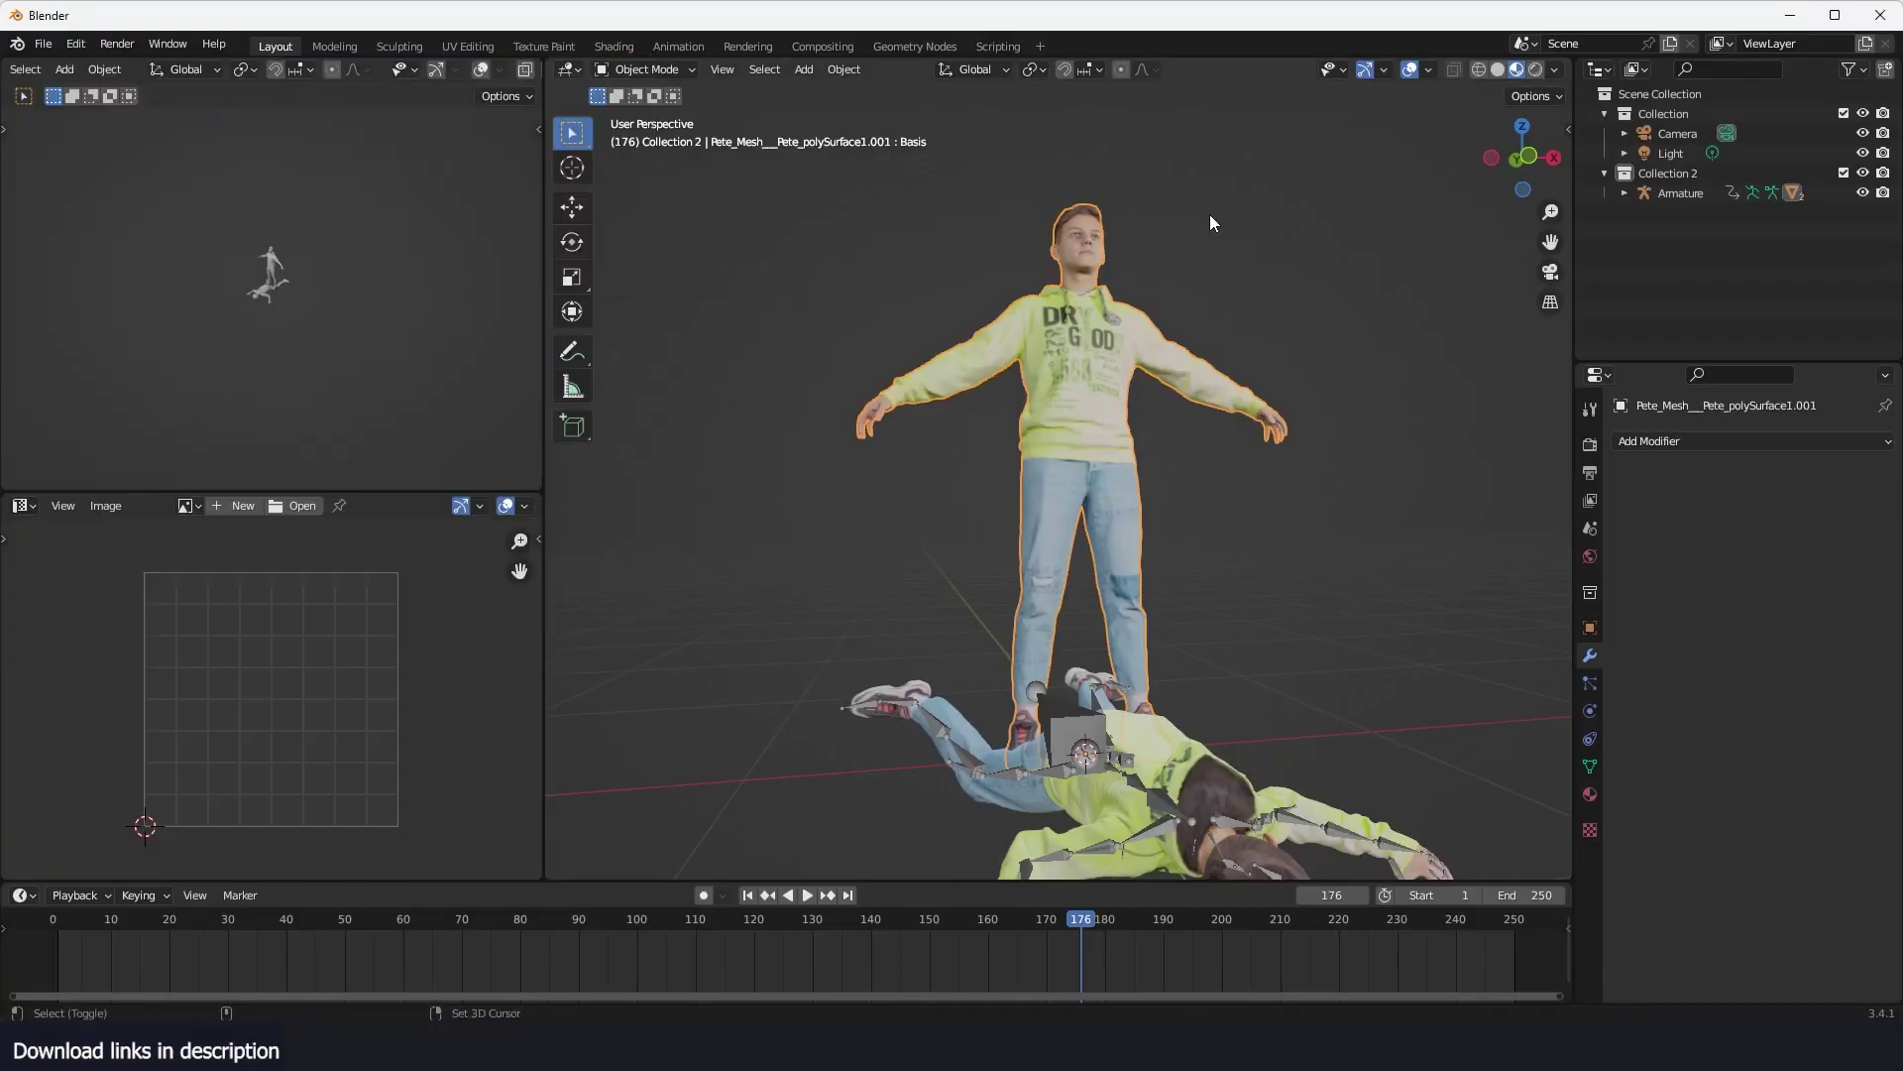
- Add a Basic Human metarig and generate the Rigify rig from it in front view
key("shift+a")
mouse_move(1147, 366)
mouse_move(1342, 417)
left_click(1507, 437)
key("KP_1")
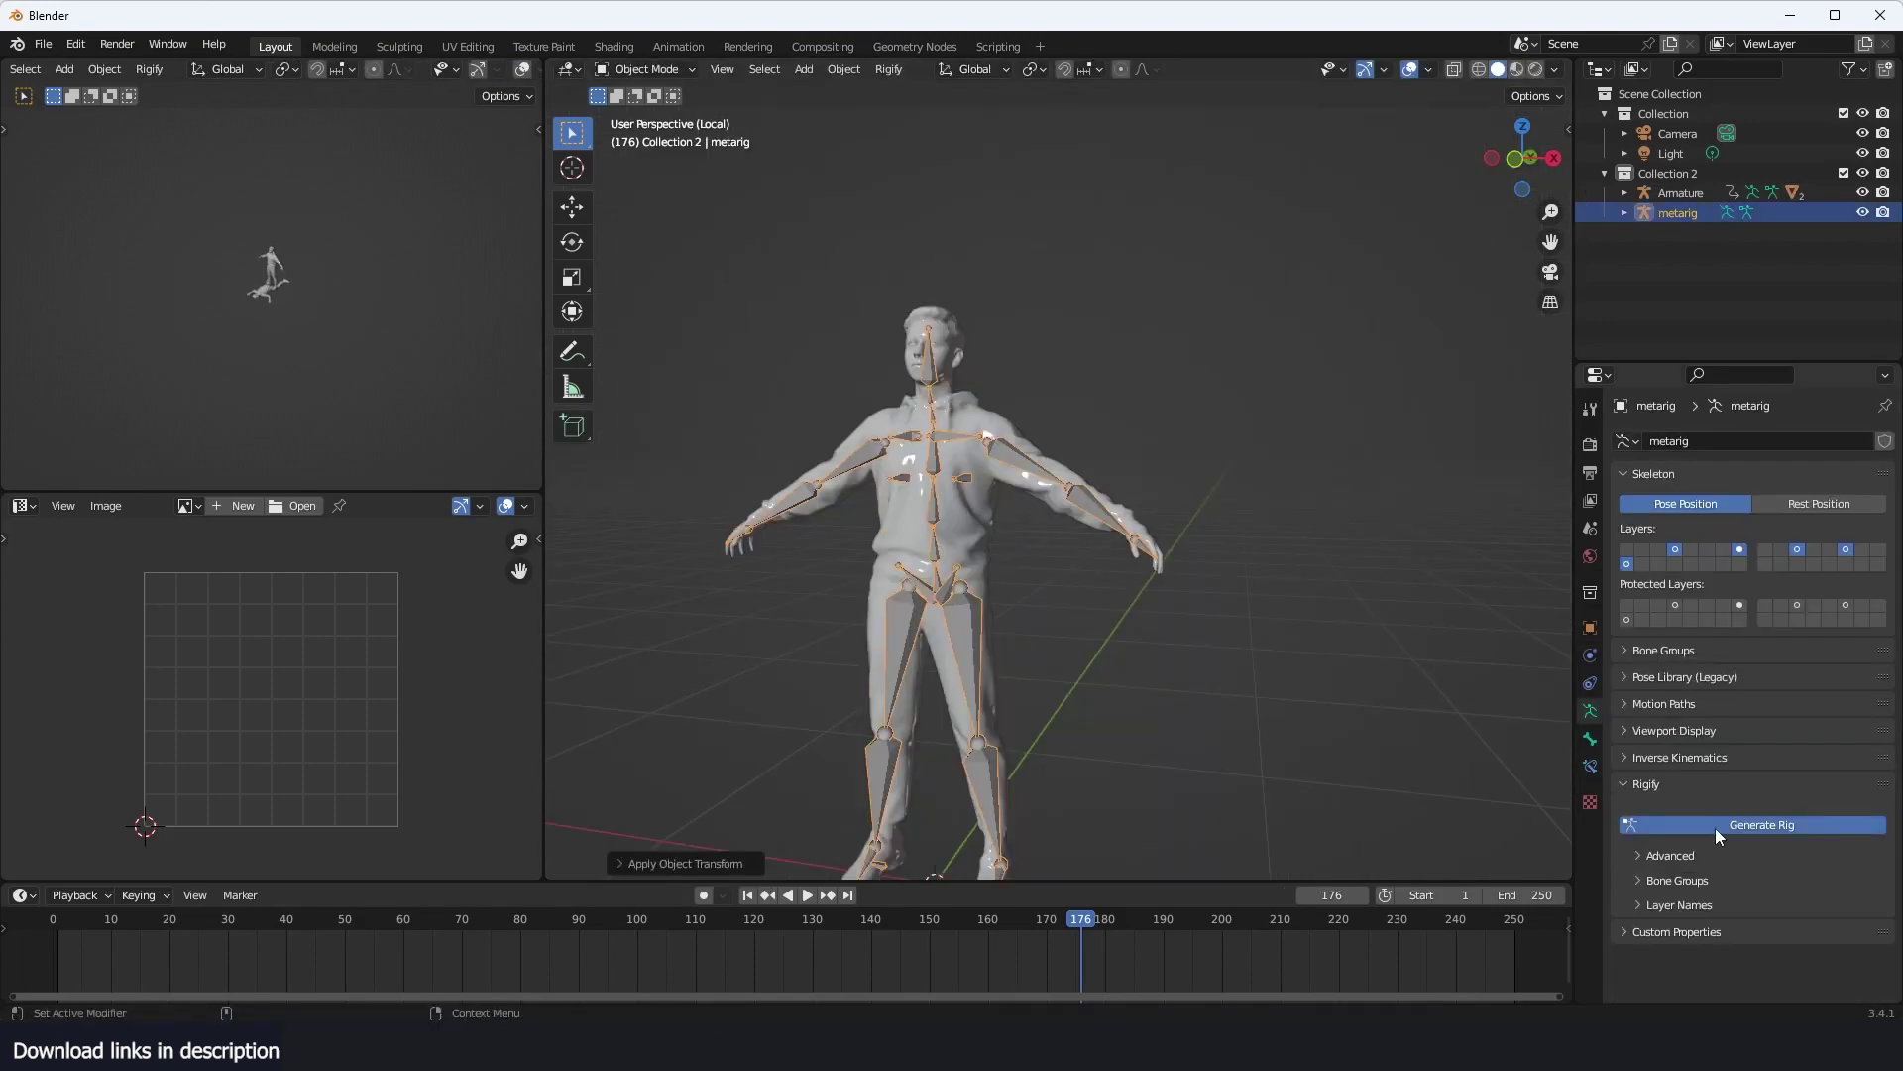
left_click(1754, 824)
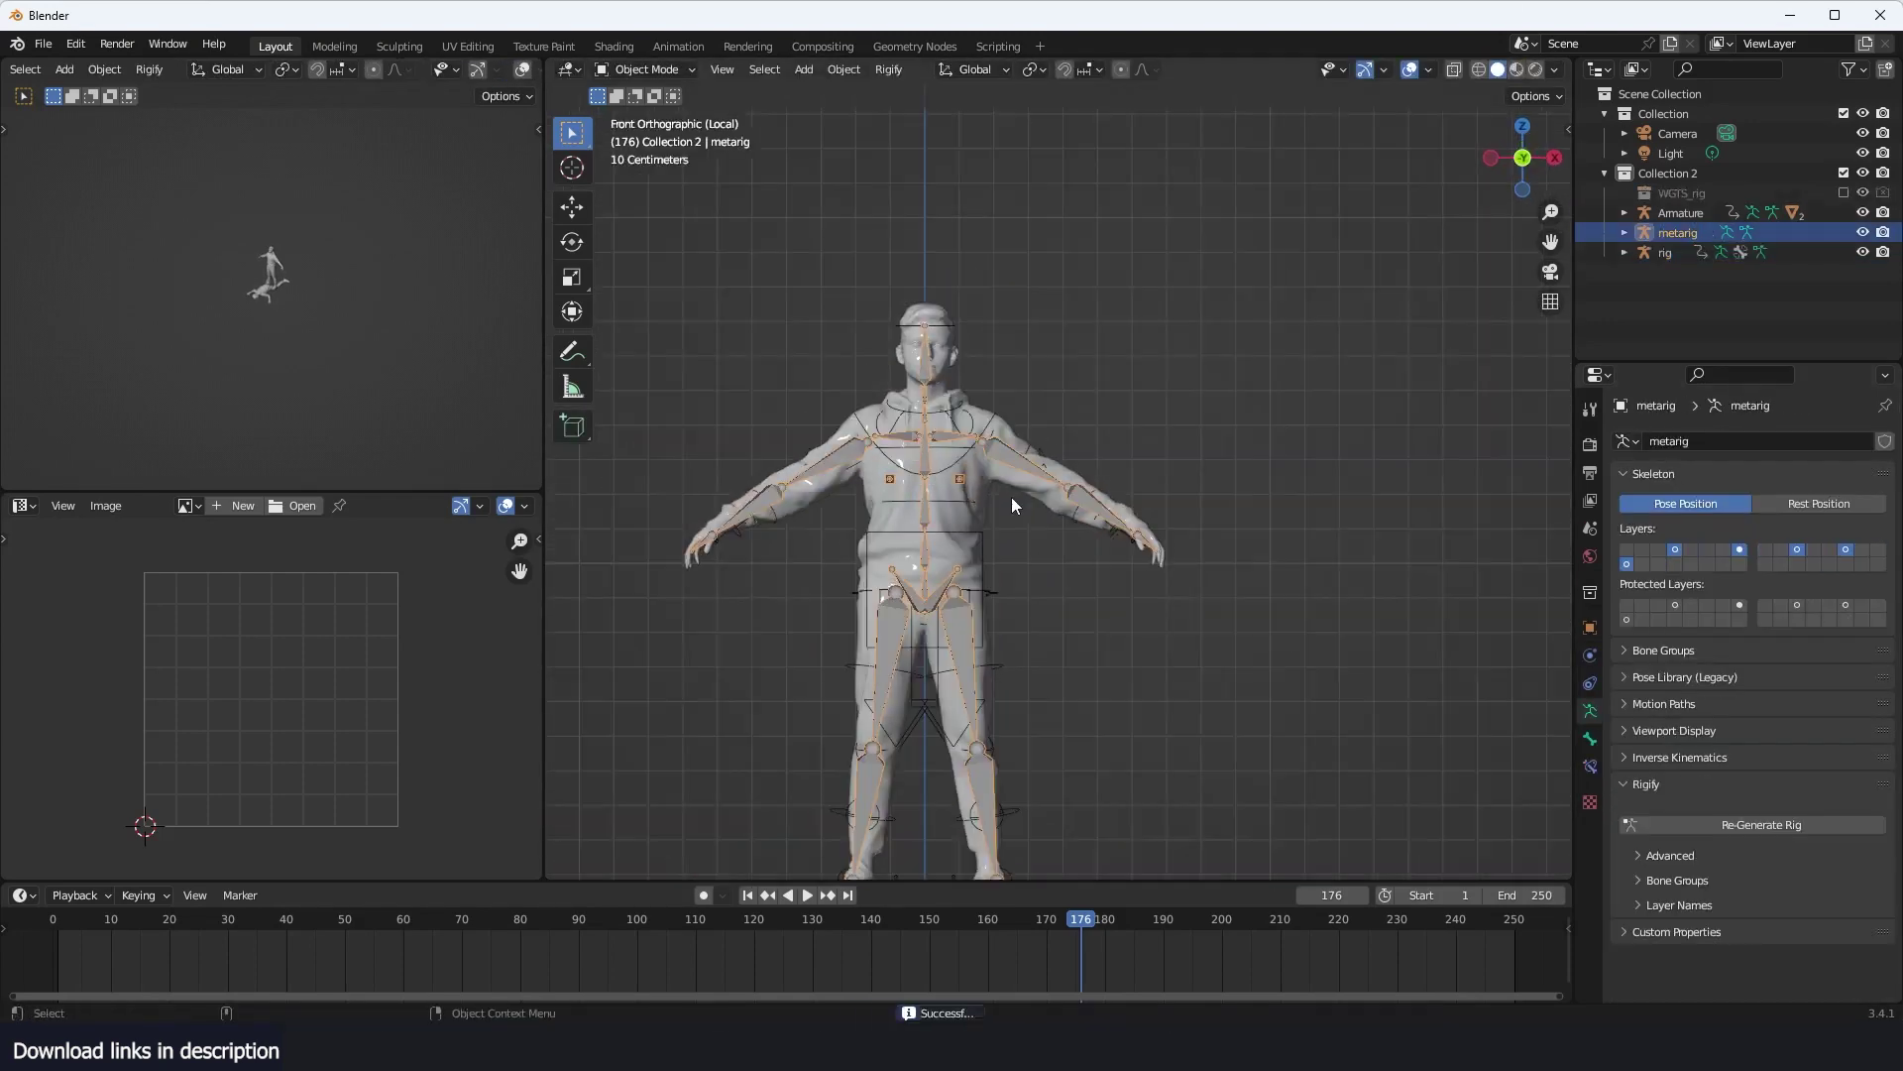
- Delete the metarig and parent the character mesh to the rig with automatic weights
key("Delete")
scroll(910, 349, "up", 4)
left_click(910, 348)
left_click(924, 343, "shift")
key("ctrl+p")
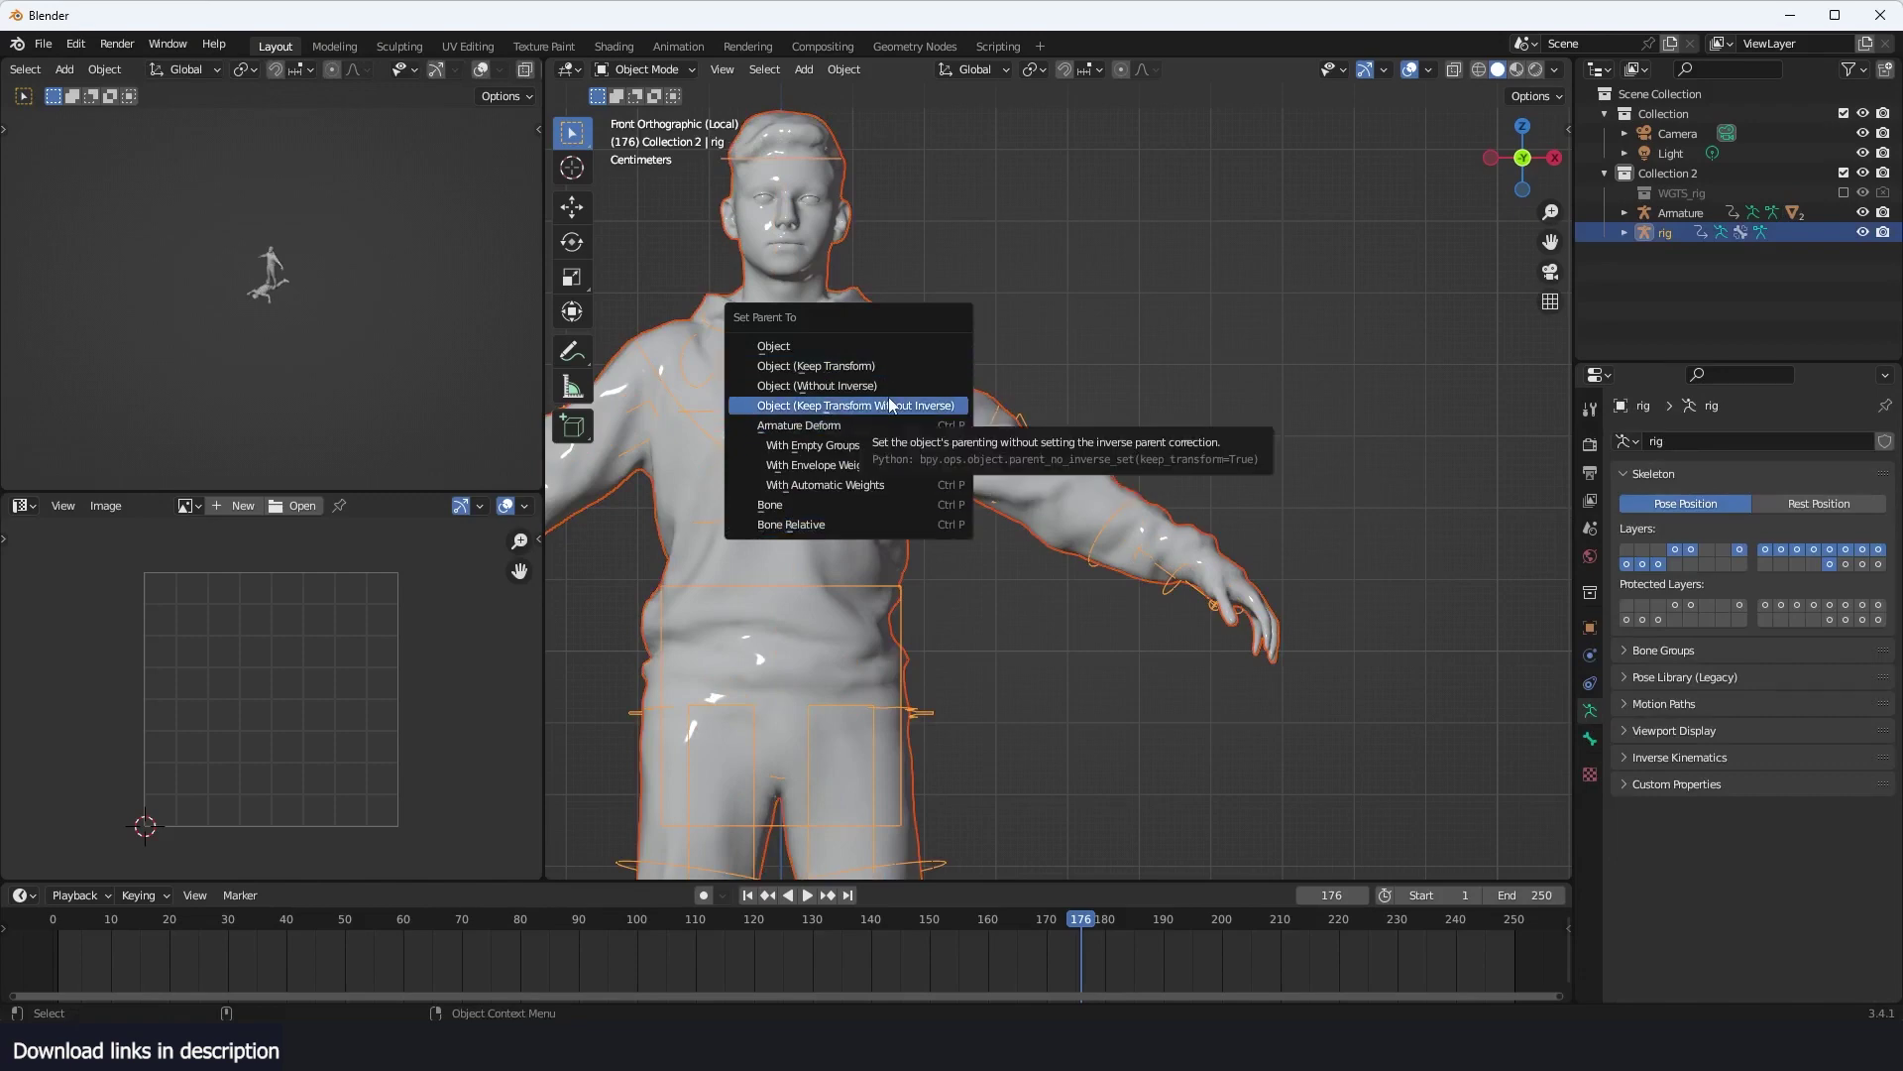
left_click(825, 484)
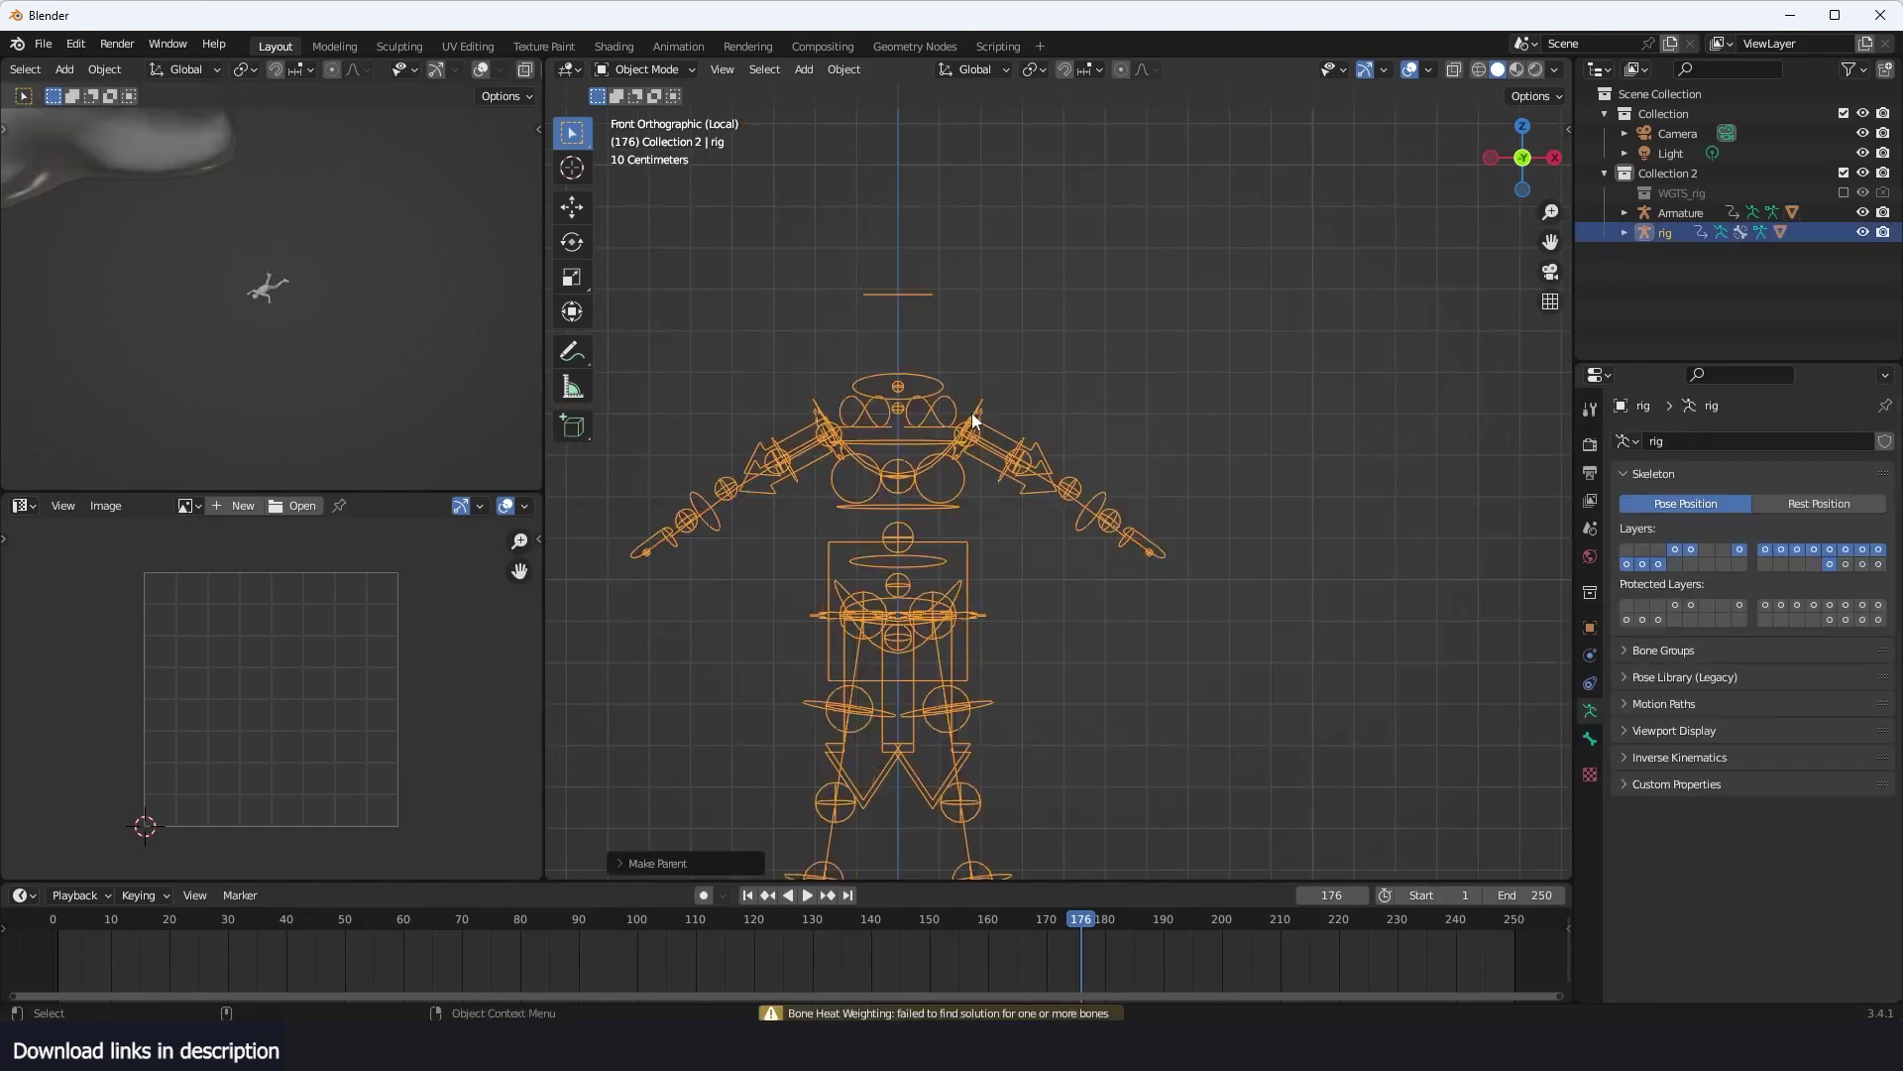
- Undo the failed parenting via the undo history, then re-parent with automatic weights
key("ctrl+z")
key("ctrl+alt+z")
left_click(938, 377)
key("ctrl+p")
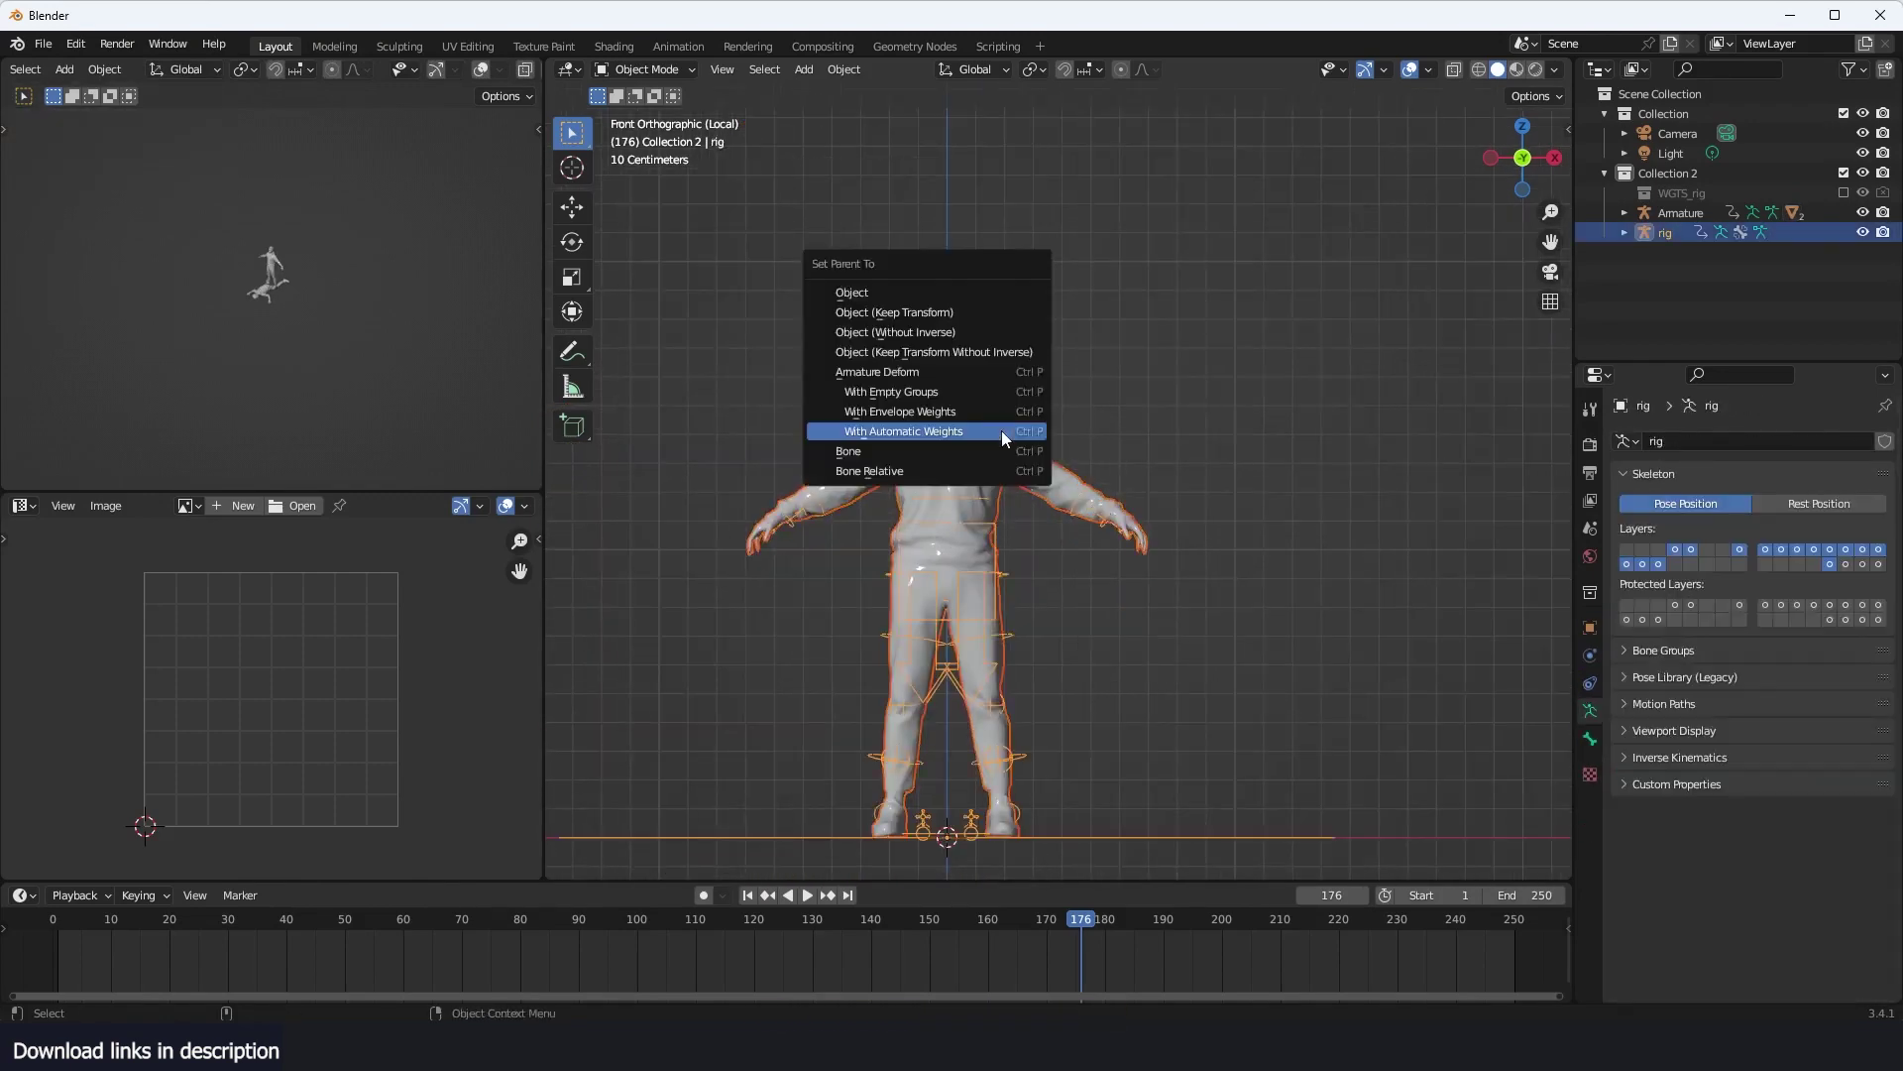
left_click(1001, 430)
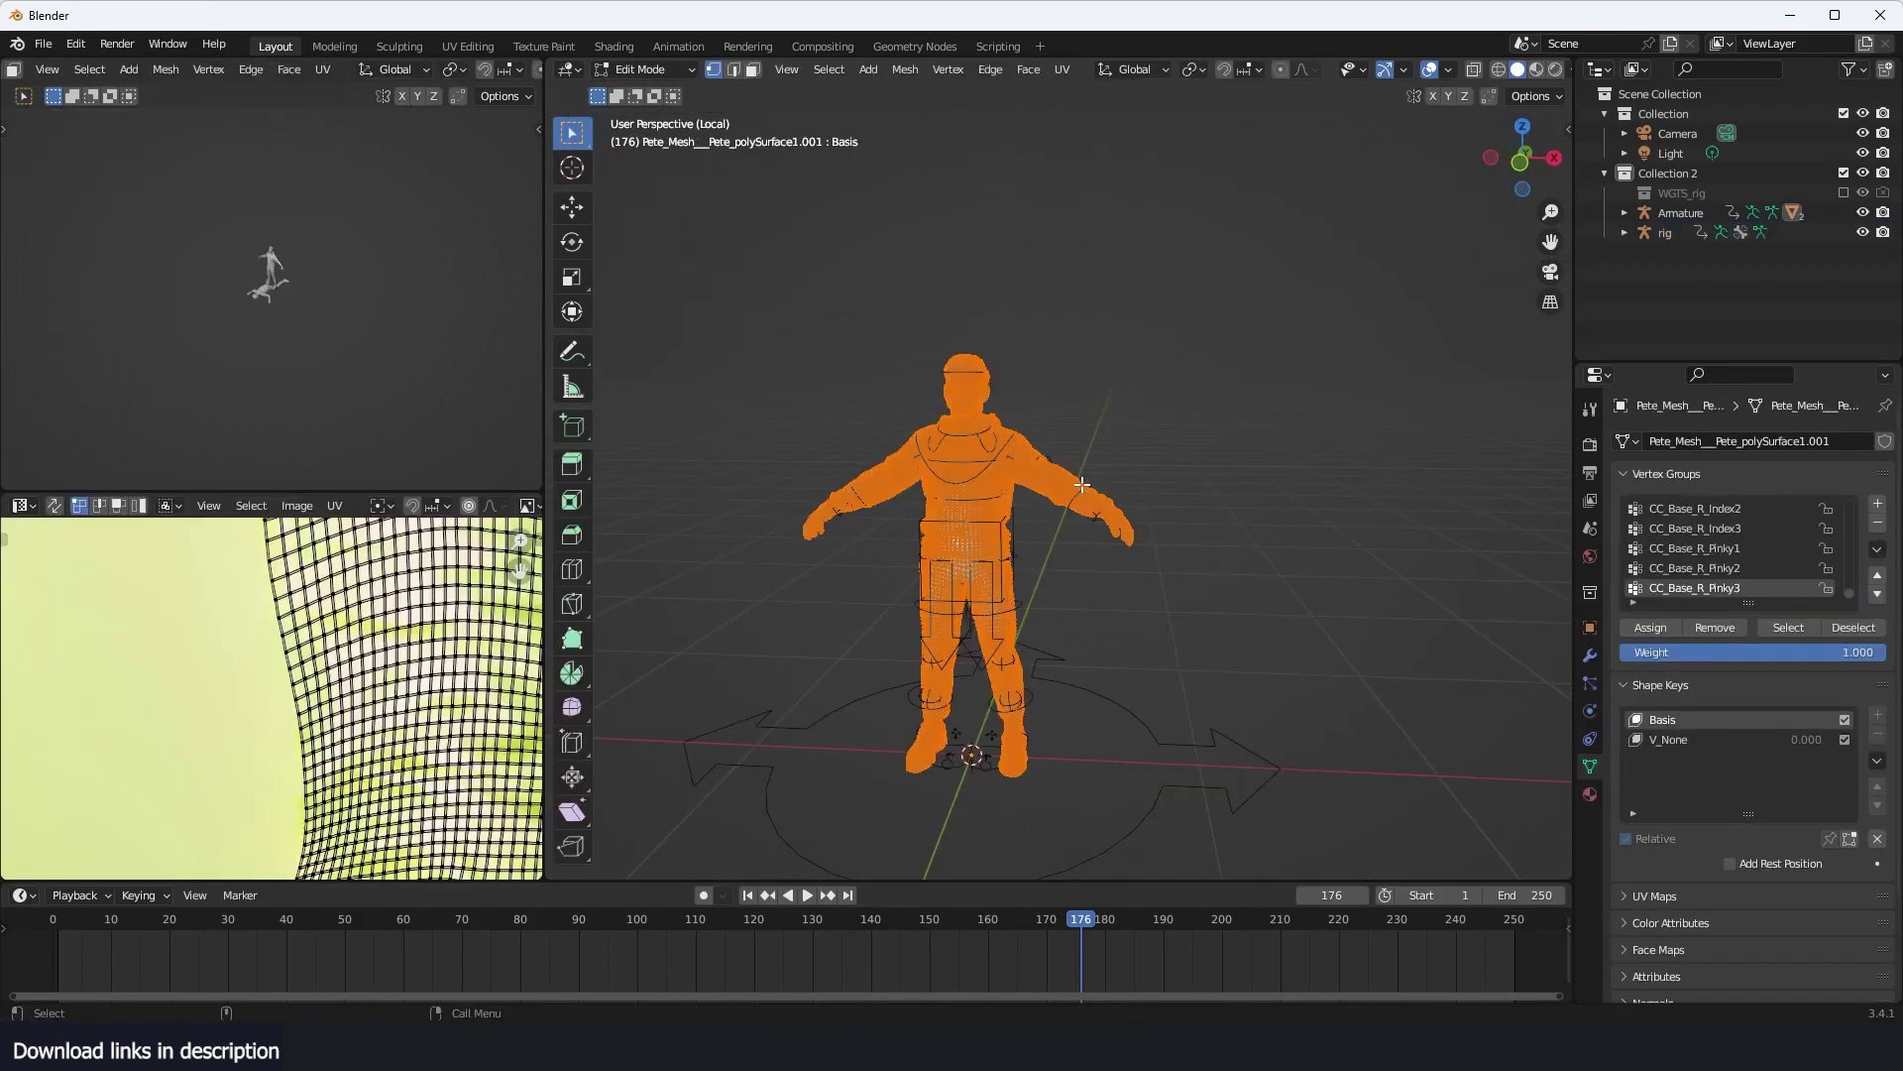
key("Tab")
- Add a Decimate modifier to the mesh and apply it to reduce polygons
left_click(1590, 656)
left_click(1748, 441)
left_click(1531, 589)
key("ctrl+a")
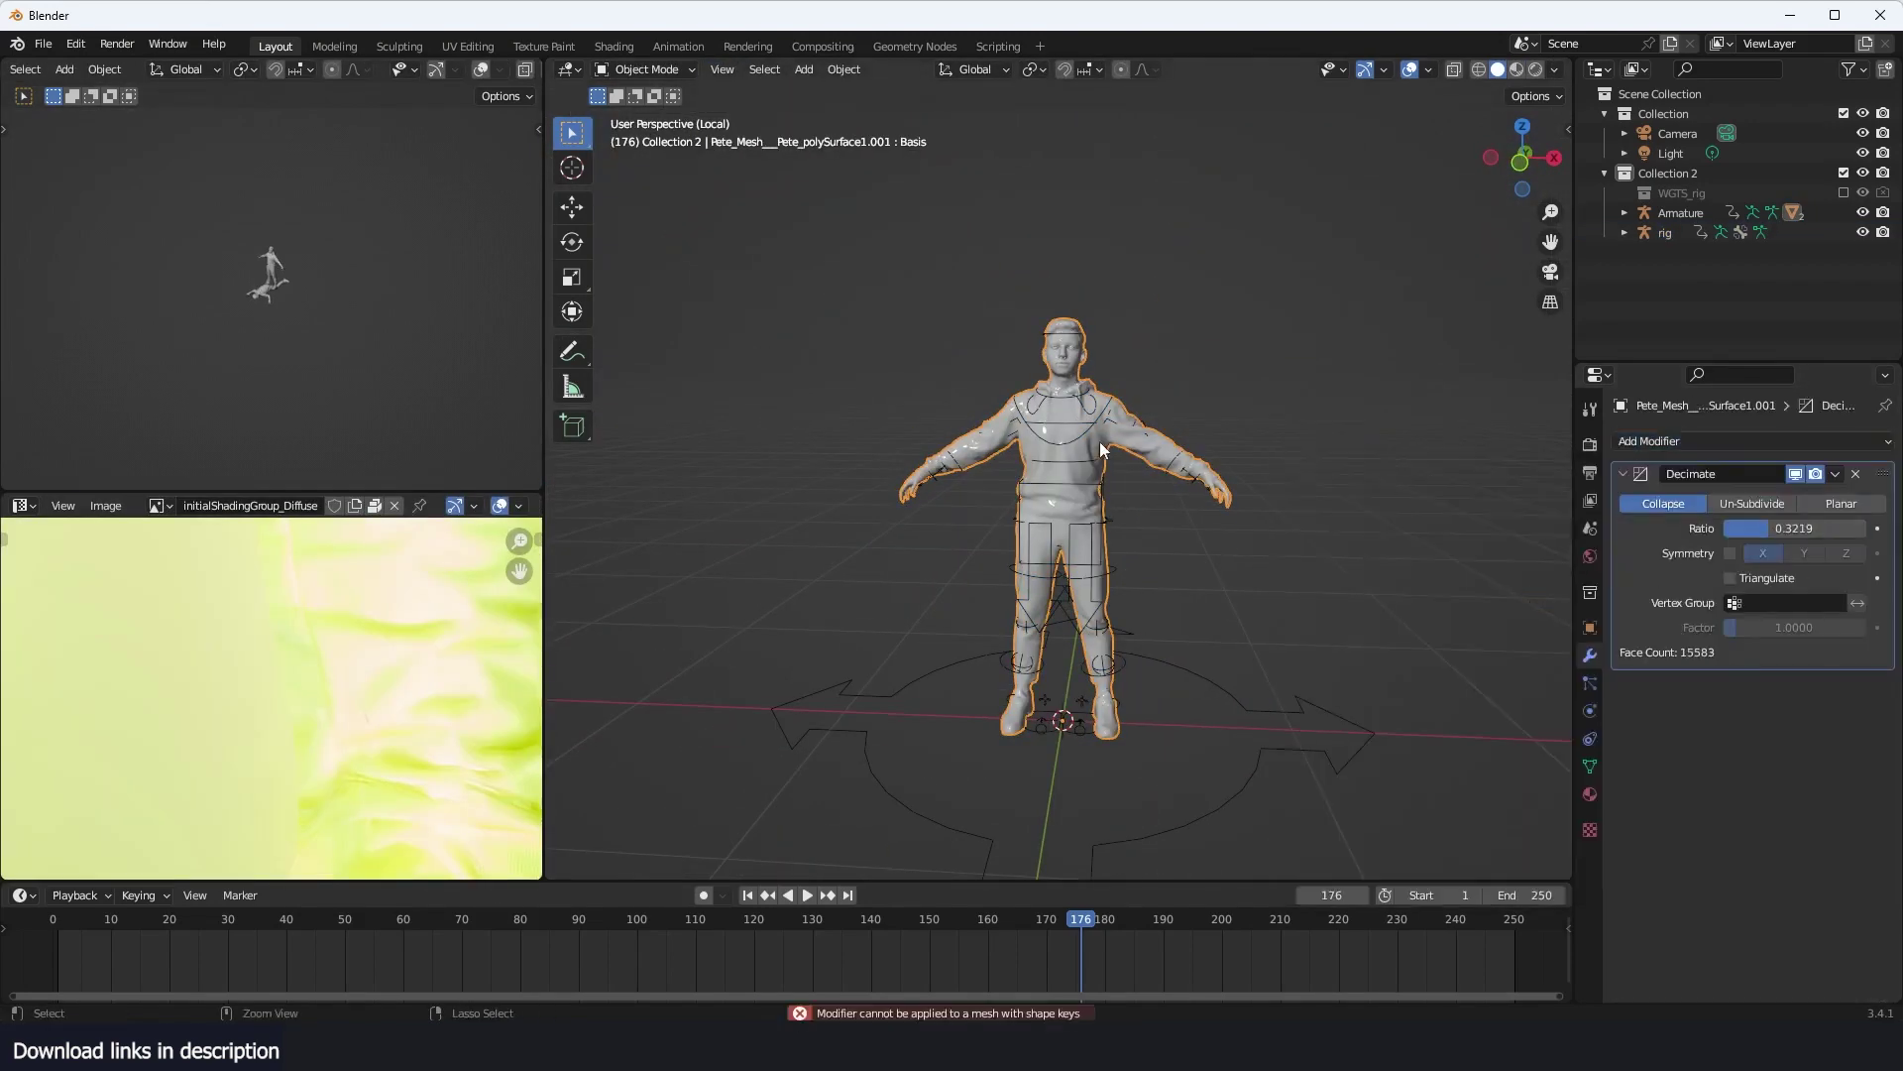
- Remove both shape keys from the mesh and re-parent it with automatic weights
left_click(1590, 766)
left_click(1877, 684)
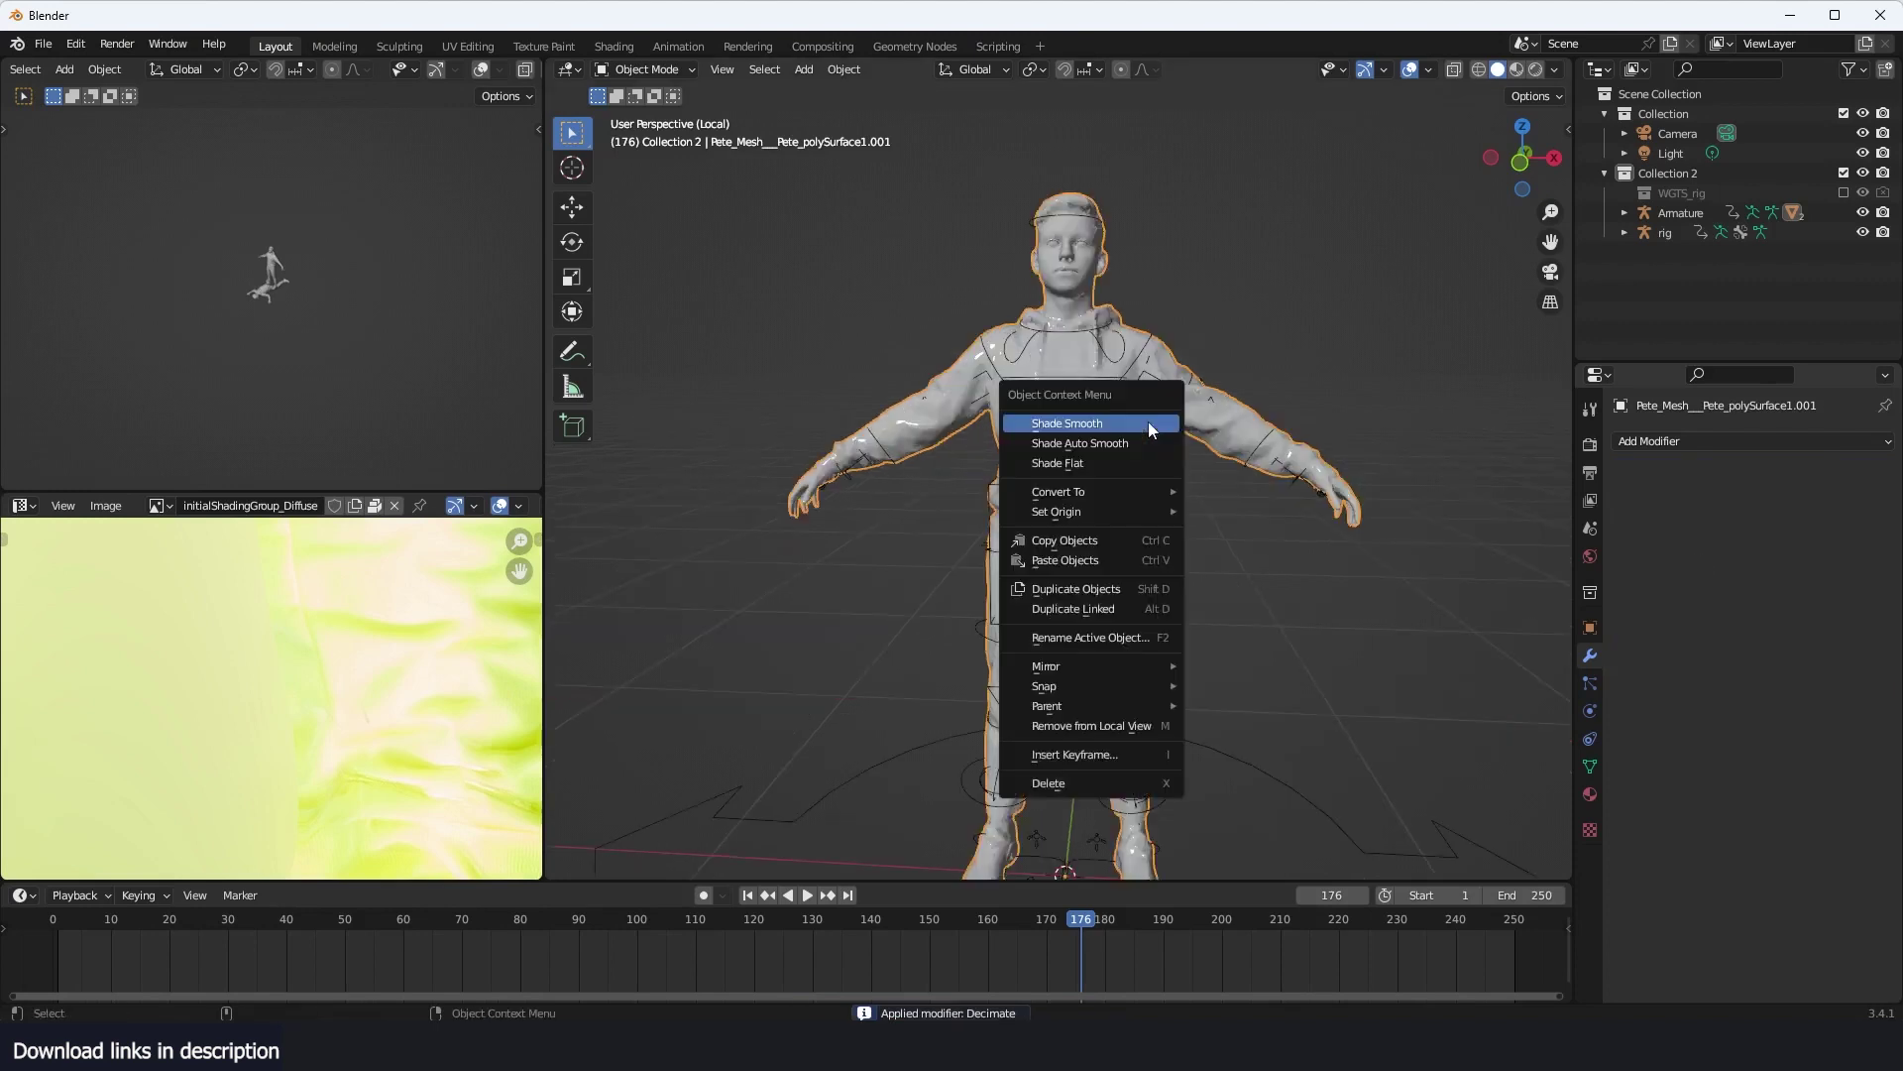
left_click(1148, 369, "shift")
key("ctrl+p")
left_click(1144, 355)
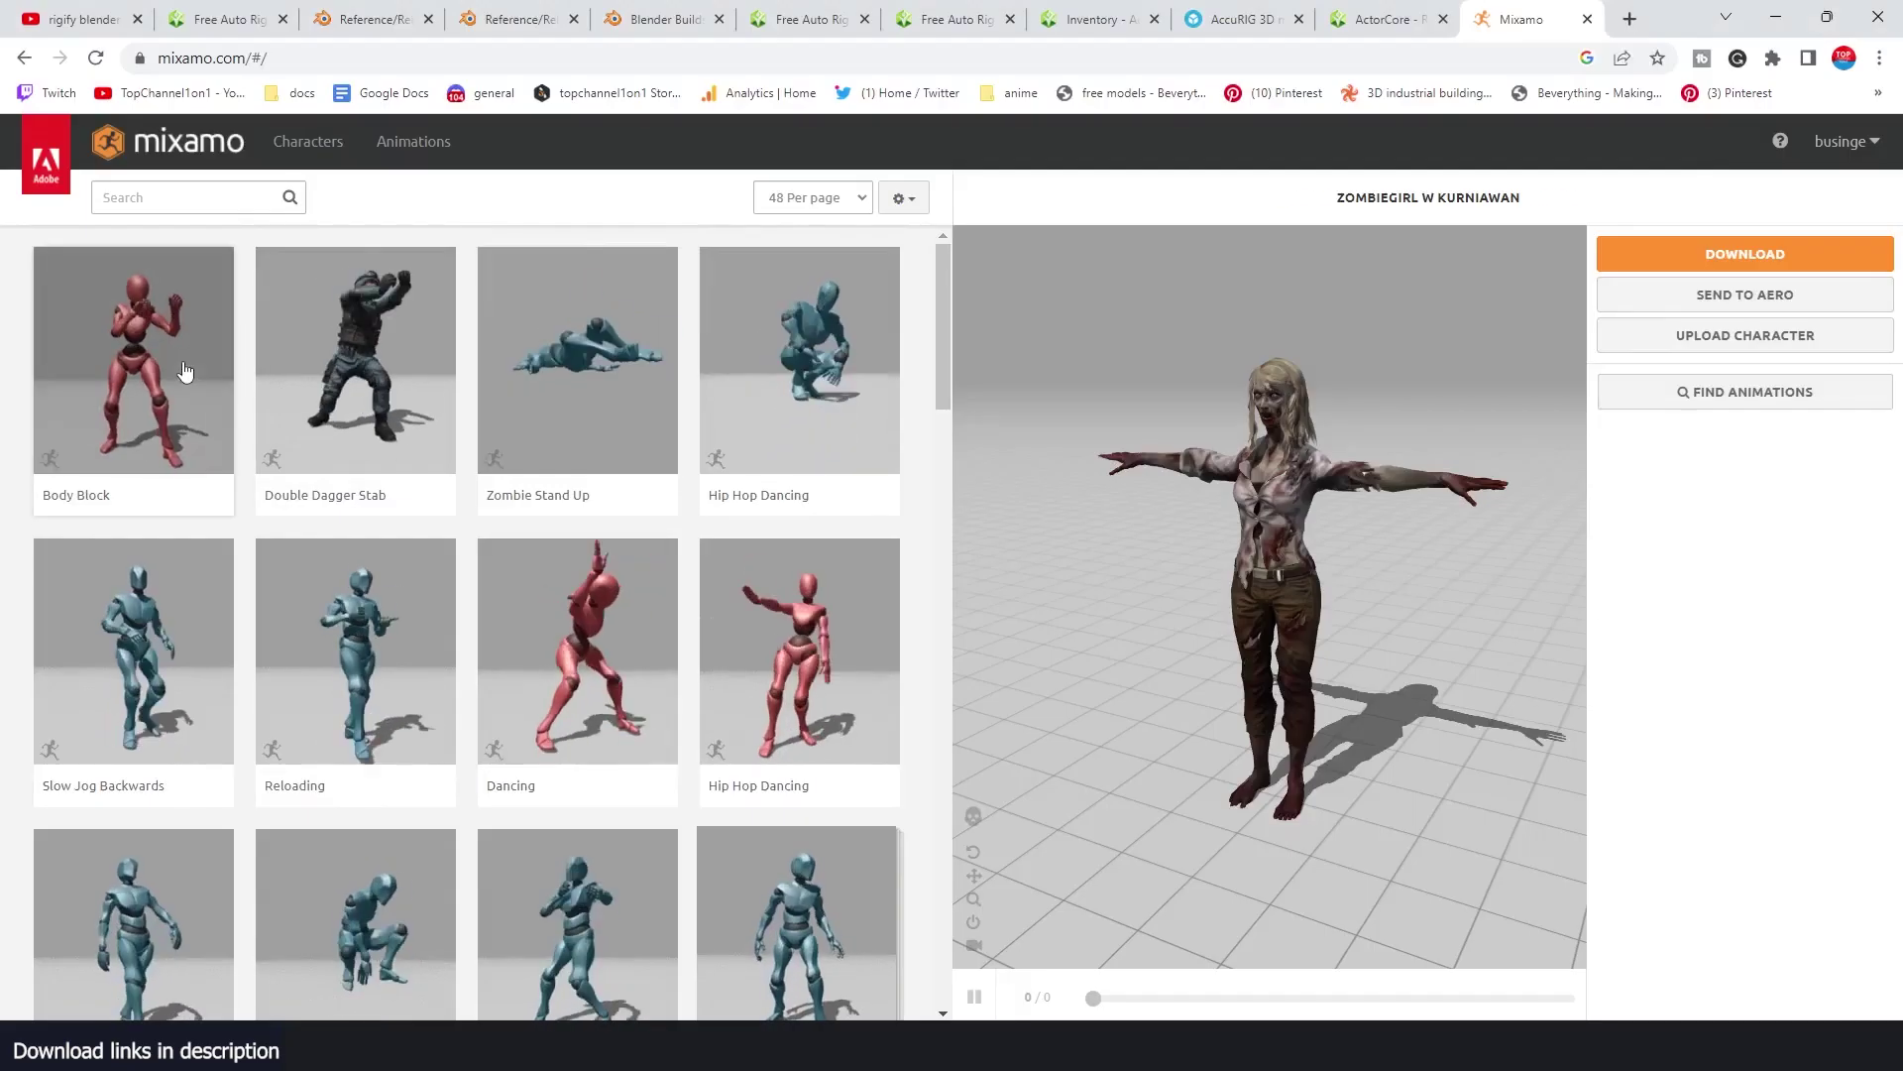
- Preview the Body Block, Zombie Stand Up, Punching and Standing Idle 01 animations
left_click(183, 374)
left_click(664, 387)
scroll(667, 723, "down", 2)
left_click(578, 718)
scroll(758, 584, "down", 3)
left_click(578, 575)
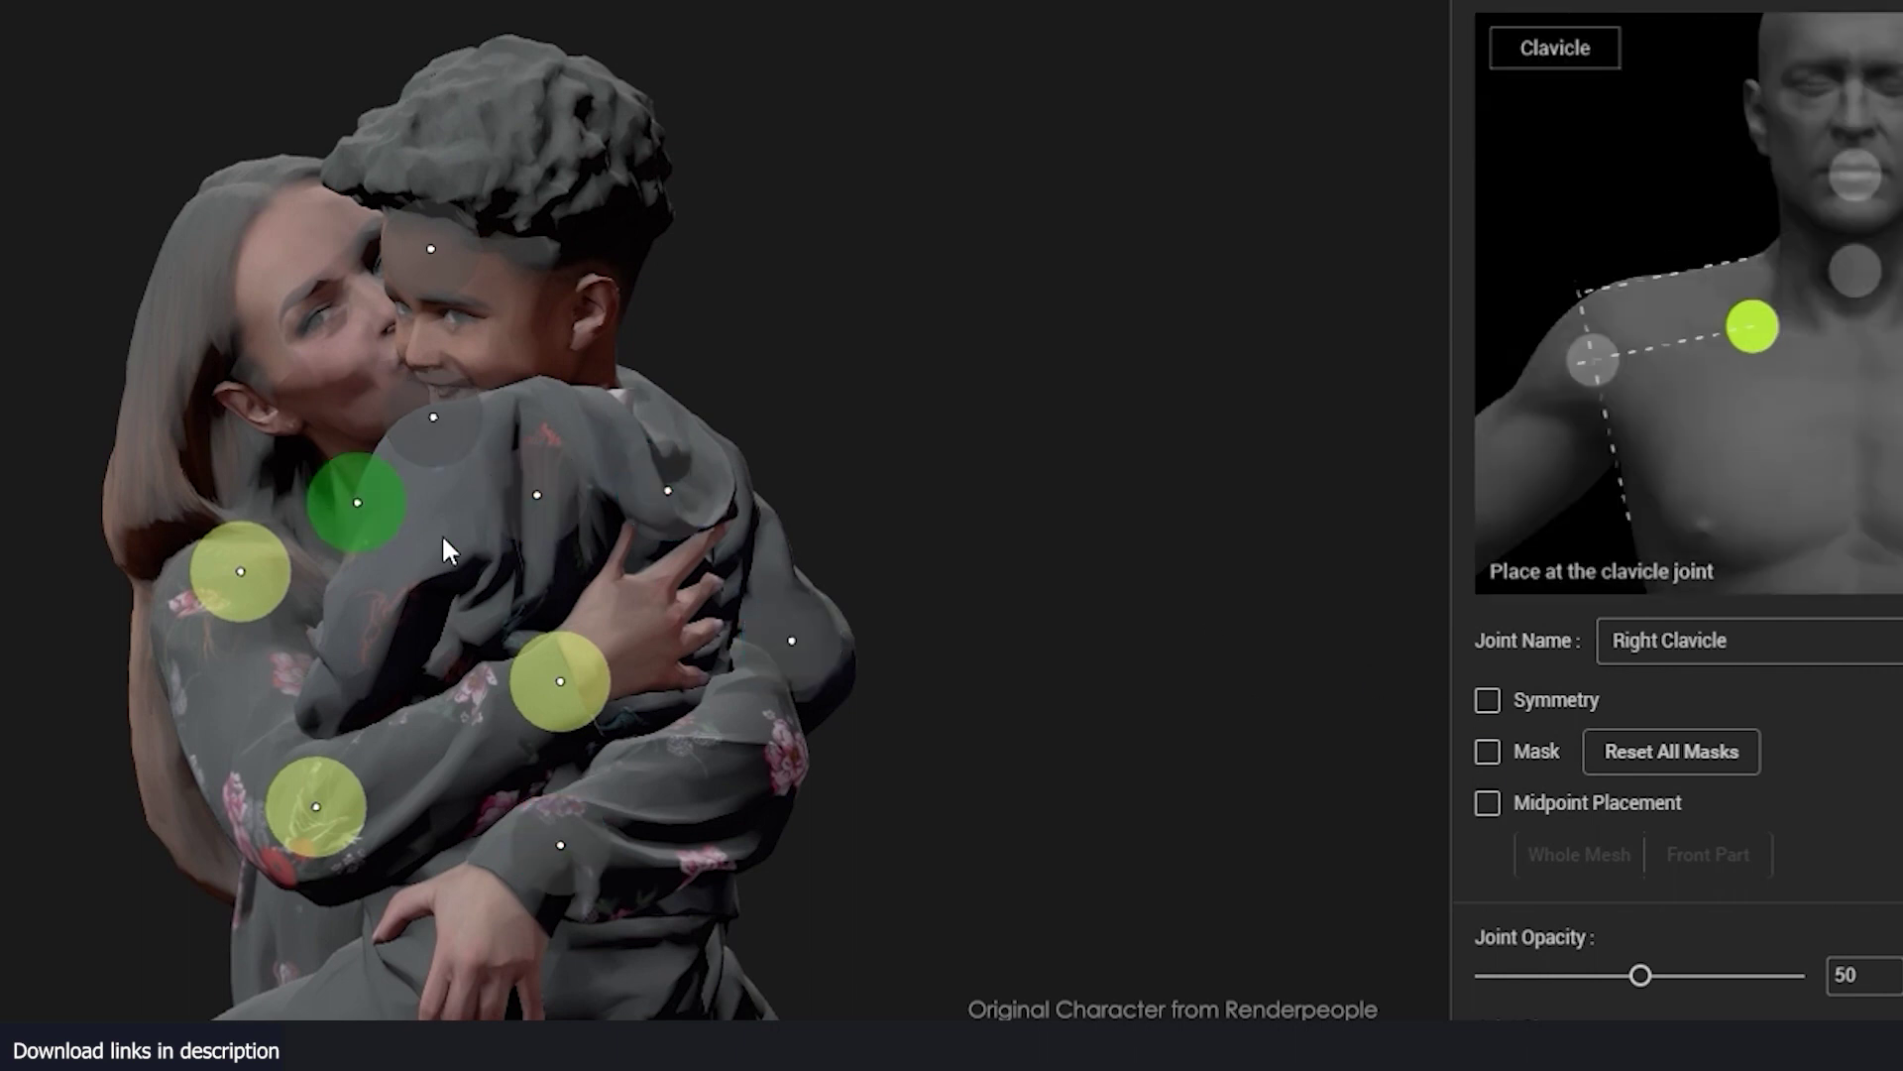
- Nudge the centre line right and offset right calf Y to -25 and both feet's Z
left_click(1487, 754)
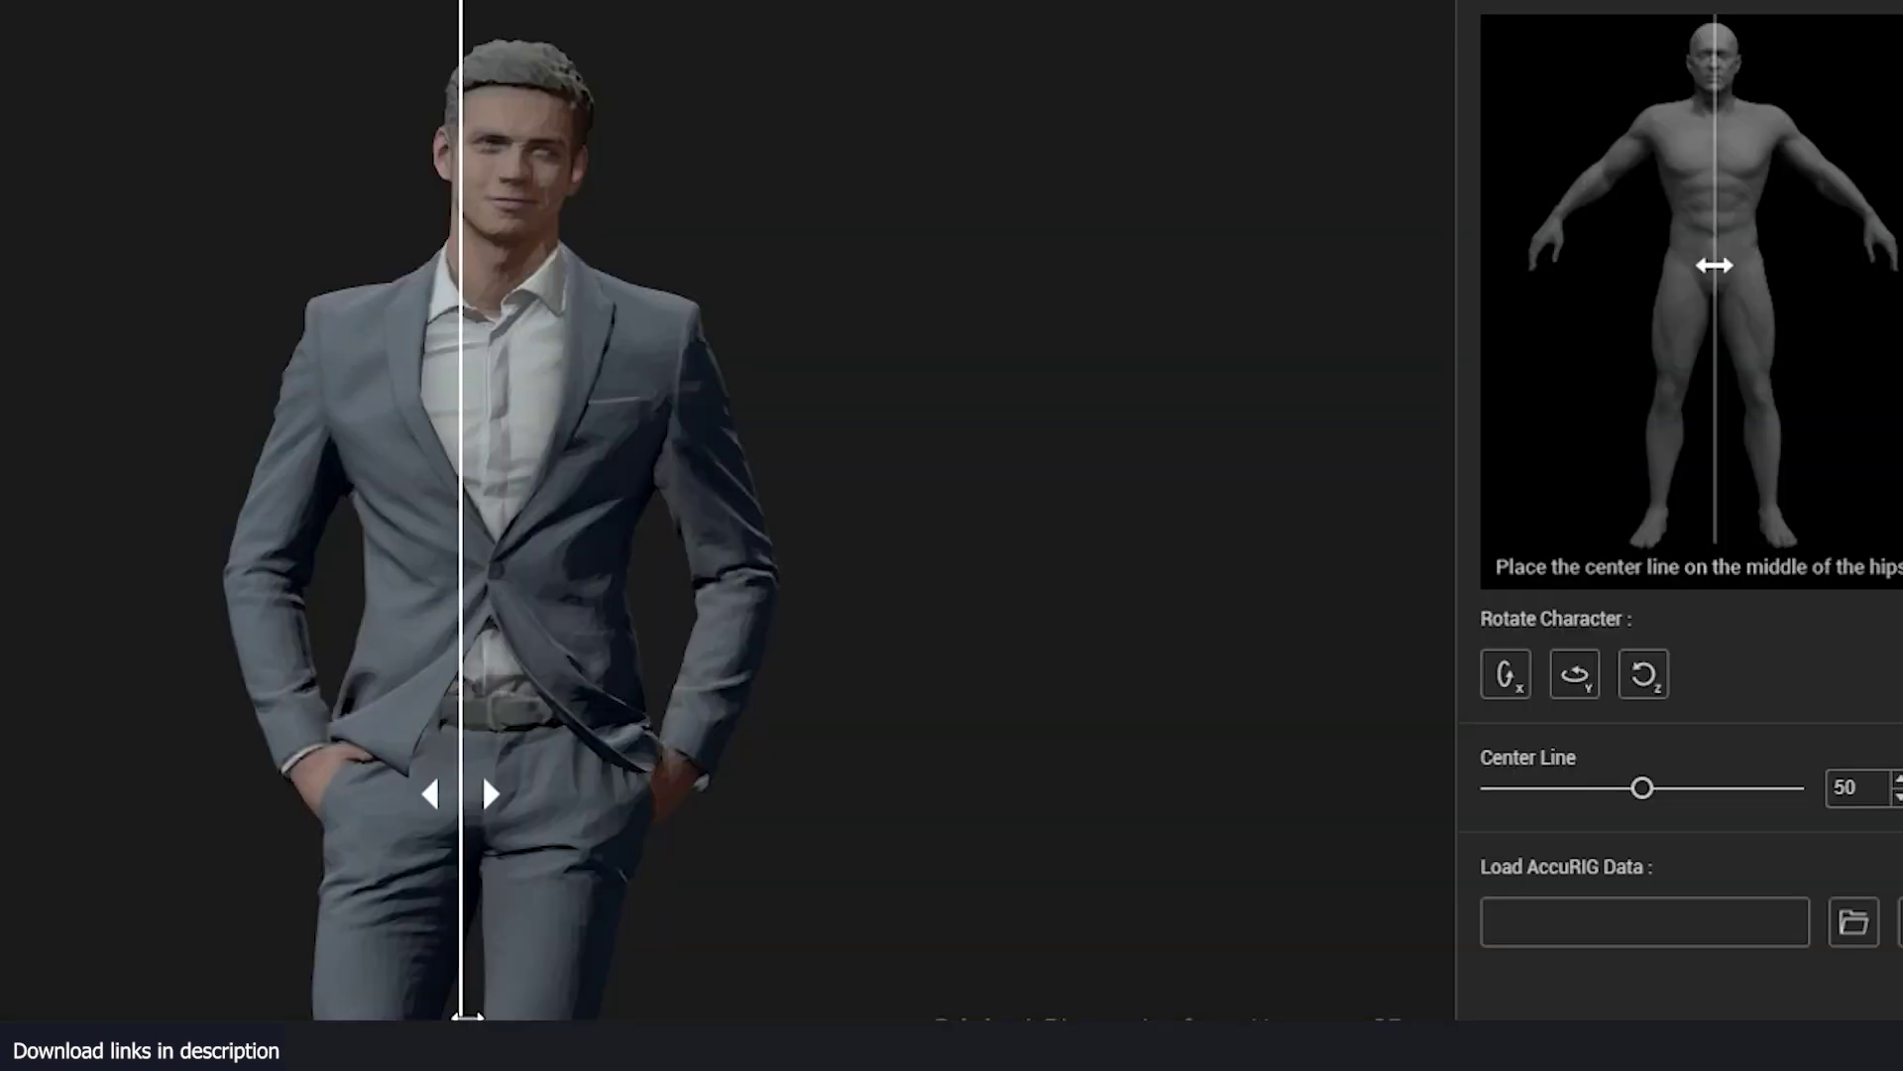
left_click_drag(467, 1016, 477, 1016)
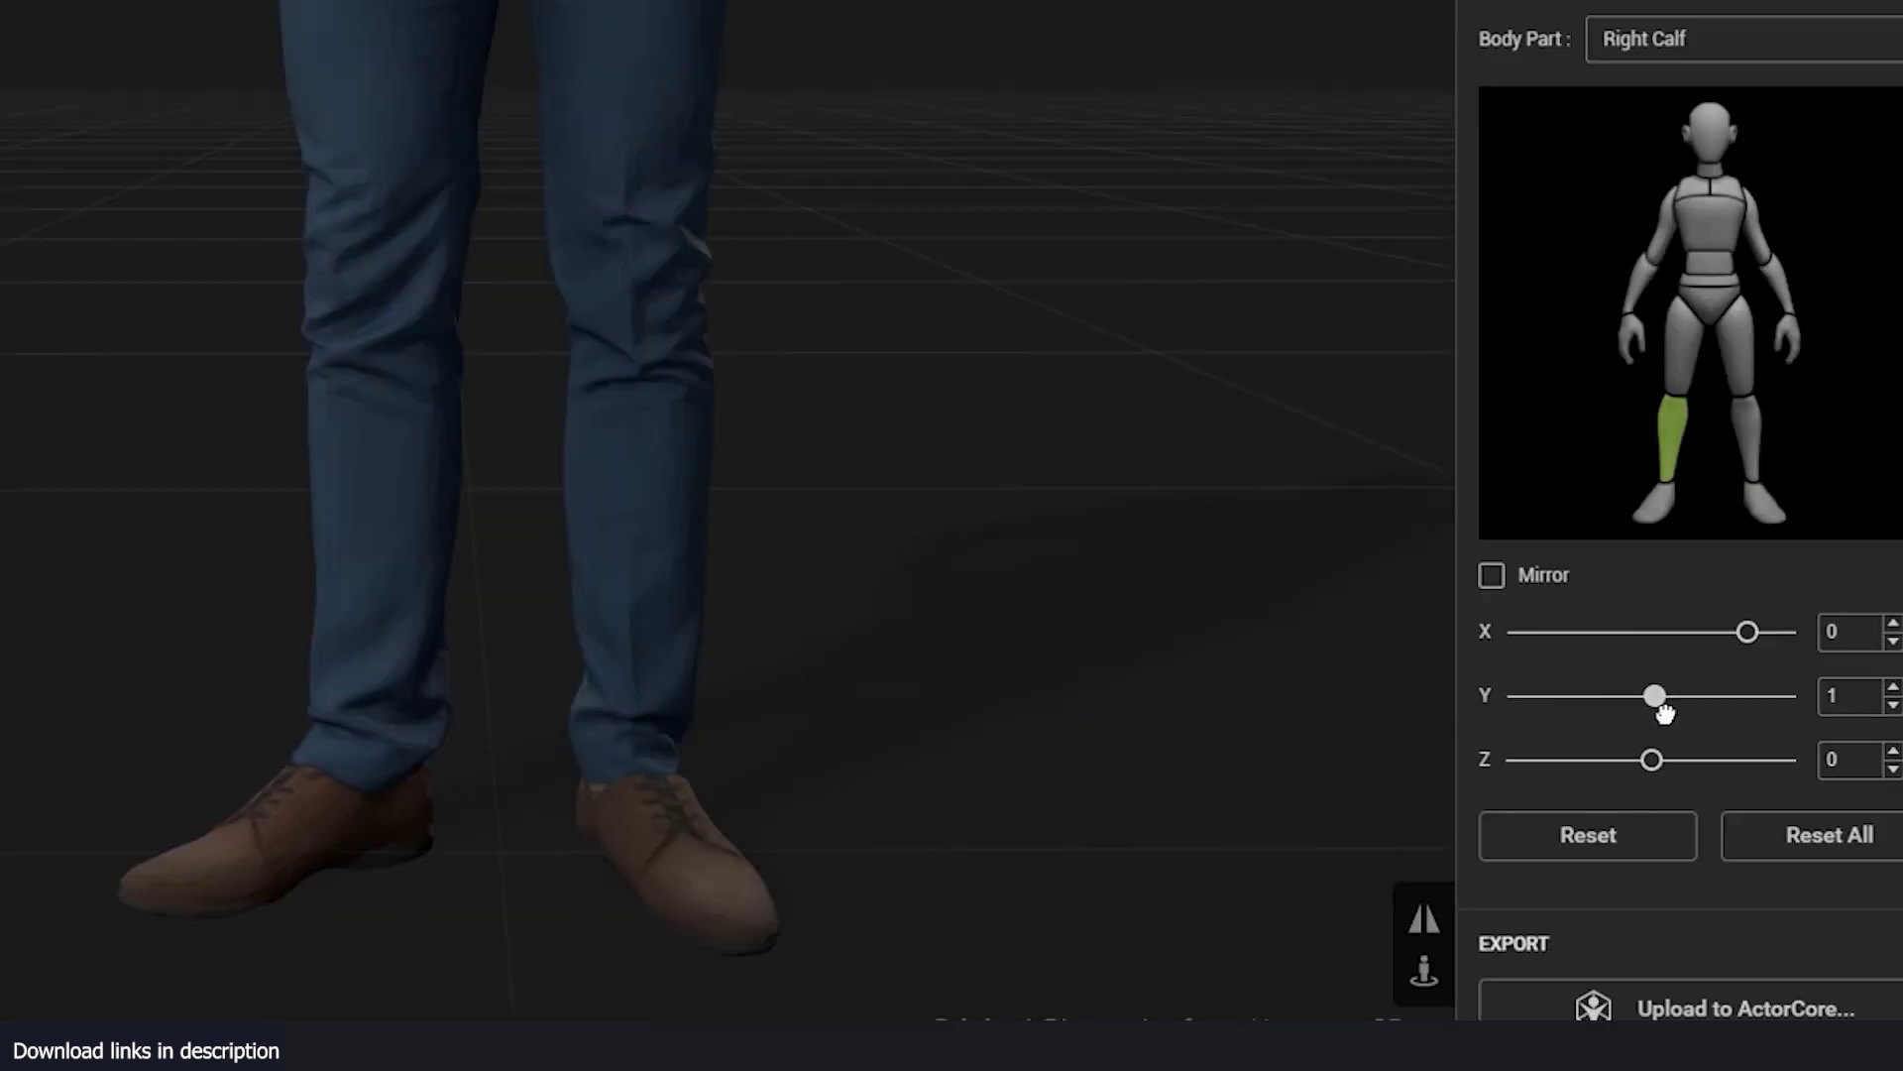
left_click_drag(1661, 697, 1574, 698)
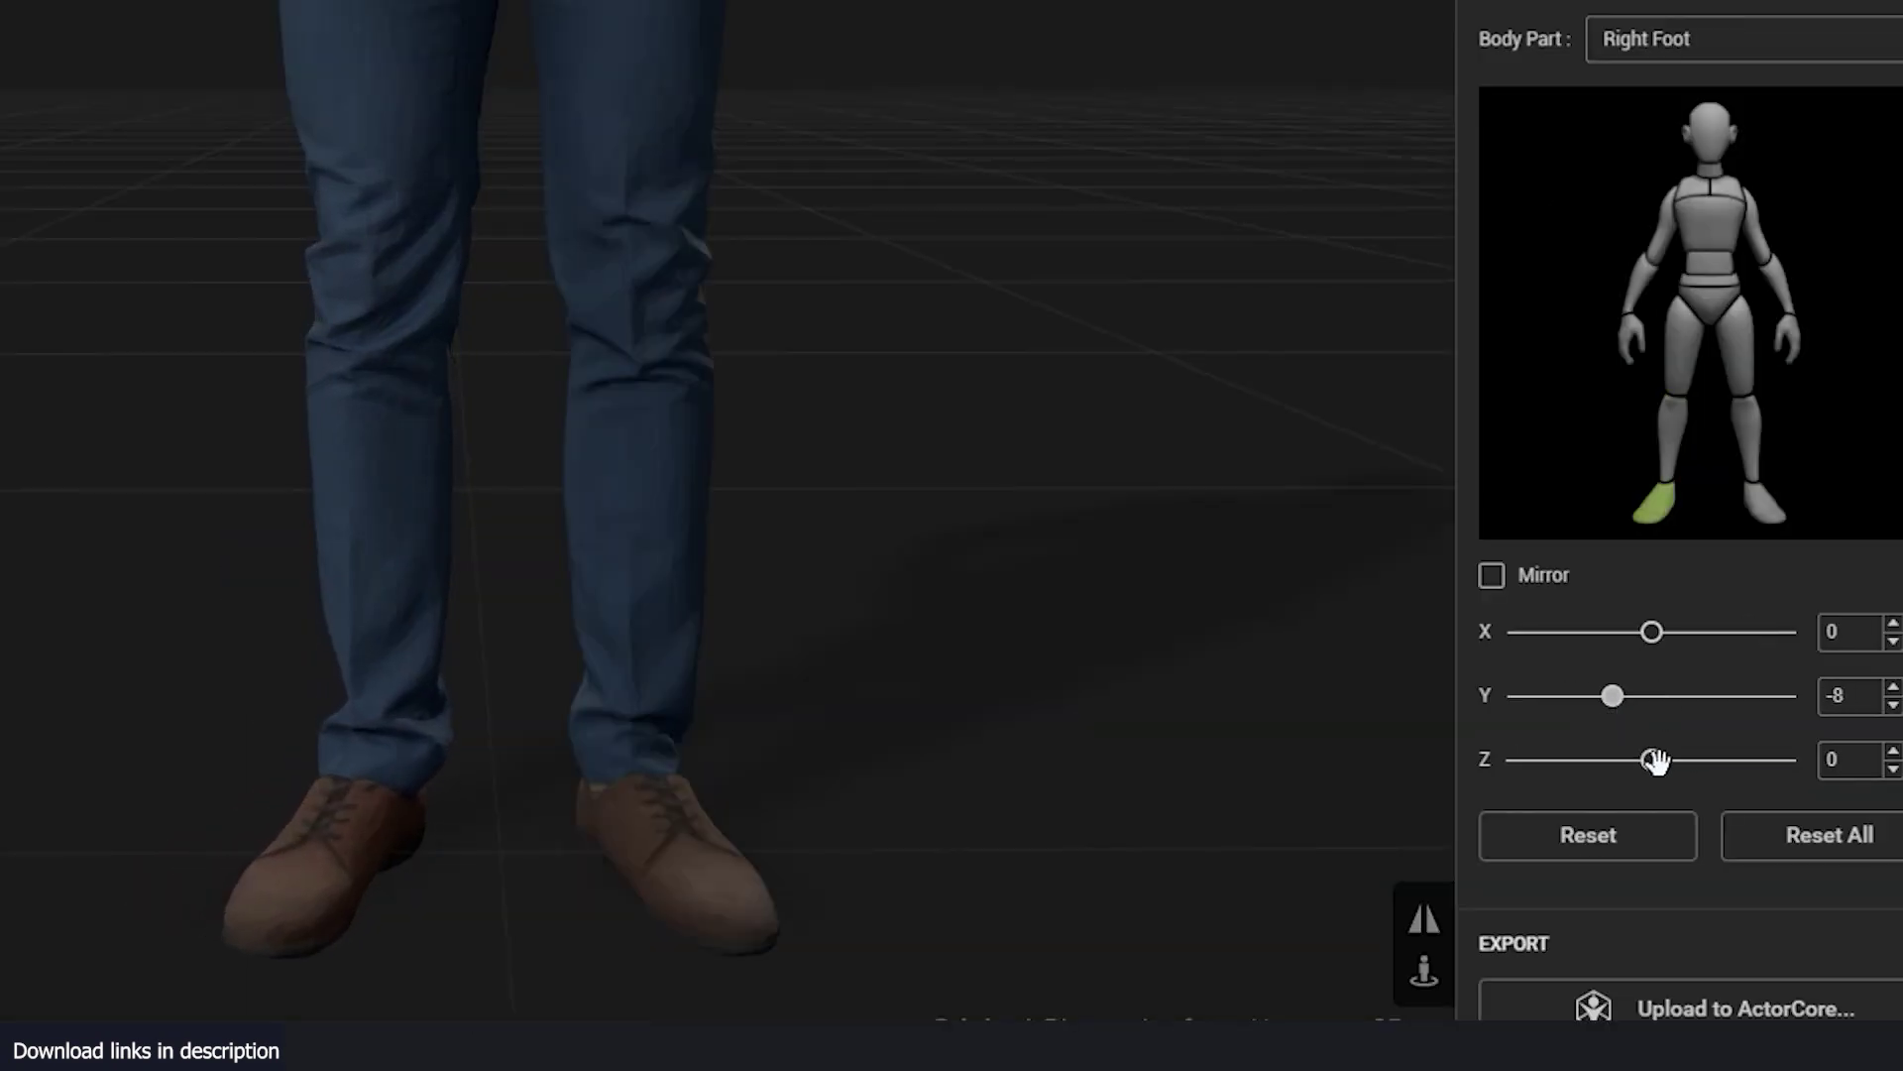
left_click_drag(1657, 762, 1690, 761)
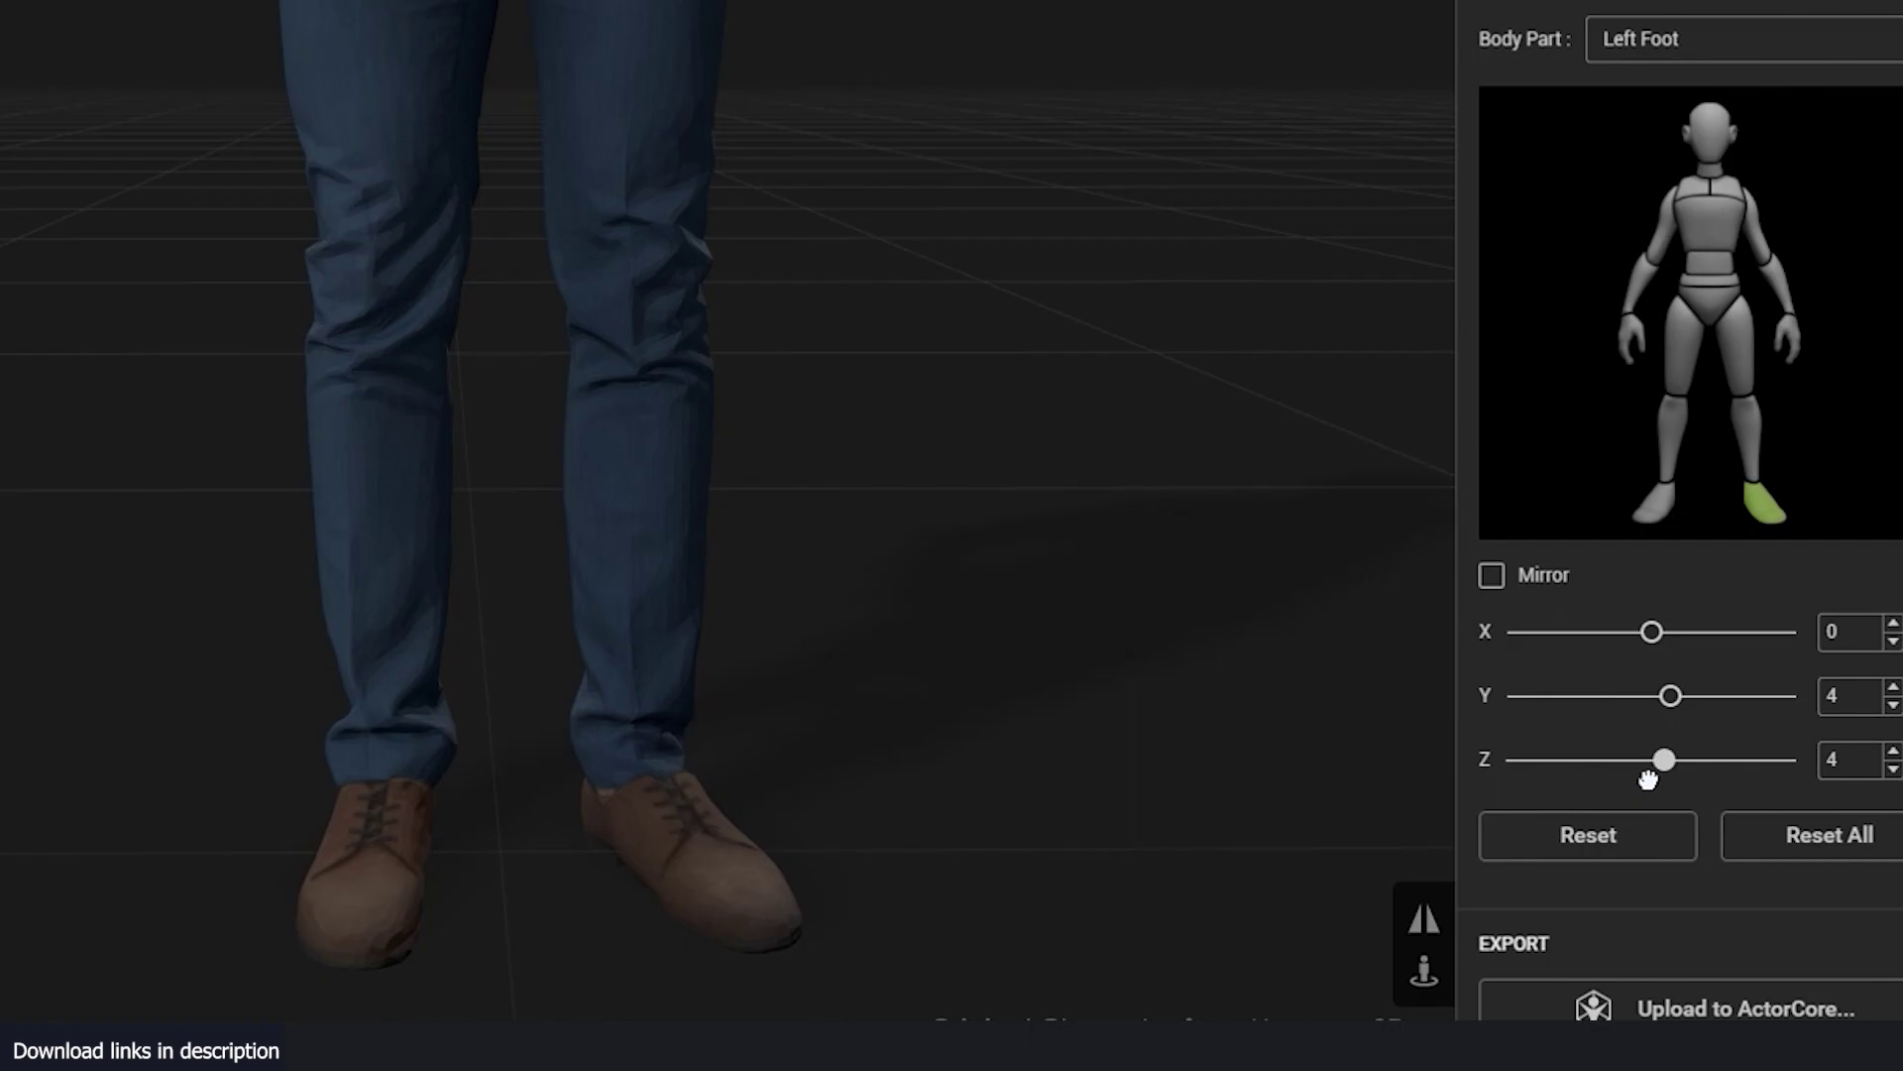
left_click_drag(1651, 764, 1598, 763)
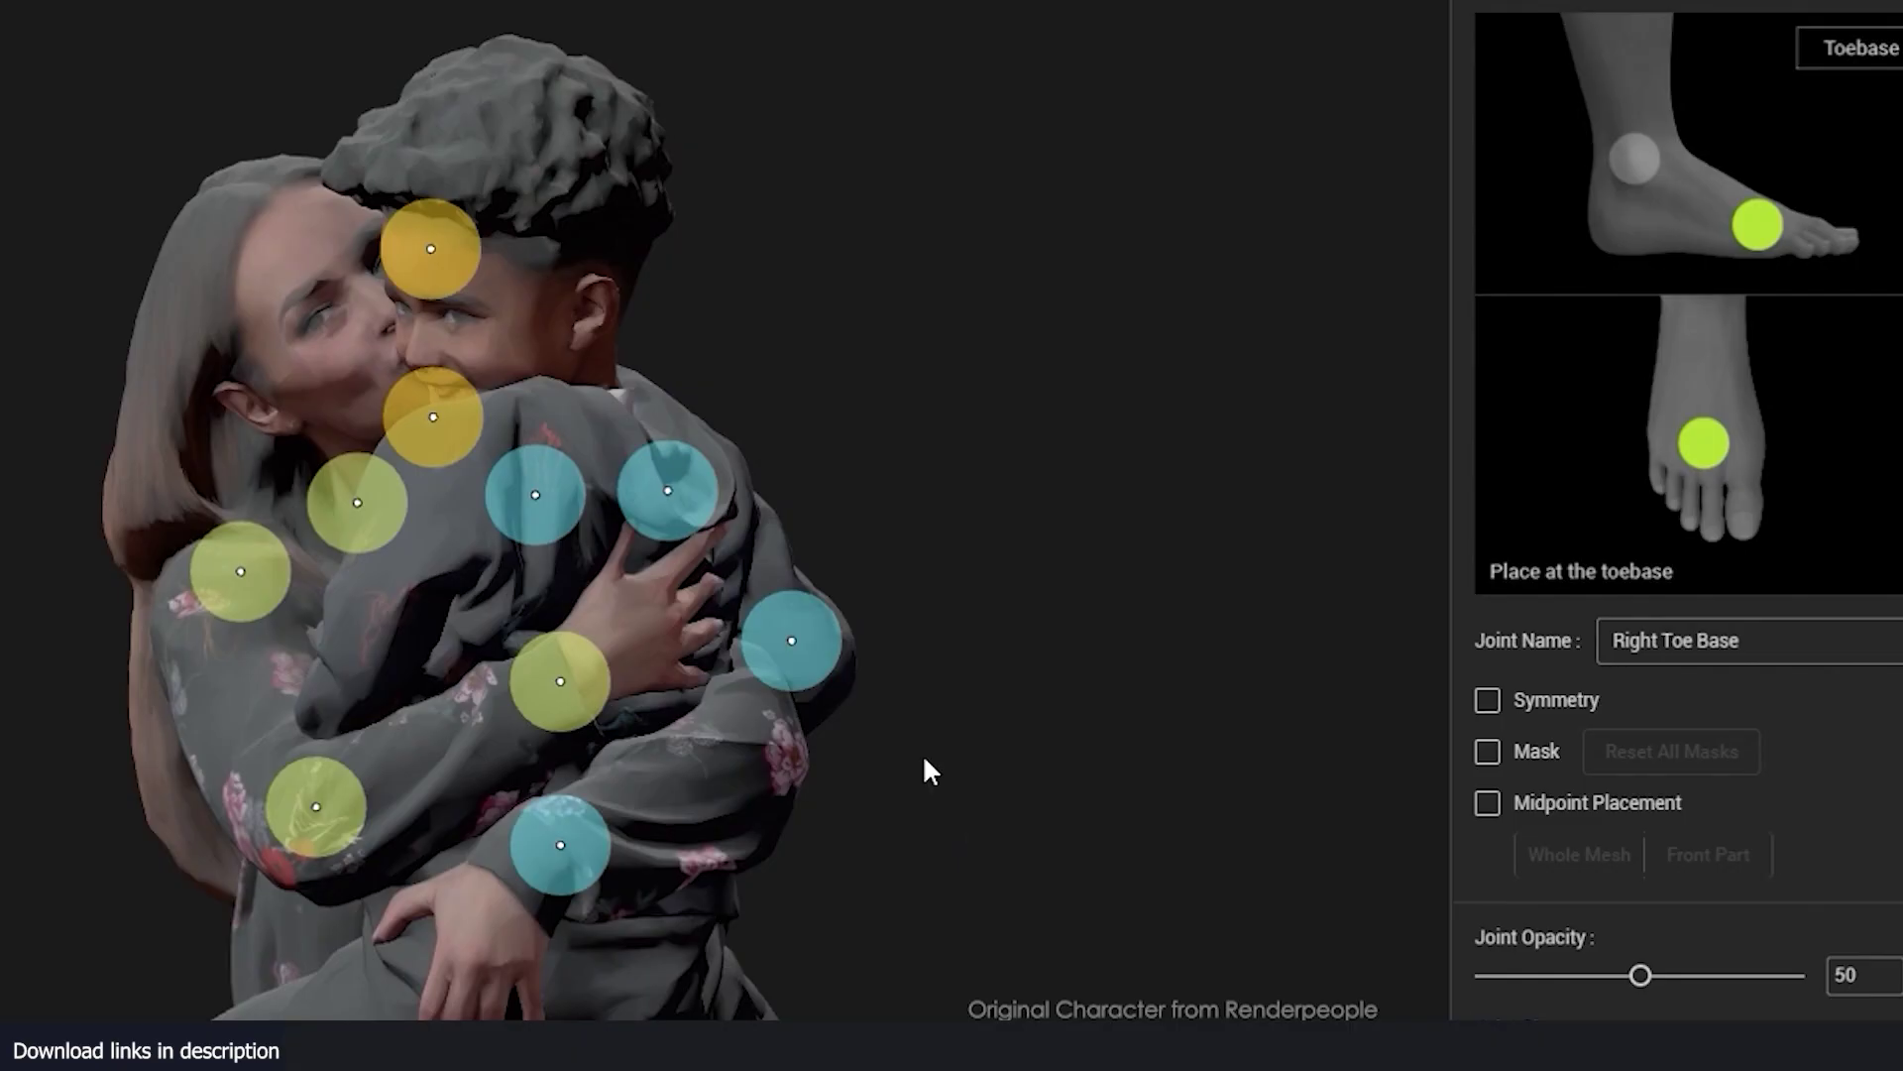
left_click(526, 536)
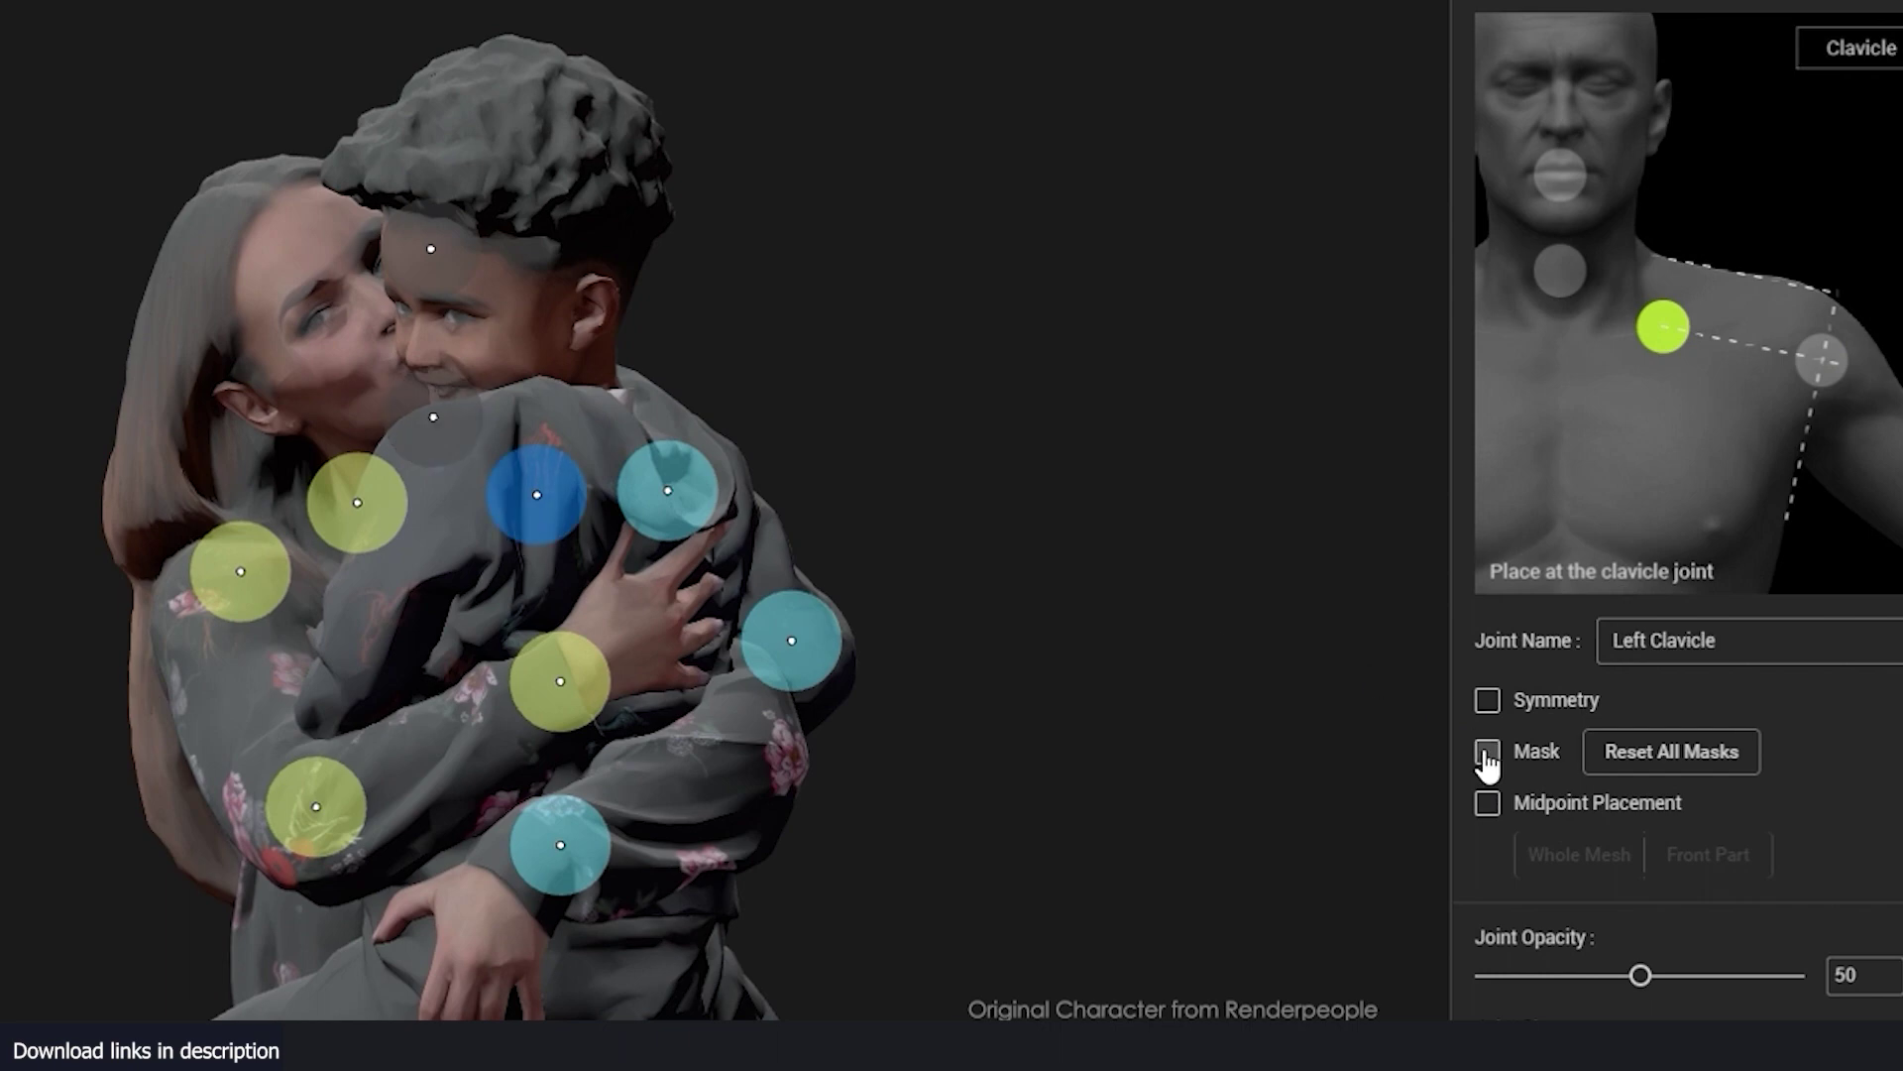
left_click(379, 516)
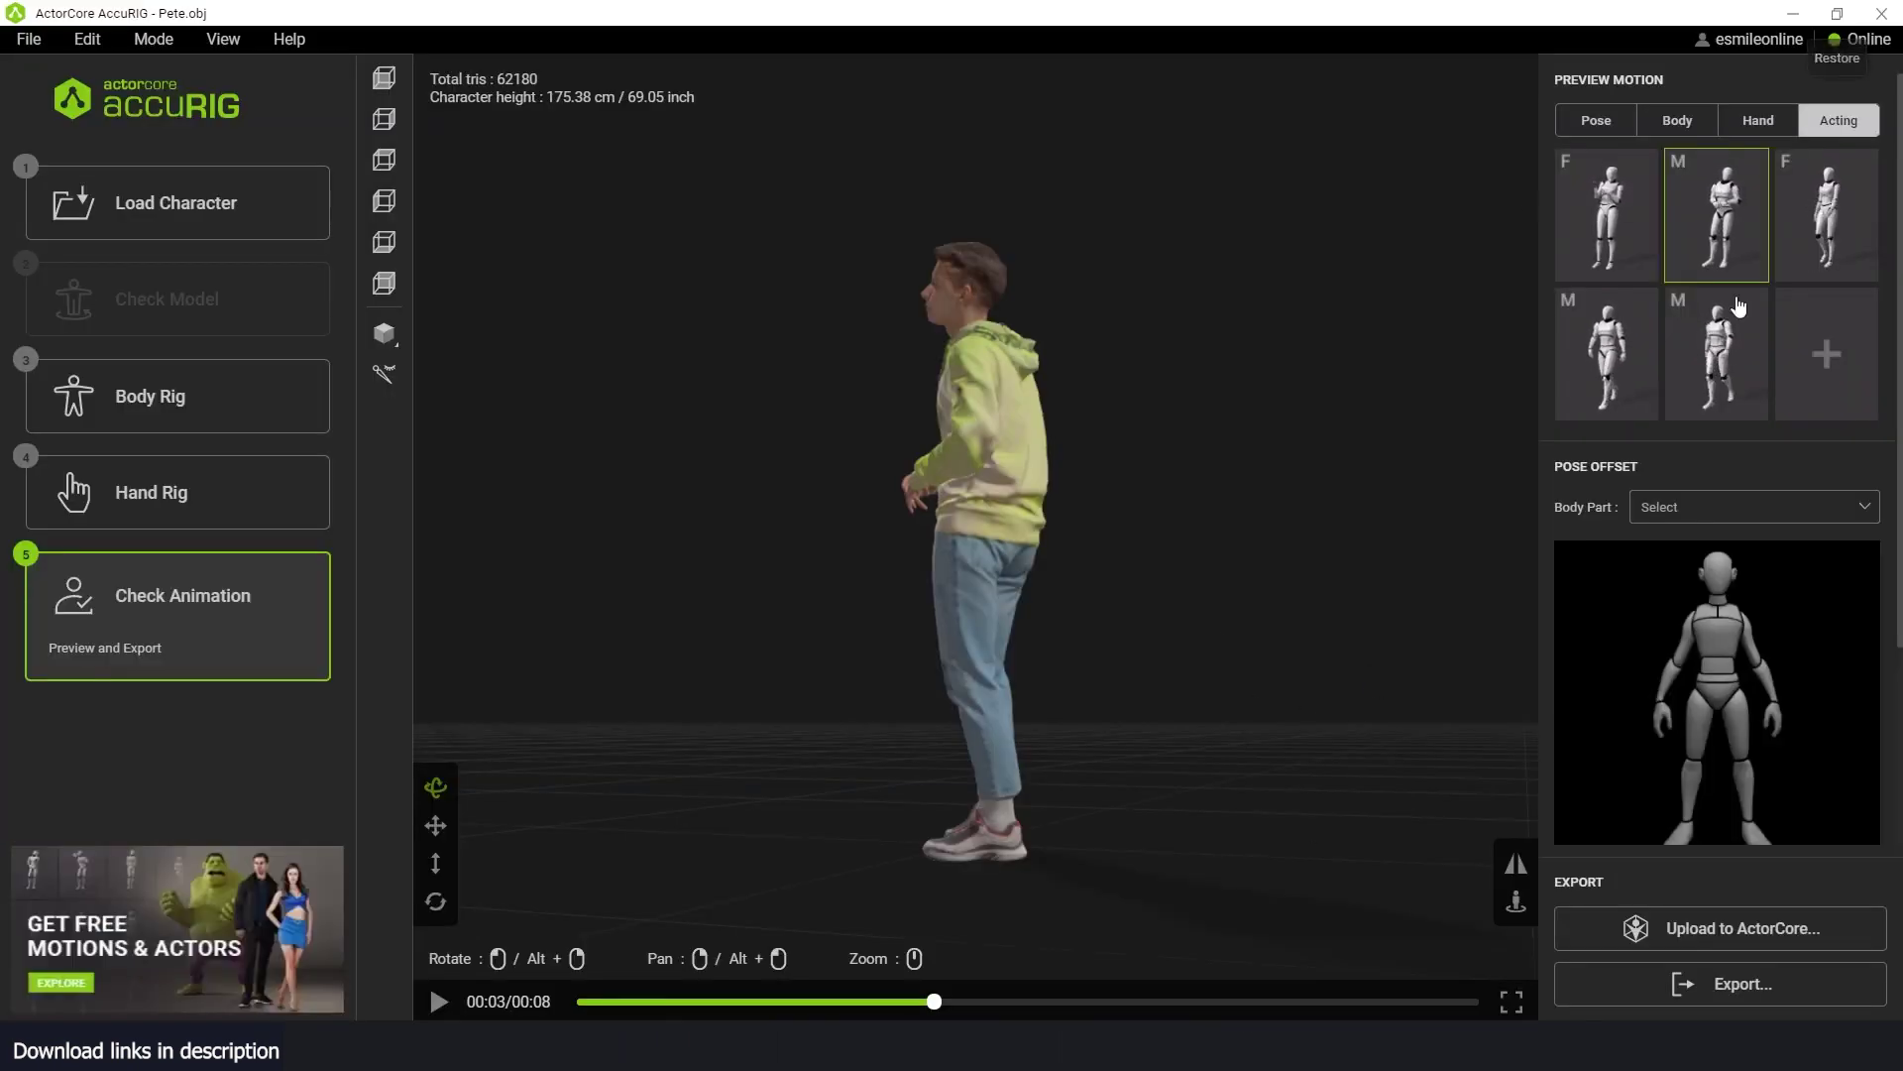
- Preview Pete in the first female Acting motion, then the male walking motion
left_click_drag(1072, 522, 1194, 645)
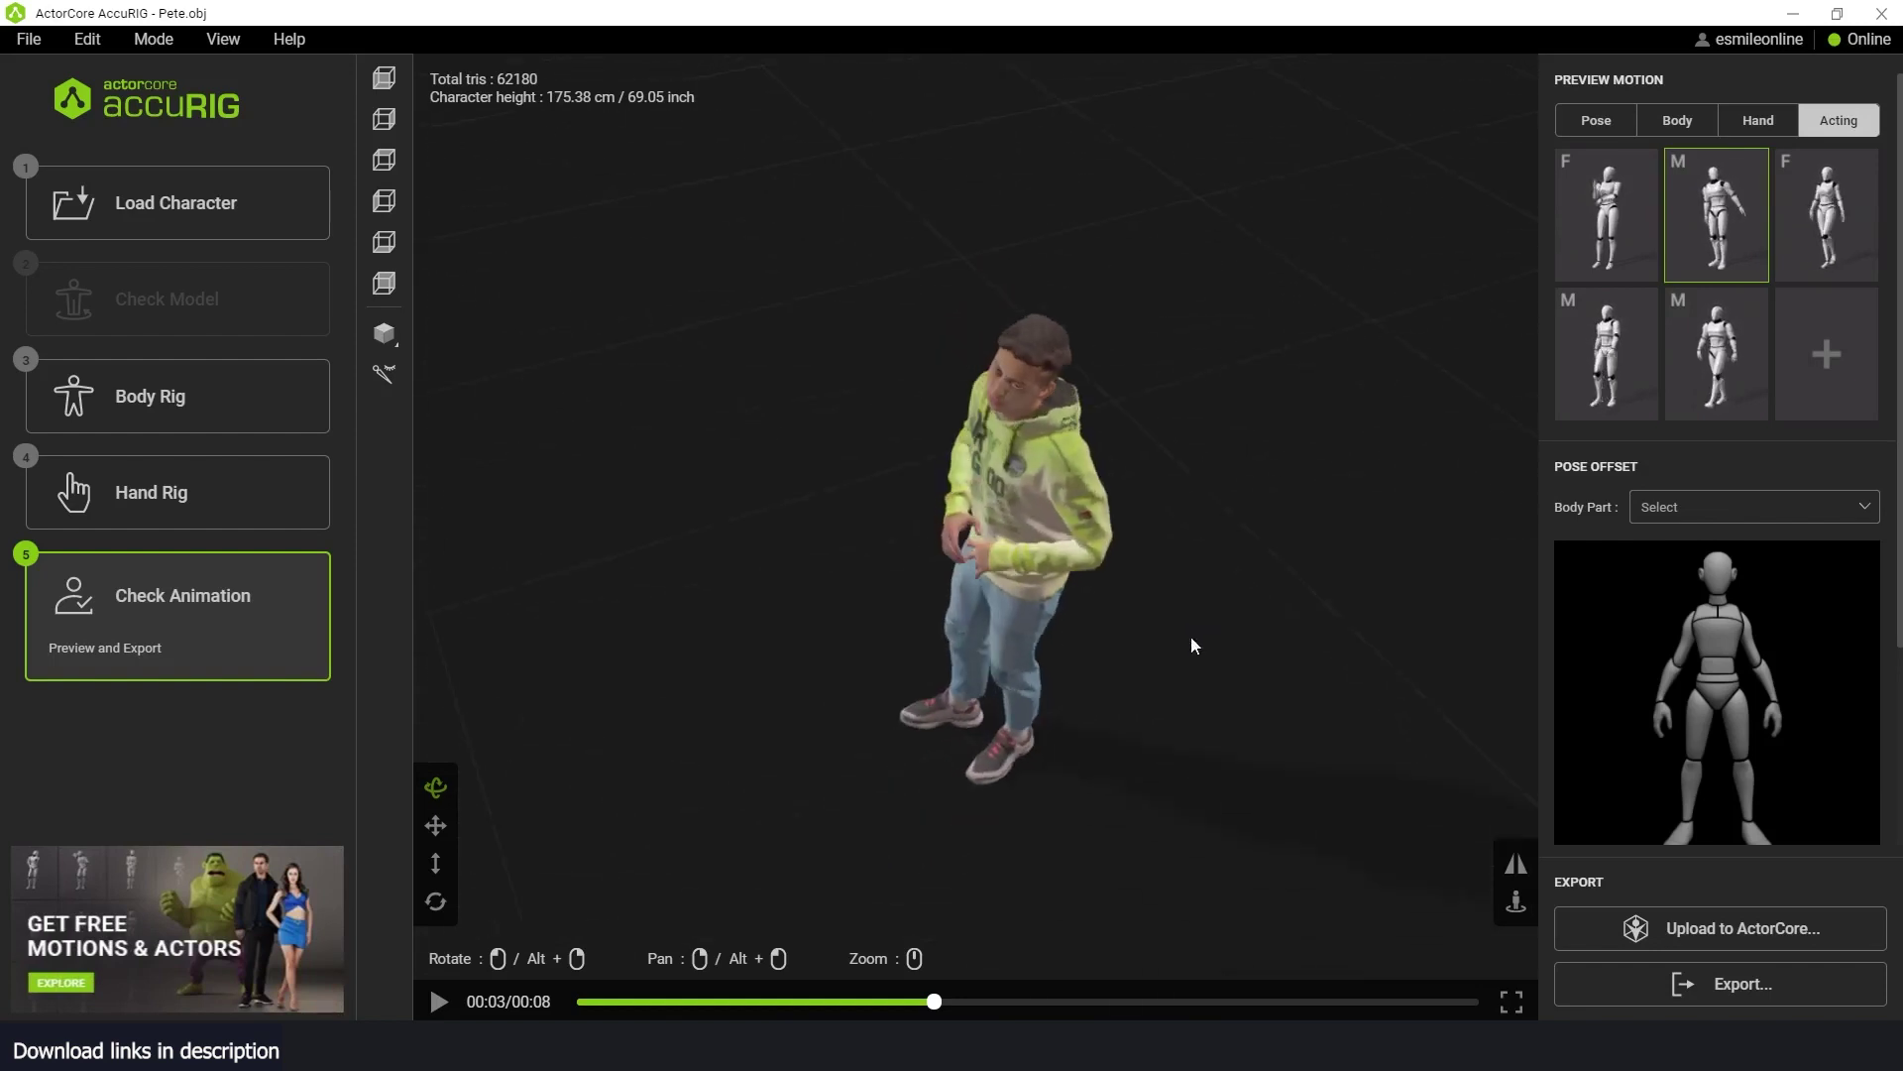
left_click(1606, 215)
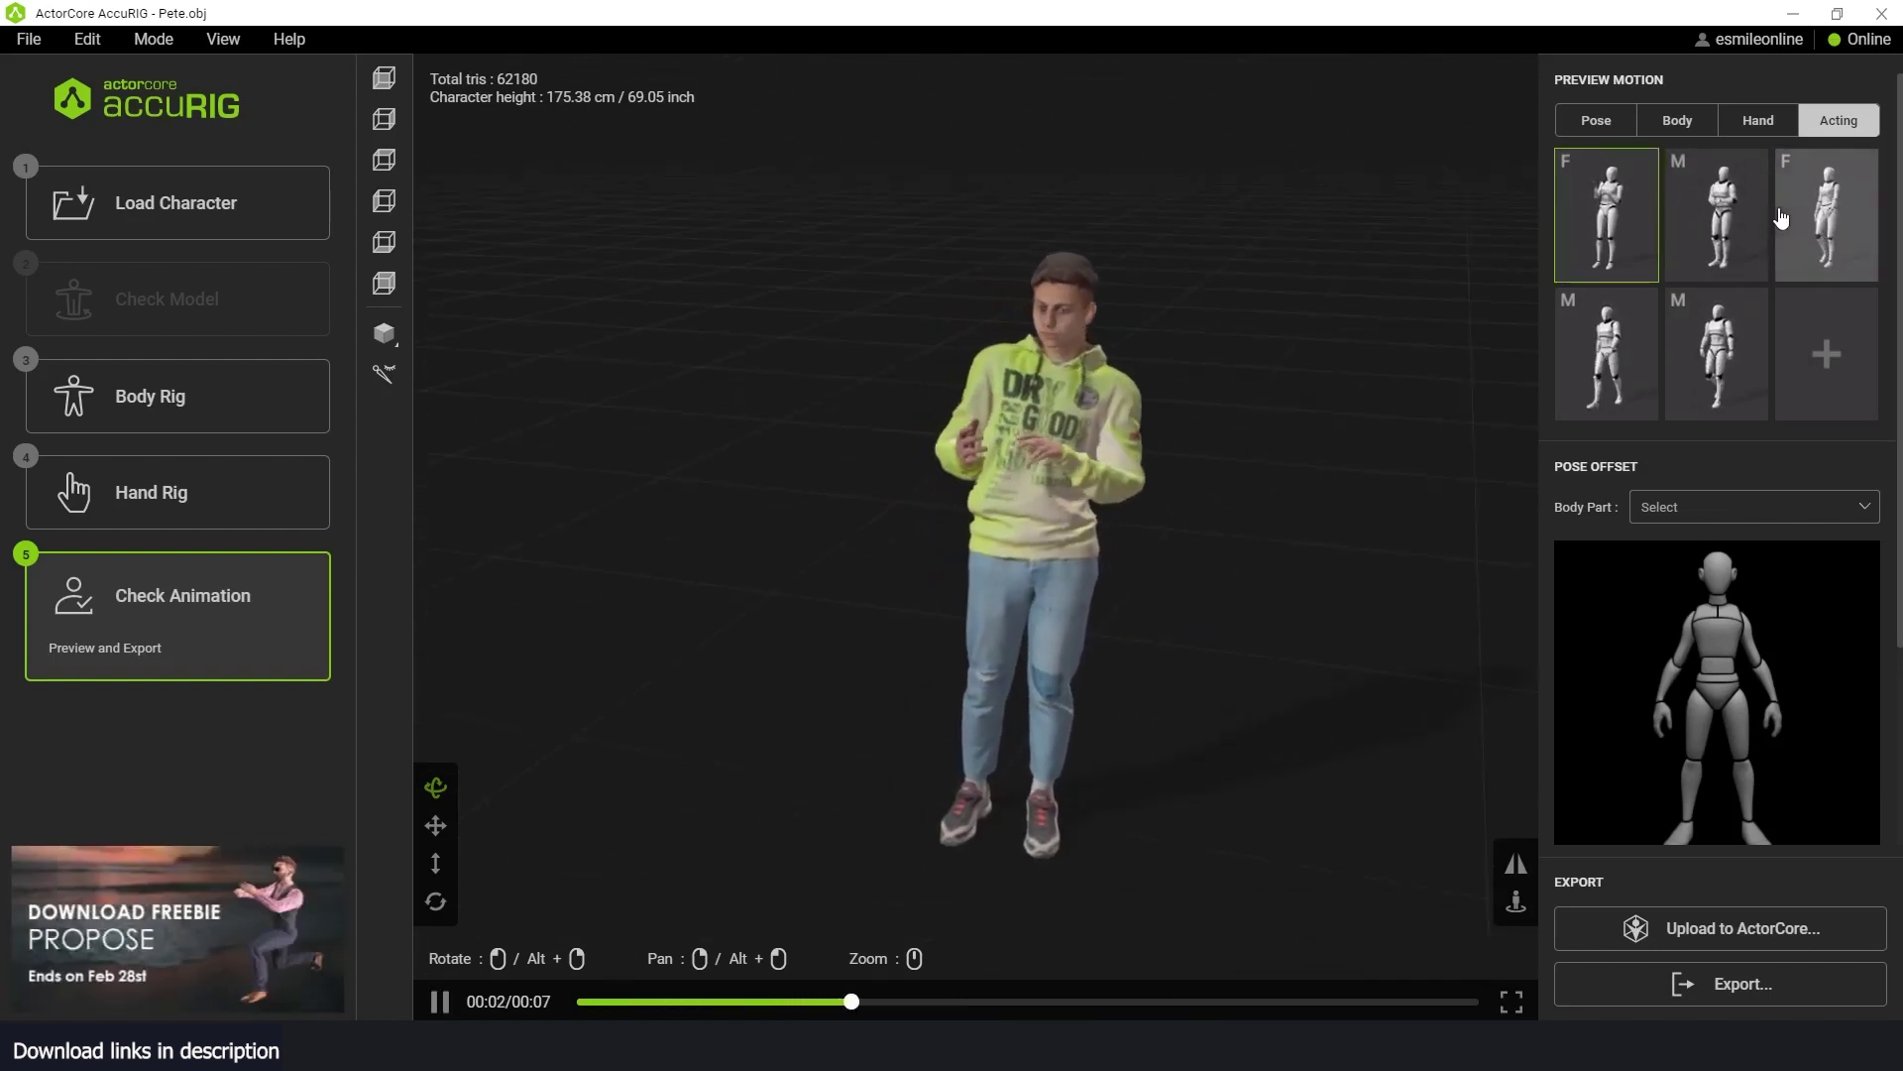
left_click(1631, 333)
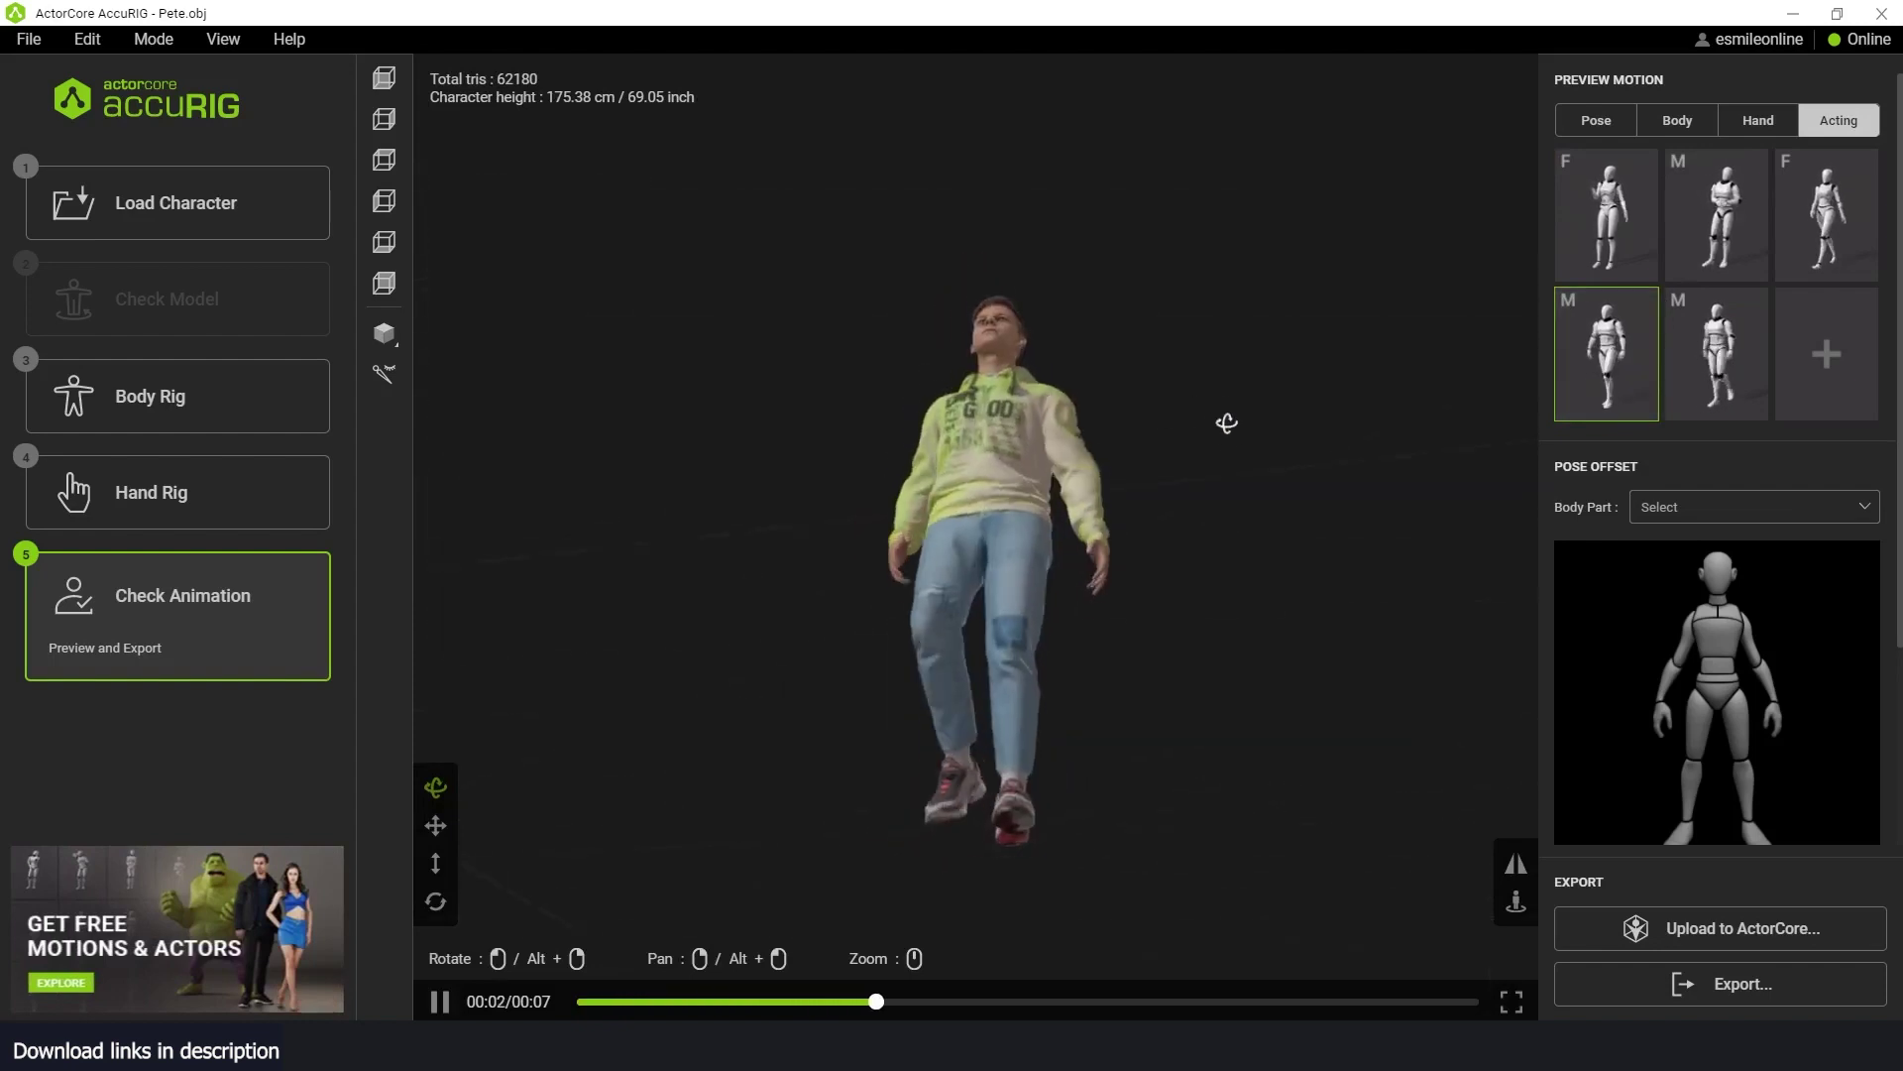
left_click_drag(1226, 424, 764, 835)
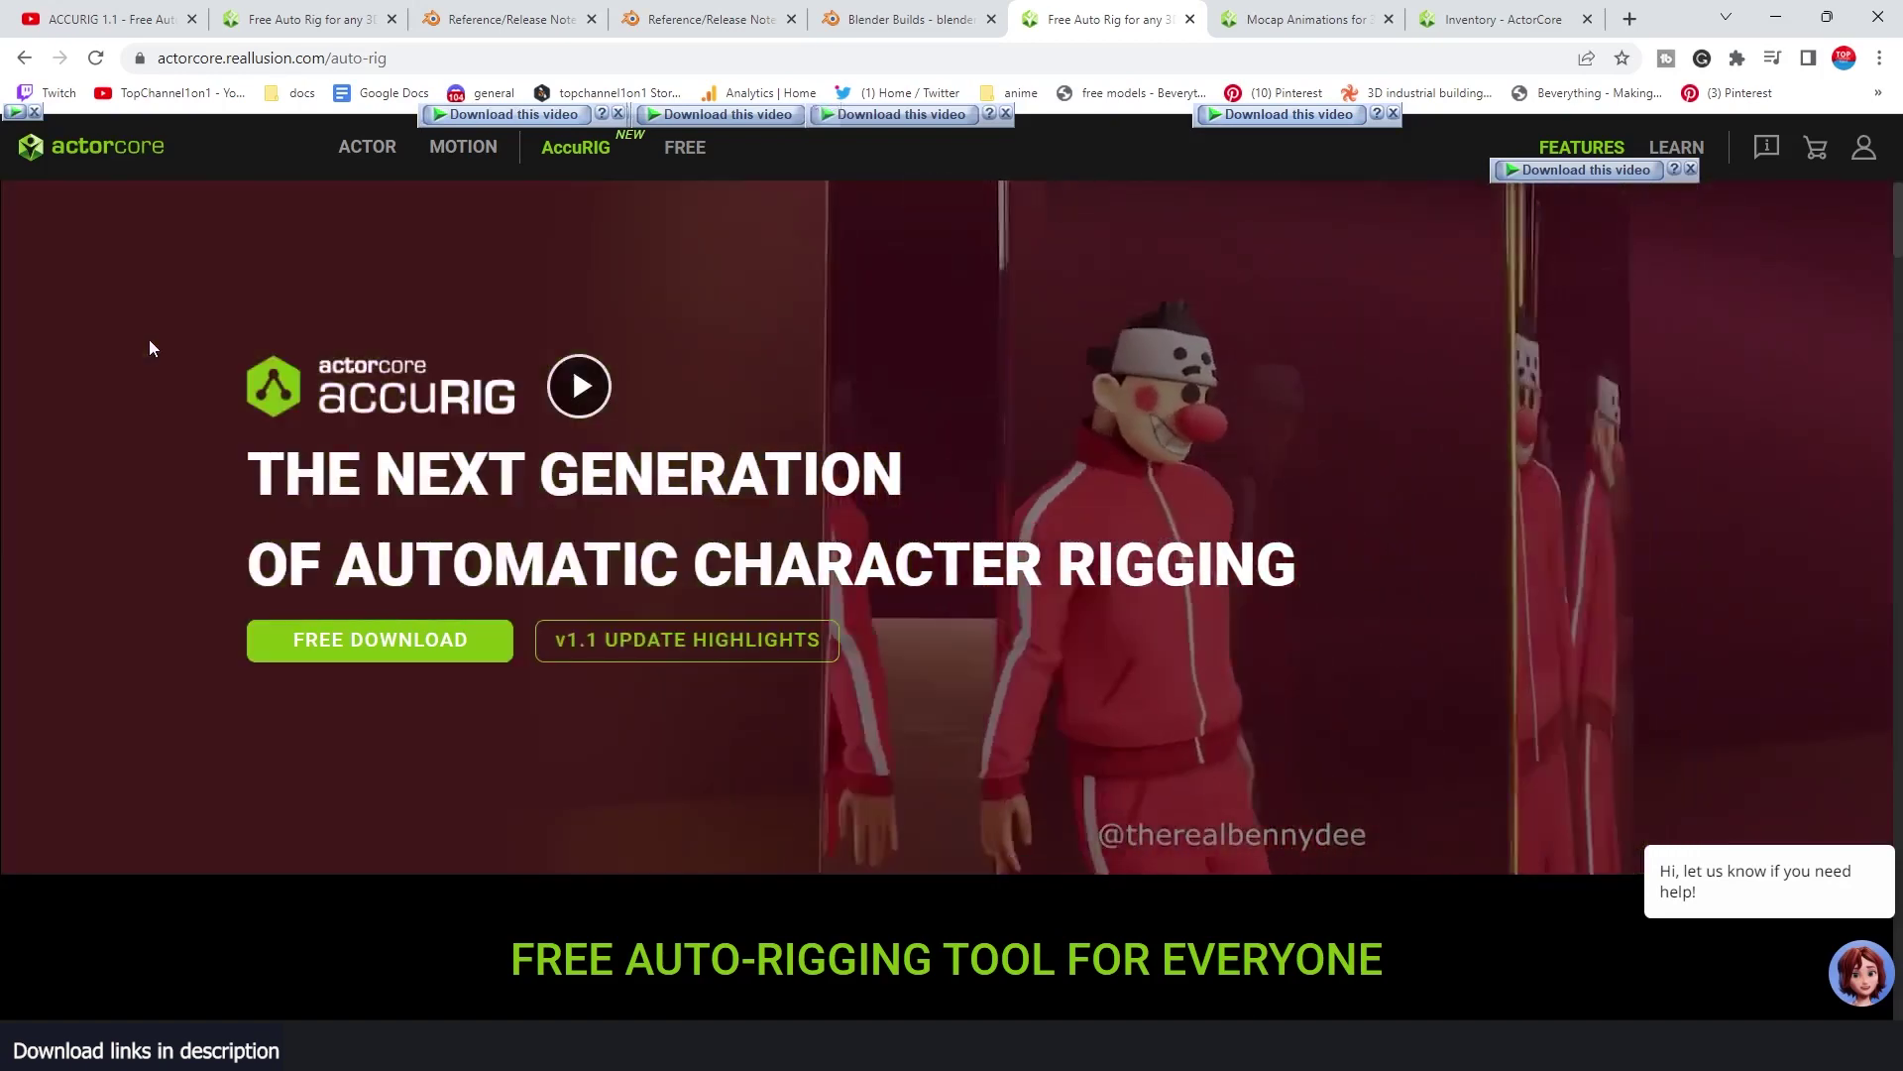
- Scroll the AccuRIG auto-rig page down to the Scan Pose examples and back up
scroll(403, 424, "down", 1)
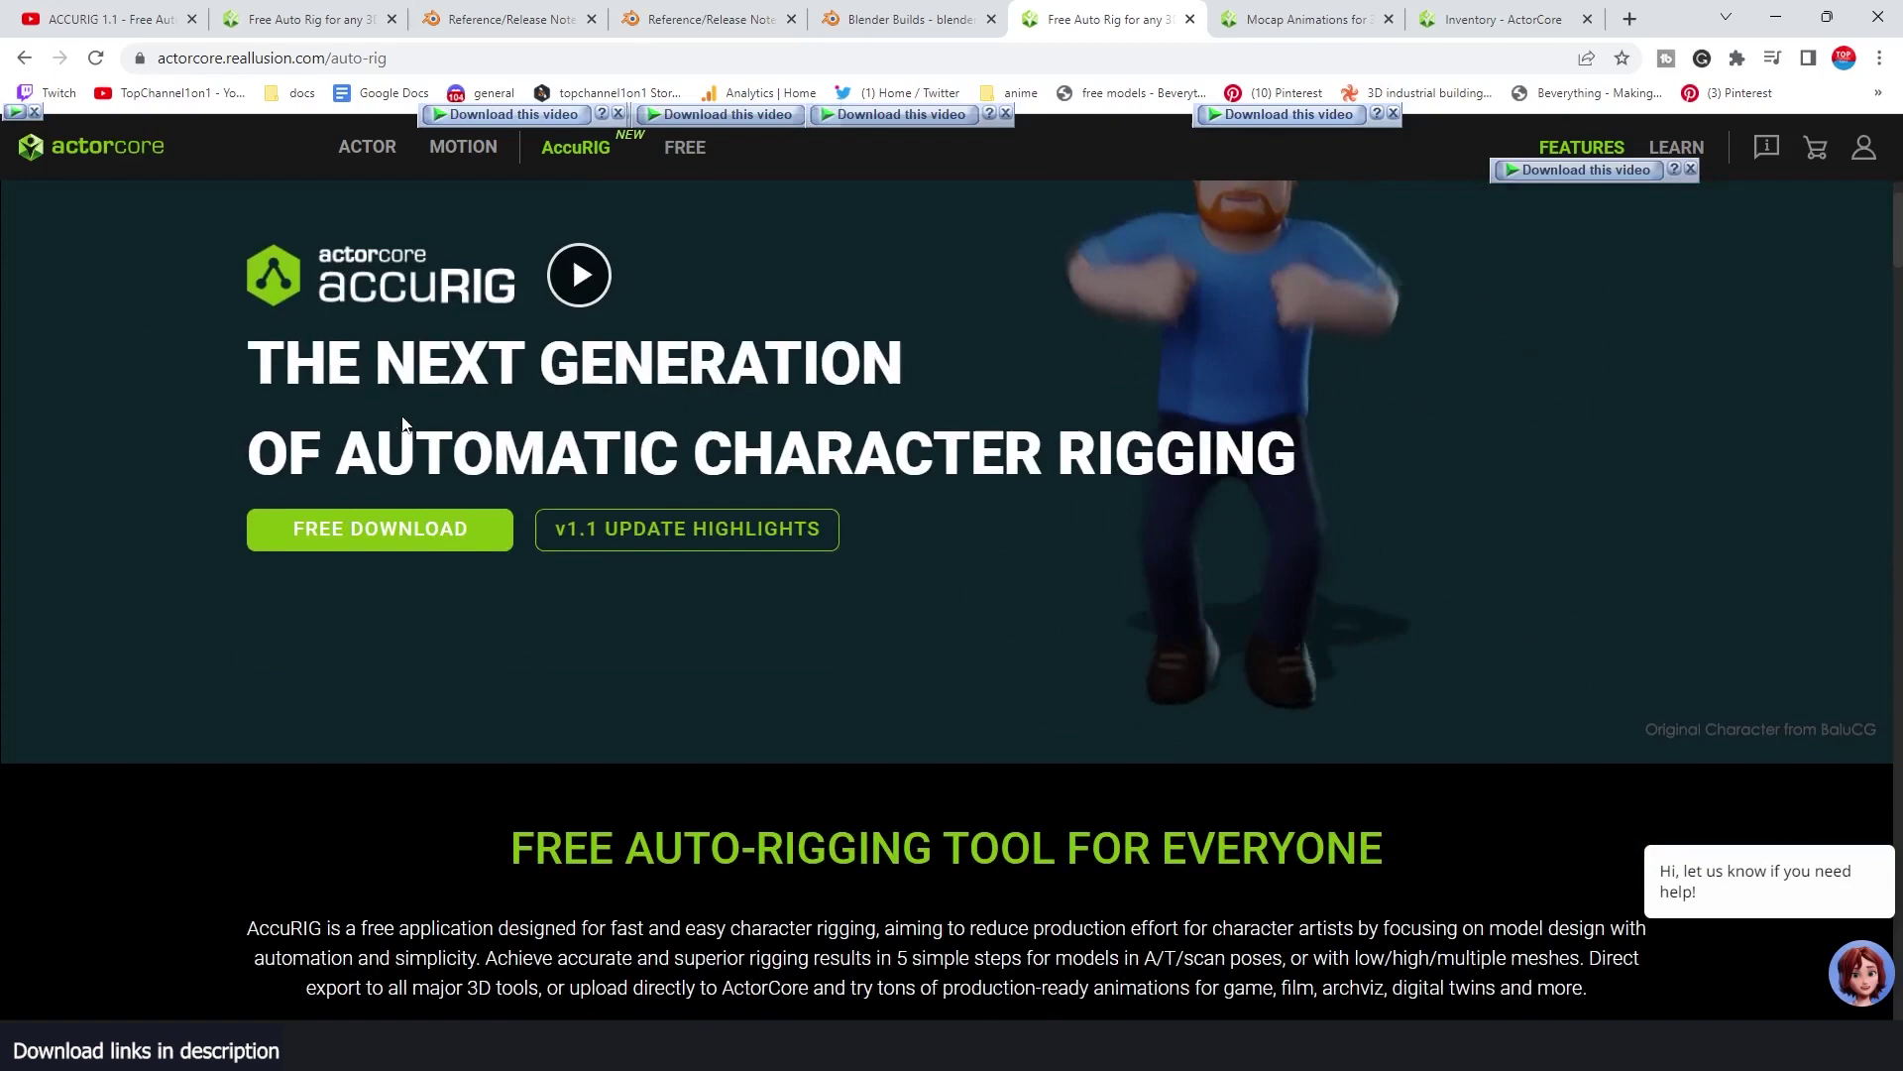
scroll(402, 416, "up", 1)
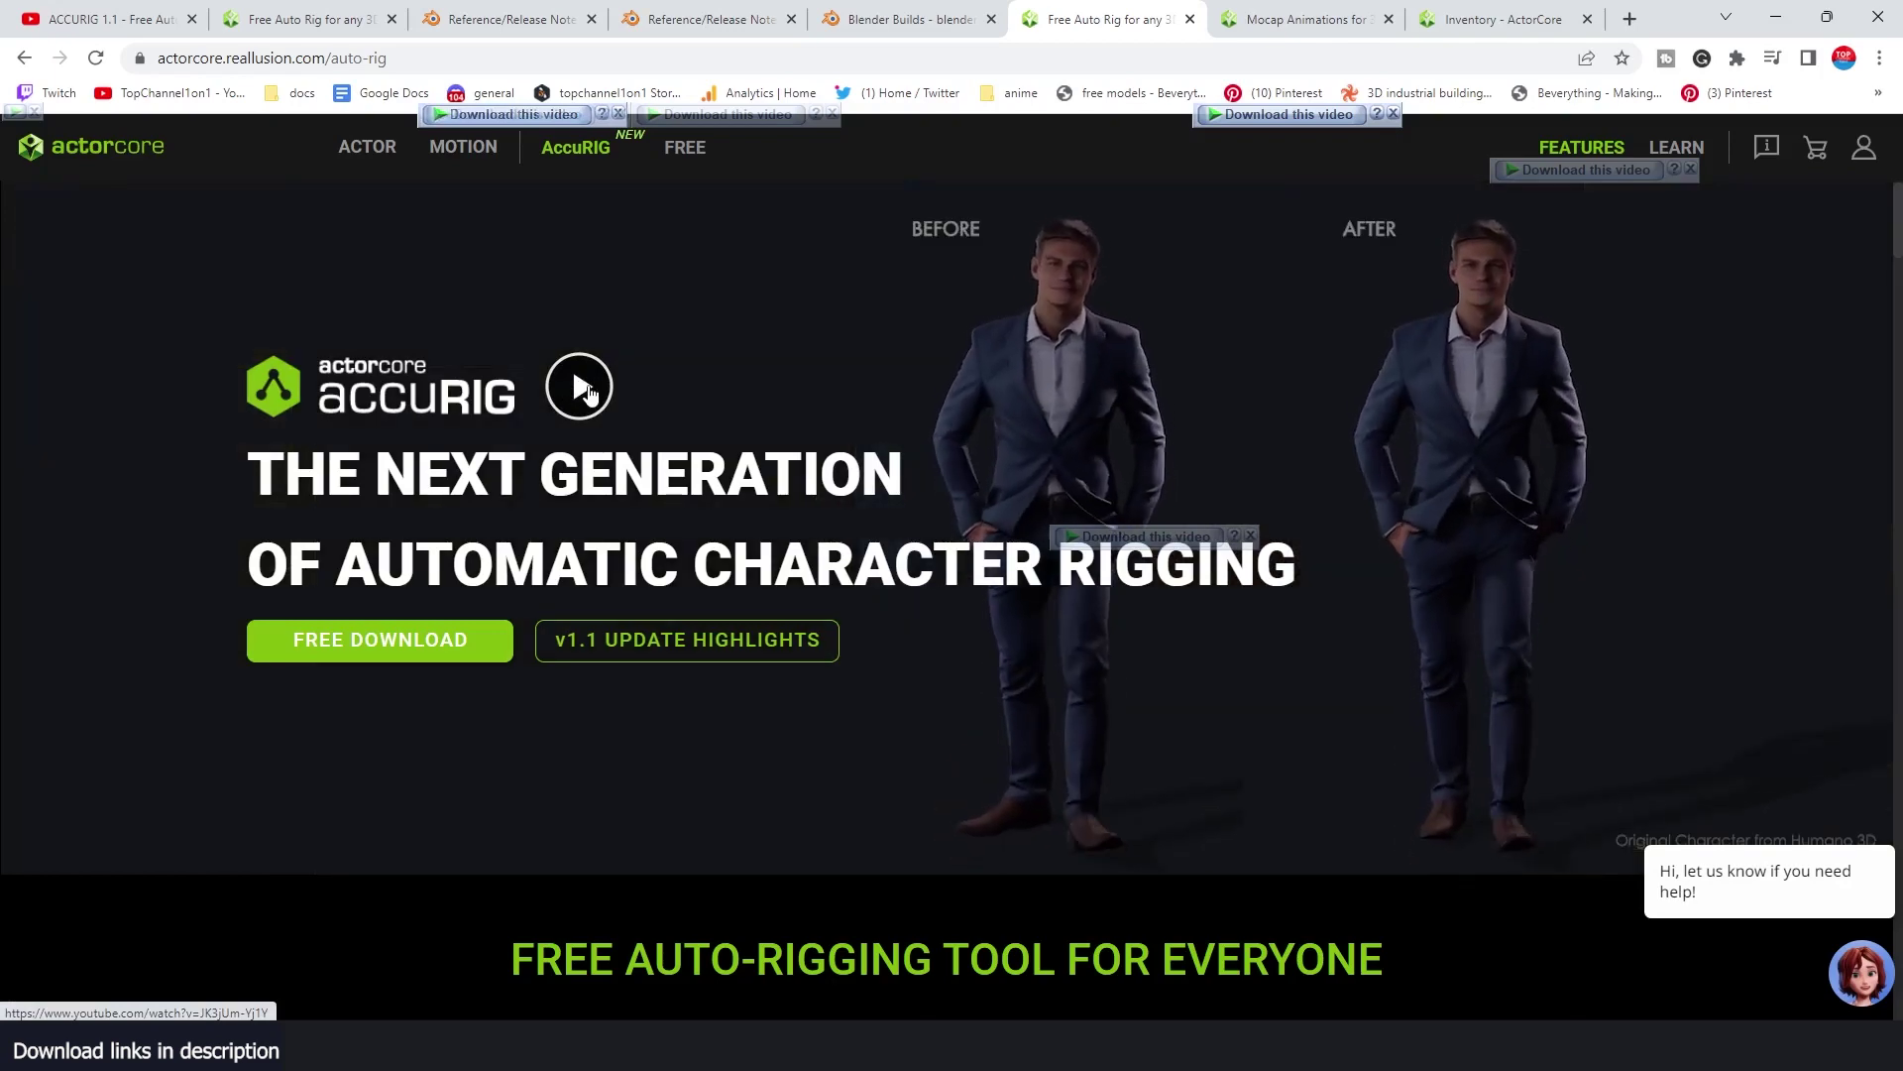
scroll(596, 480, "down", 5)
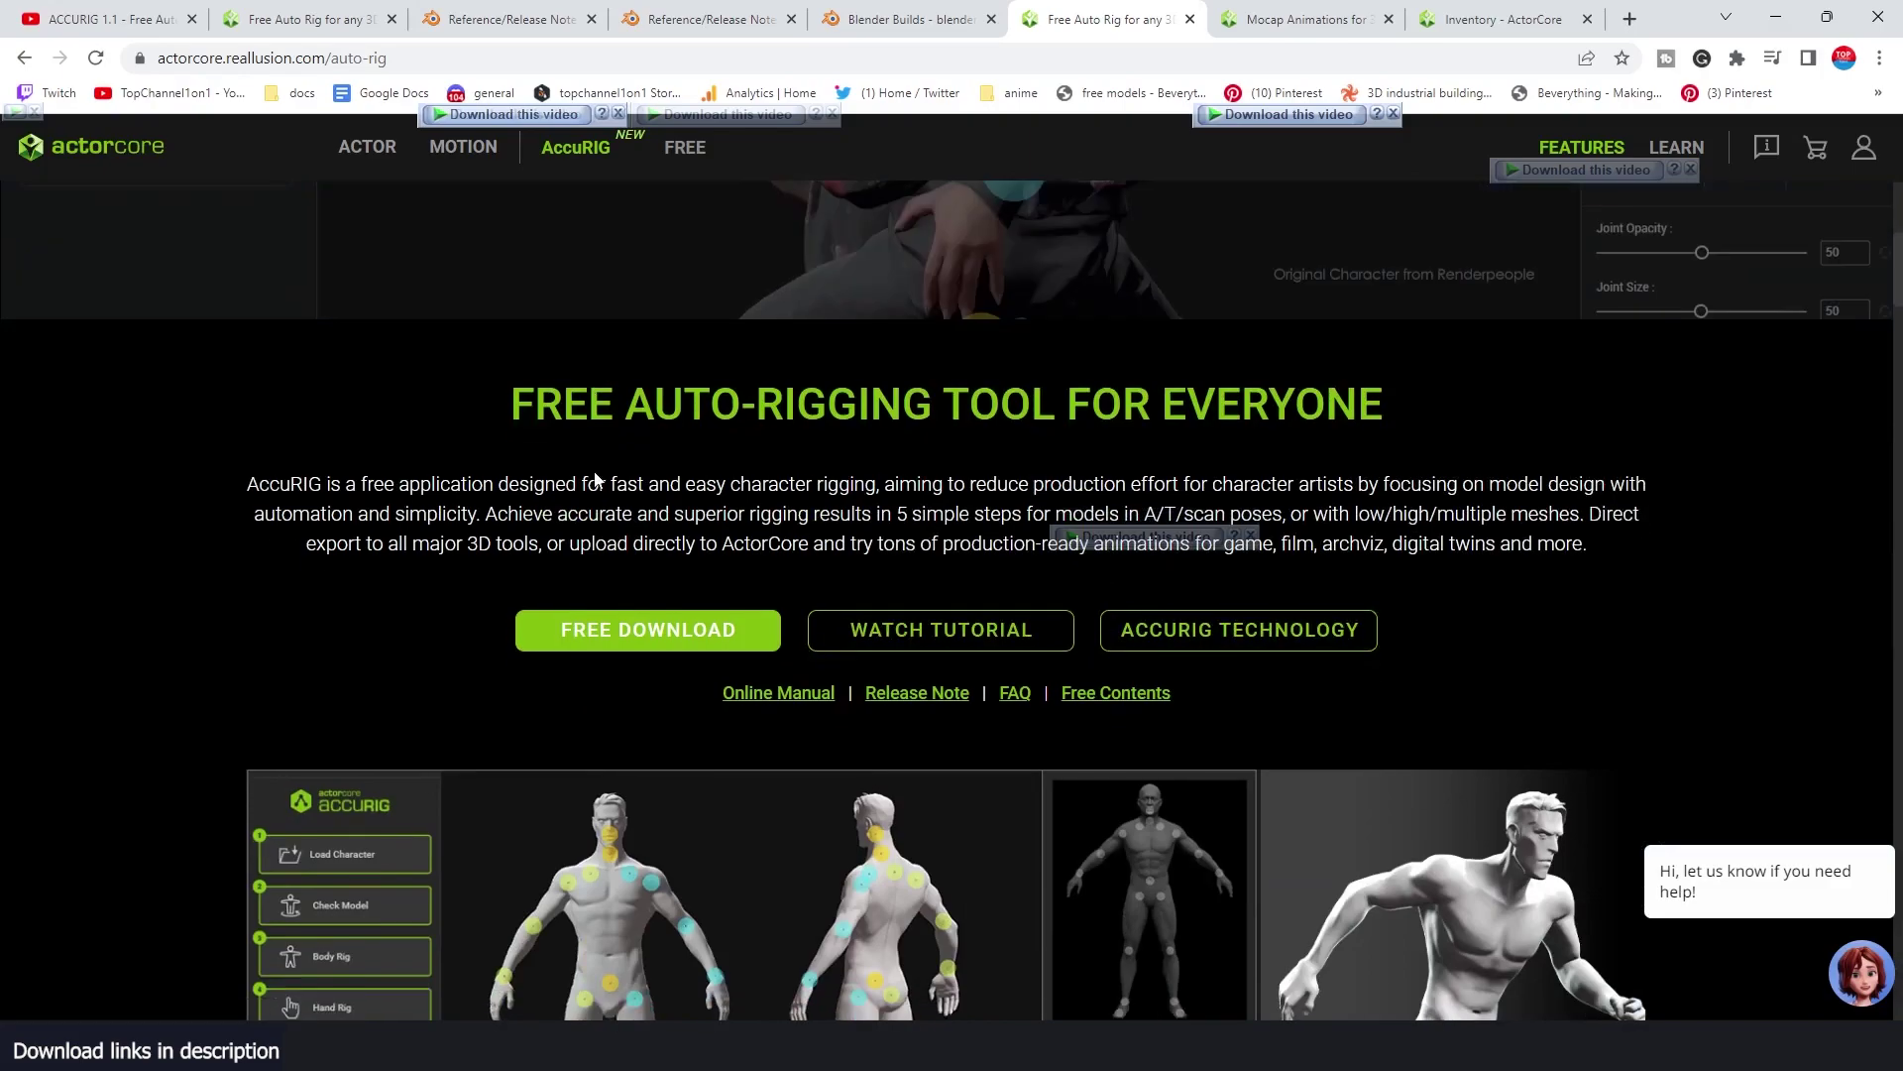
scroll(472, 506, "down", 20)
scroll(906, 621, "up", 12)
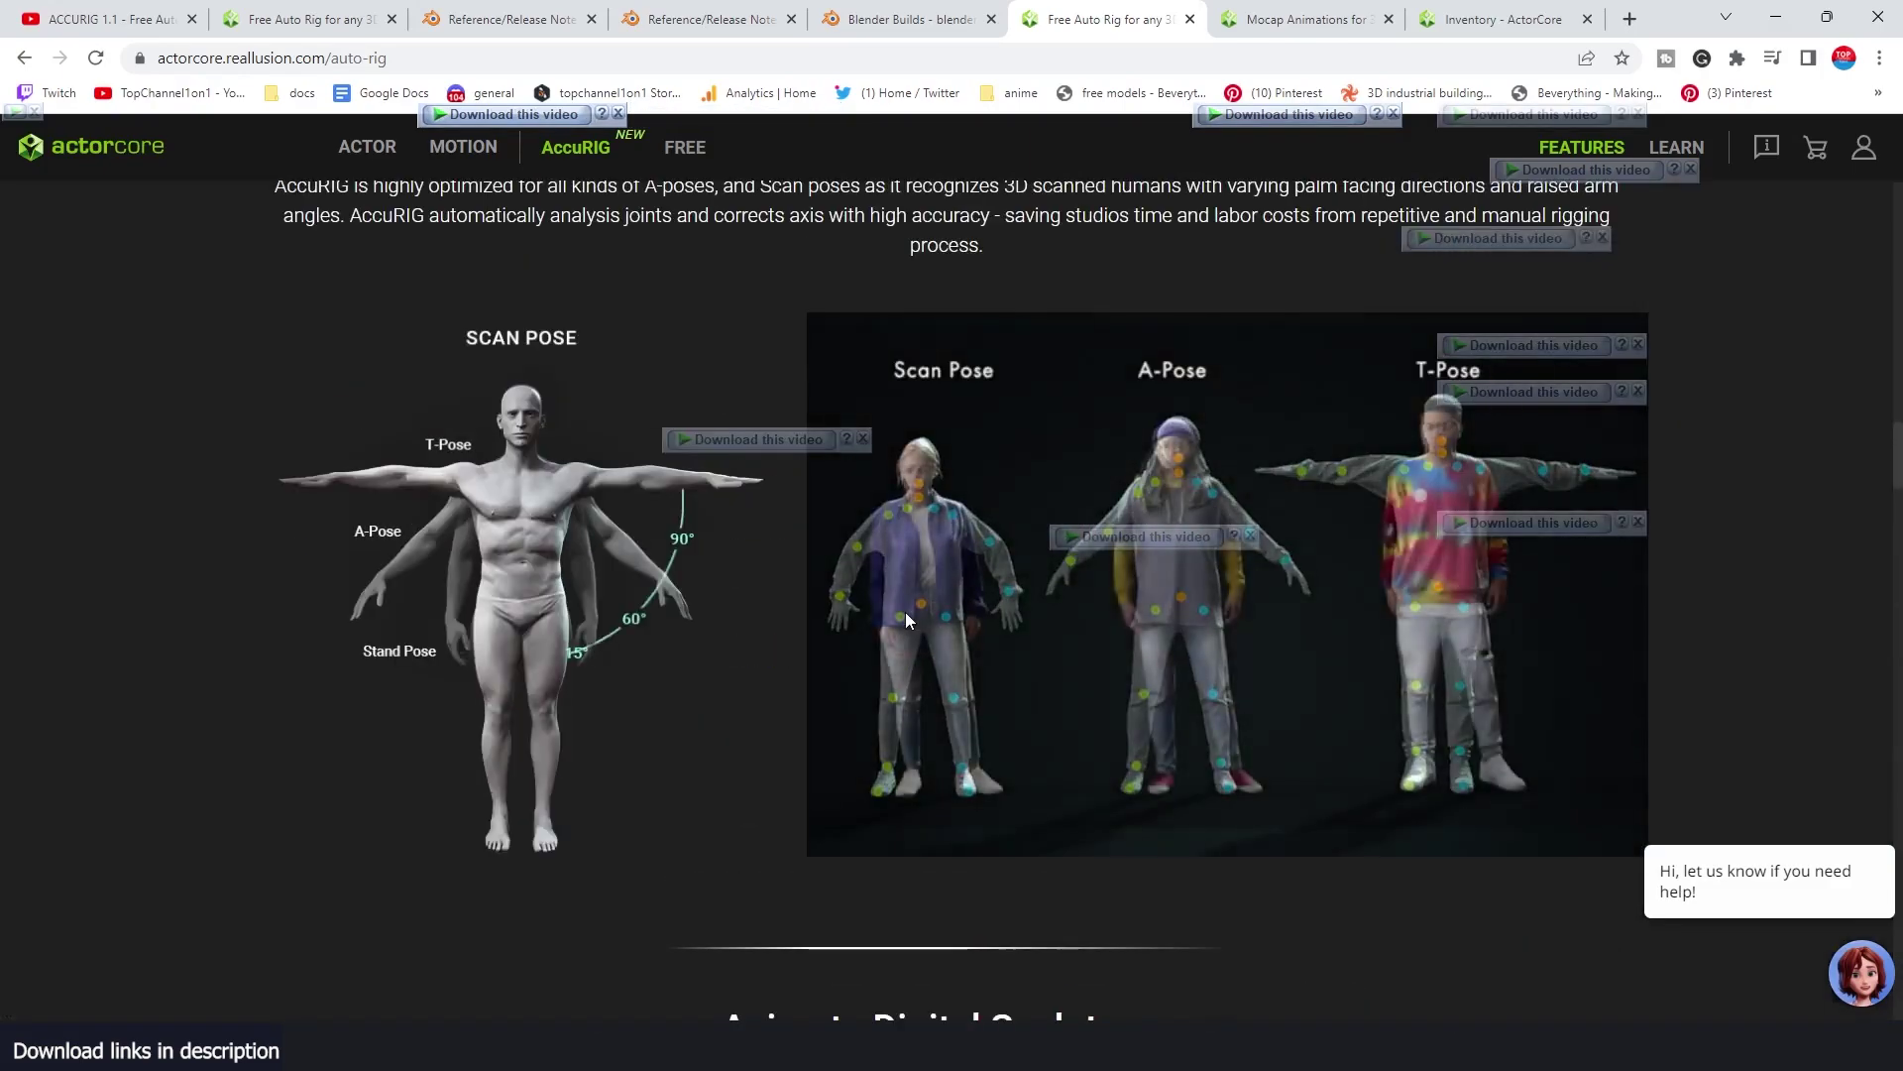
scroll(906, 620, "up", 6)
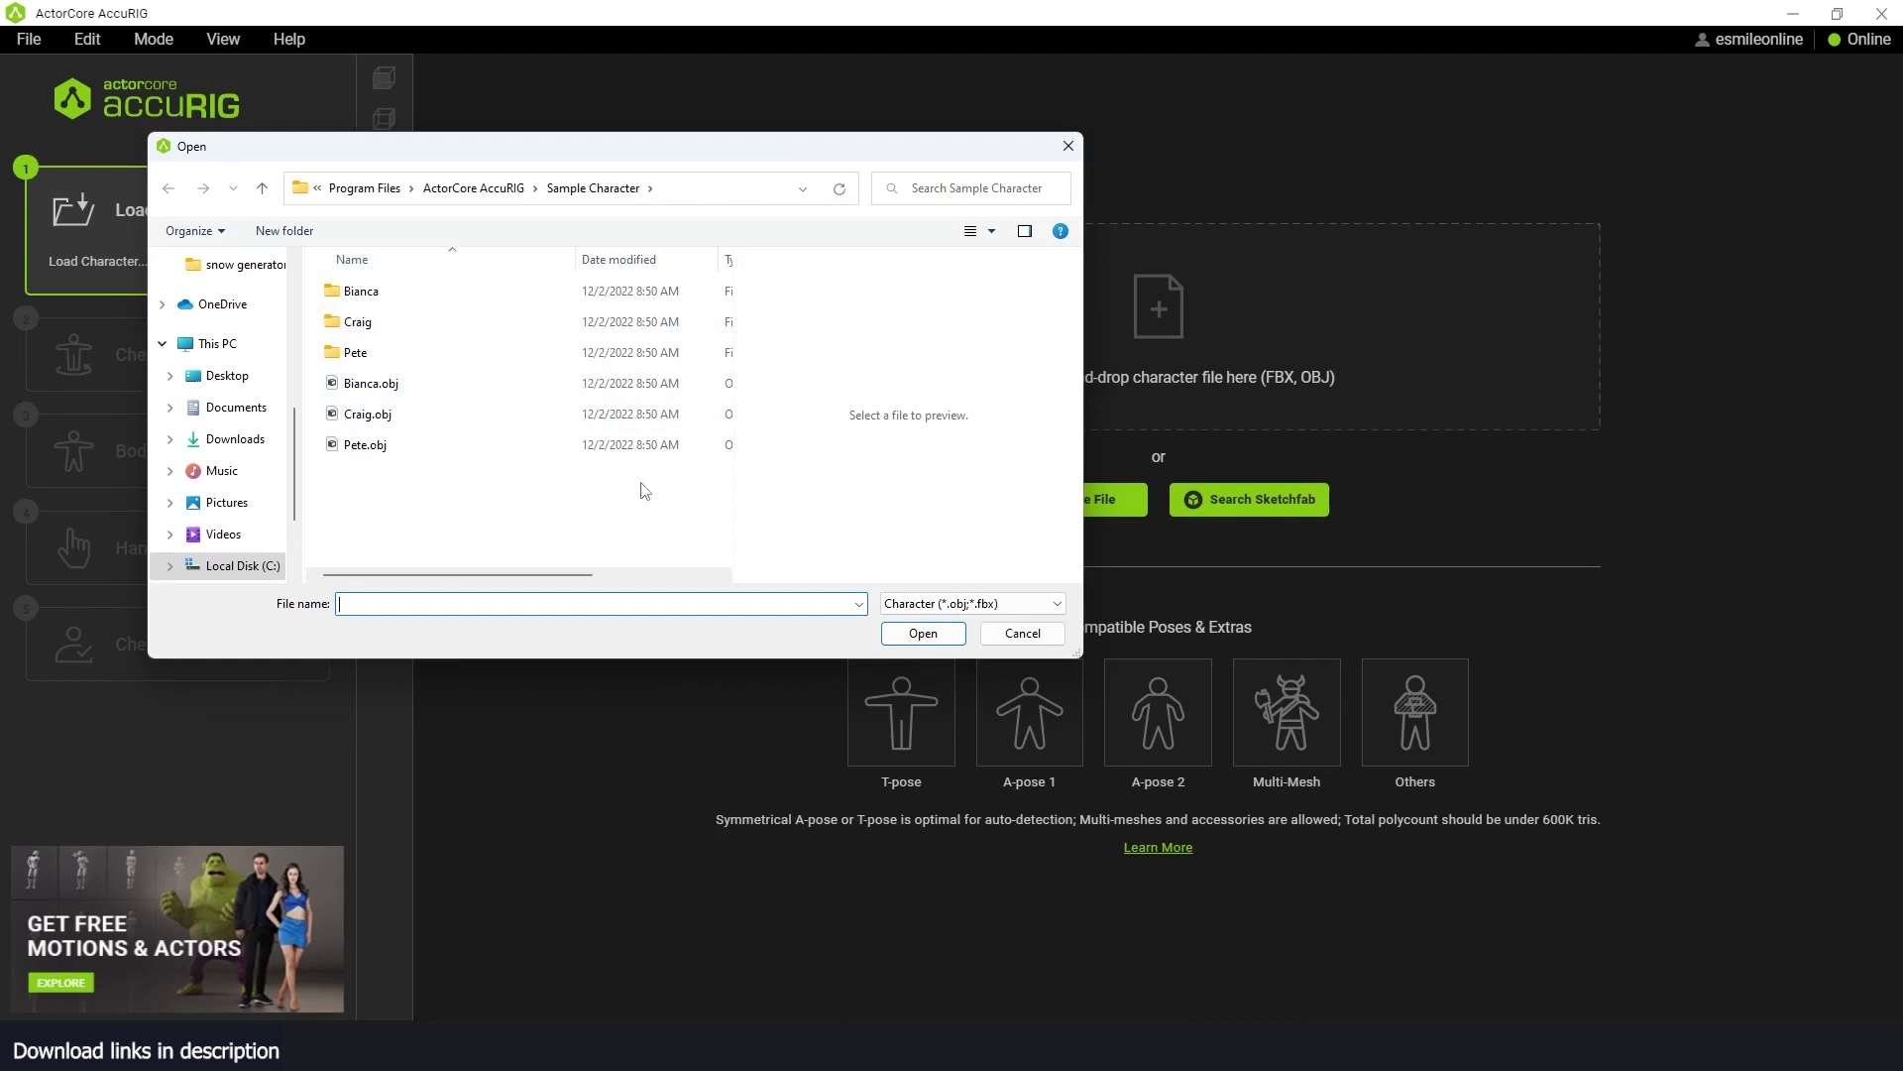
- Select Pete.obj in the Sample Character folder and open it
left_click(412, 445)
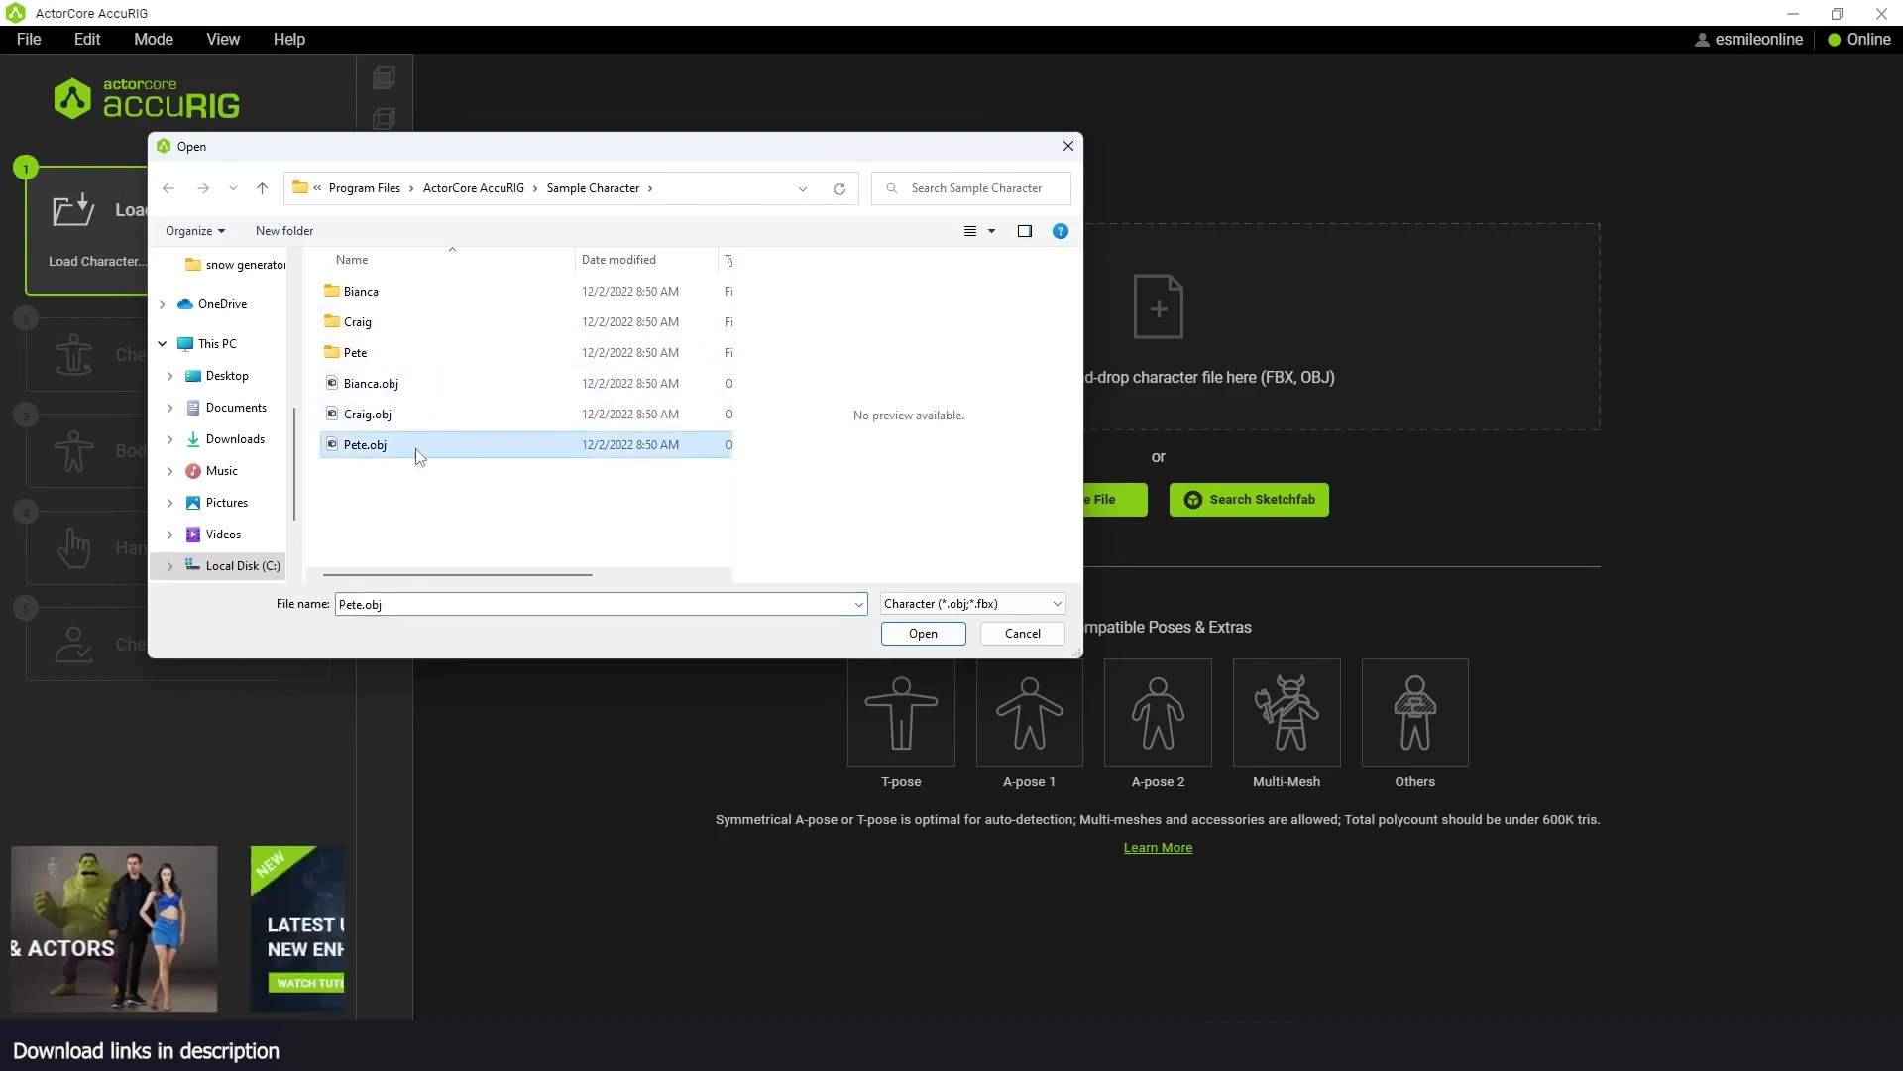
left_click(923, 635)
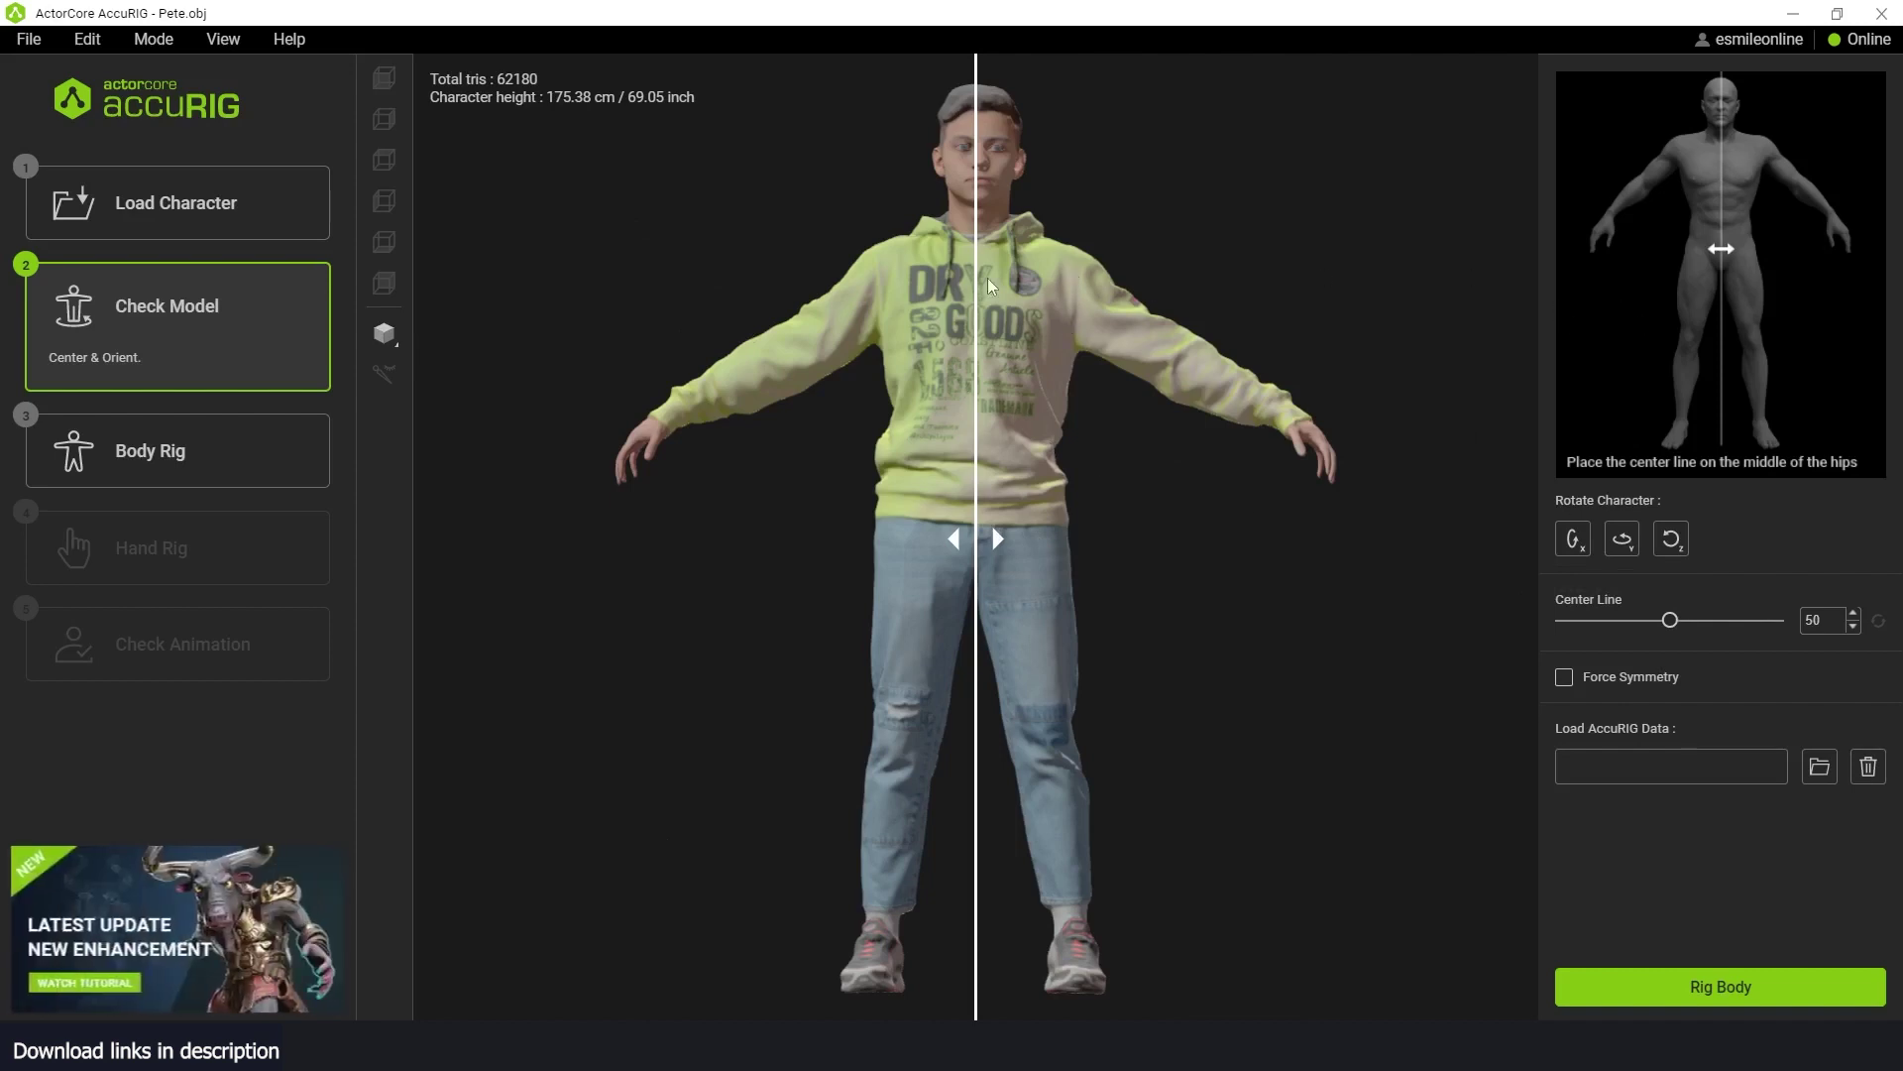
- Drag the centre line to the middle of the hips and test the X and Z rotate buttons
left_click_drag(639, 261, 1272, 269)
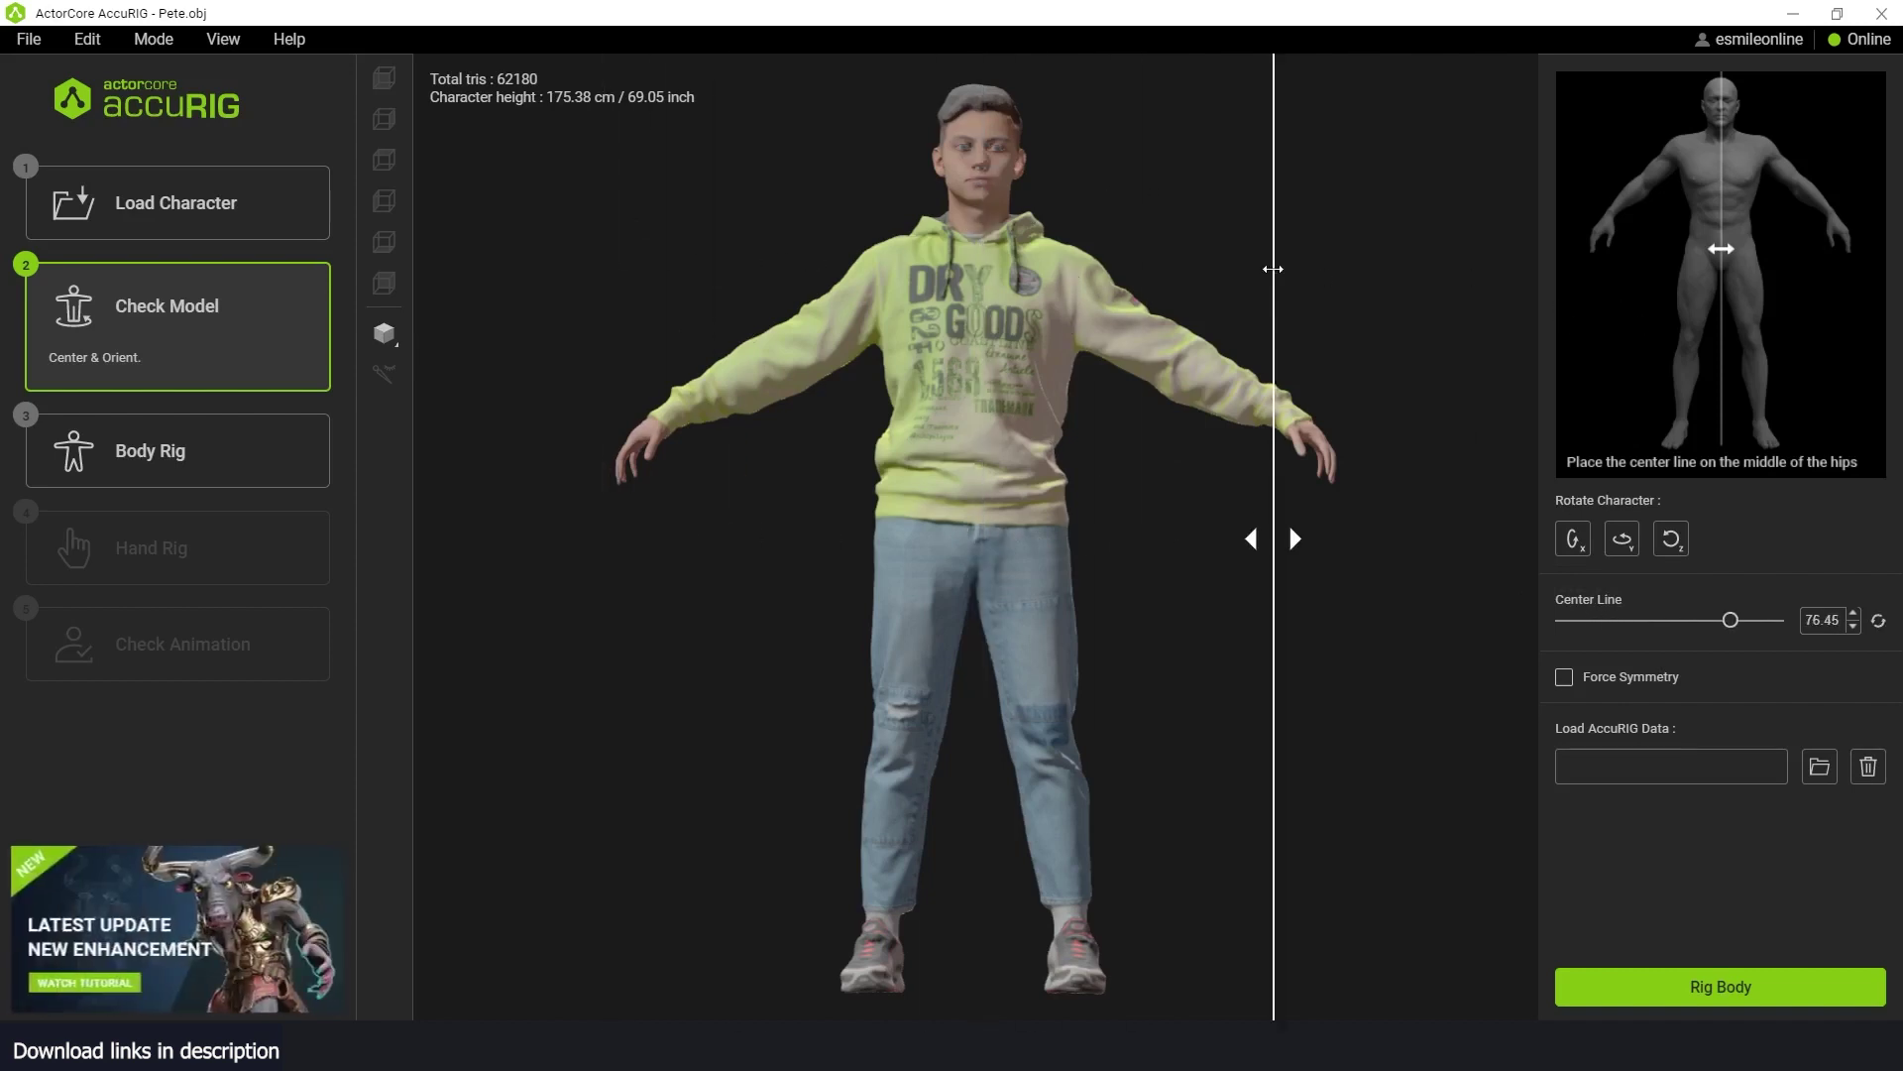
left_click_drag(995, 280, 986, 283)
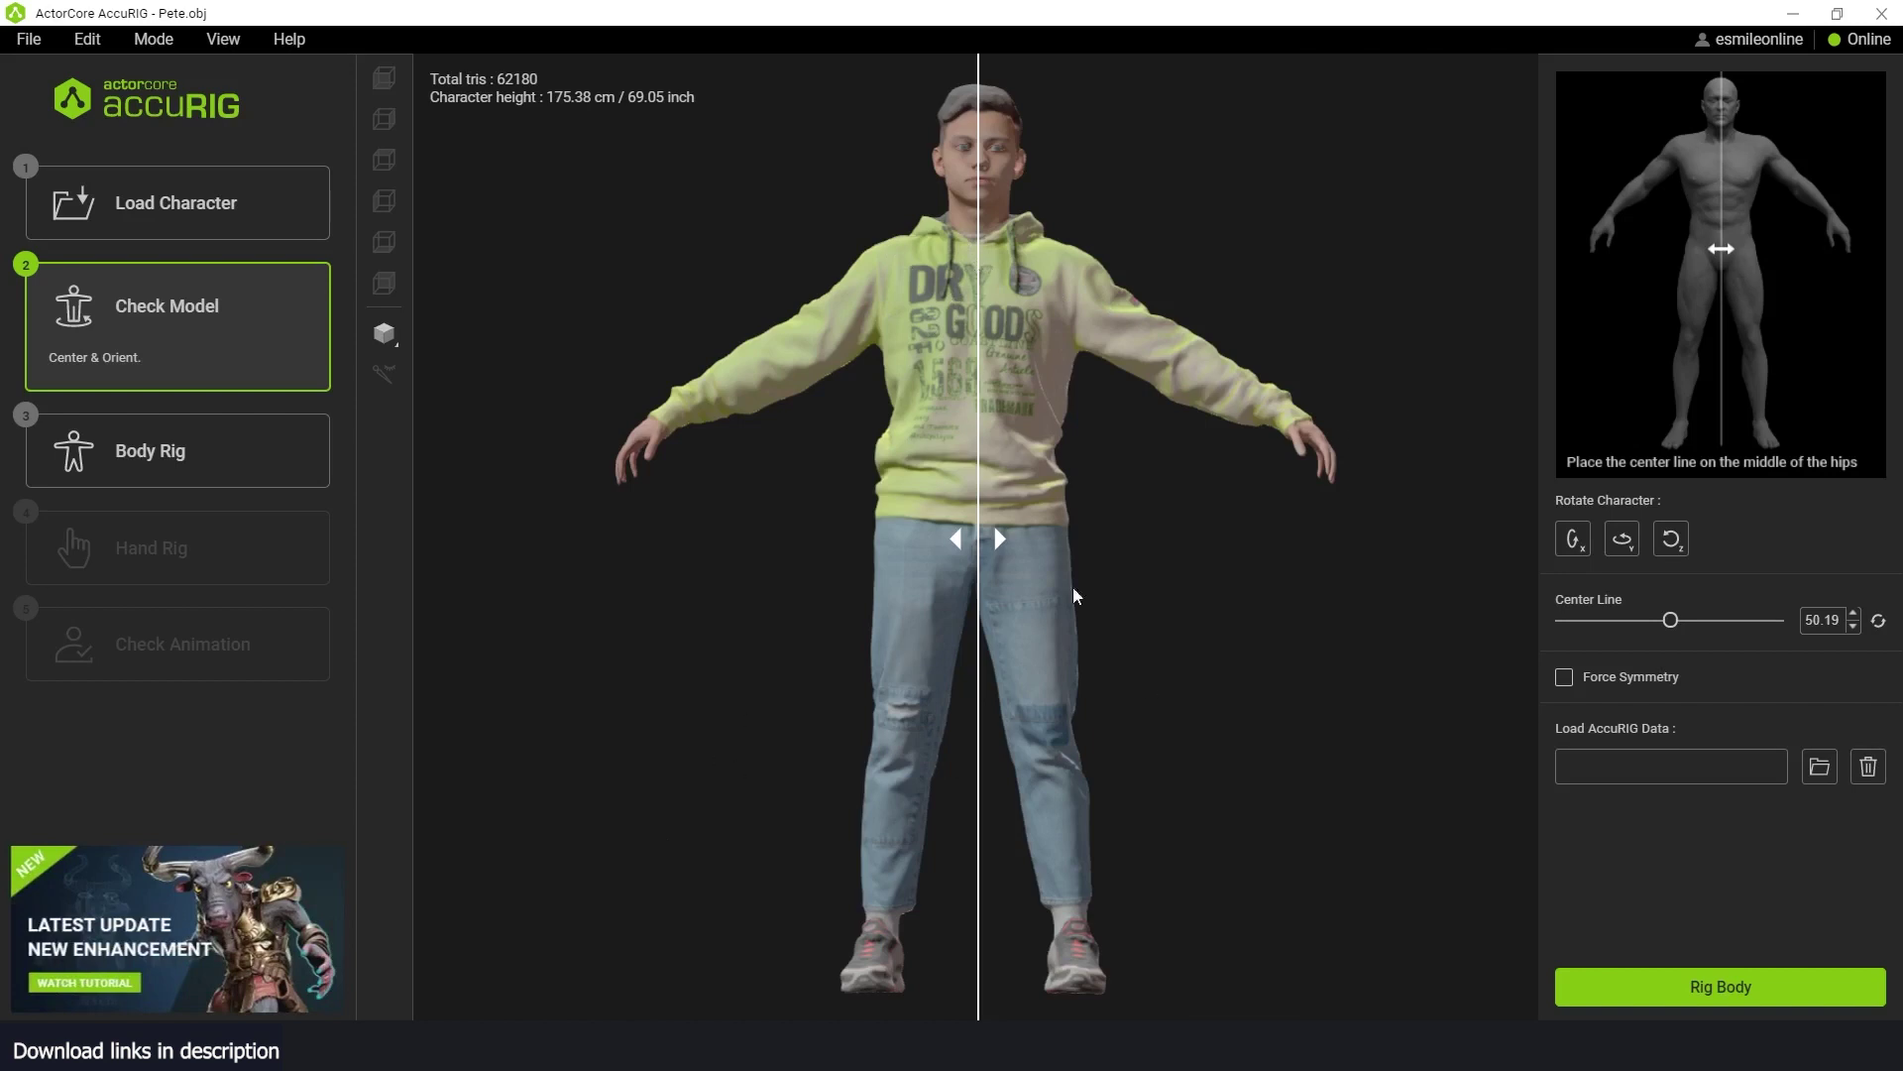
left_click(1622, 539)
left_click(1670, 540)
left_click(1573, 541)
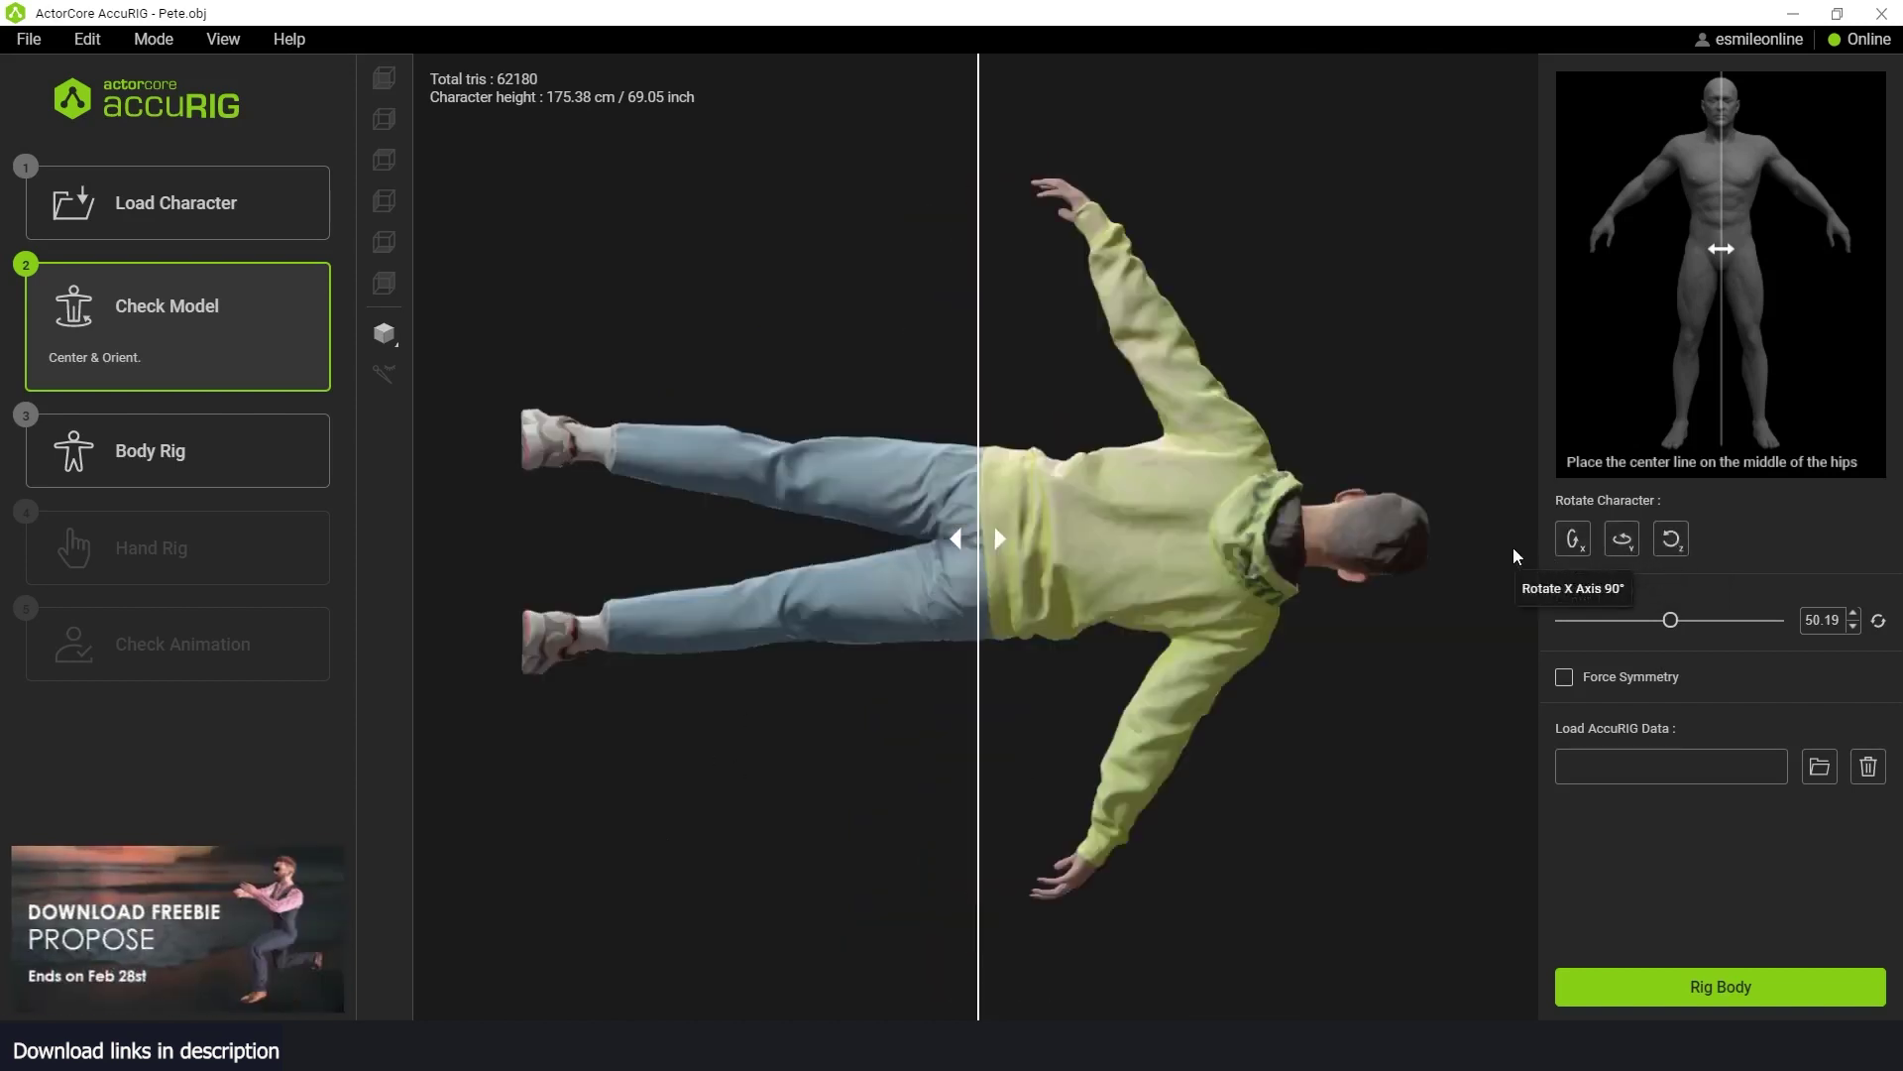
left_click(1634, 558)
left_click(1671, 540)
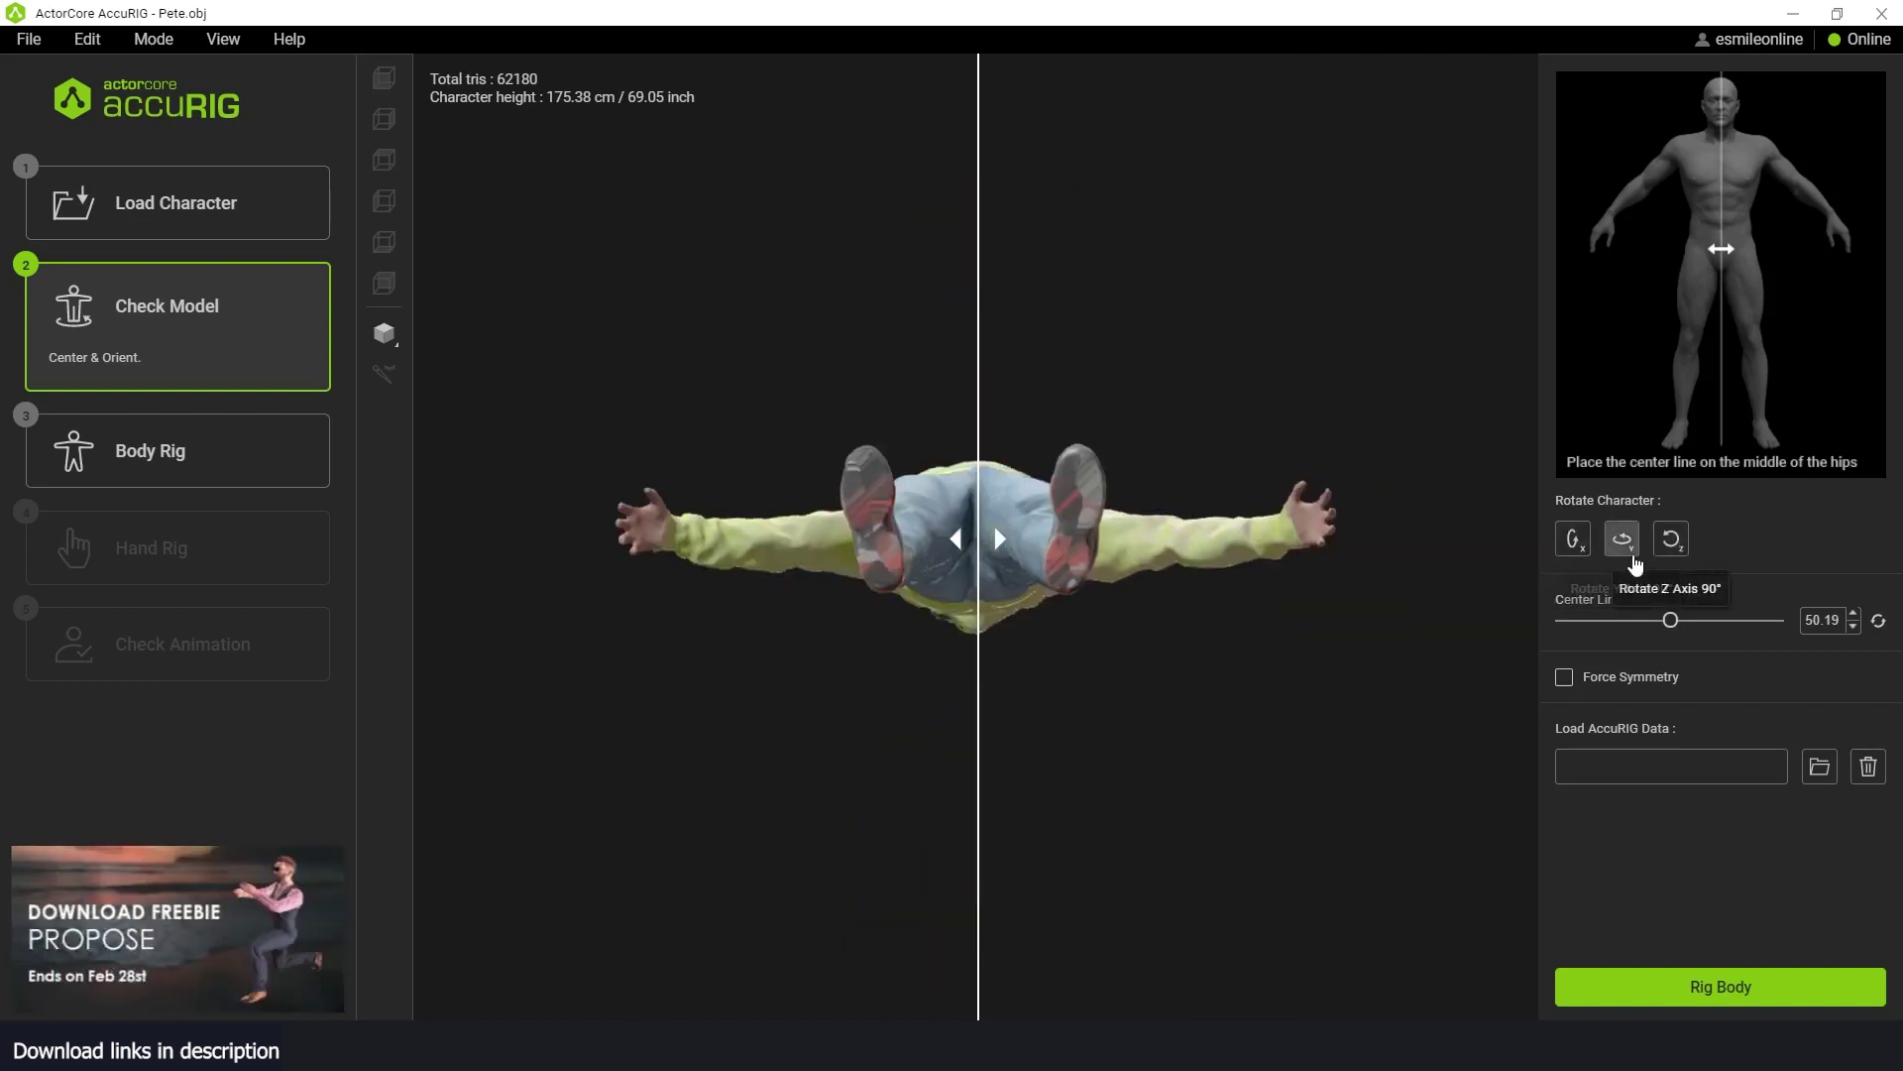
- Rotate Pete back upright facing front, reposition the centre line, and enable Force Symmetry
left_click(1638, 549)
left_click(1638, 549)
left_click(1638, 549)
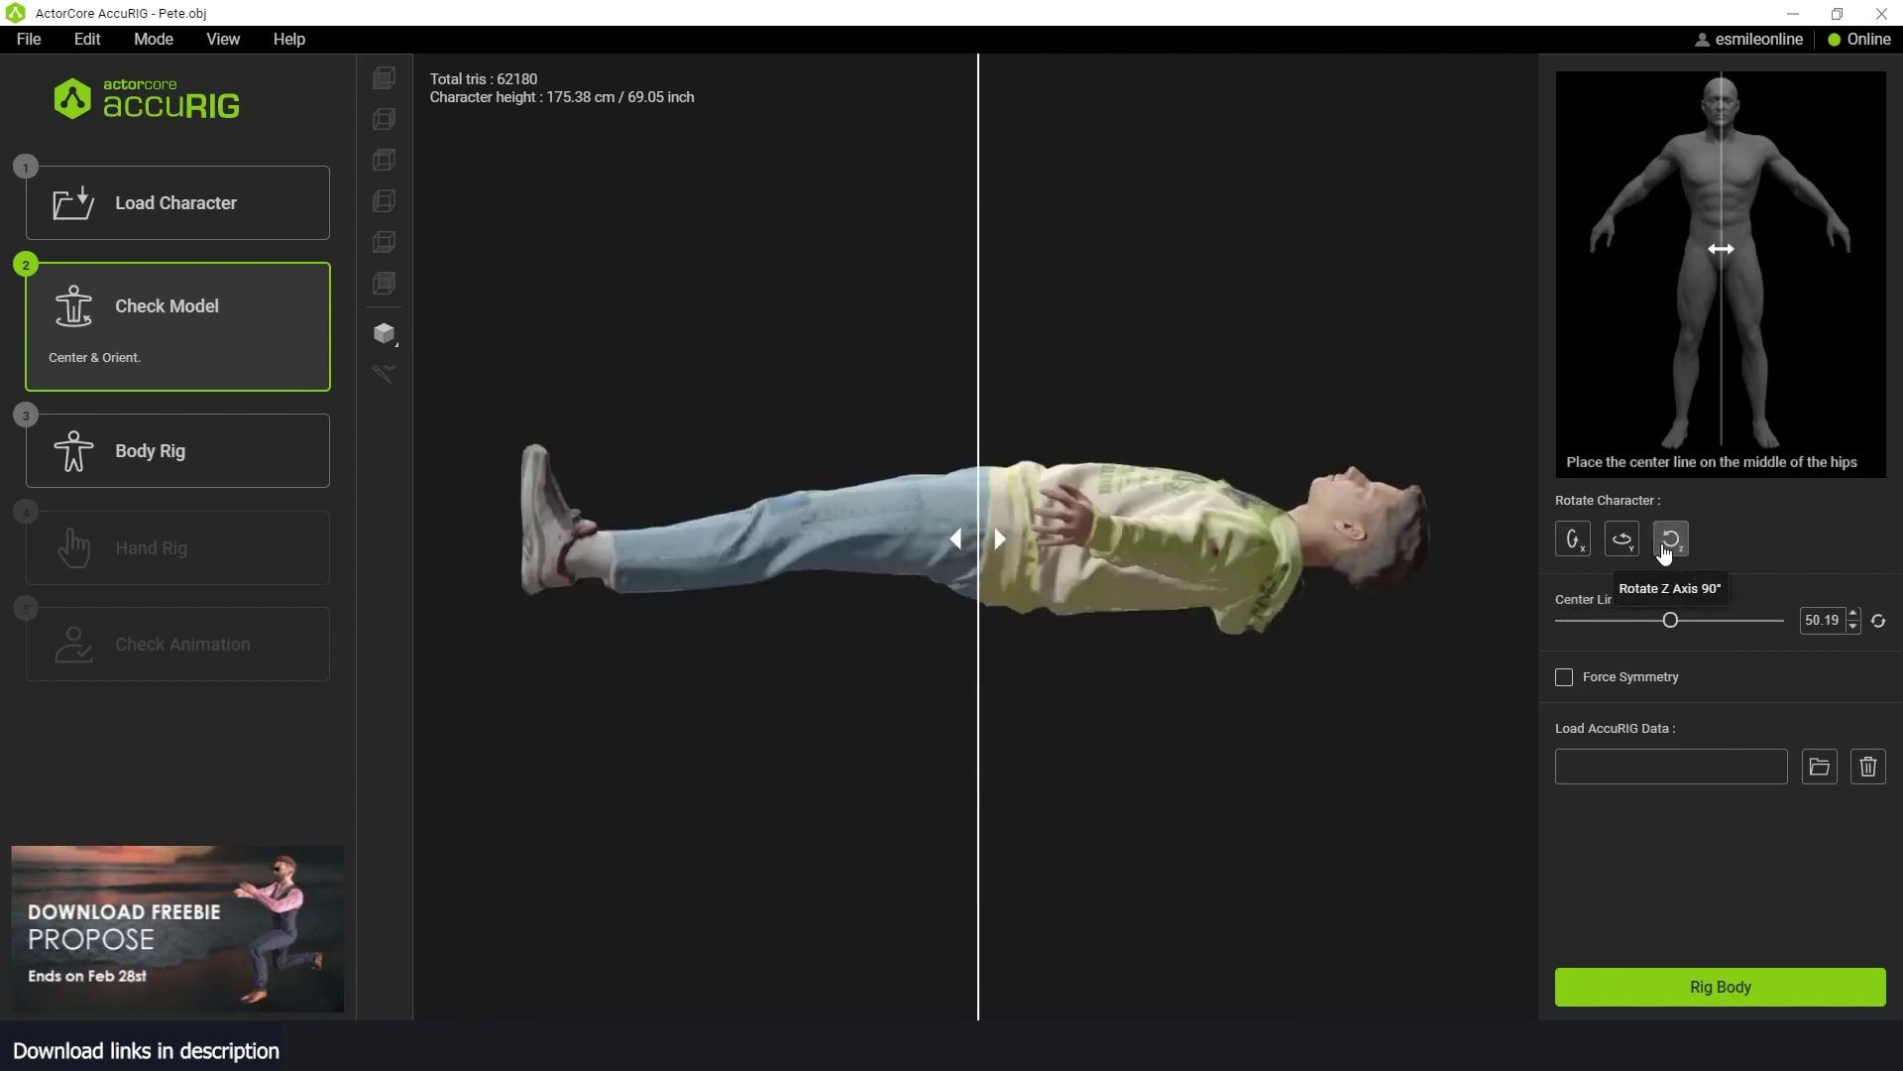
left_click(1666, 550)
left_click(1666, 550)
left_click(1670, 543)
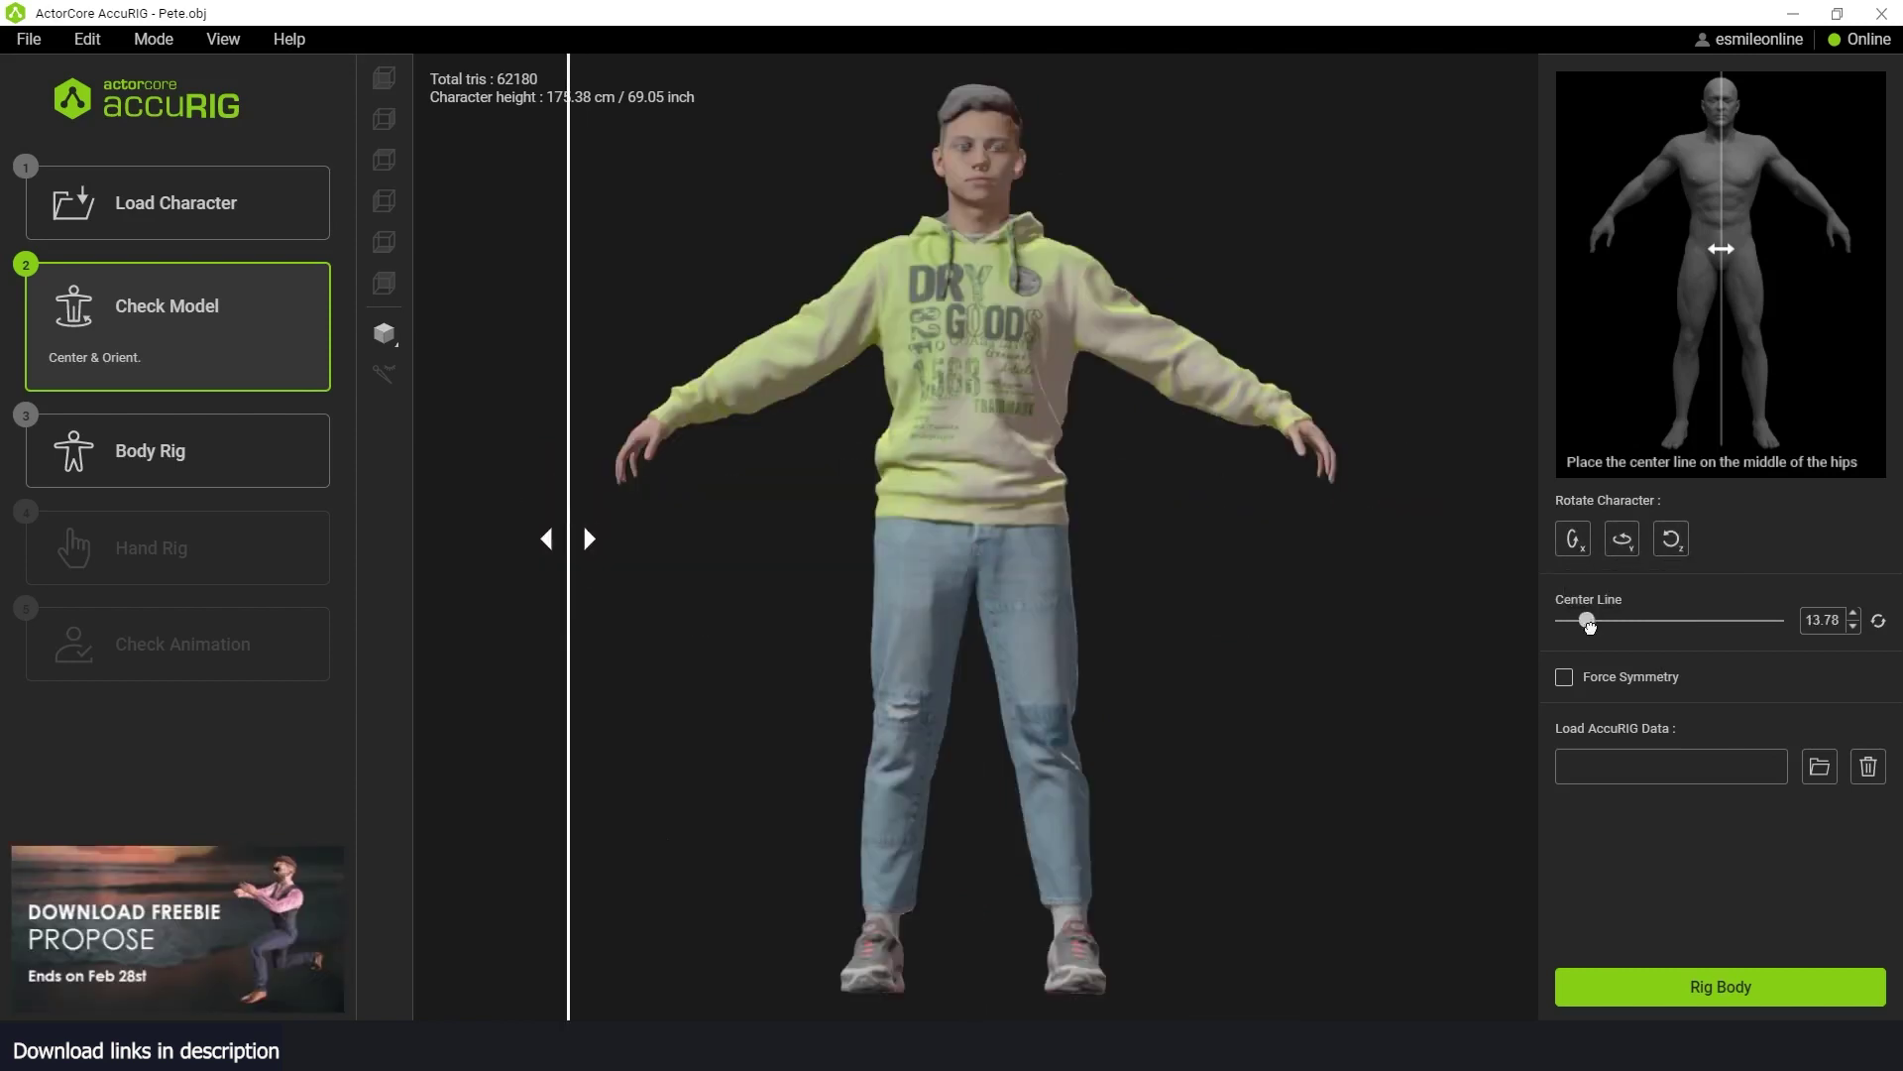
left_click_drag(1582, 621, 1674, 638)
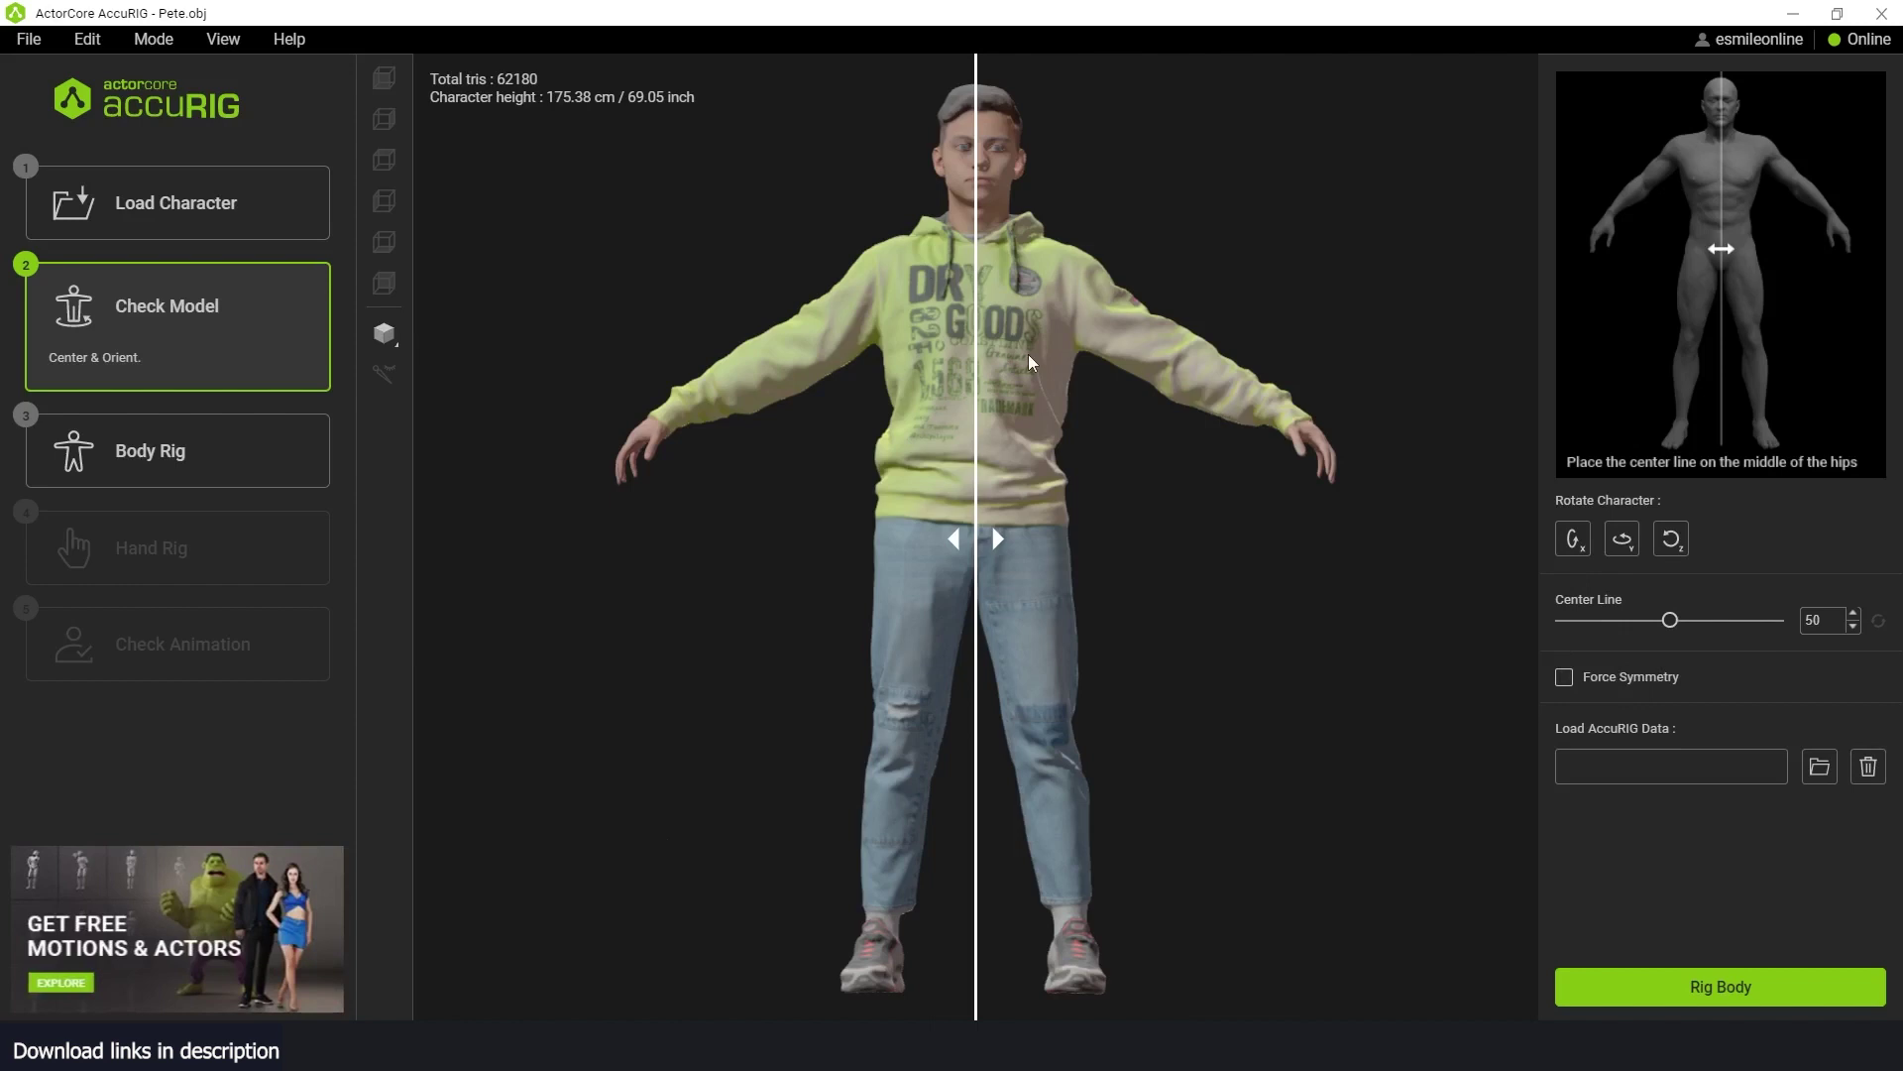
left_click(1575, 679)
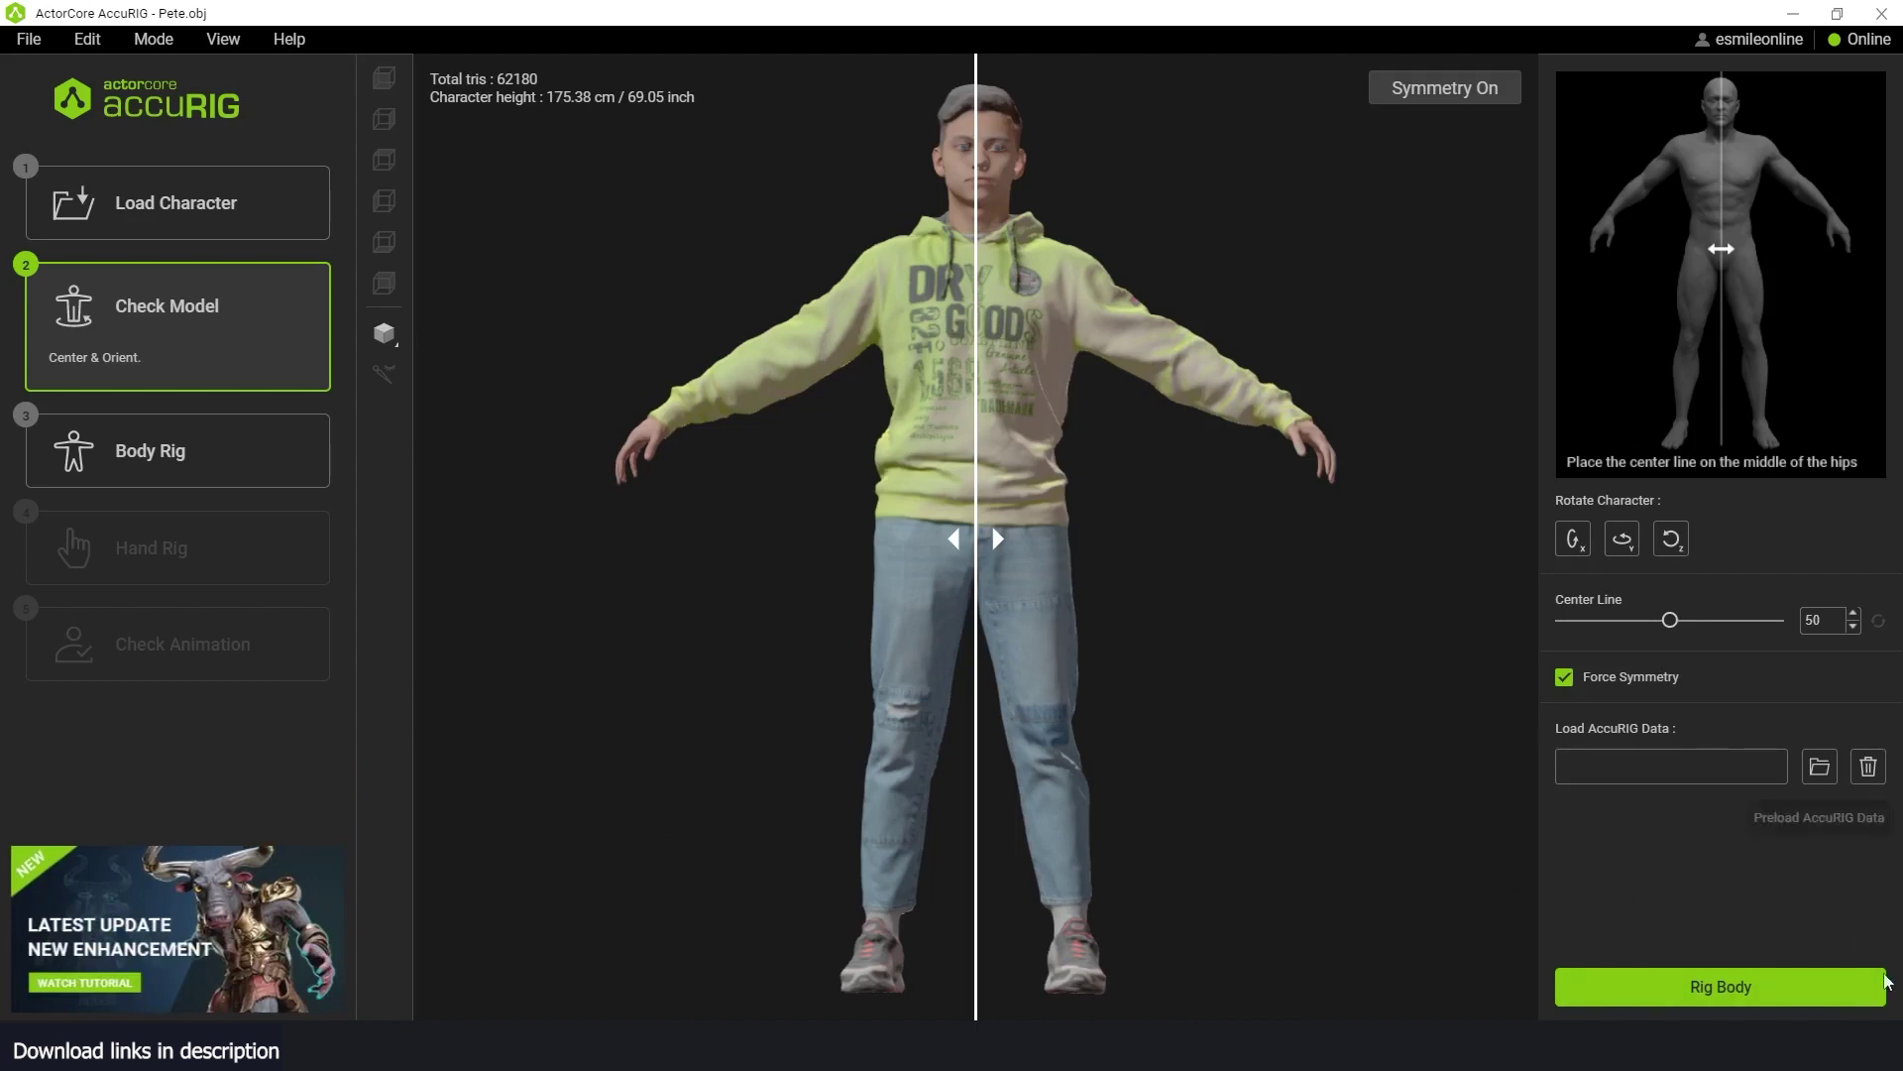
- Generate the body rig joints and raise the left knee joint onto the knee
left_click(1761, 1002)
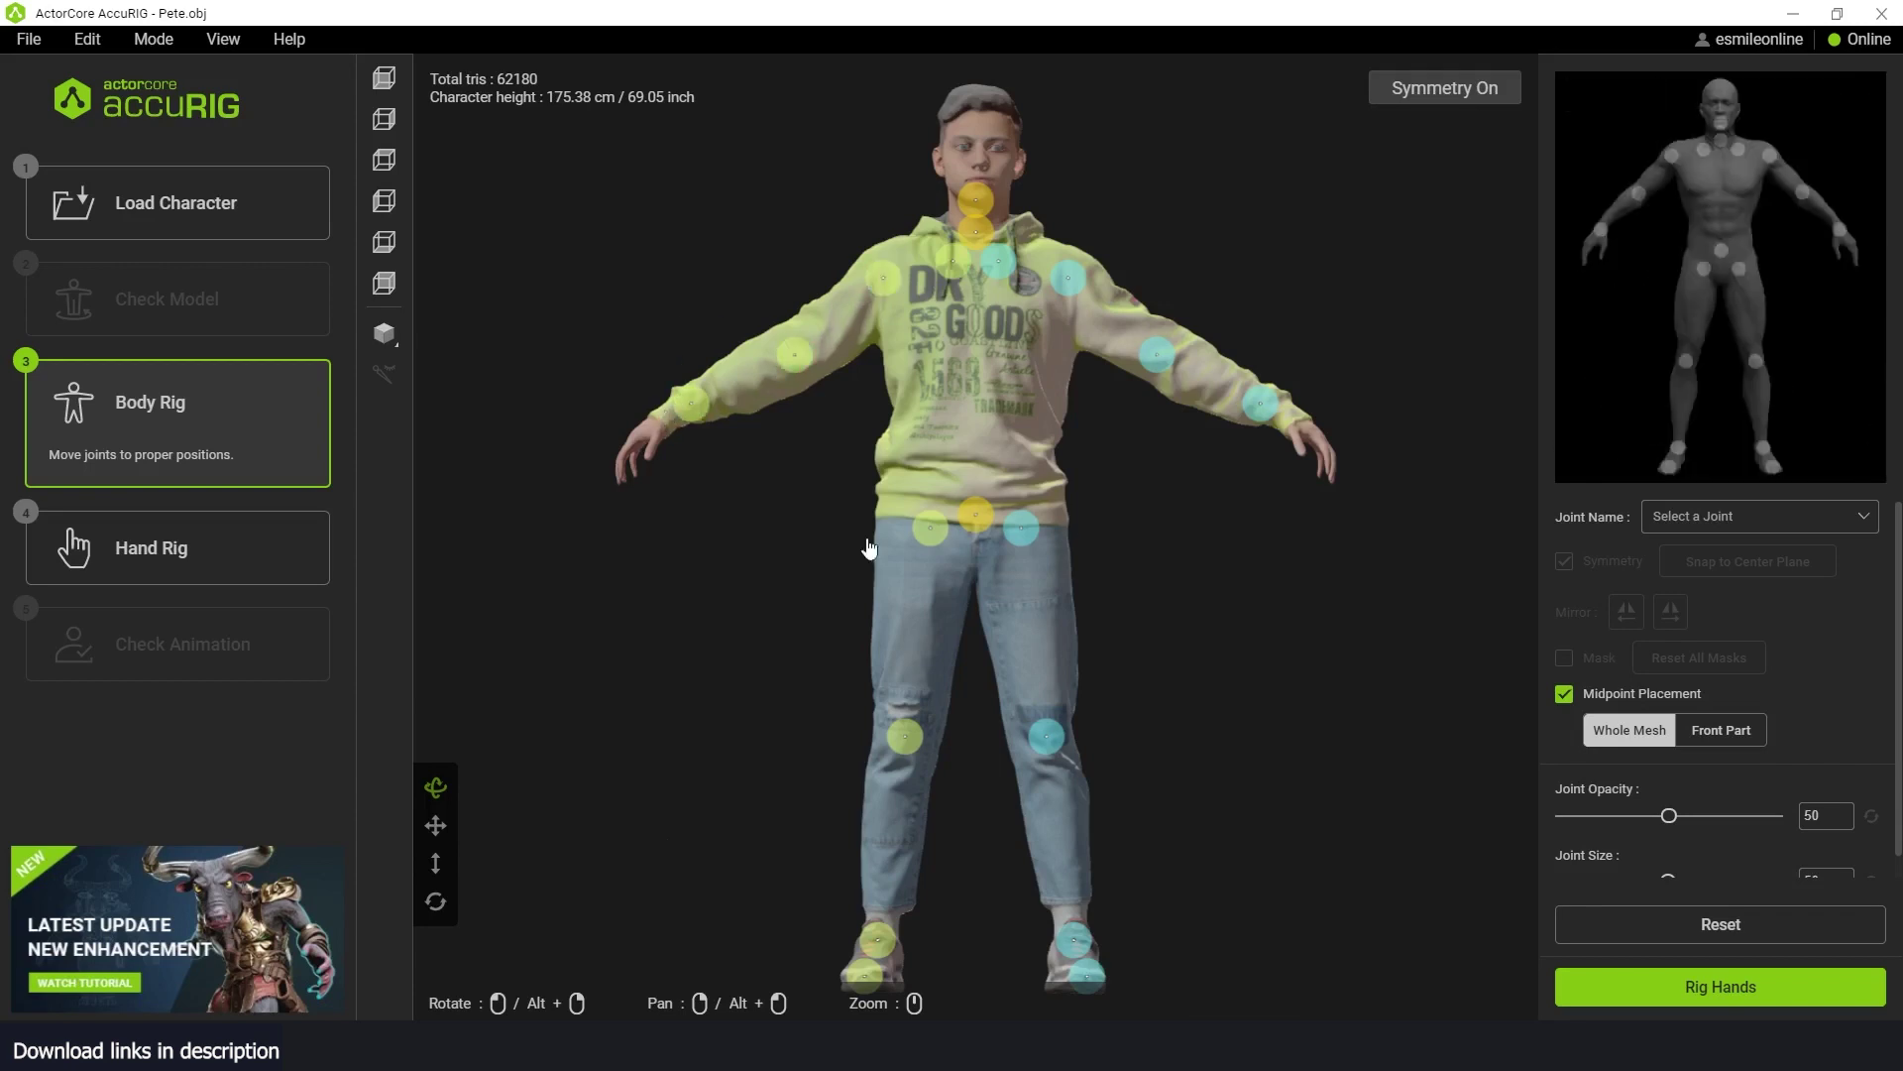
mouse_move(1044, 735)
left_mouse_down()
mouse_move(1042, 659)
mouse_move(1042, 735)
left_mouse_up()
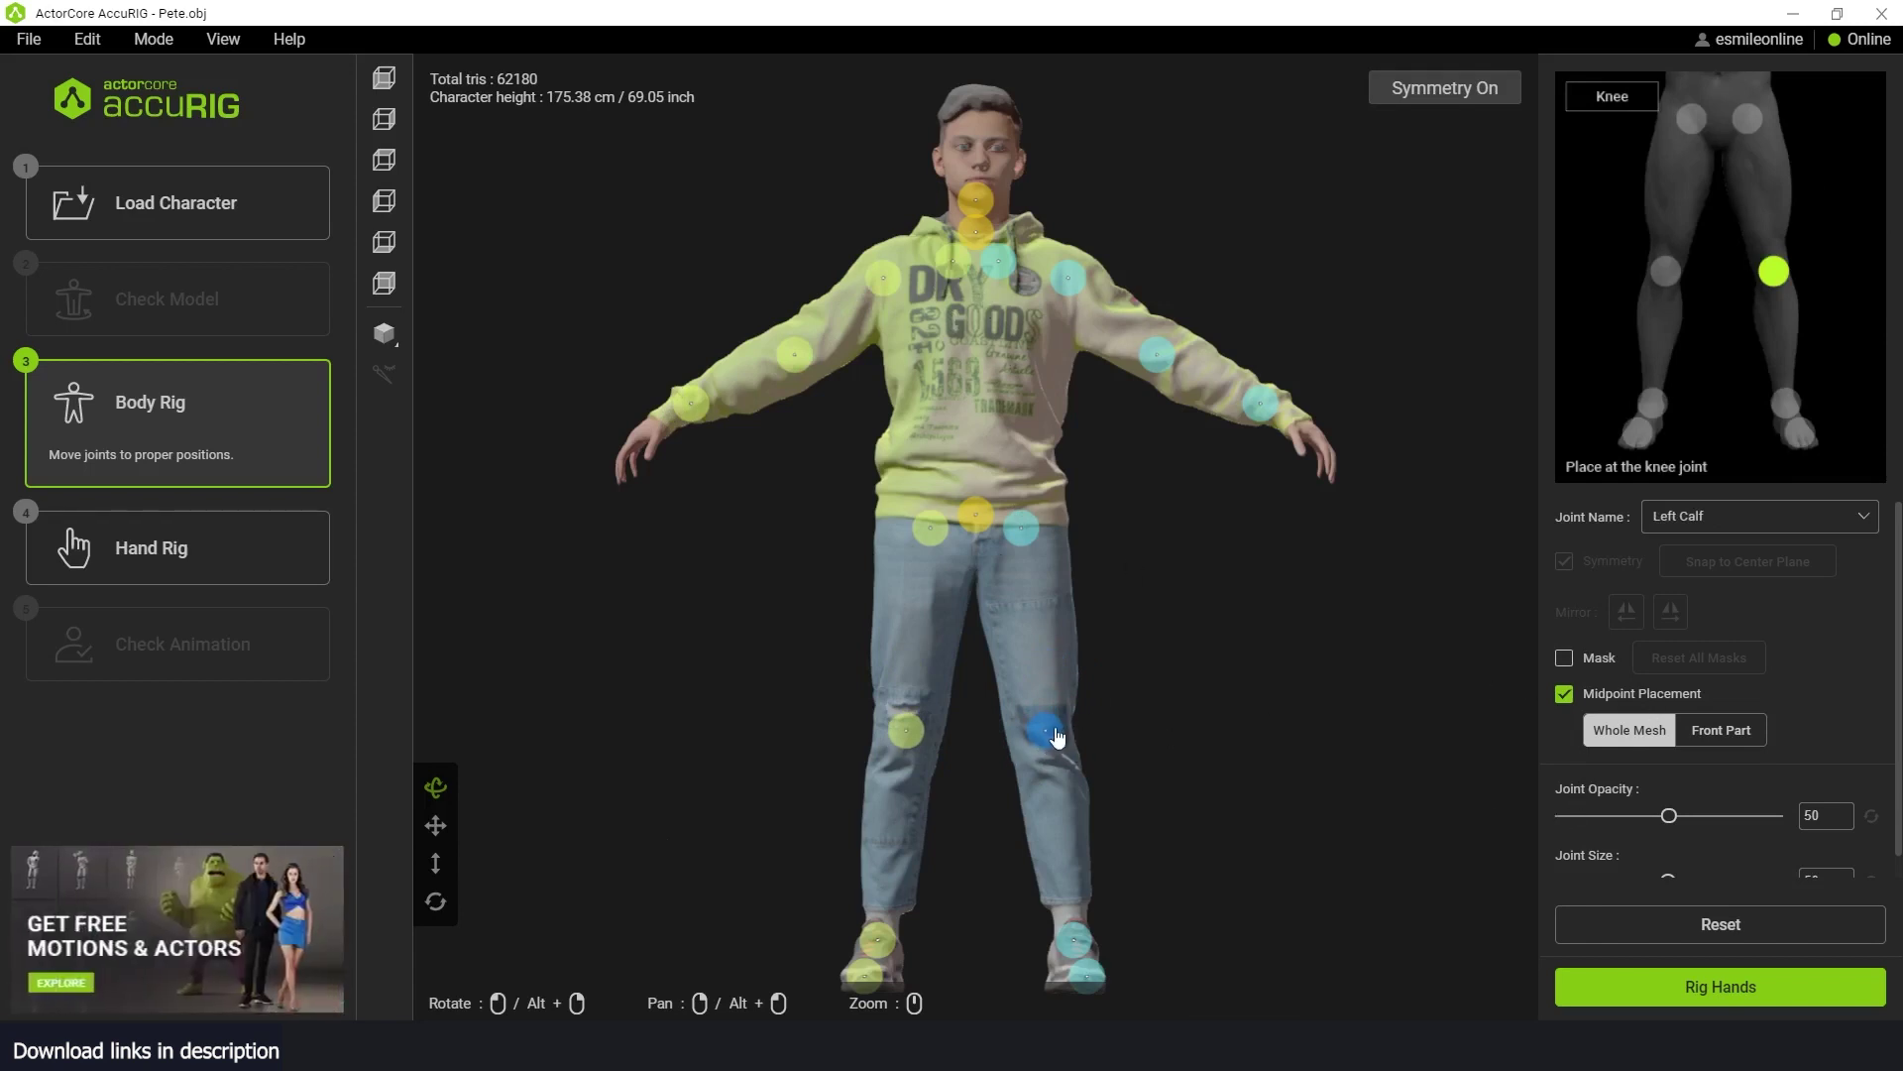
left_click_drag(1057, 737, 1043, 717)
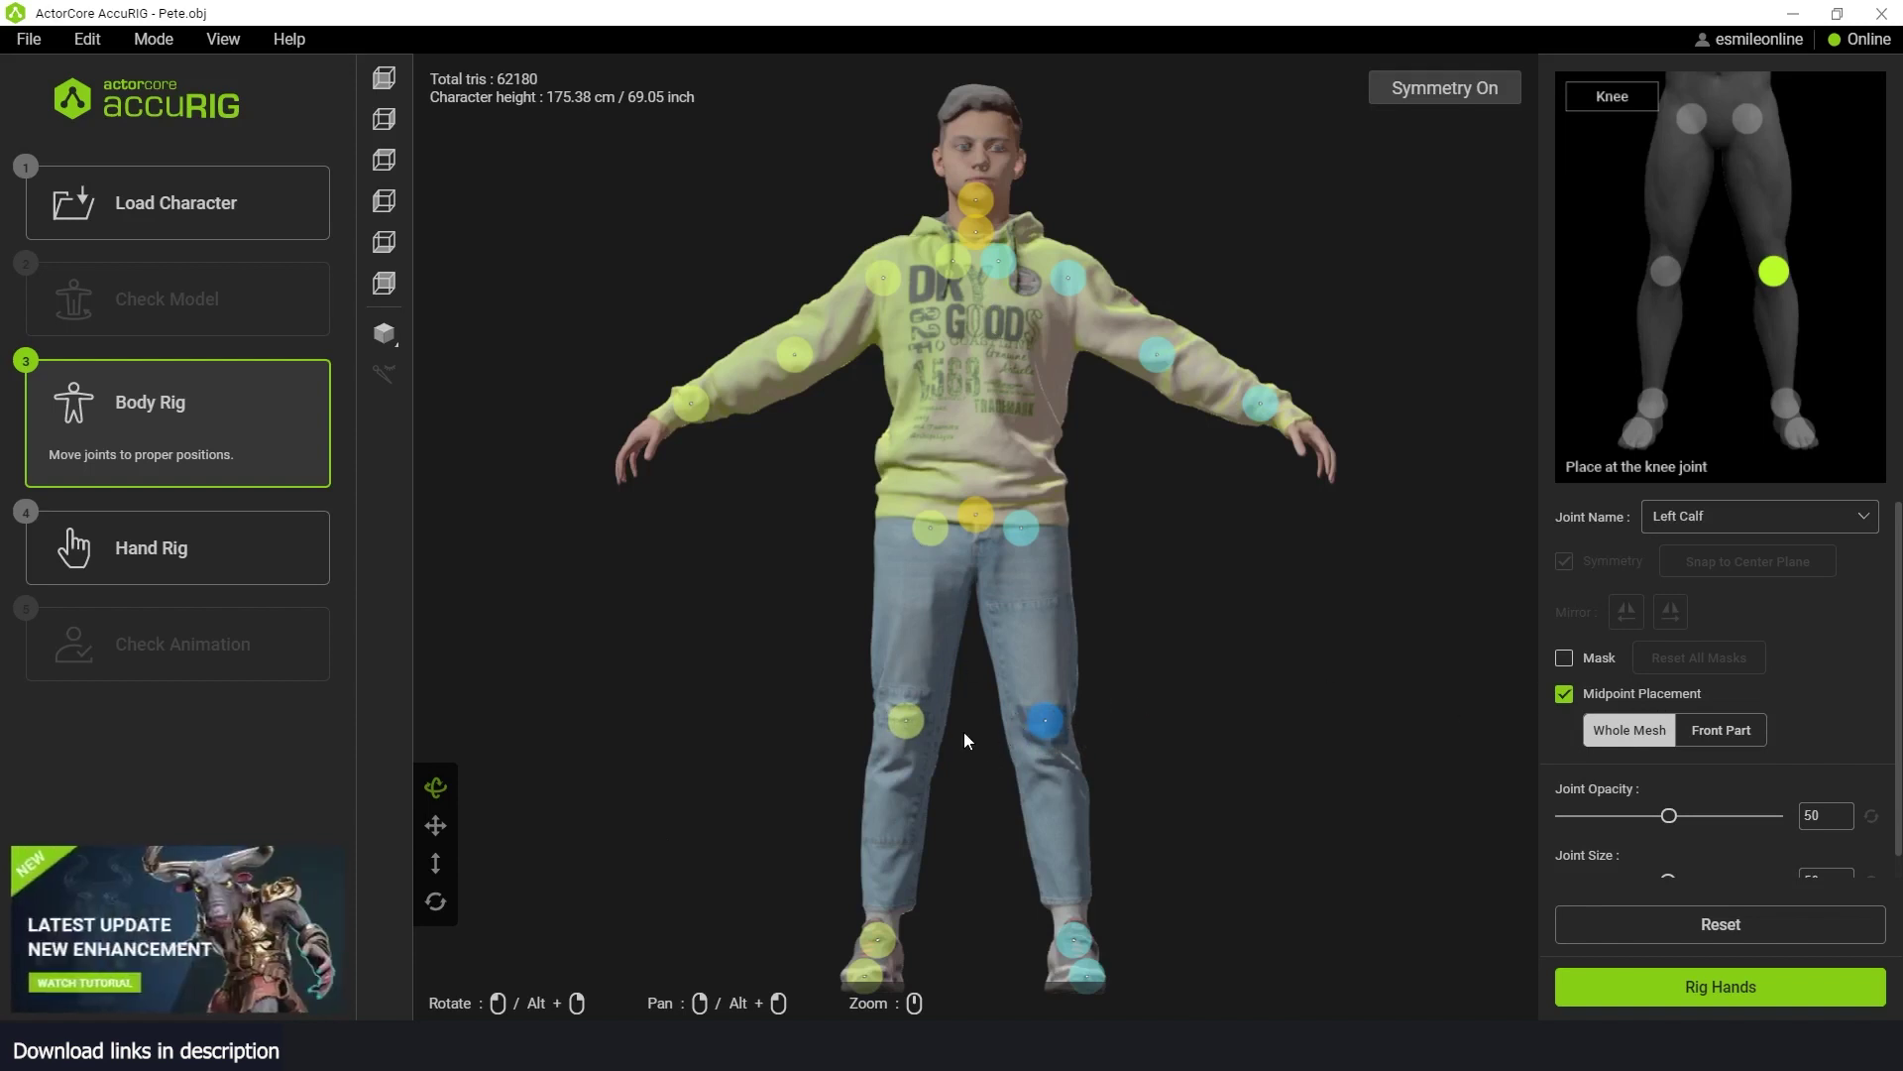
- Pick Left Foot, Left Forearm and Left Hand from the joint list, then place the left wrist joint
left_click(1017, 532)
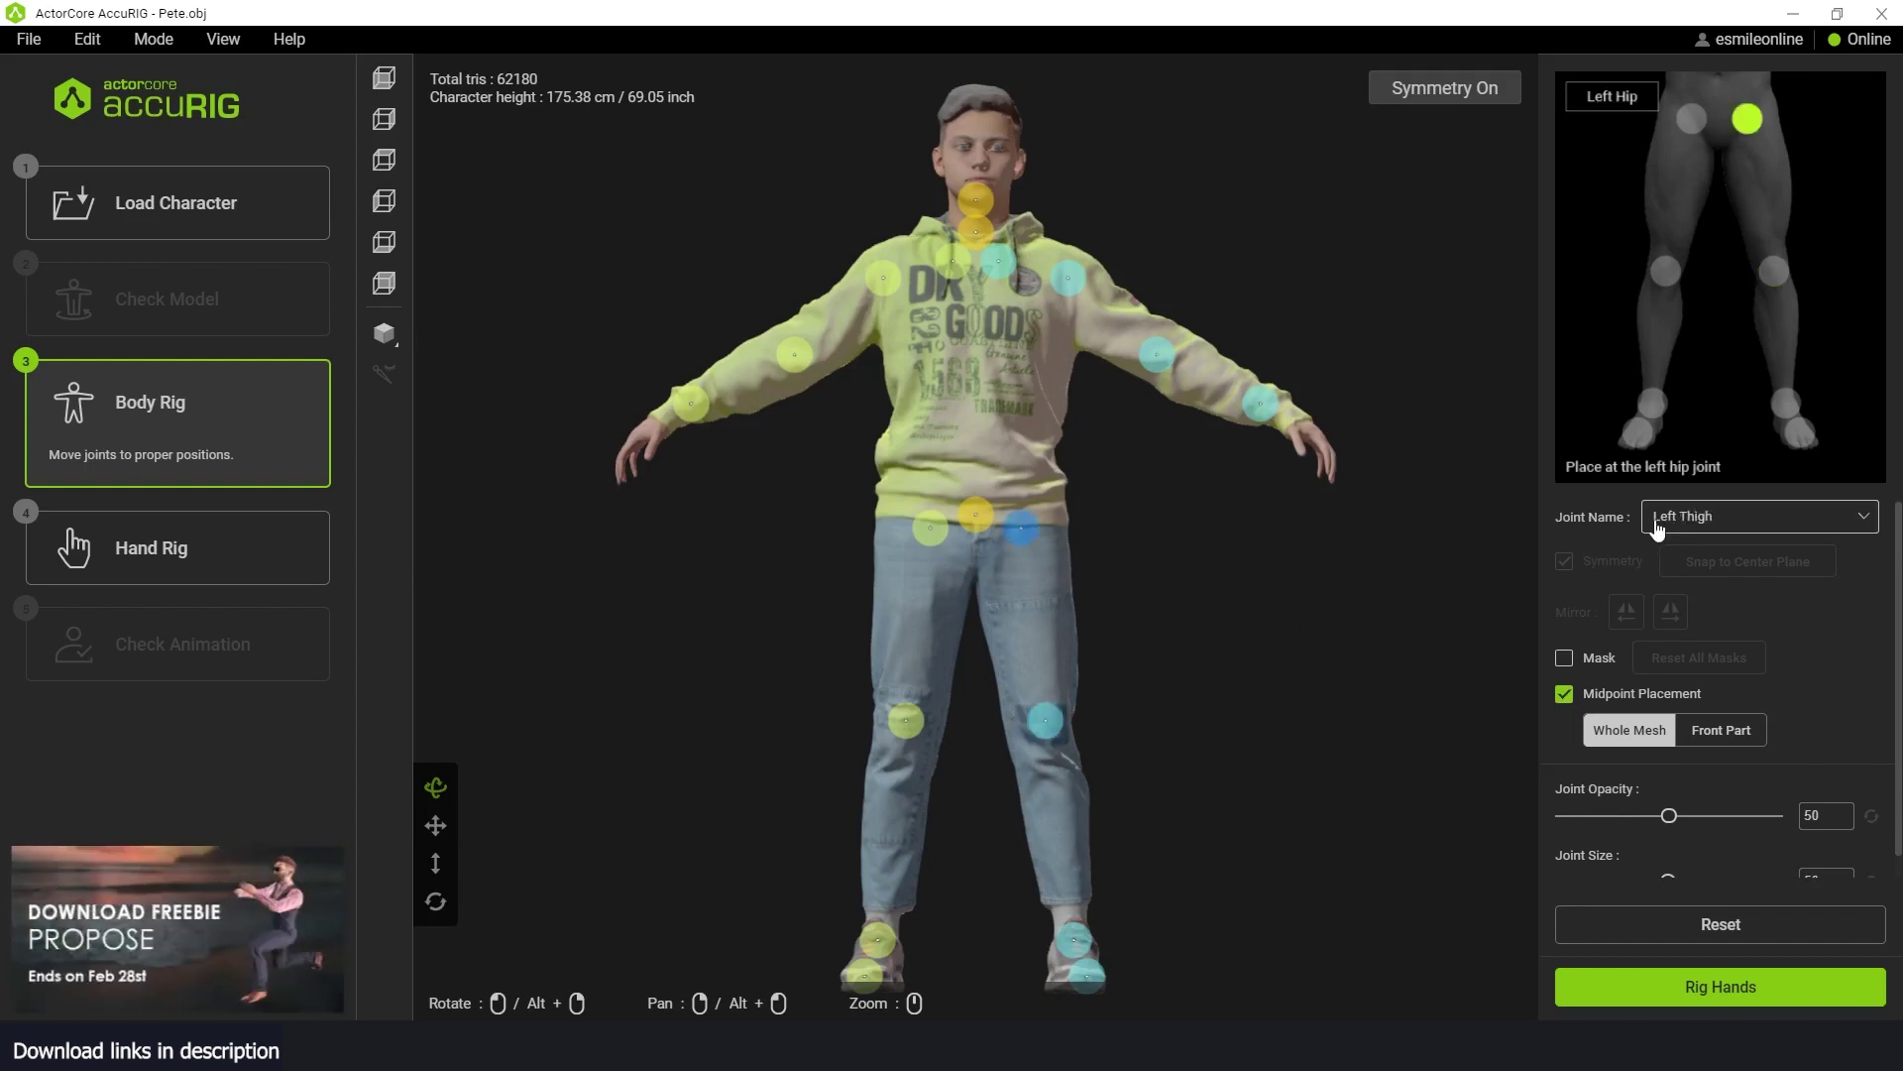
left_click(1709, 519)
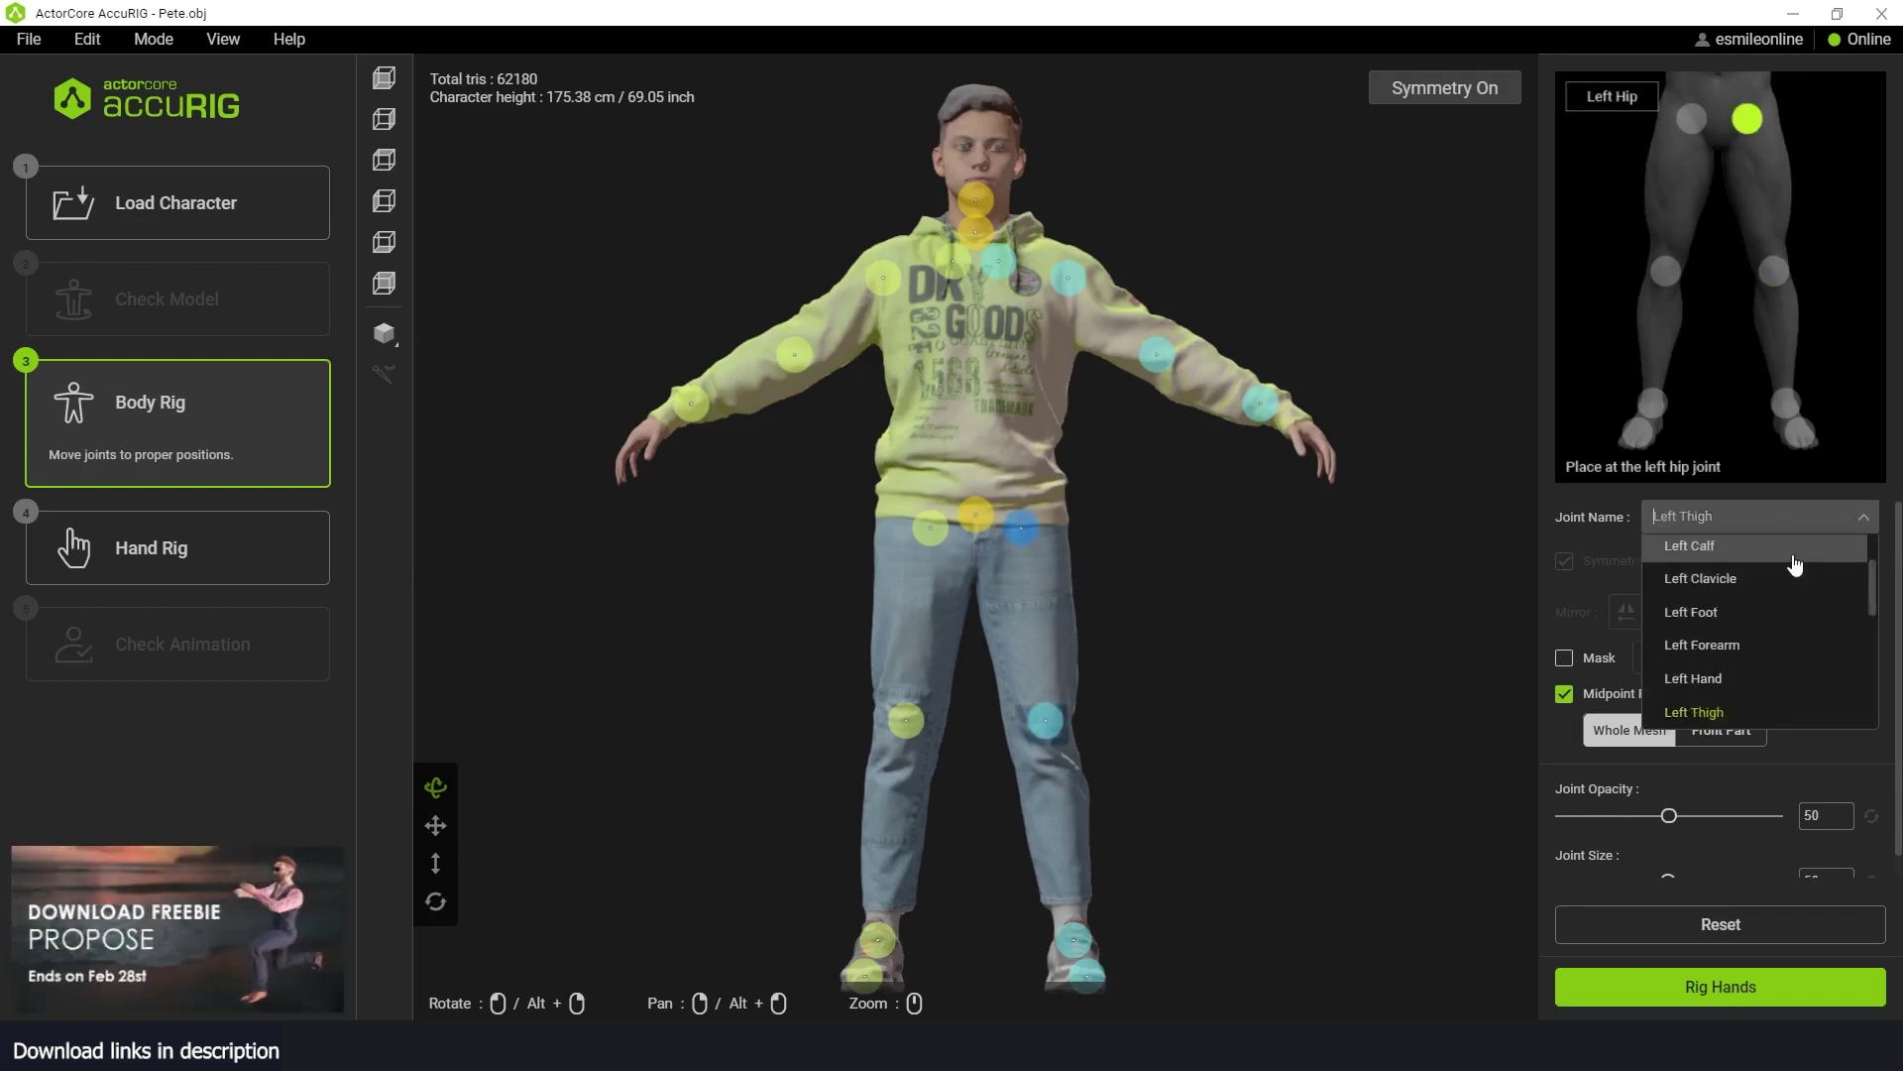
left_click(1762, 611)
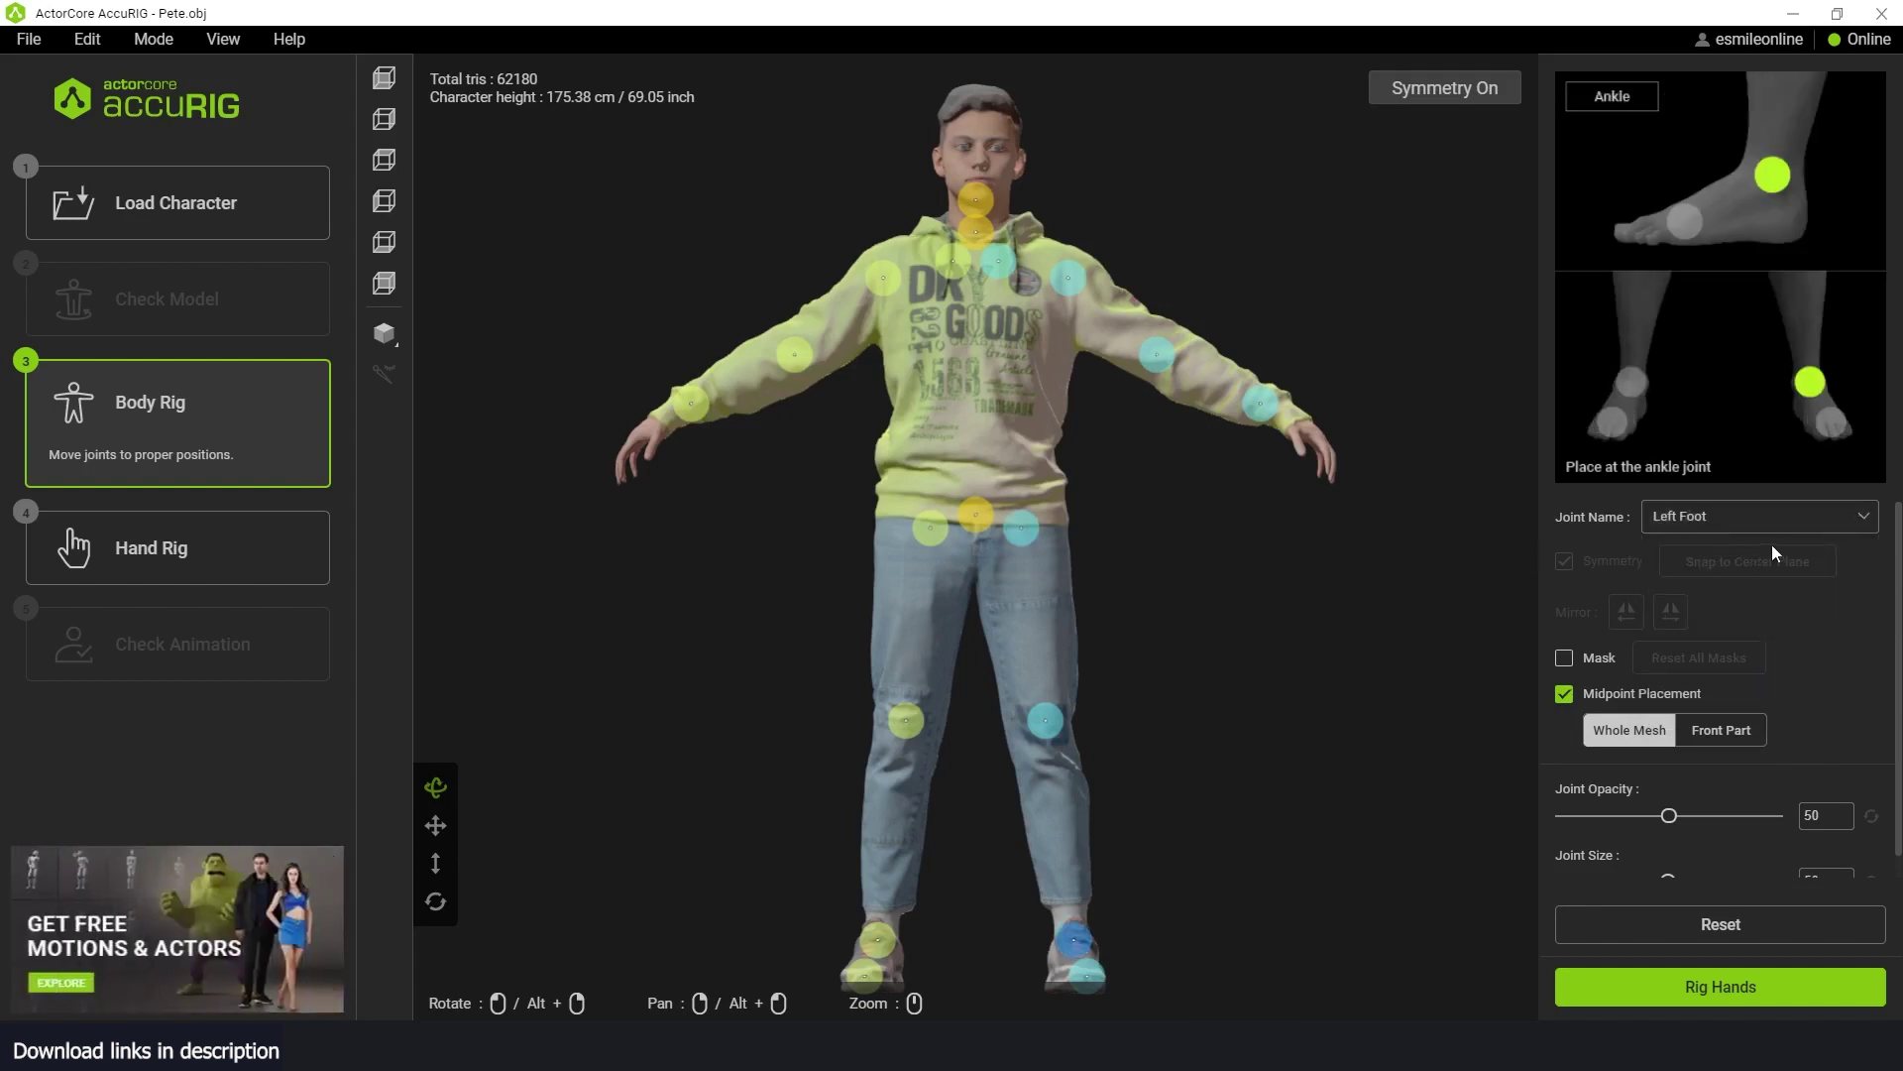
left_click(1764, 517)
left_click(1701, 644)
left_click(1745, 516)
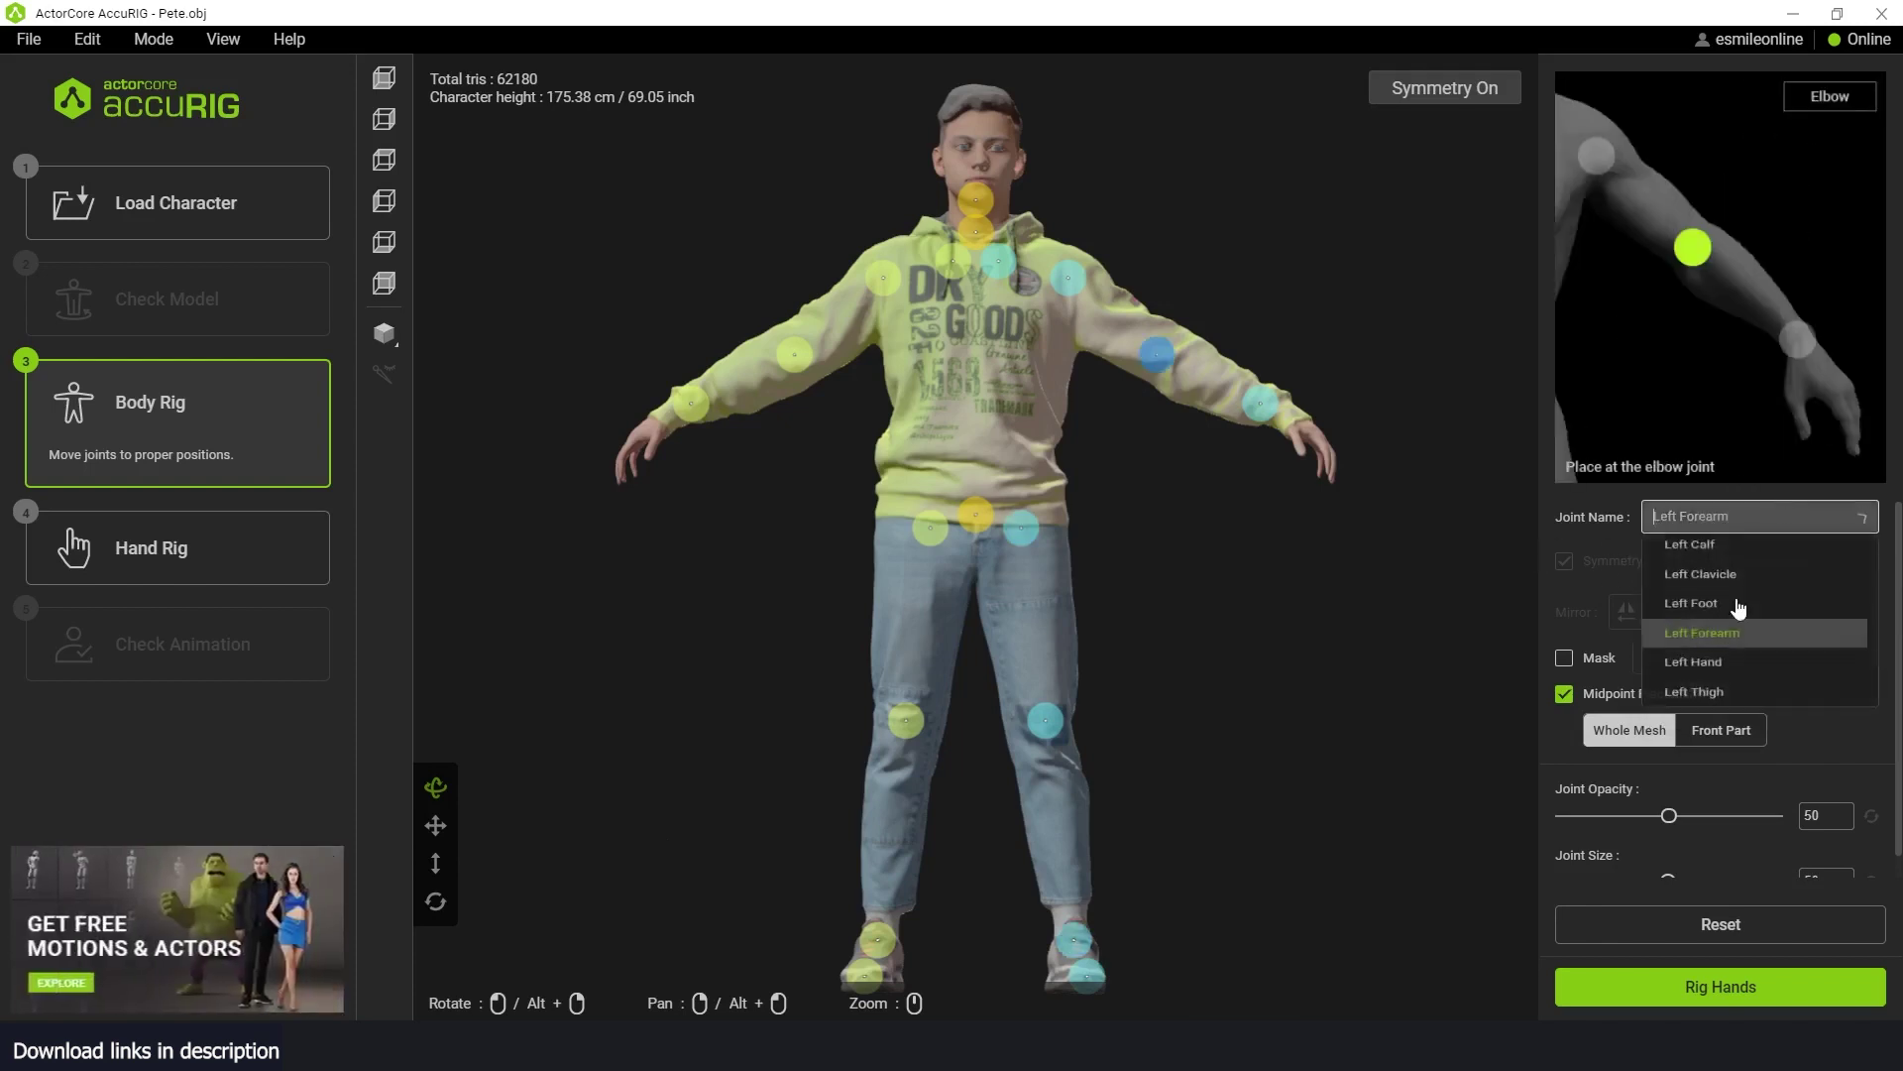
left_click(1694, 679)
left_click_drag(1261, 404, 1271, 413)
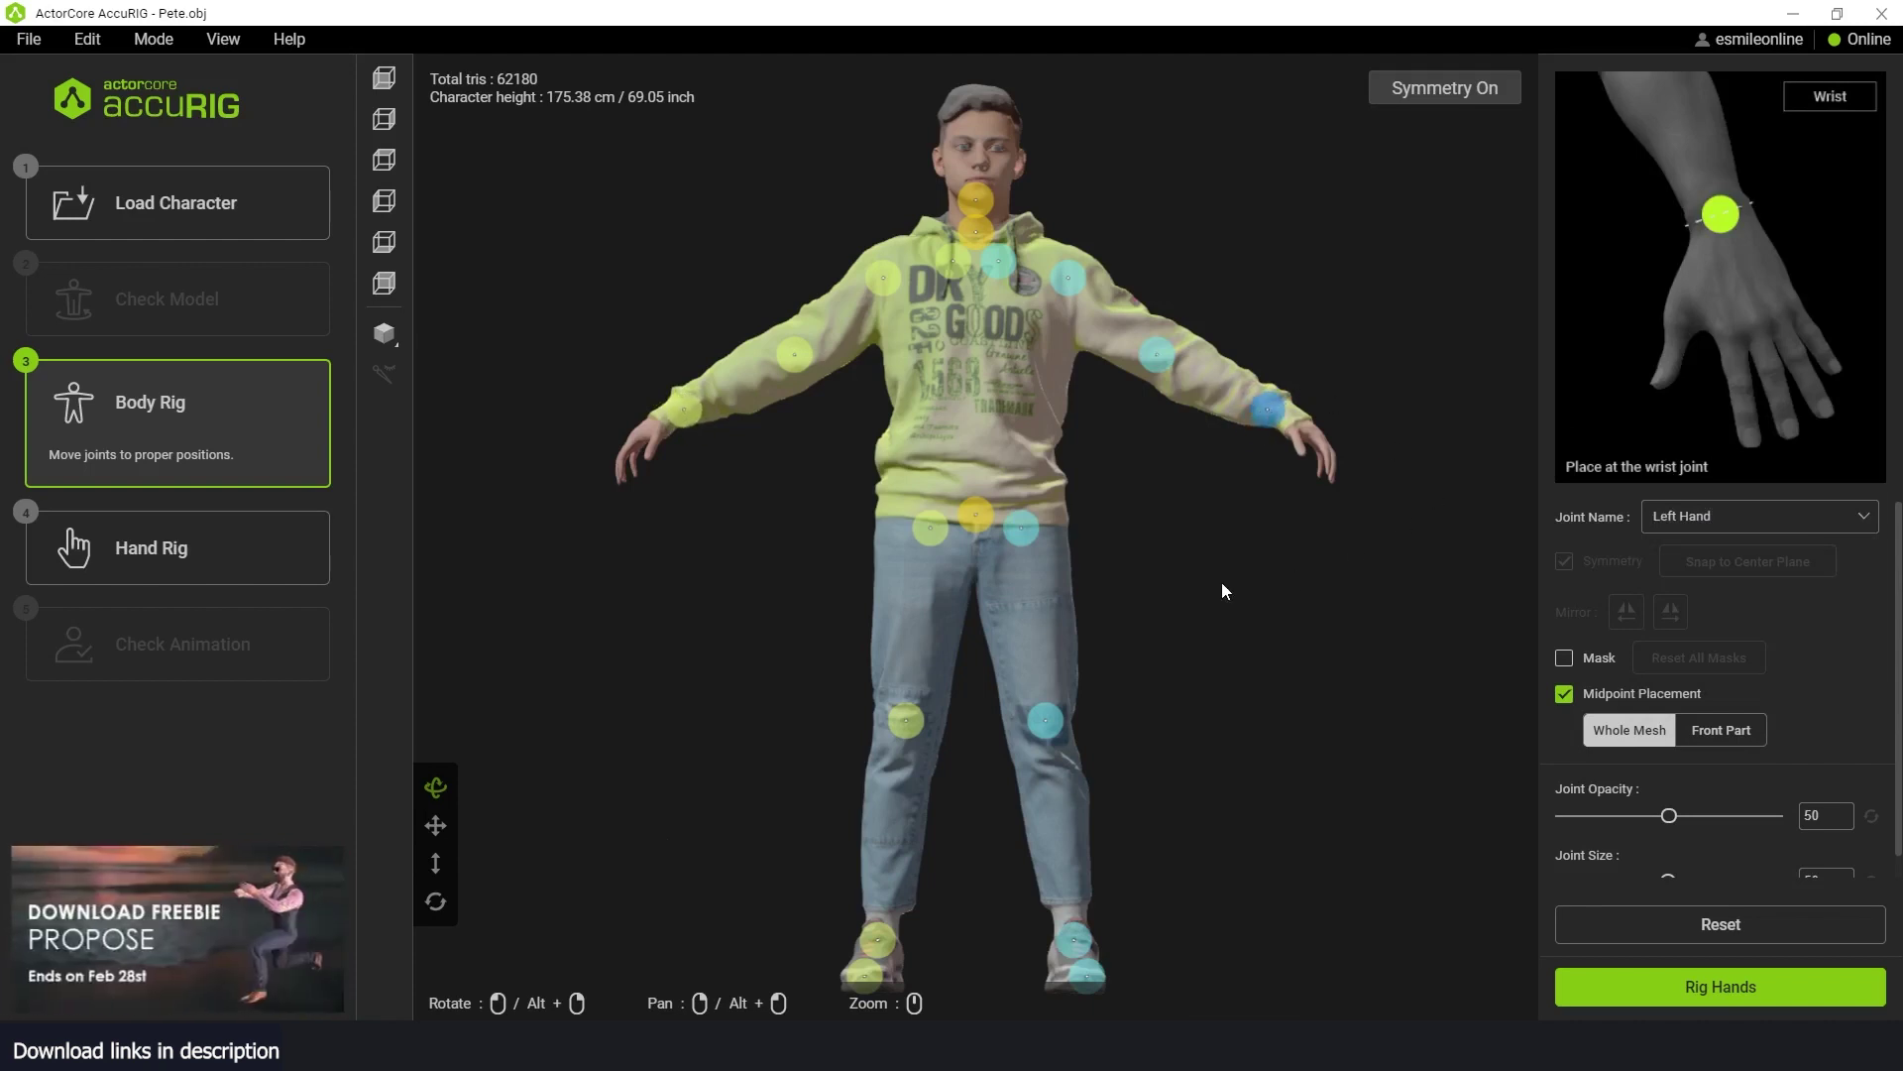
scroll(1566, 753, "down", 1)
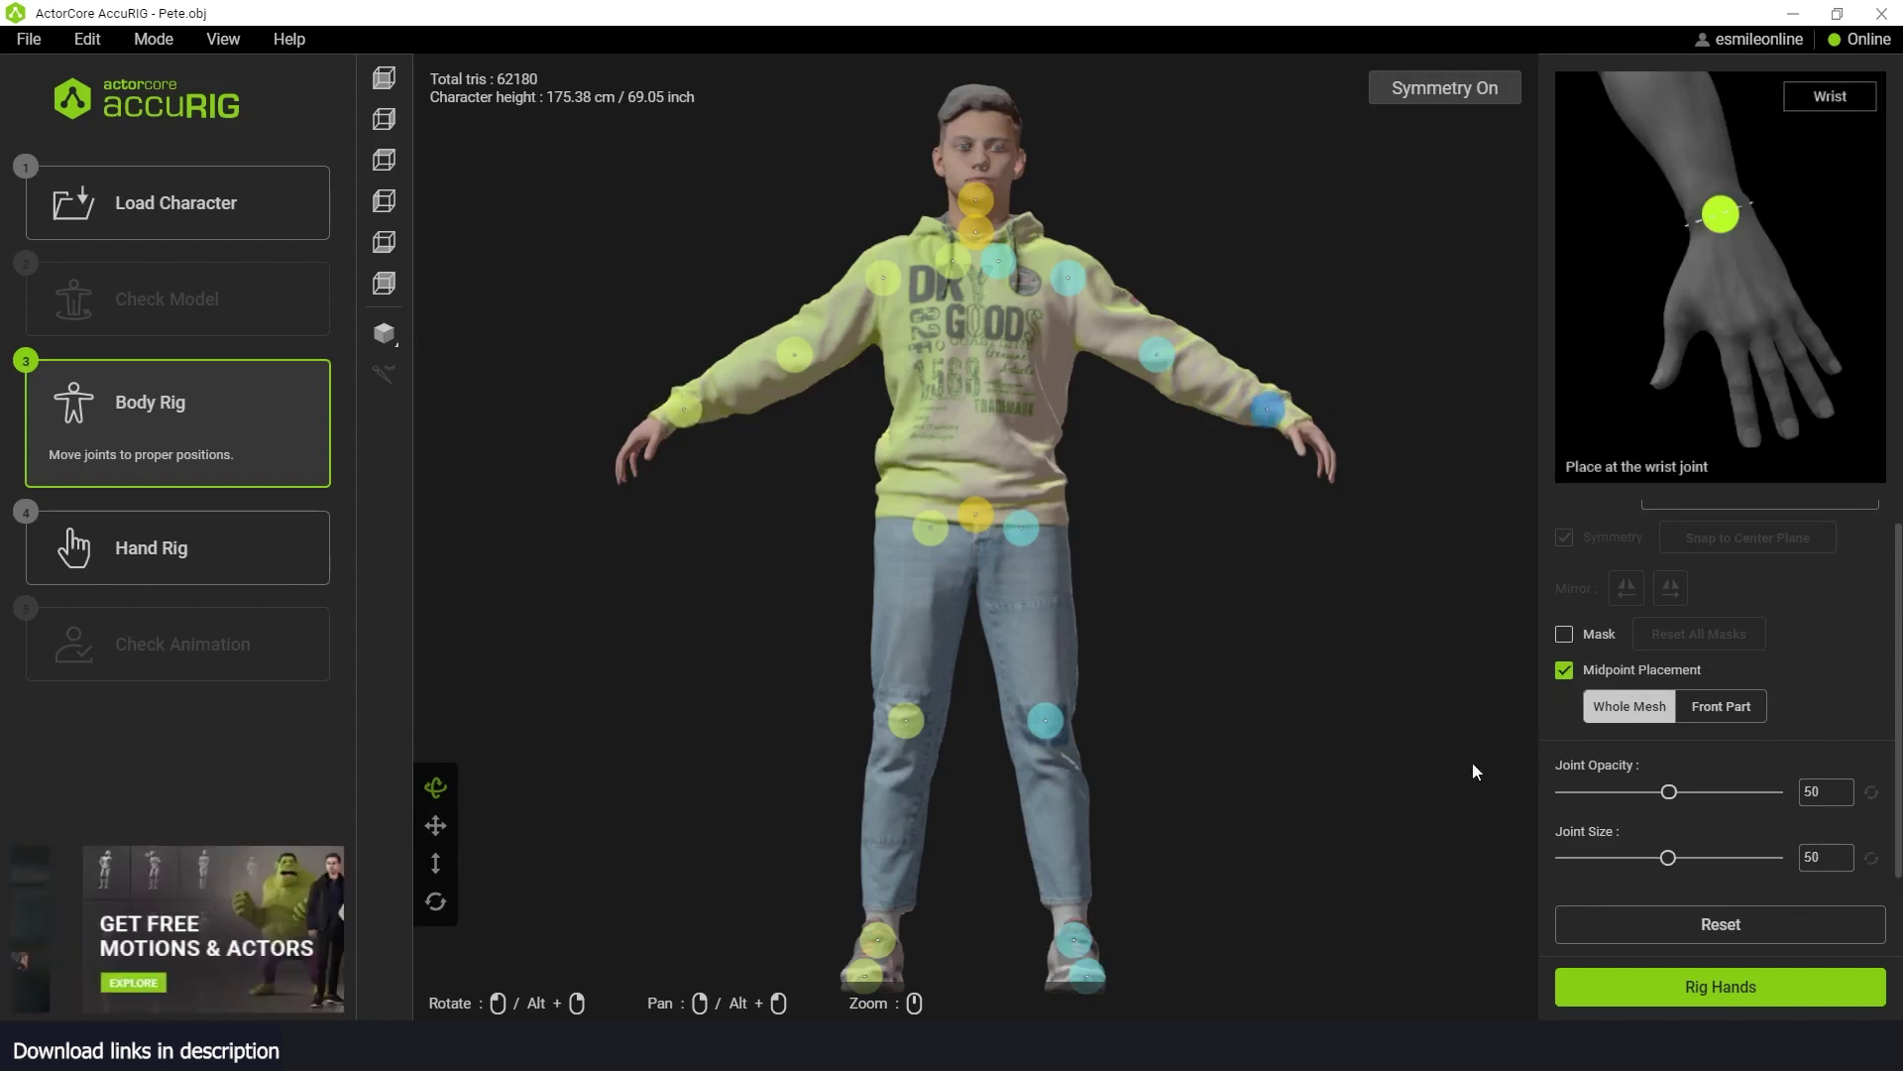
- Start the hand rig with Number of Fingers set to 5 per hand
left_click(1725, 1001)
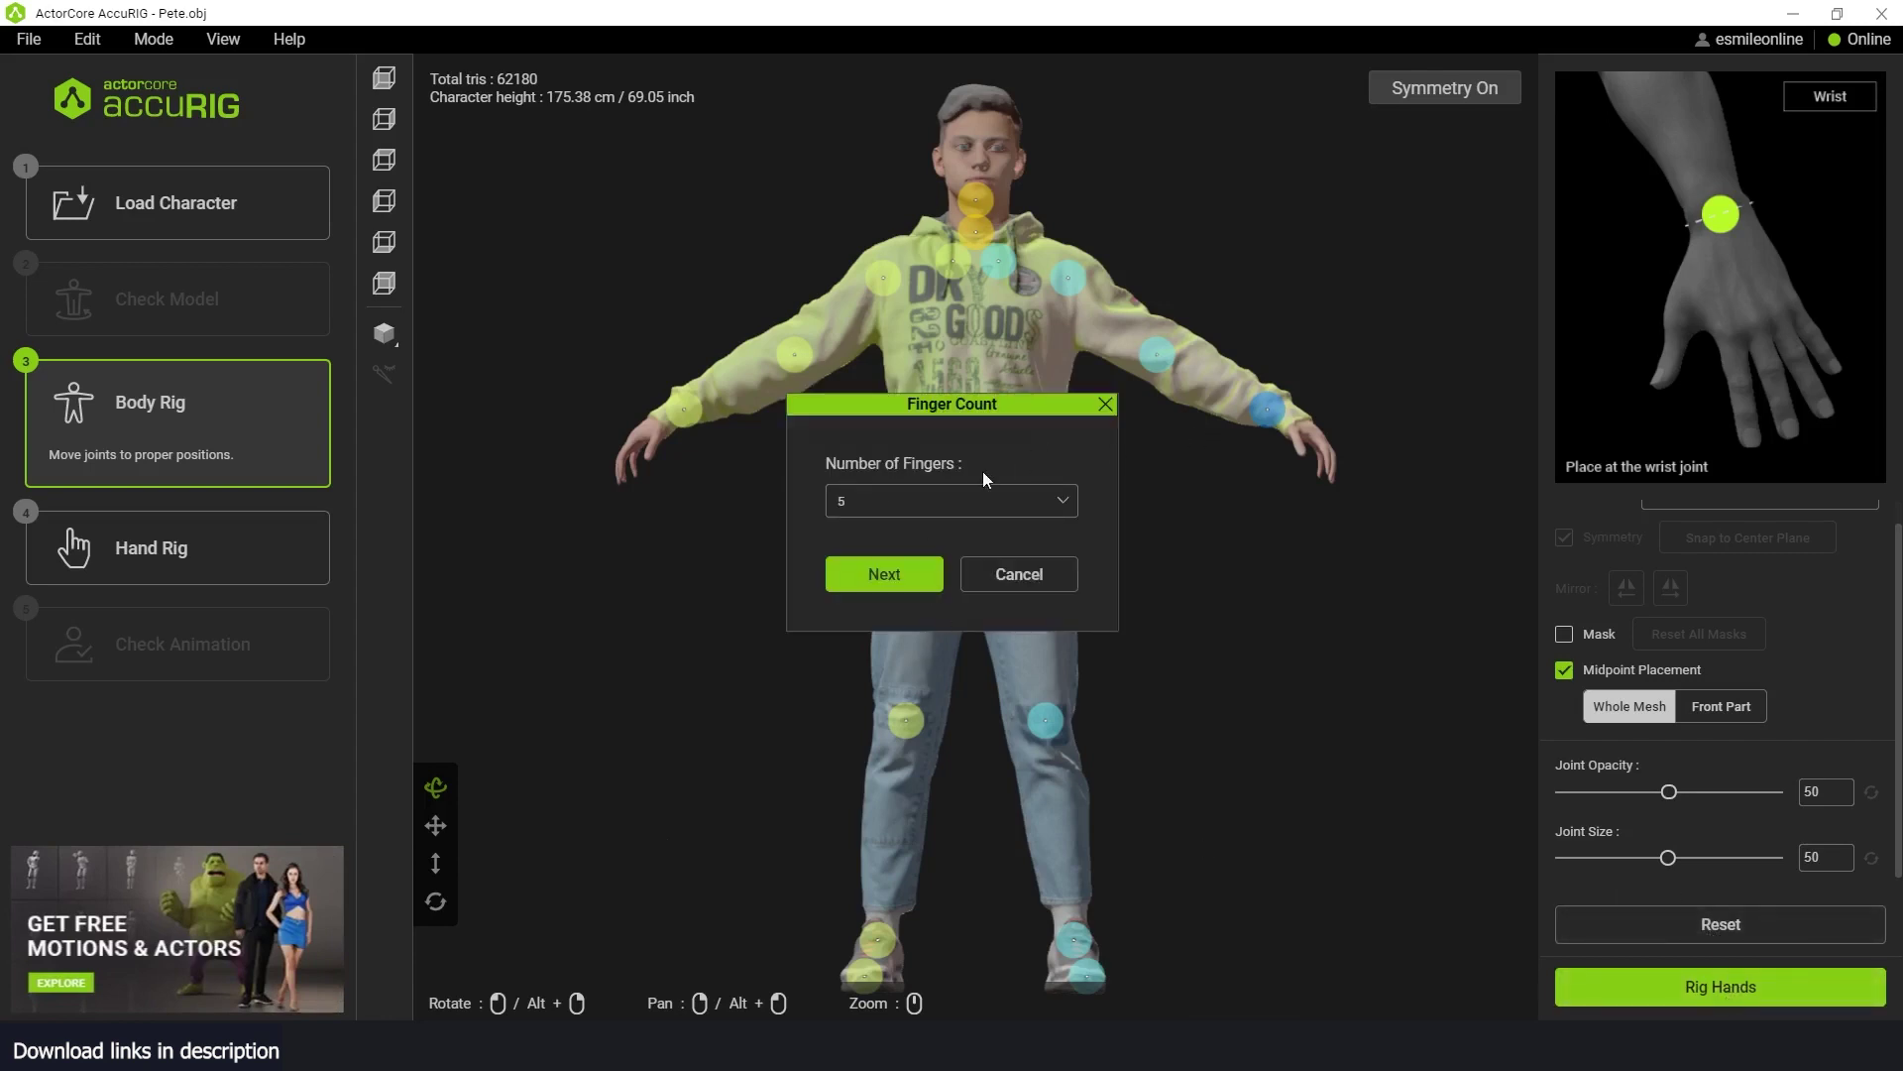
left_click(1019, 501)
left_click(1019, 501)
left_click(1037, 511)
left_click(1037, 510)
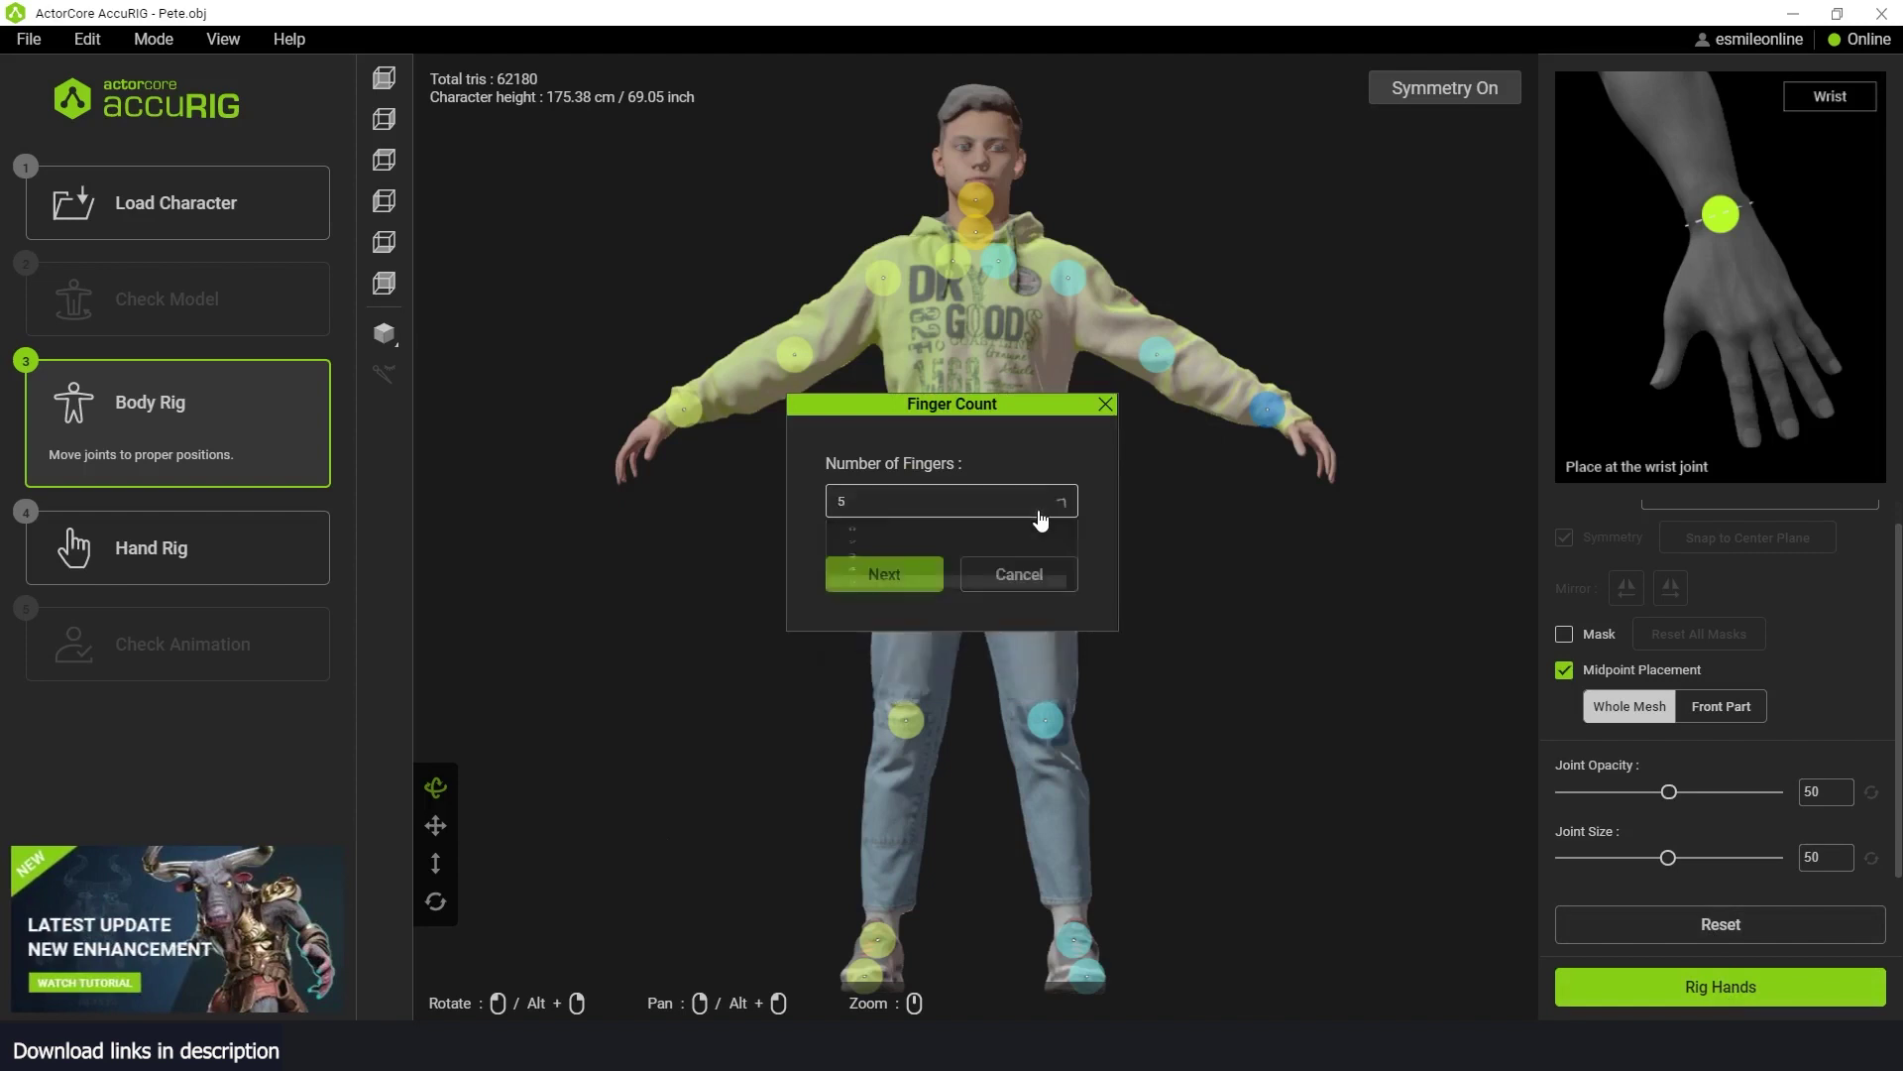
left_click(989, 501)
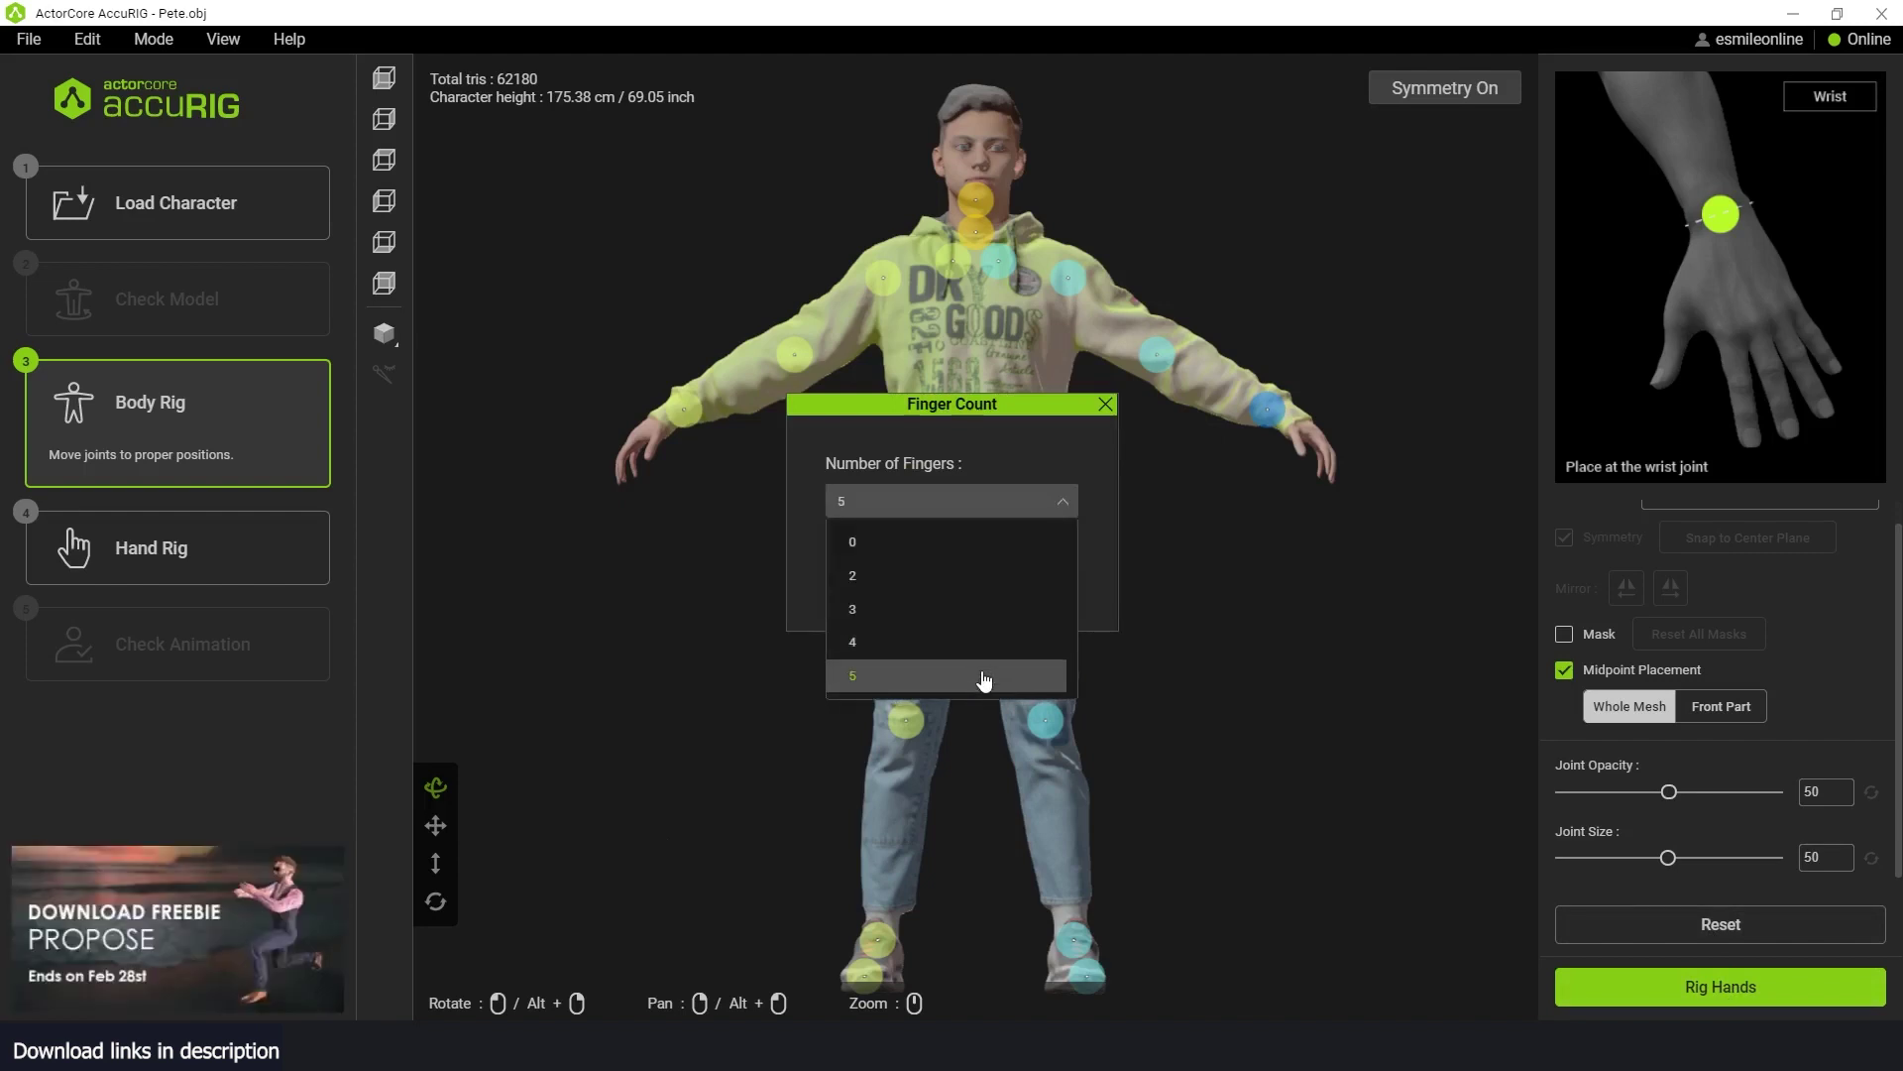
left_click(984, 677)
left_click(889, 593)
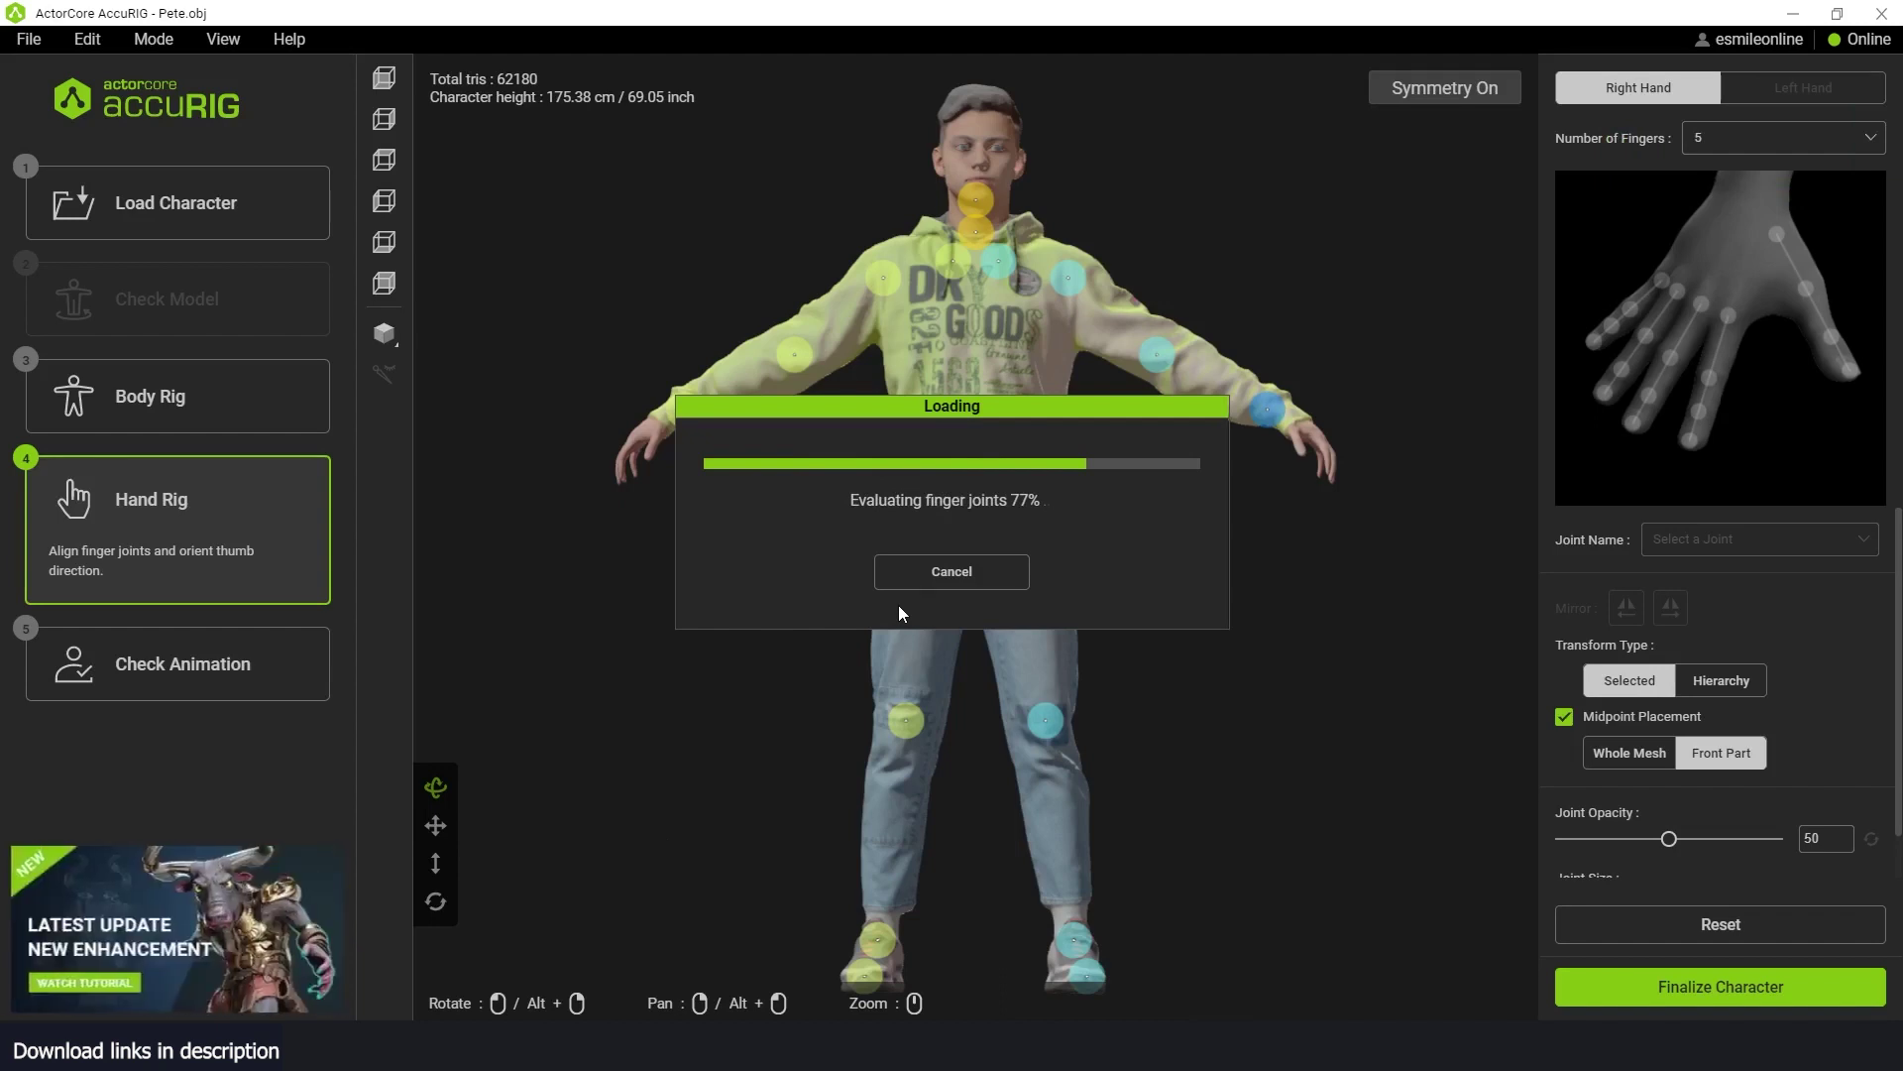
- Orbit around Pete's right hand to inspect the newly placed finger joints
left_click_drag(1211, 603, 1153, 538)
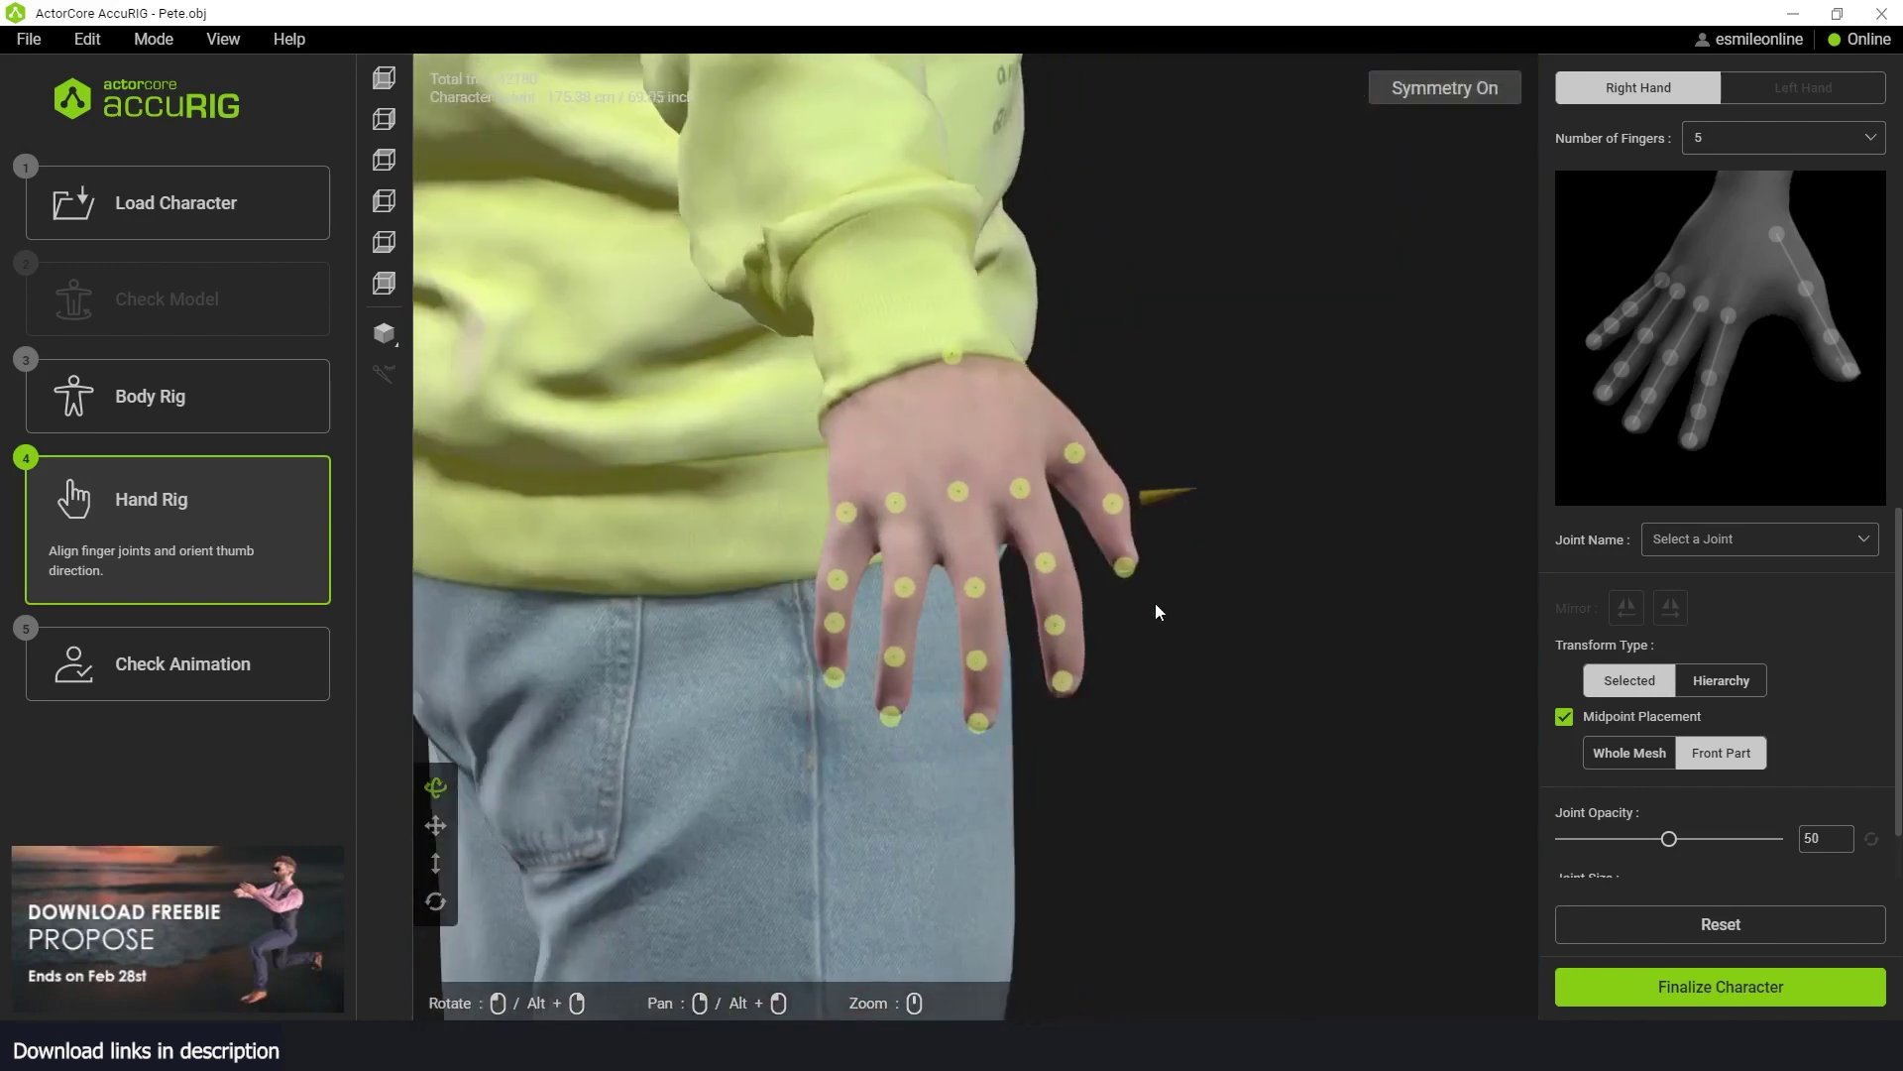
- Select the right hand's Index Finger 2 joint, then zoom out to view the arm and torso
left_click_drag(1156, 611, 976, 567)
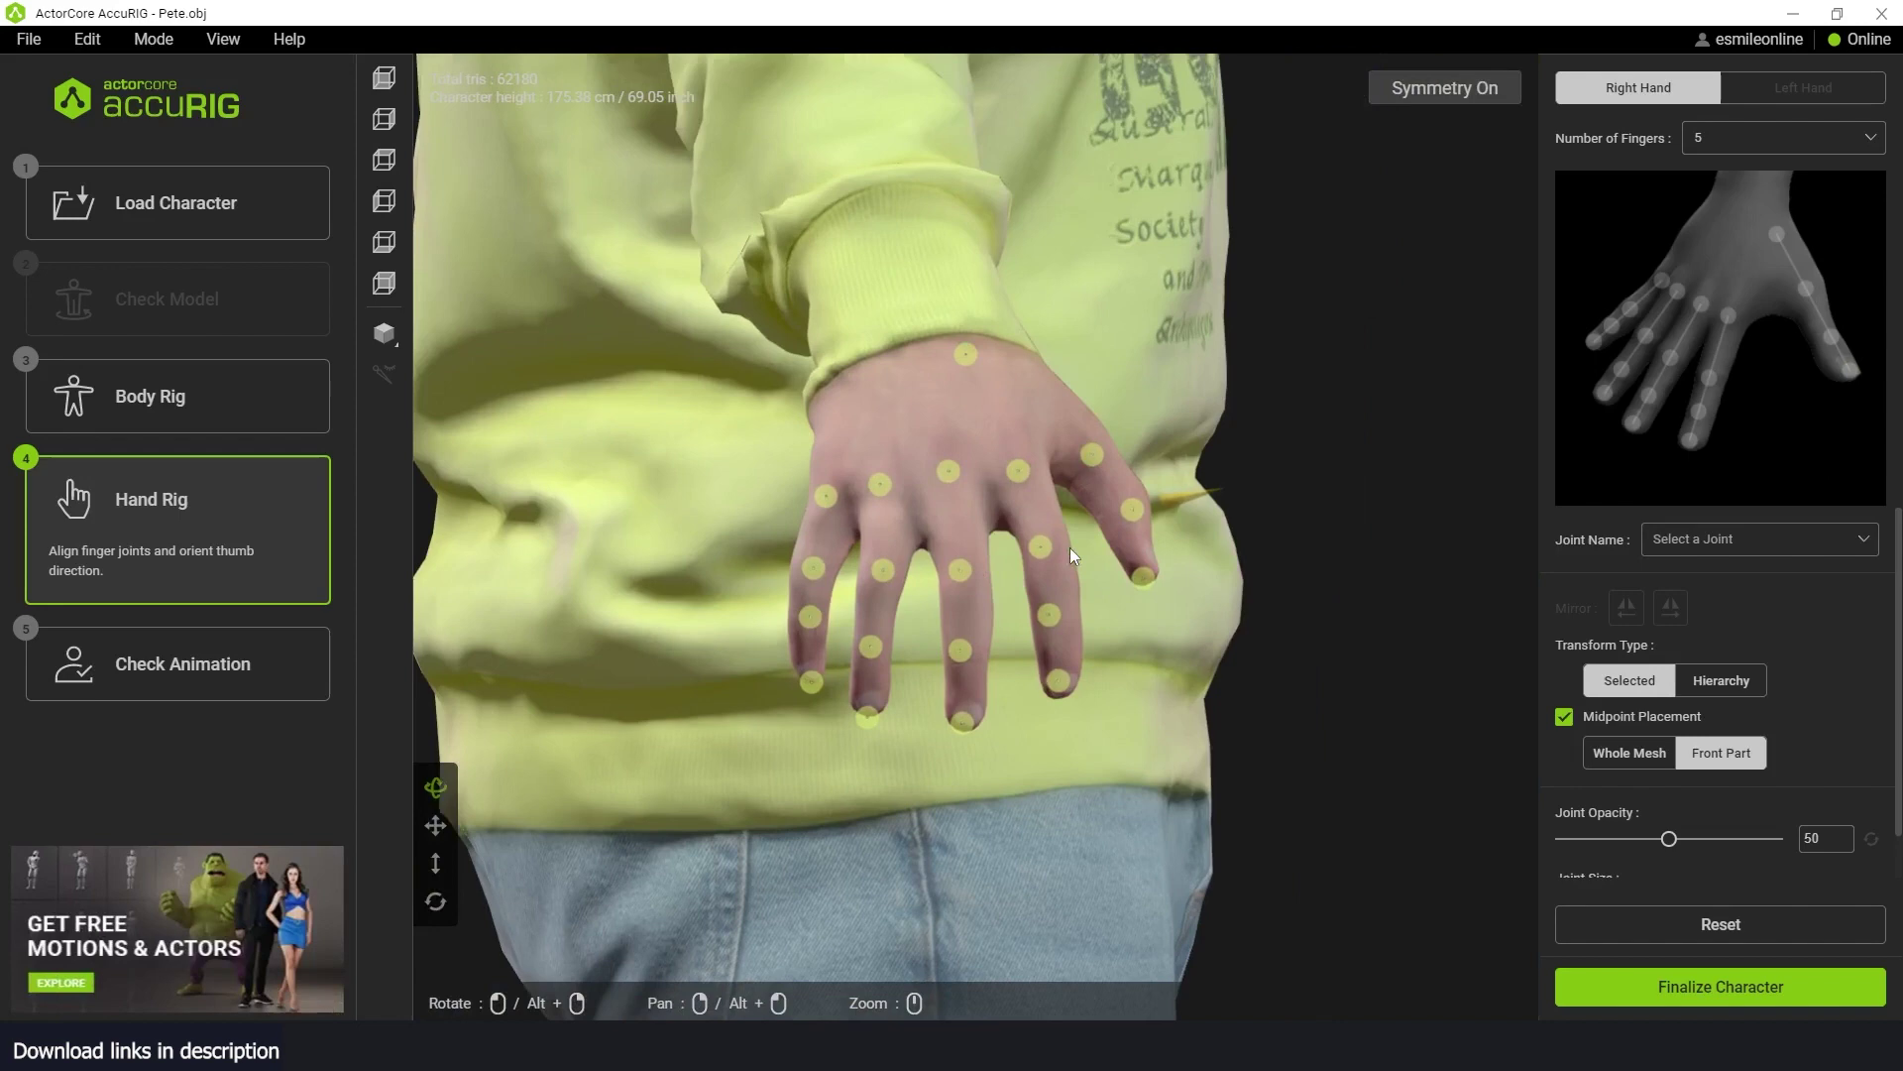
left_click(1041, 547)
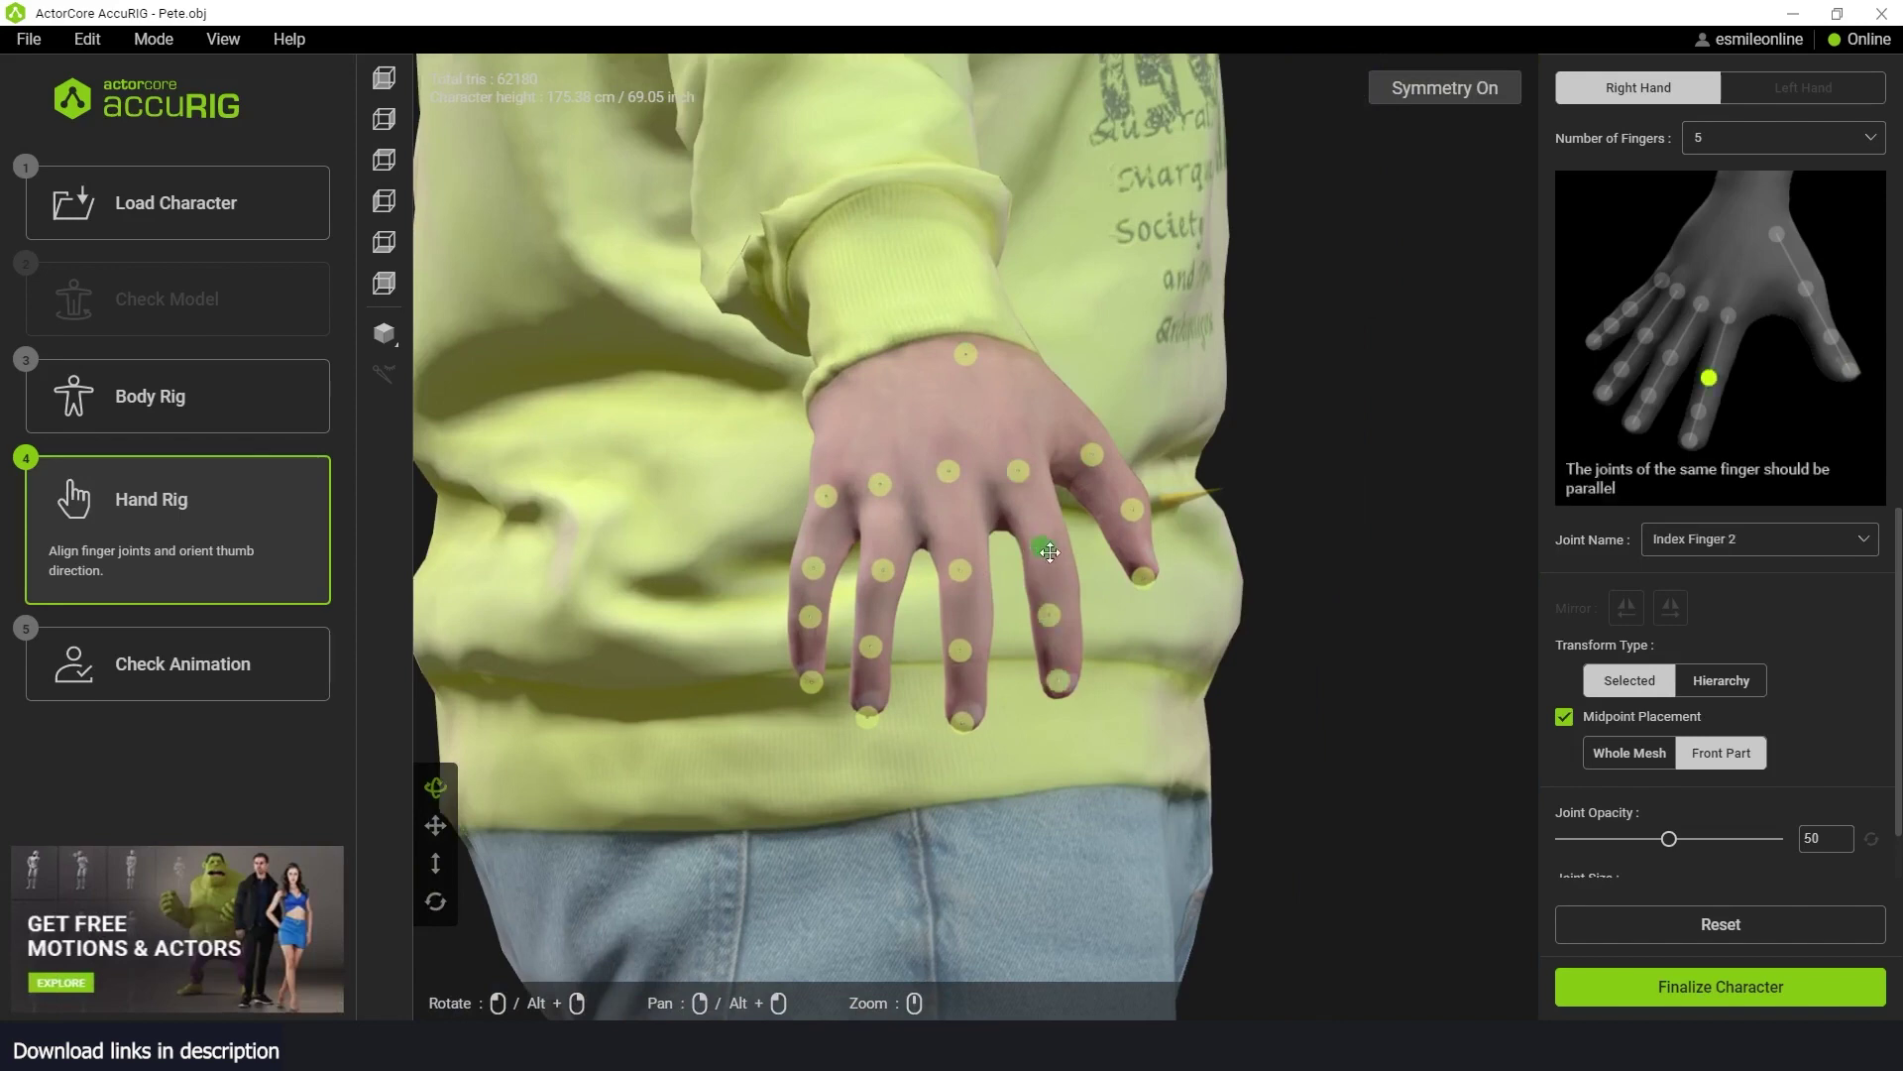
scroll(1246, 611, "down", 3)
left_click_drag(1134, 621, 1091, 599)
scroll(1092, 598, "down", 3)
mouse_move(1090, 496)
left_mouse_down()
mouse_move(1232, 626)
mouse_move(1145, 690)
mouse_move(1278, 543)
mouse_move(1231, 544)
mouse_move(1372, 532)
mouse_move(1363, 493)
mouse_move(1109, 519)
left_mouse_up()
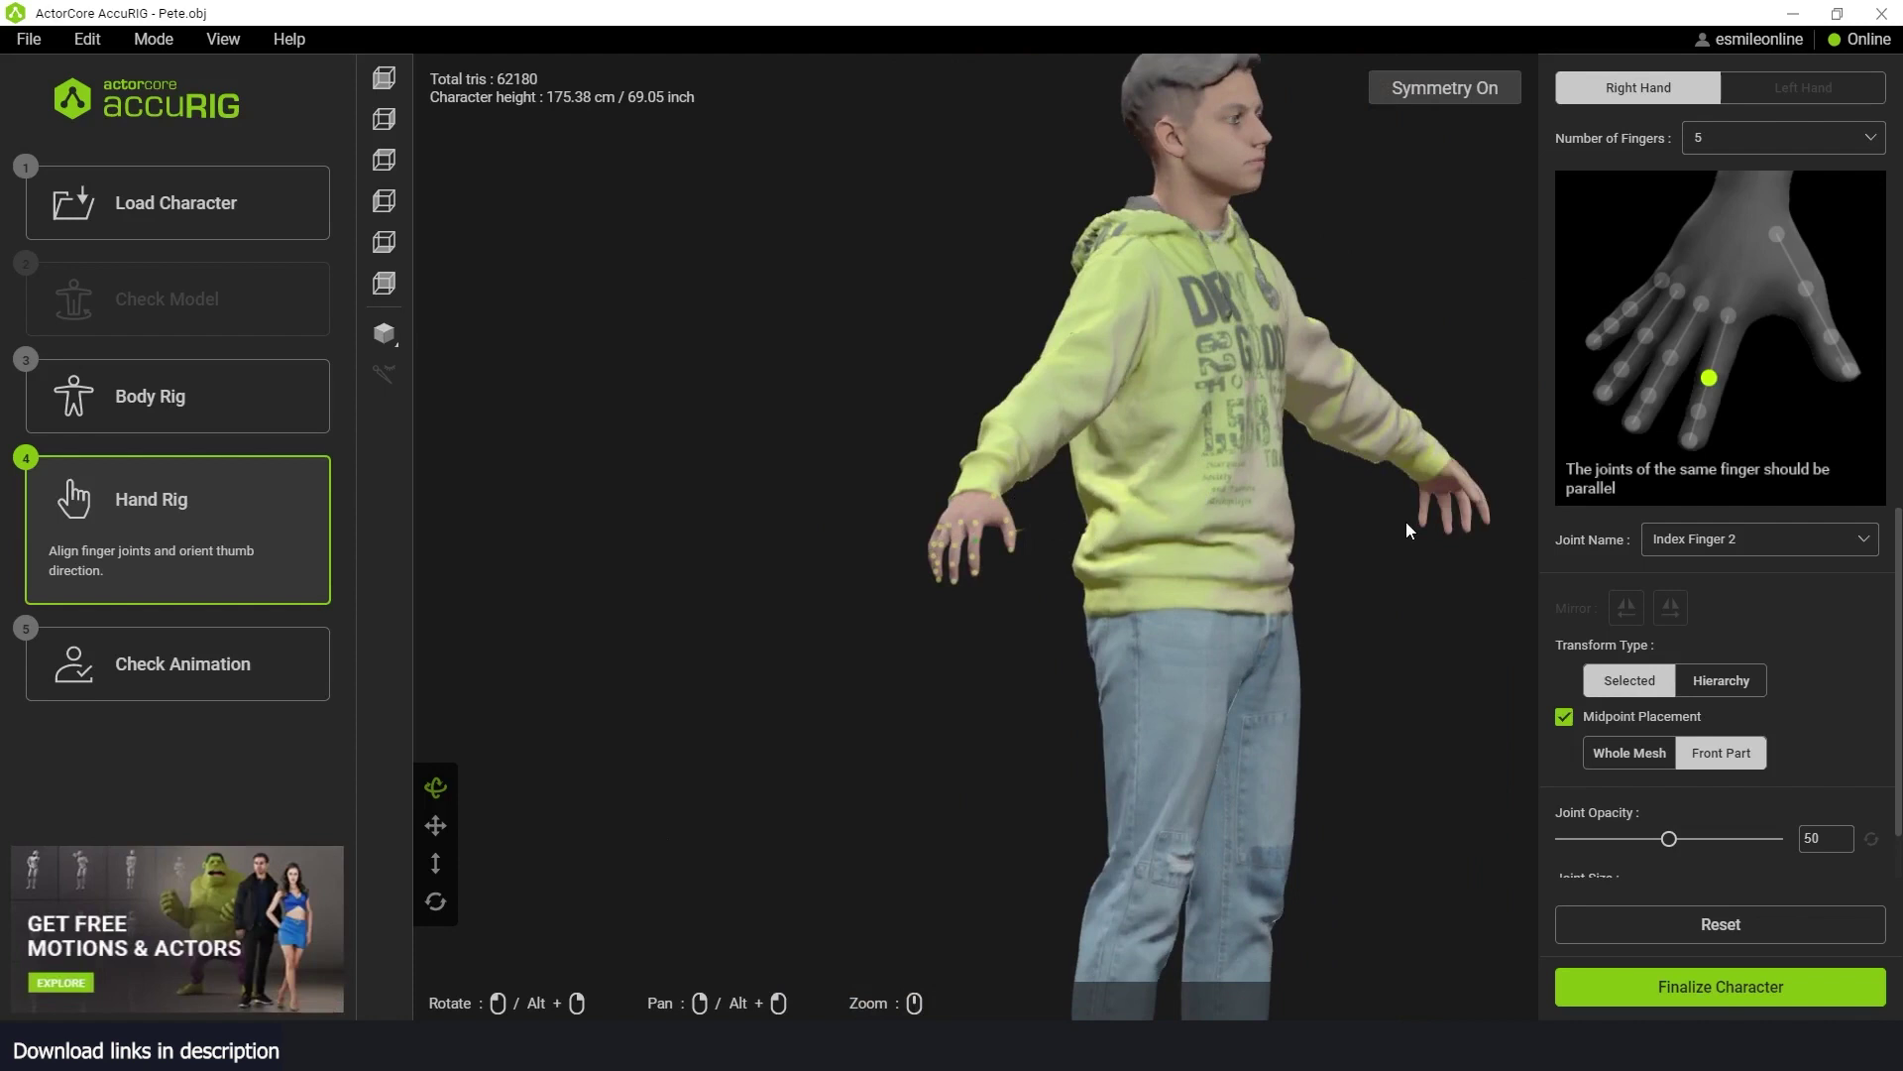
- Finalize the Pete character so skin weights are calculated and Check Animation begins
left_click_drag(1404, 533, 1160, 565)
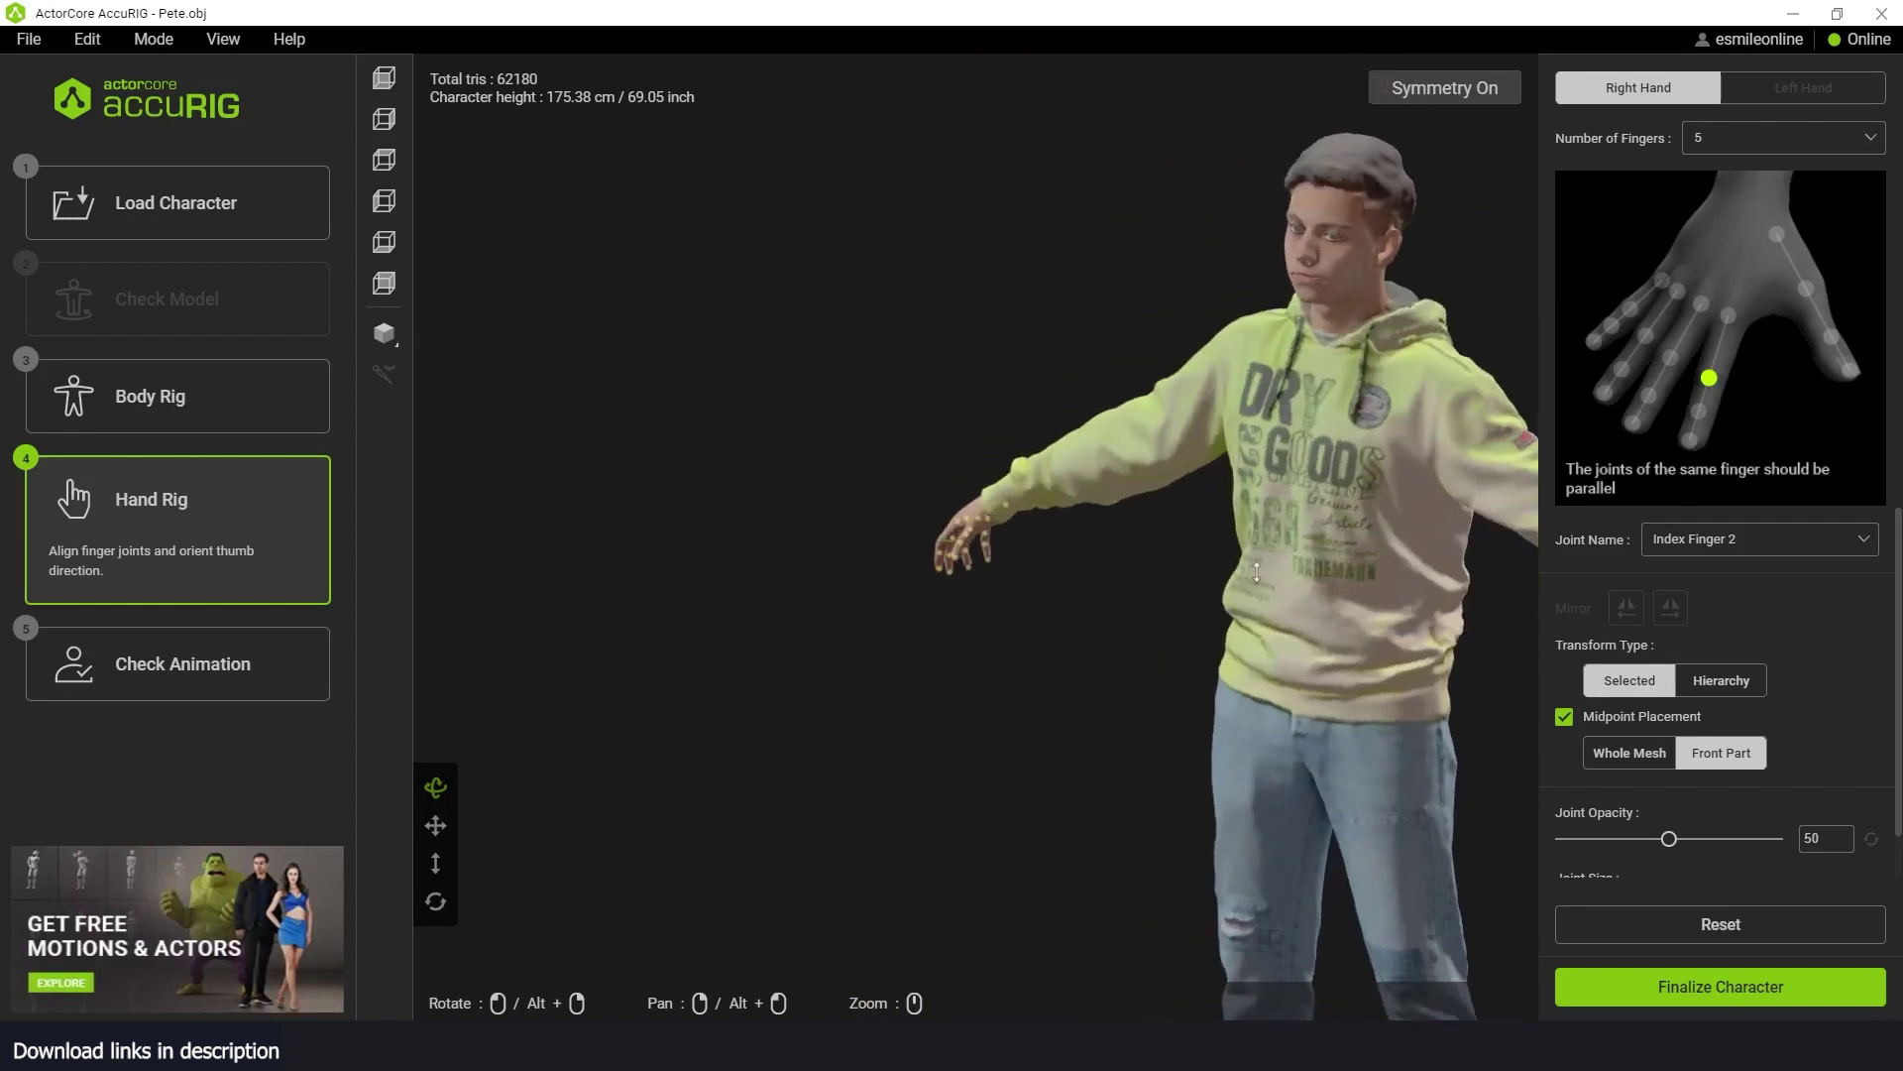
scroll(862, 480, "up", 5)
scroll(862, 480, "down", 5)
scroll(1359, 659, "down", 3)
left_click_drag(1359, 658, 1477, 608)
scroll(1307, 539, "up", 5)
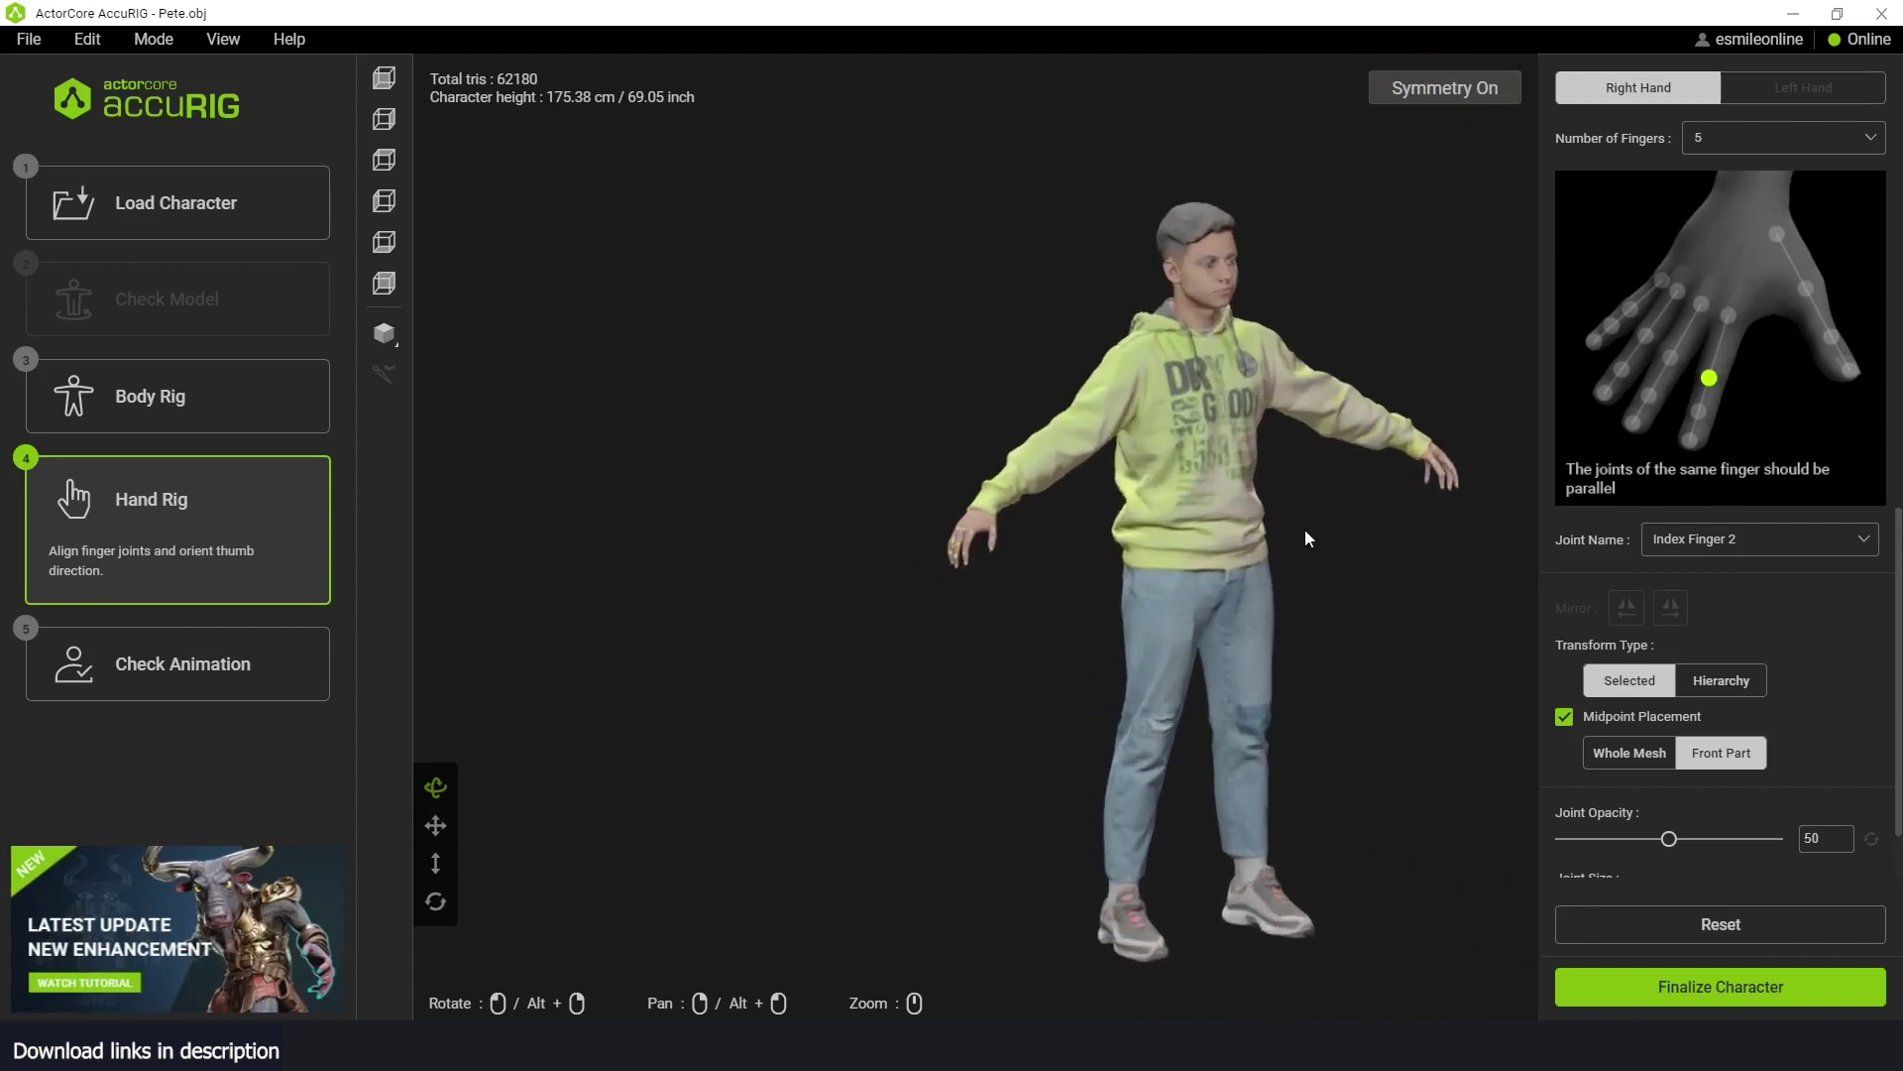
left_click(1743, 989)
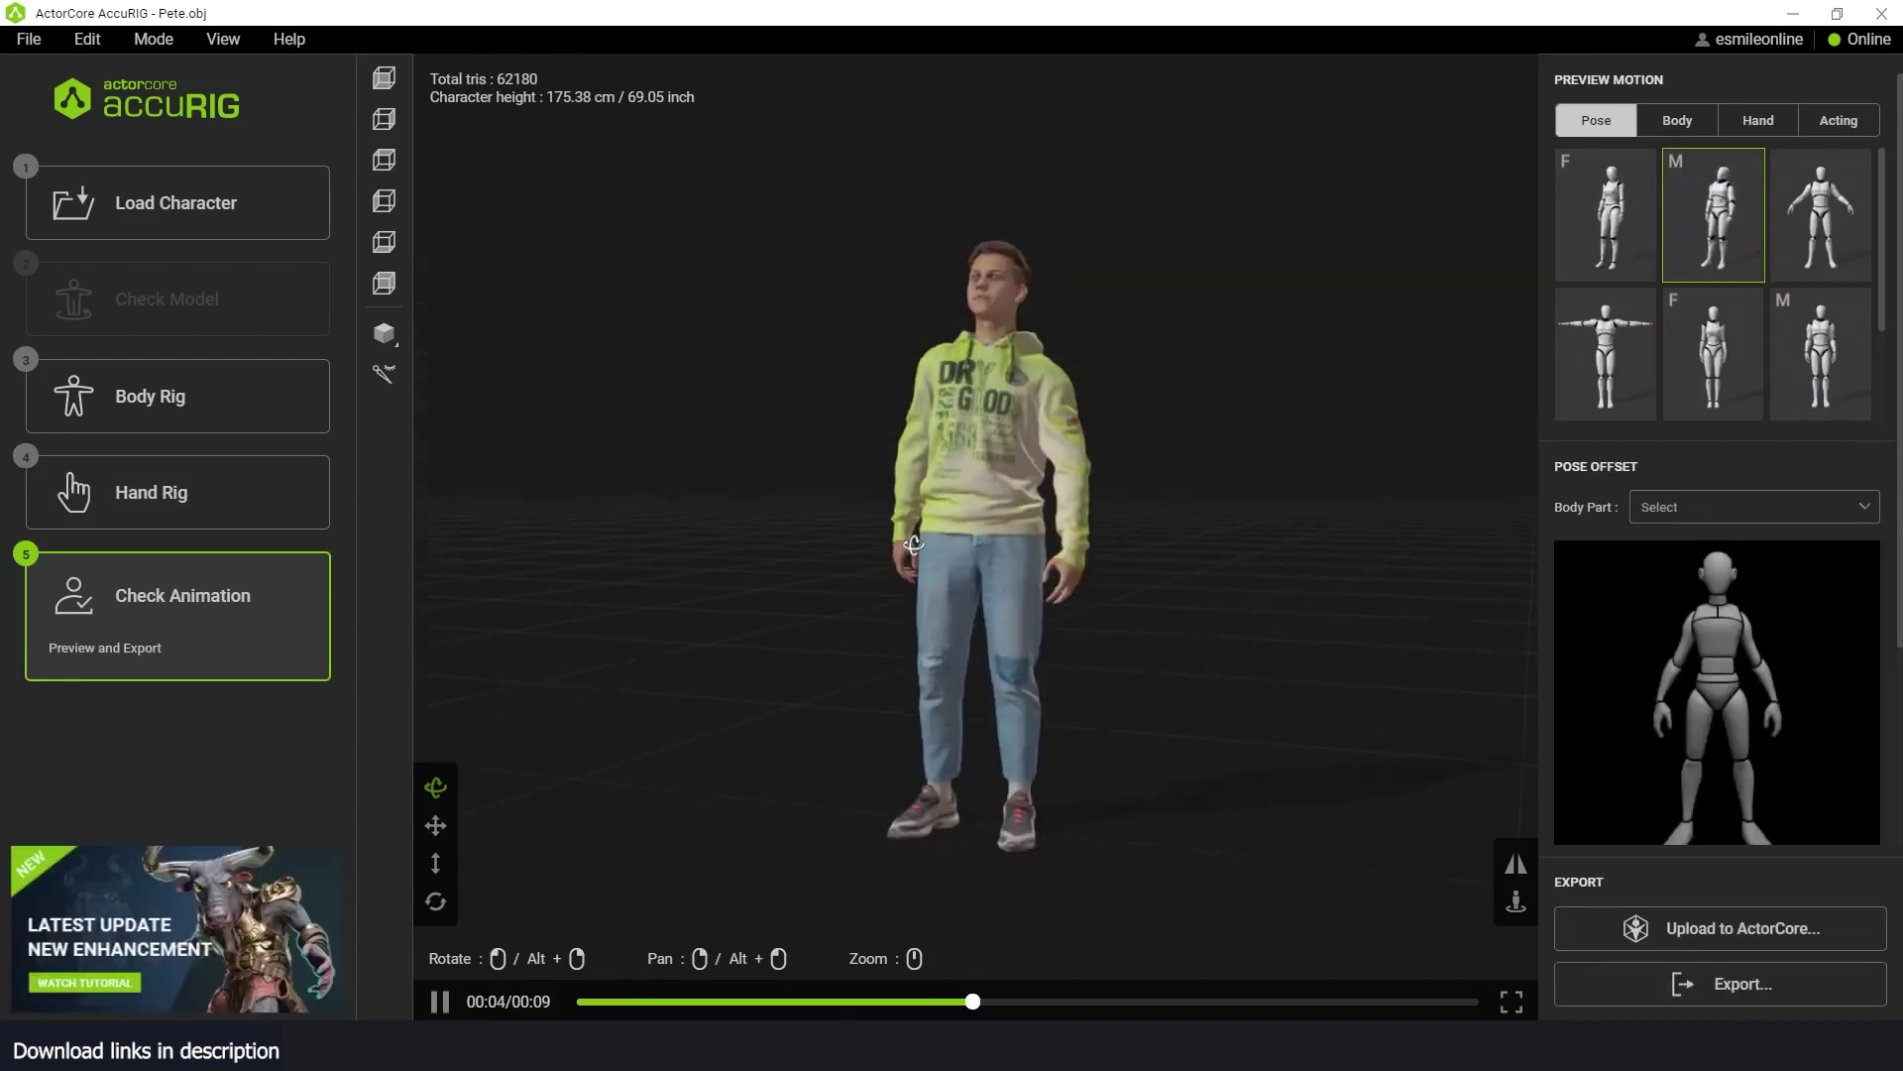
- Preview several Pose motions on Pete from different angles, ending on the T-pose
left_click_drag(1210, 531, 1303, 506)
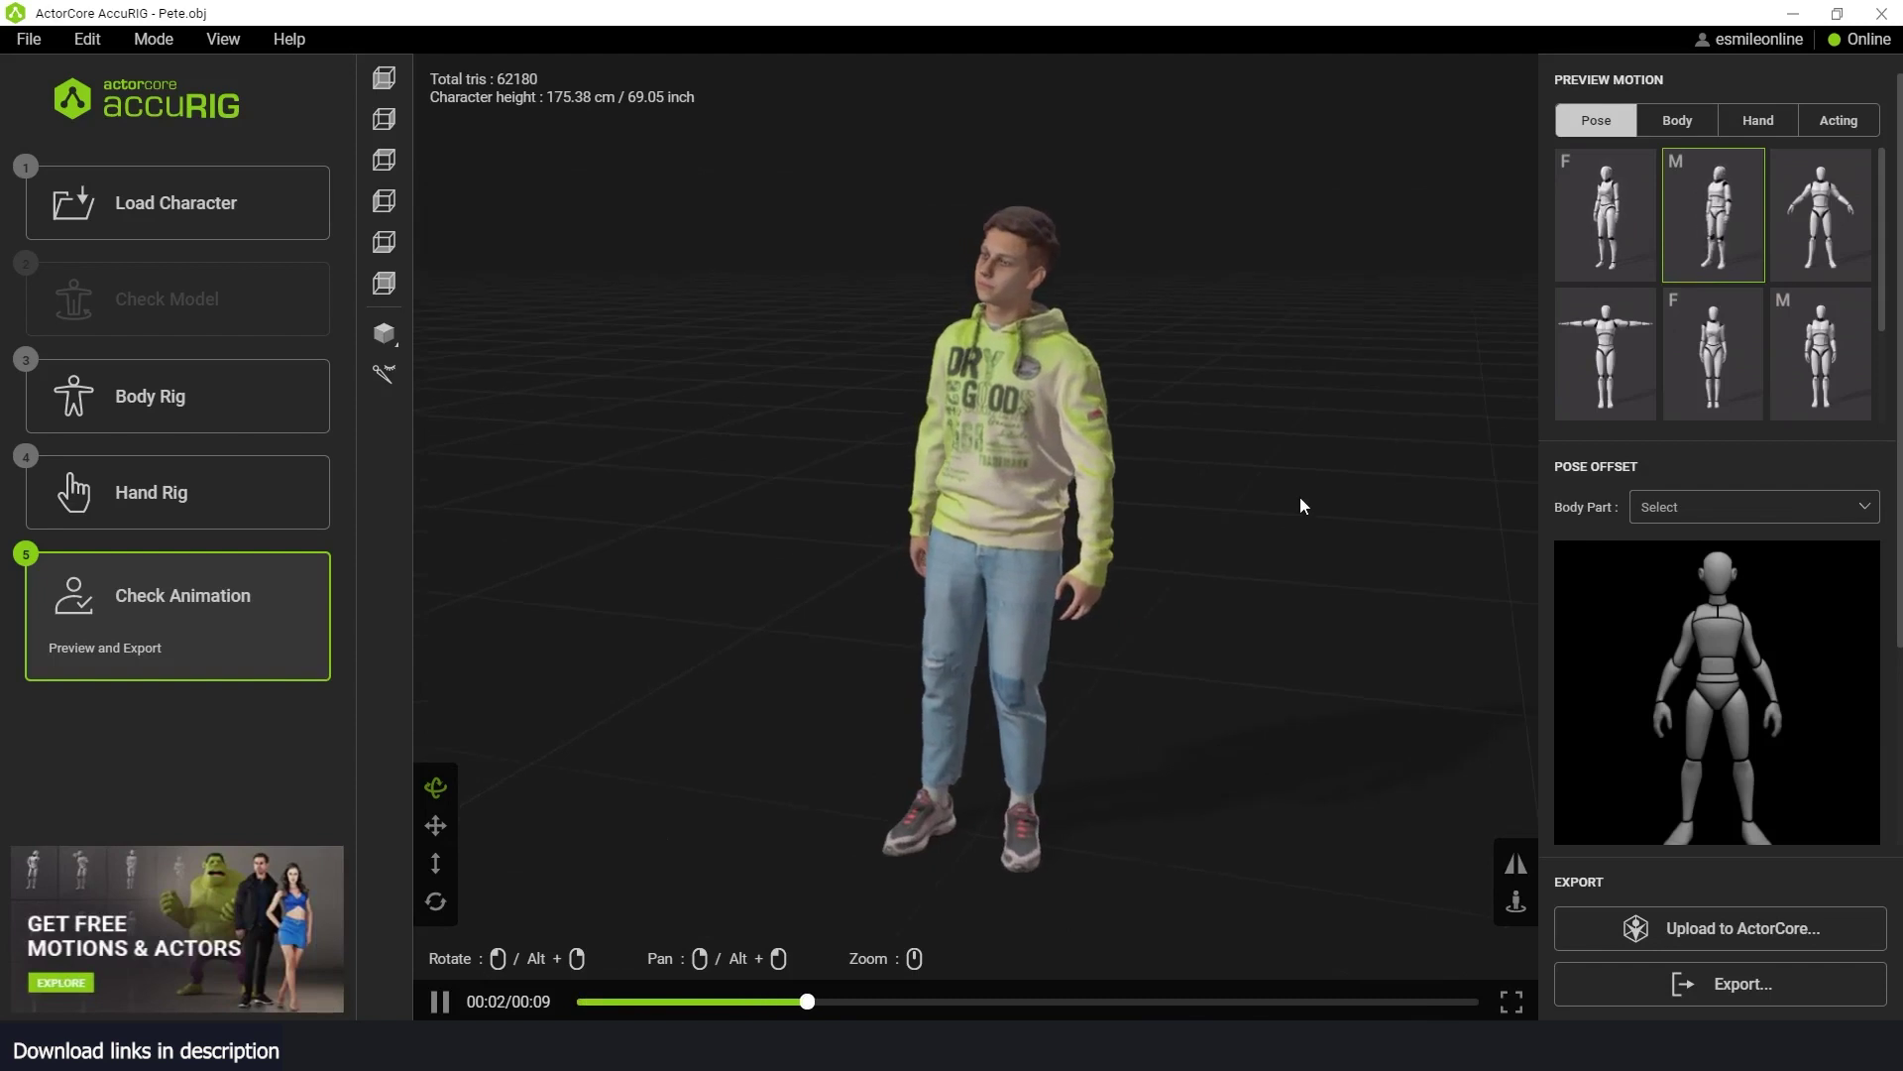
left_click(1652, 164)
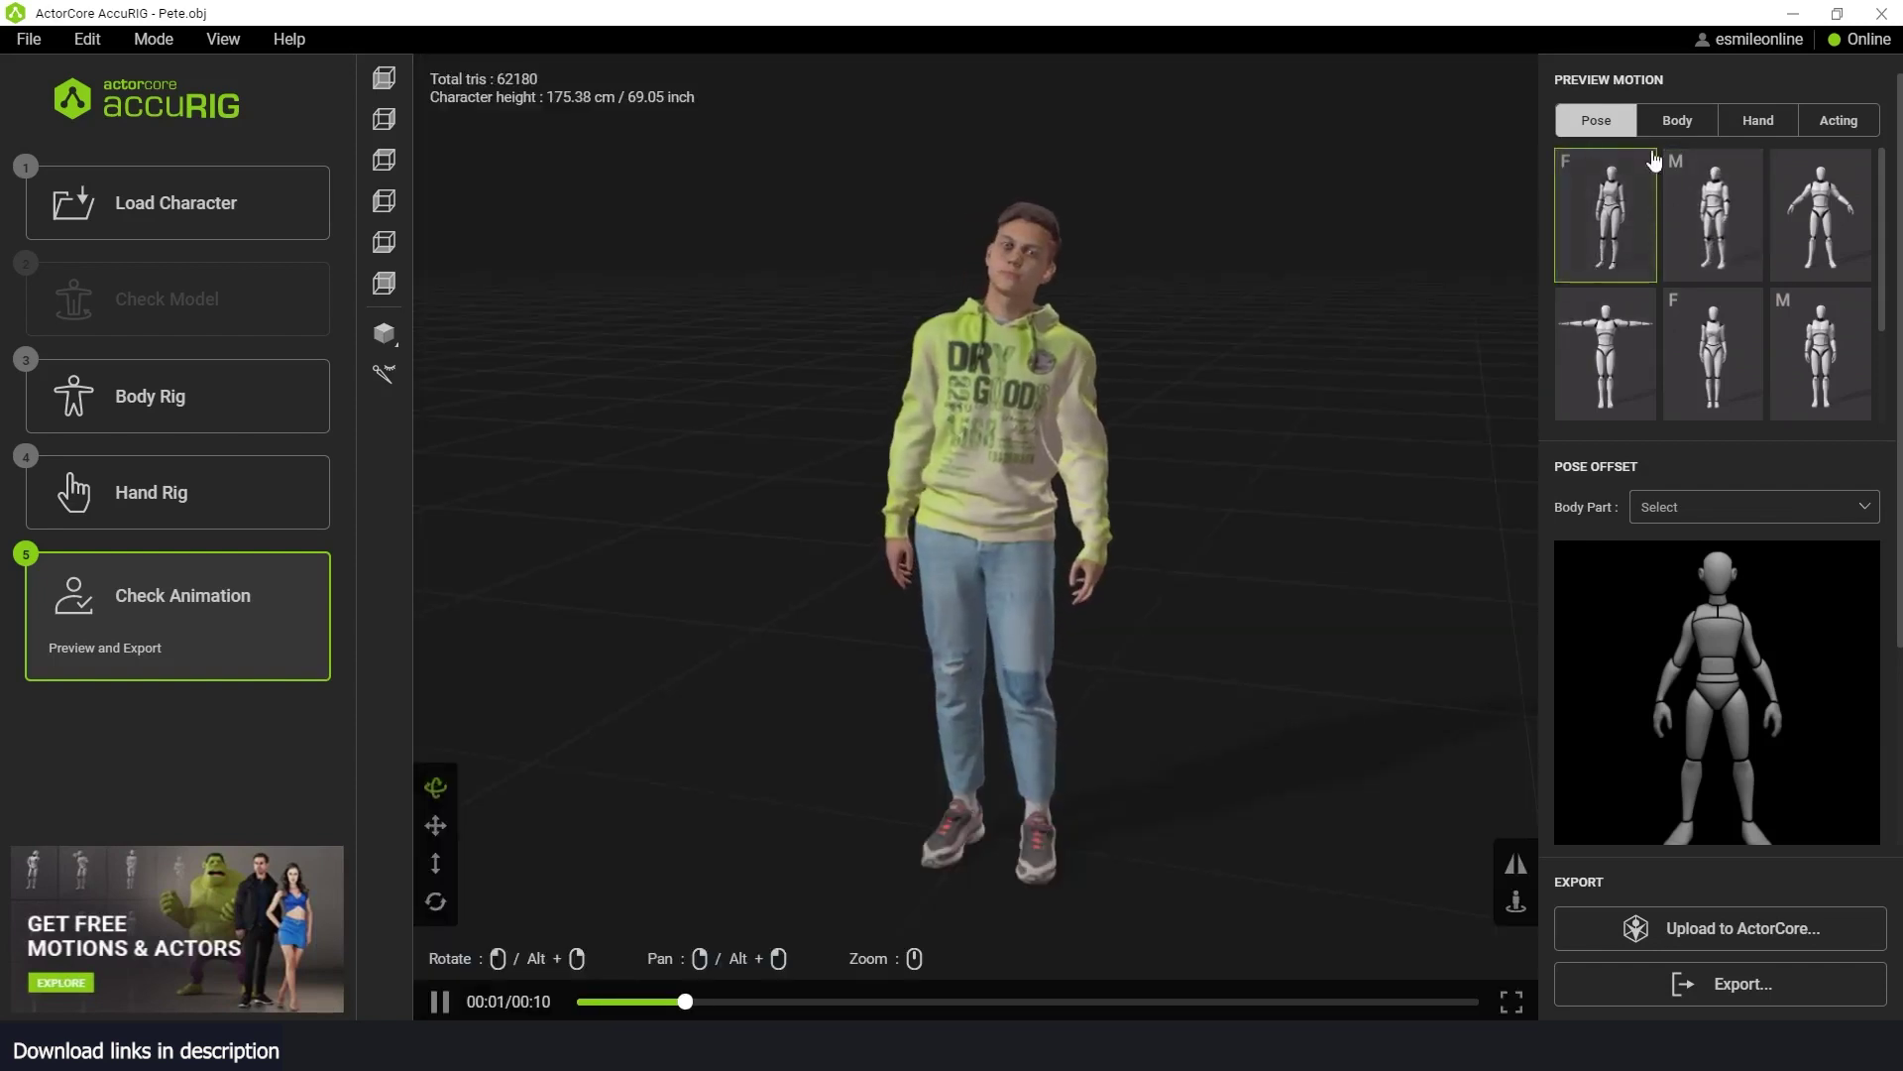
left_click_drag(1203, 370, 871, 503)
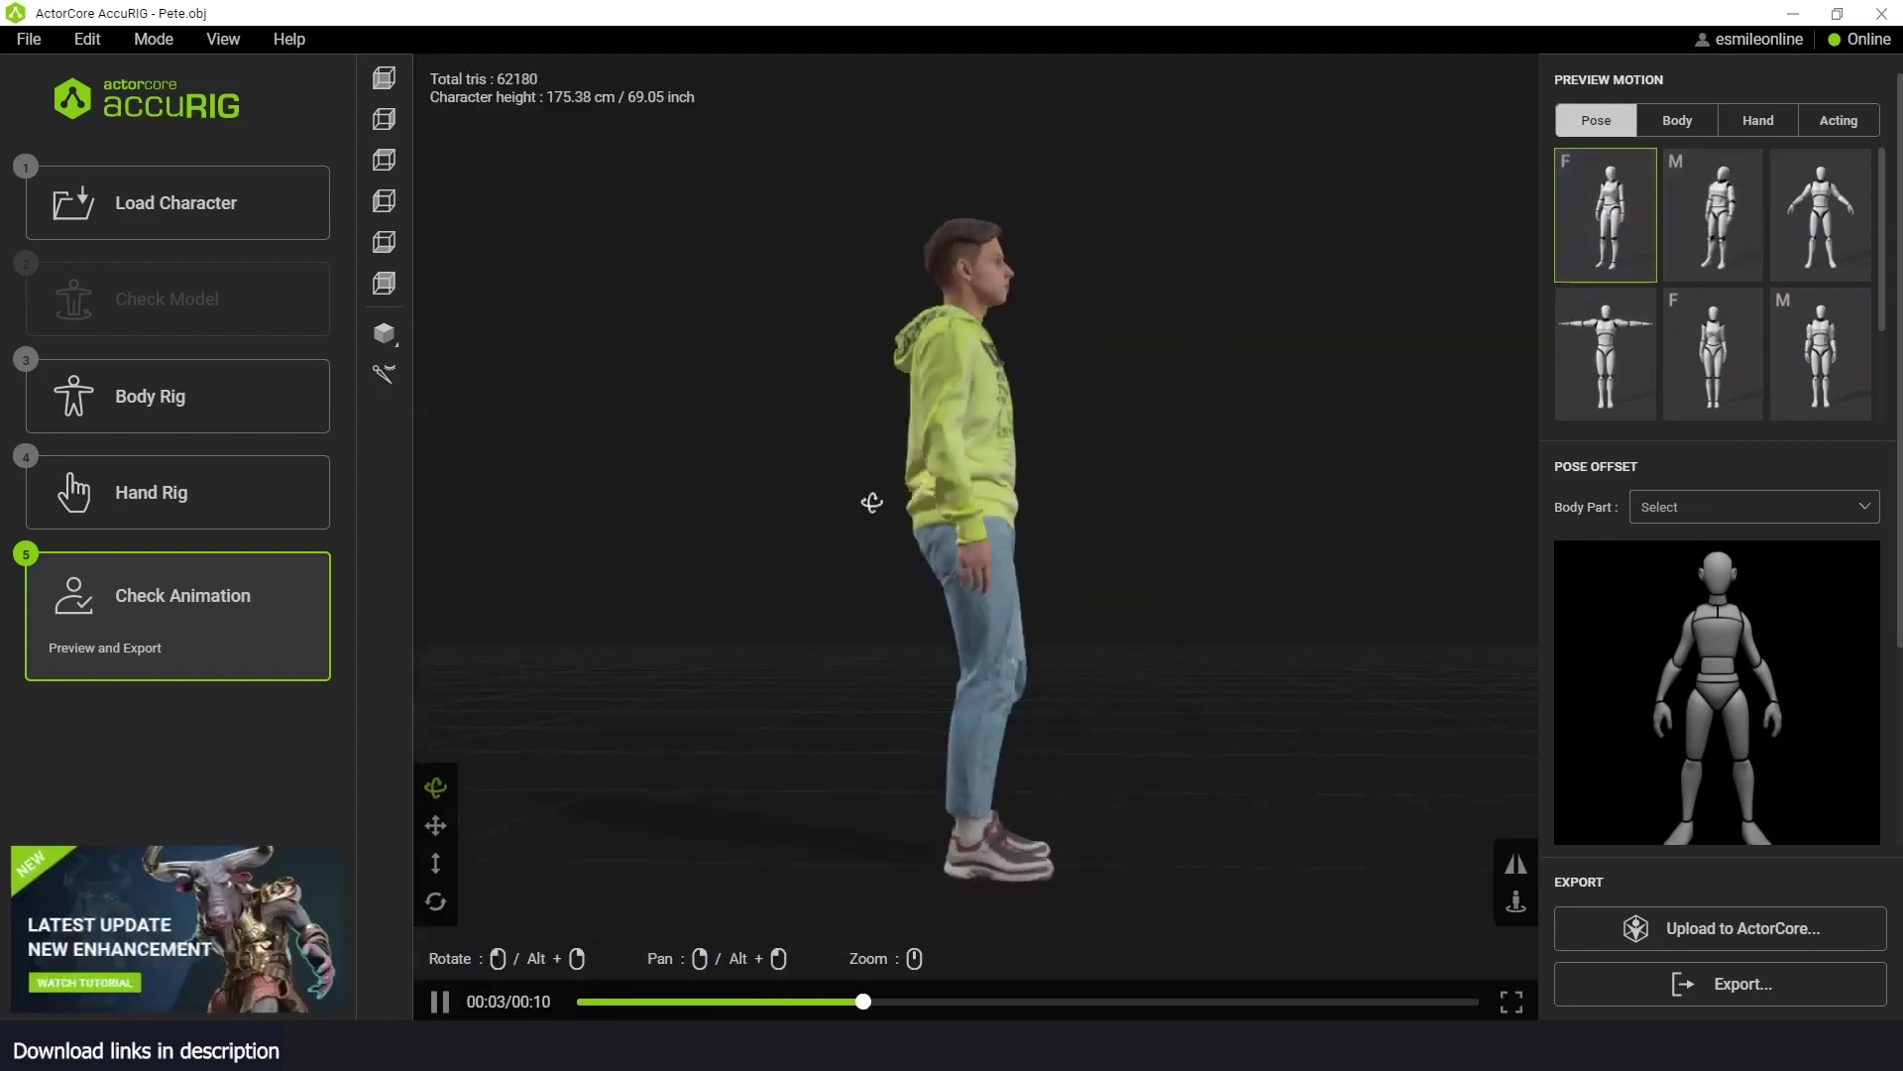
left_click(1715, 210)
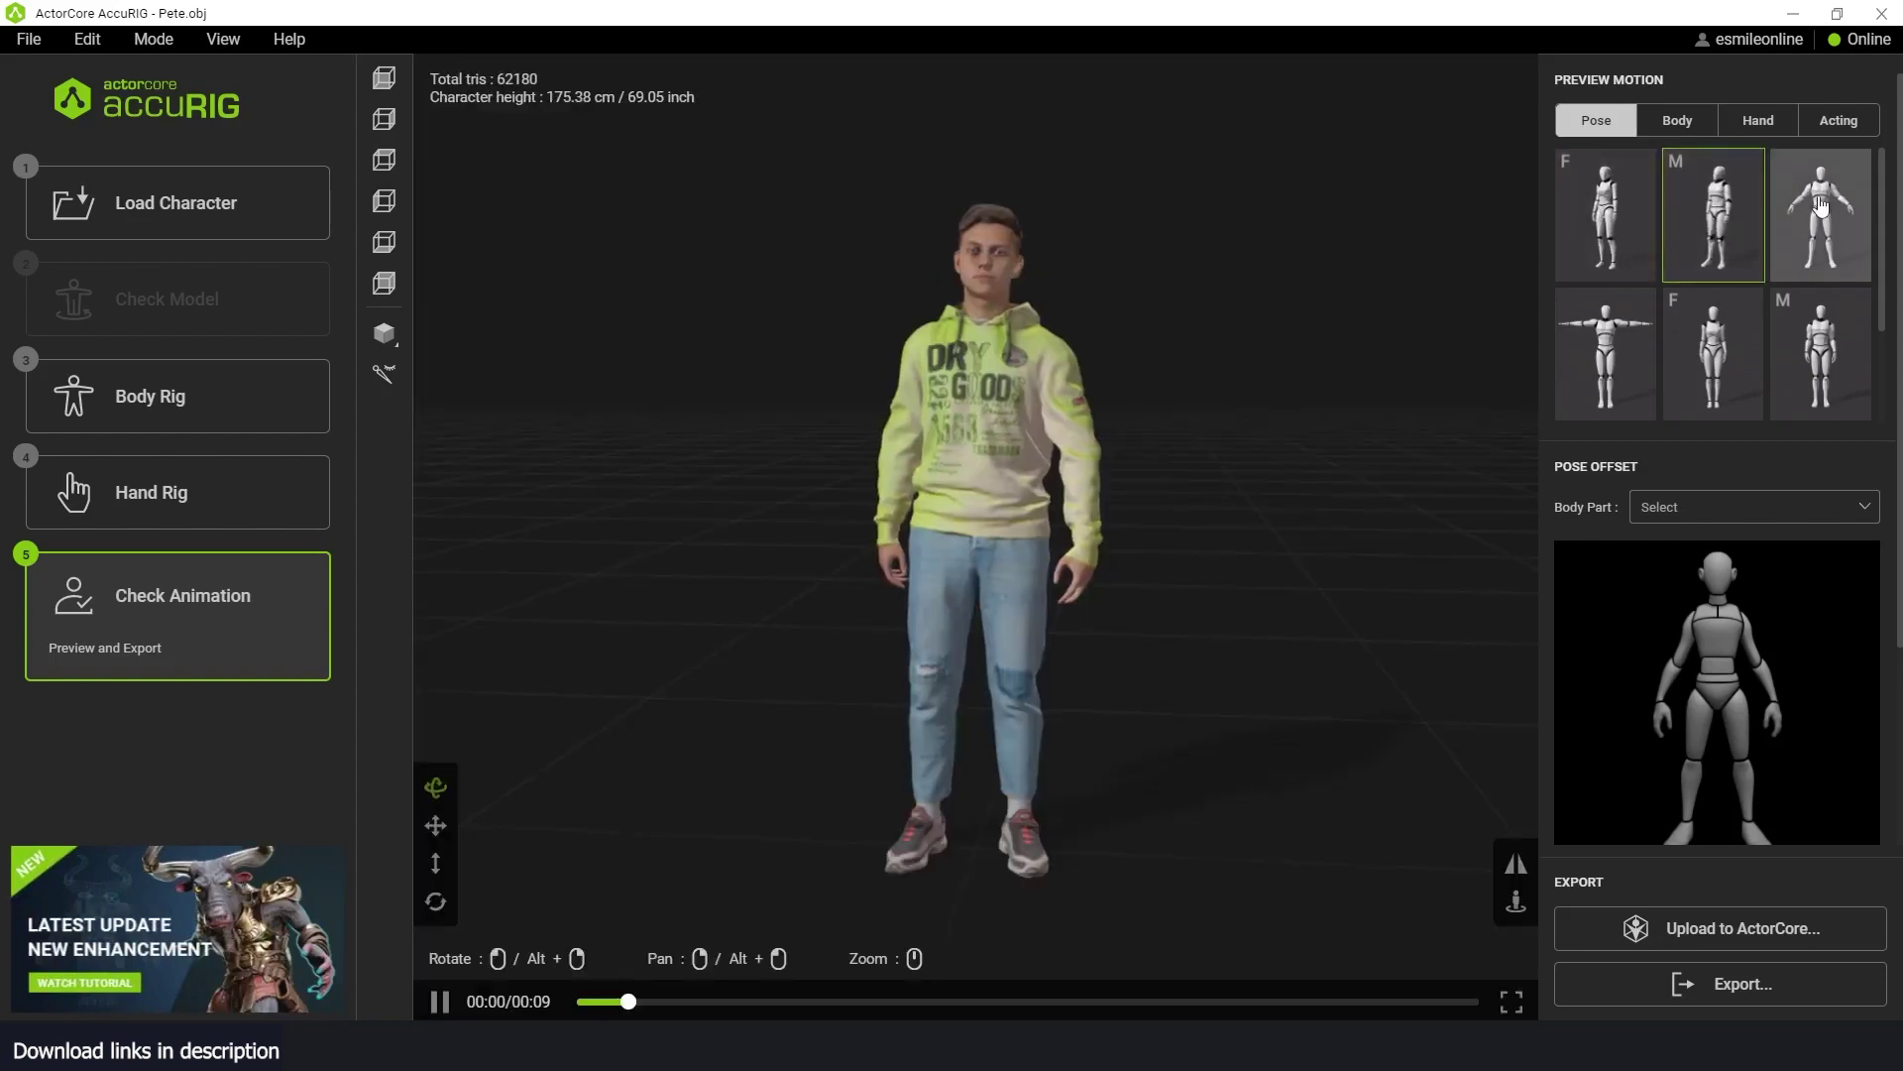
left_click(1821, 205)
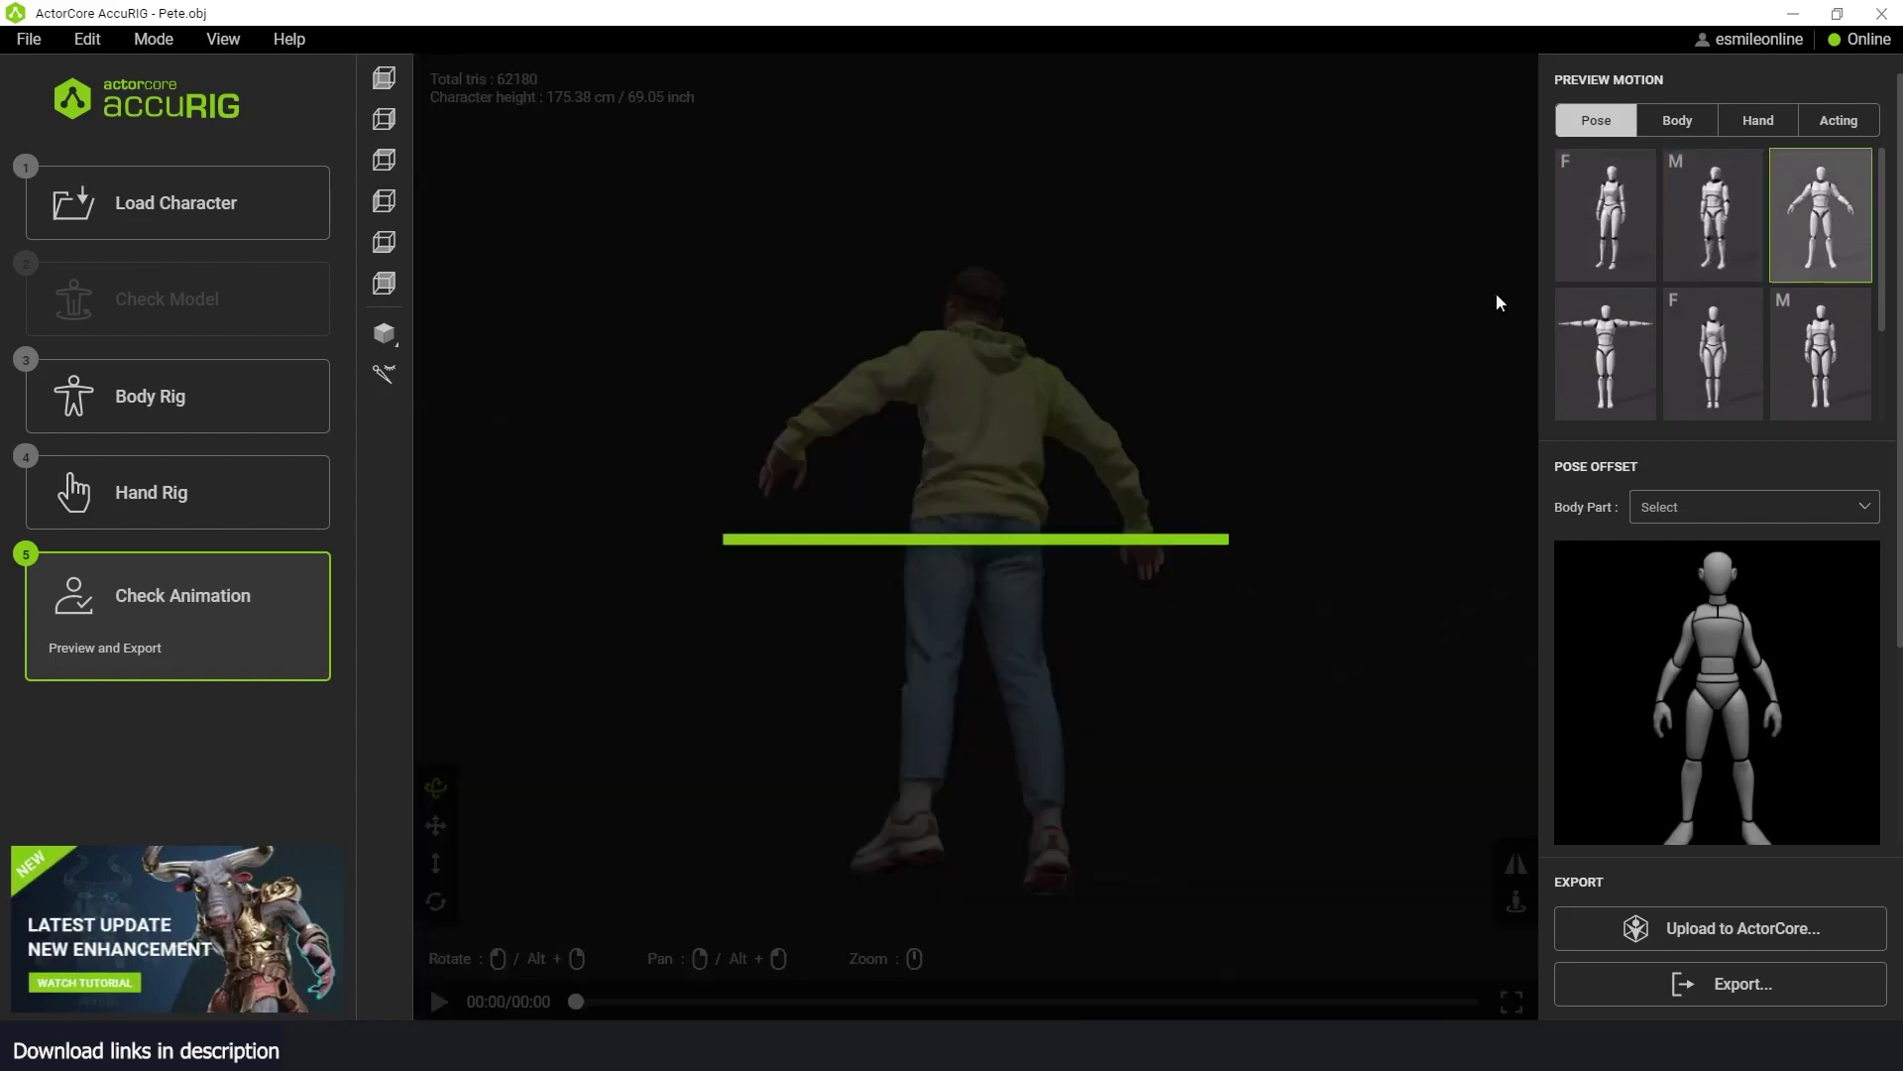
left_click(1615, 354)
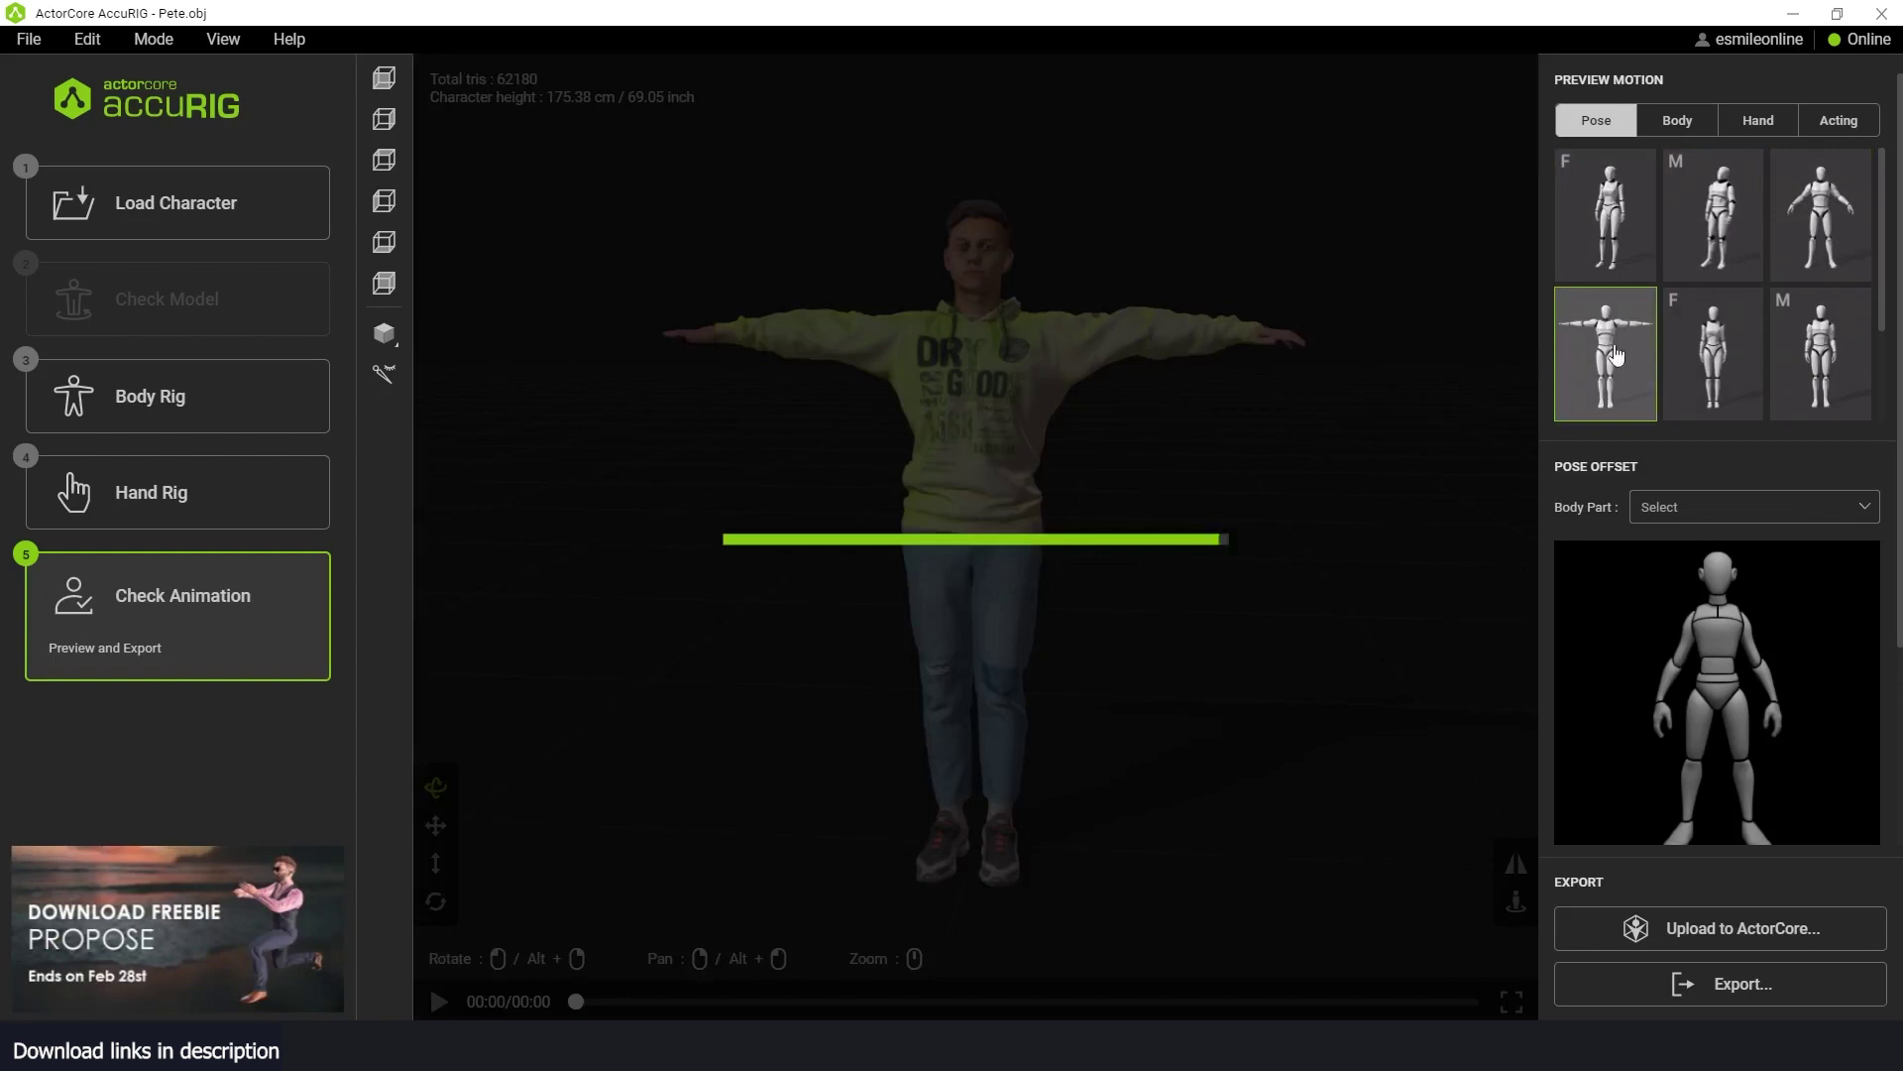
- Preview the fifth and sixth poses, then view the first Body motion, a forward bend, from several angles
left_click(1713, 354)
left_click(1821, 353)
left_click(1677, 120)
left_click(1606, 215)
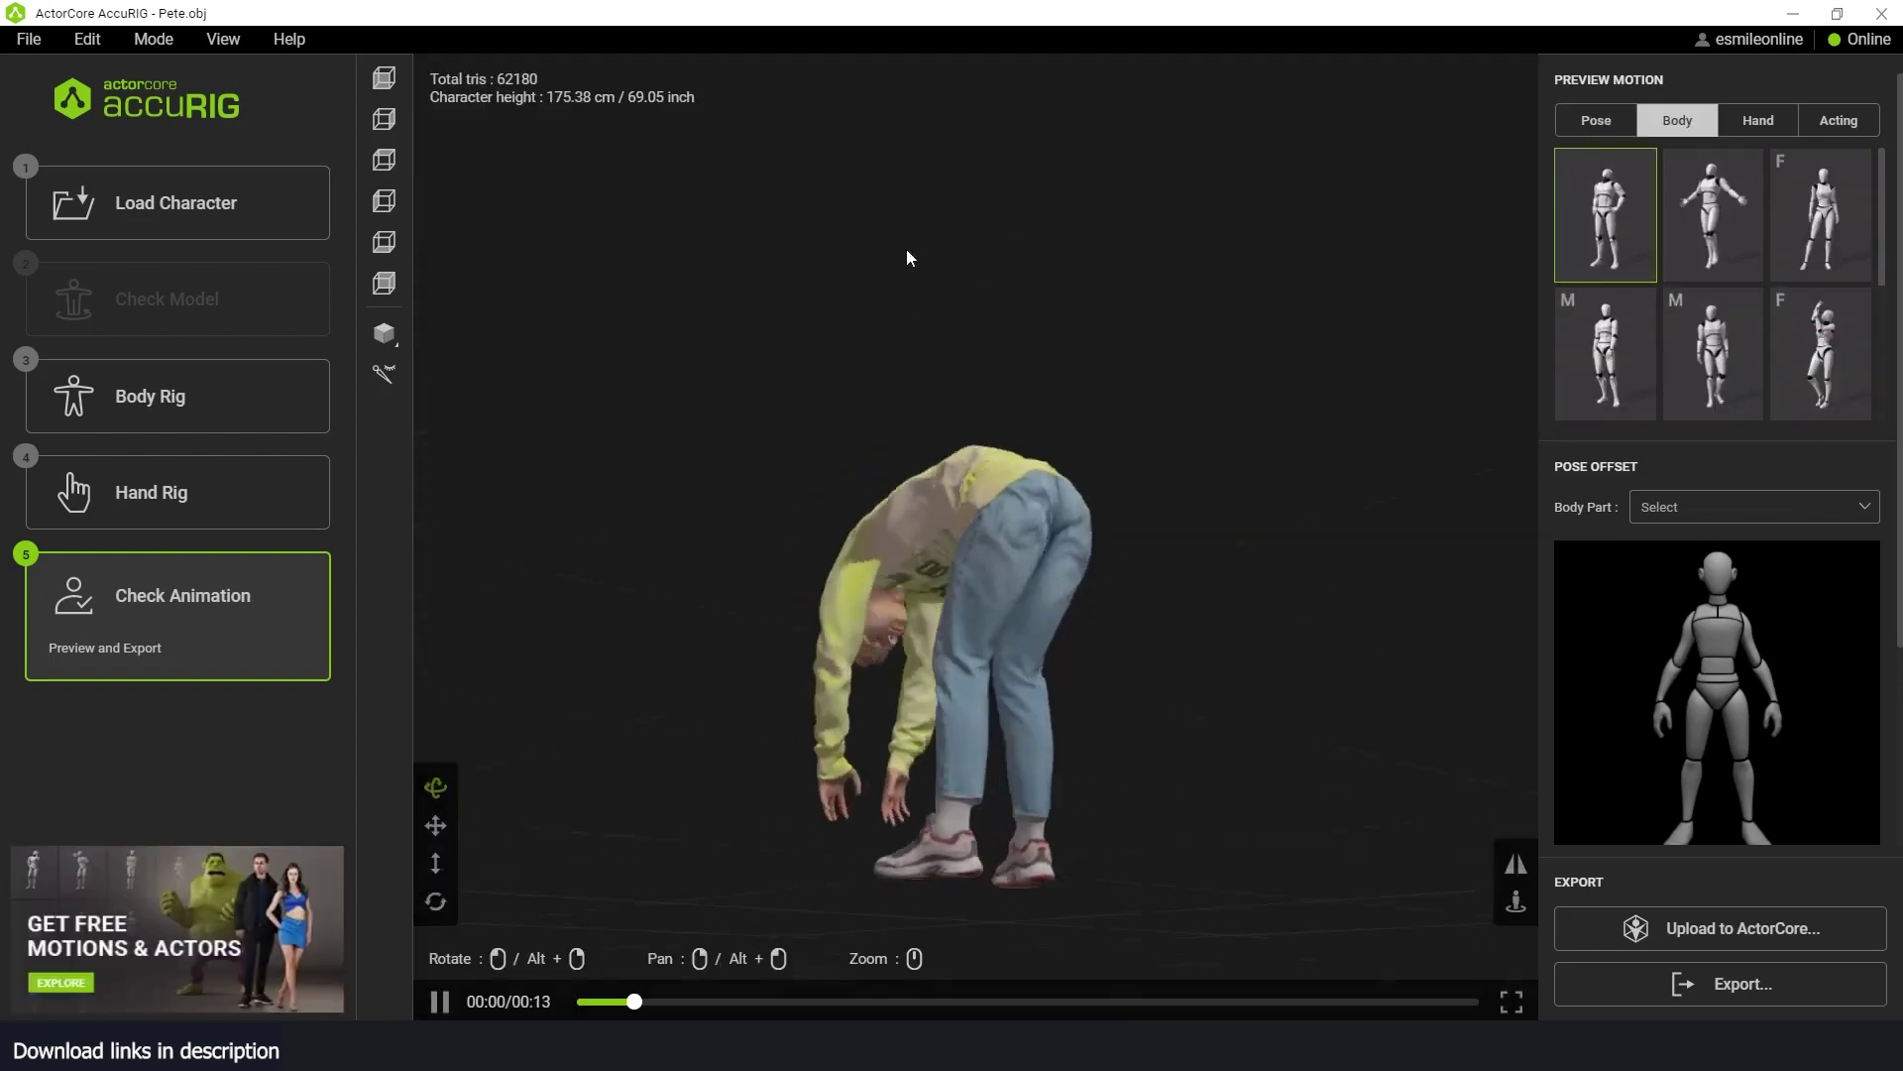
left_click_drag(1062, 374, 1164, 382)
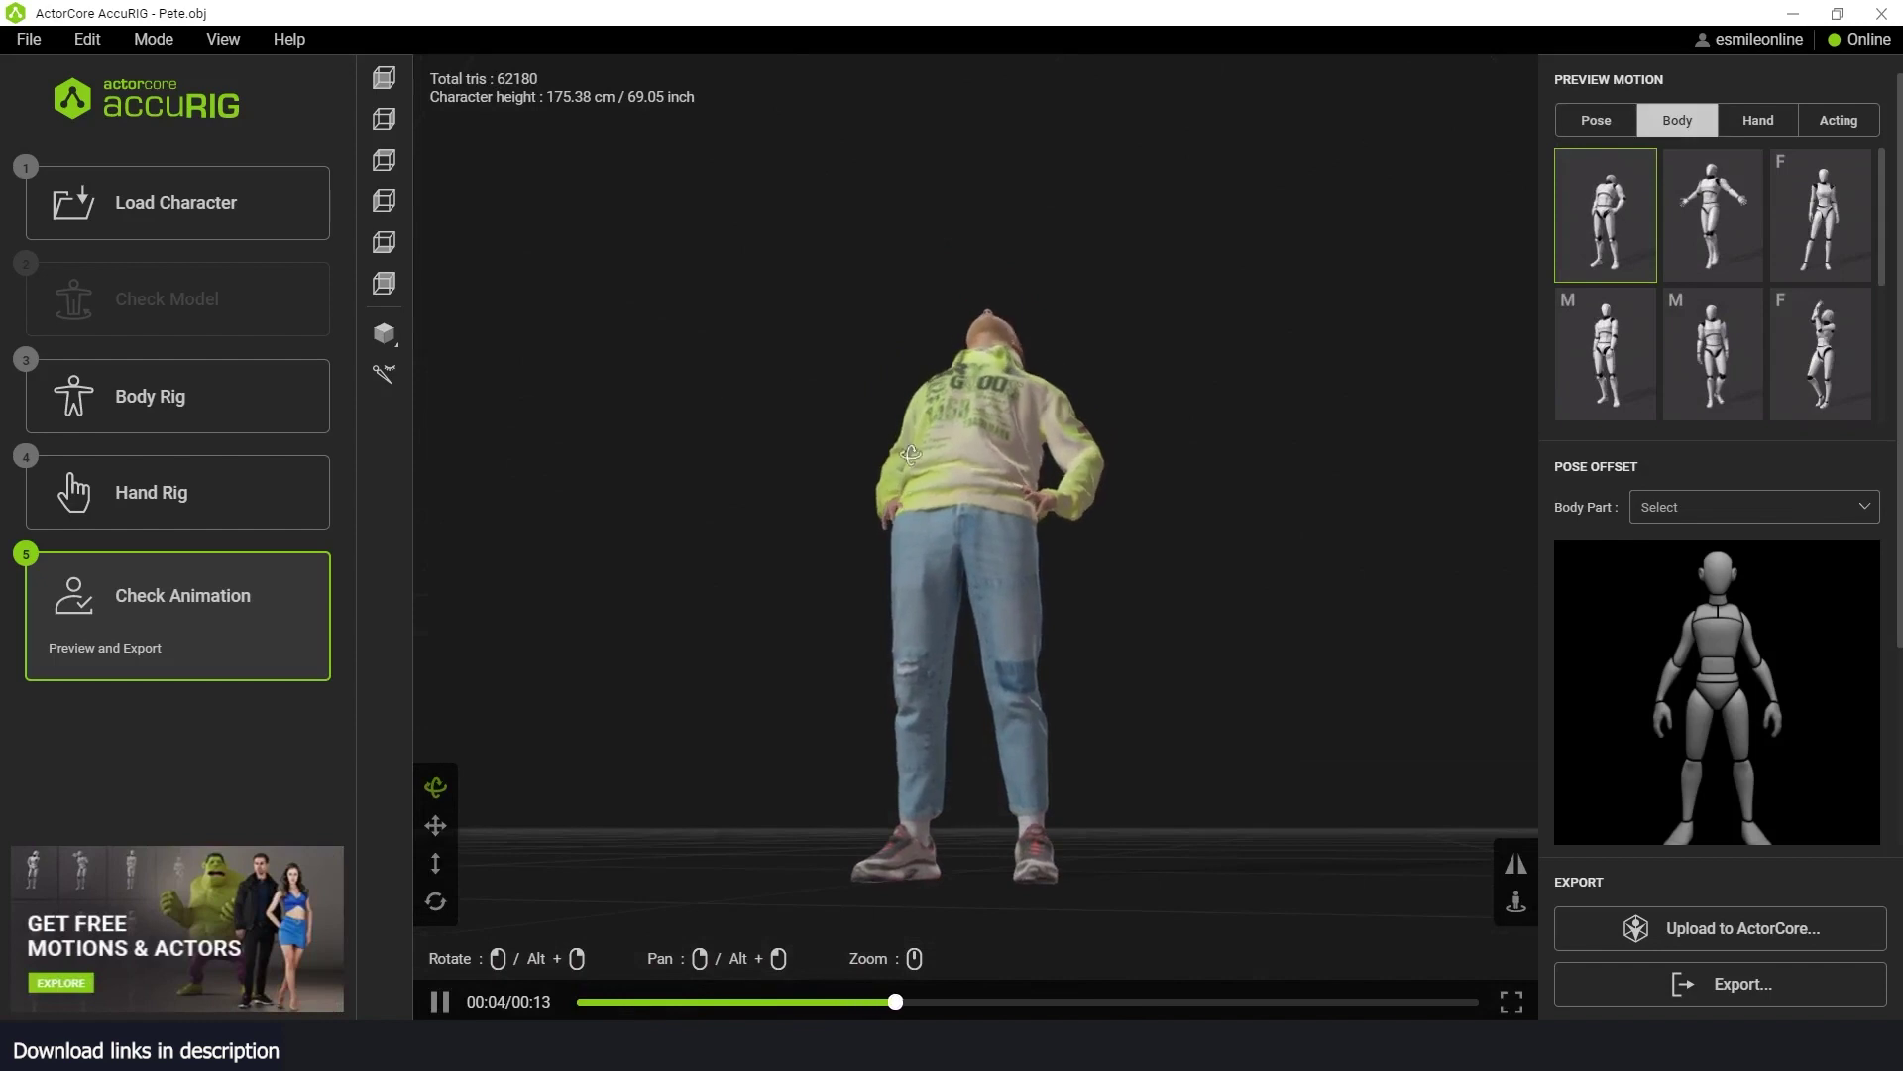
left_click_drag(910, 454, 1186, 503)
scroll(1126, 540, "up", 5)
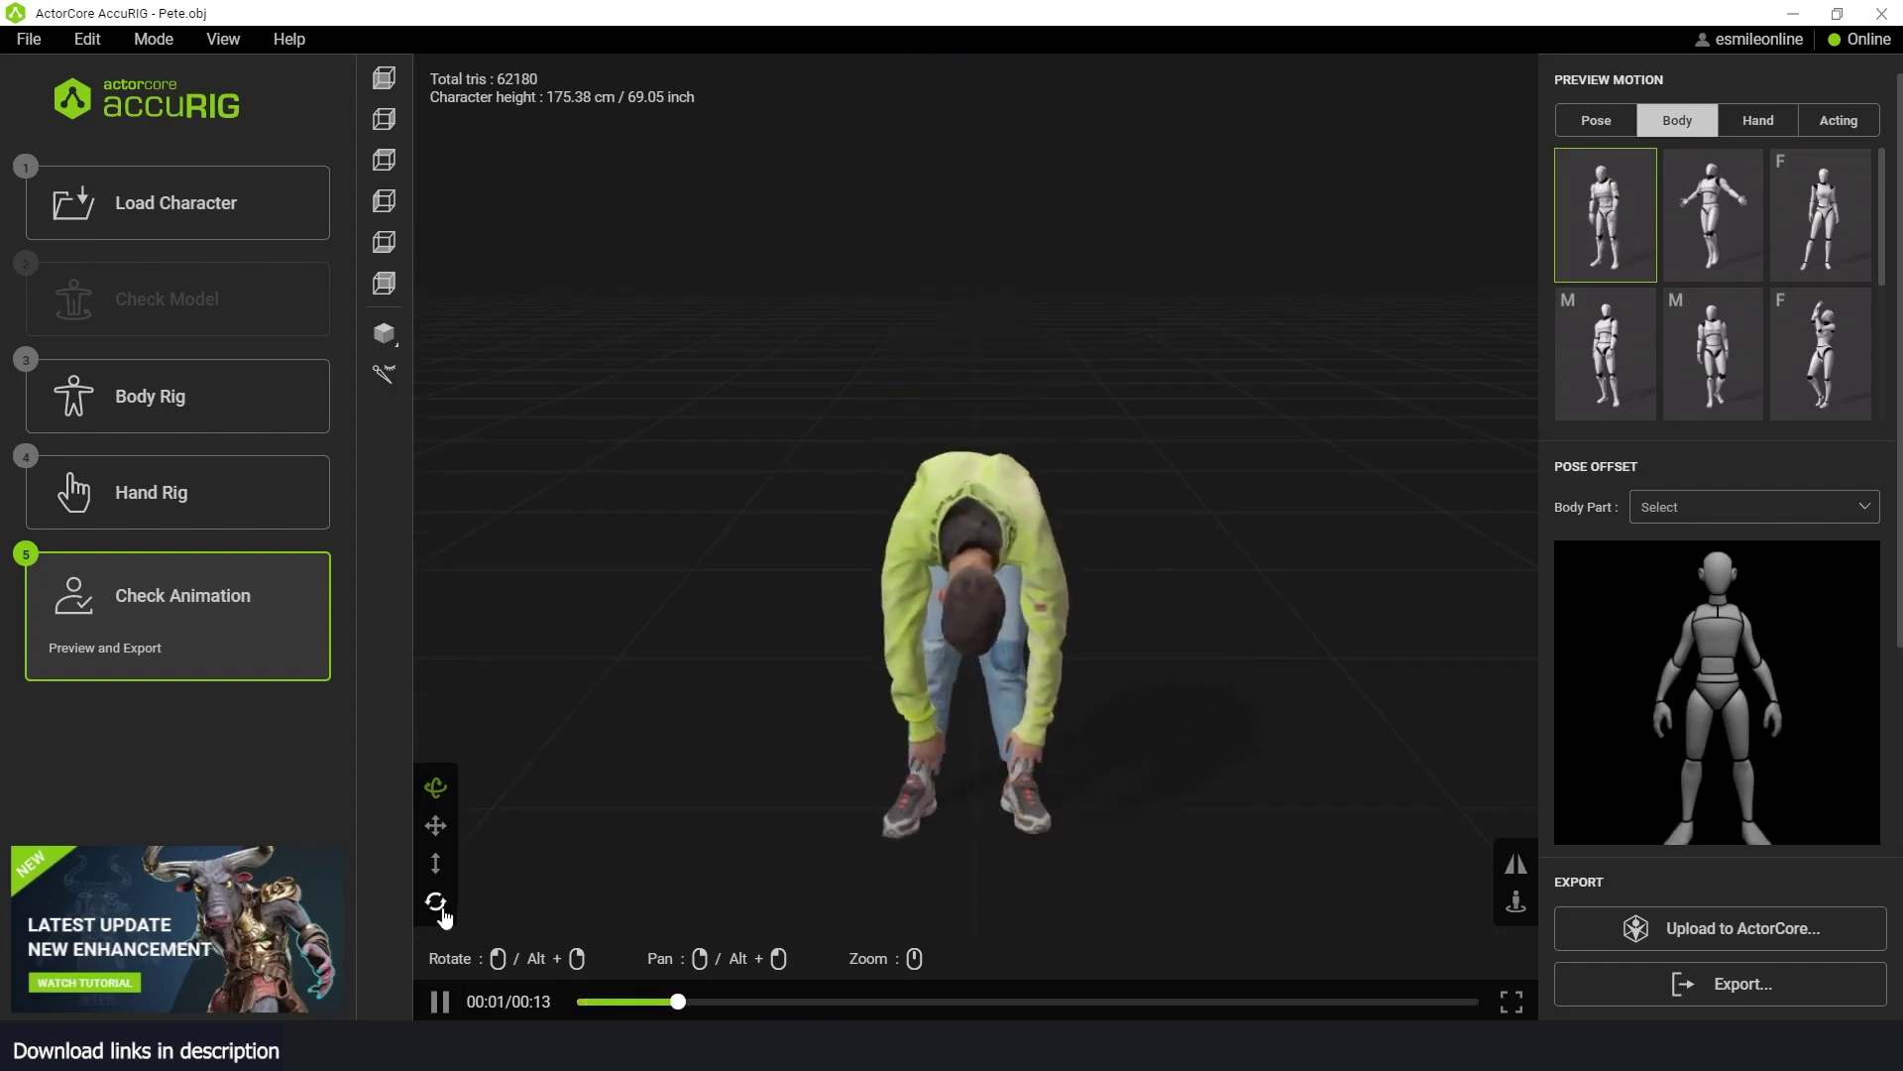
left_click(1758, 120)
- Play two Hand gesture motions on Pete and inspect them up close and in profile
left_click(1608, 238)
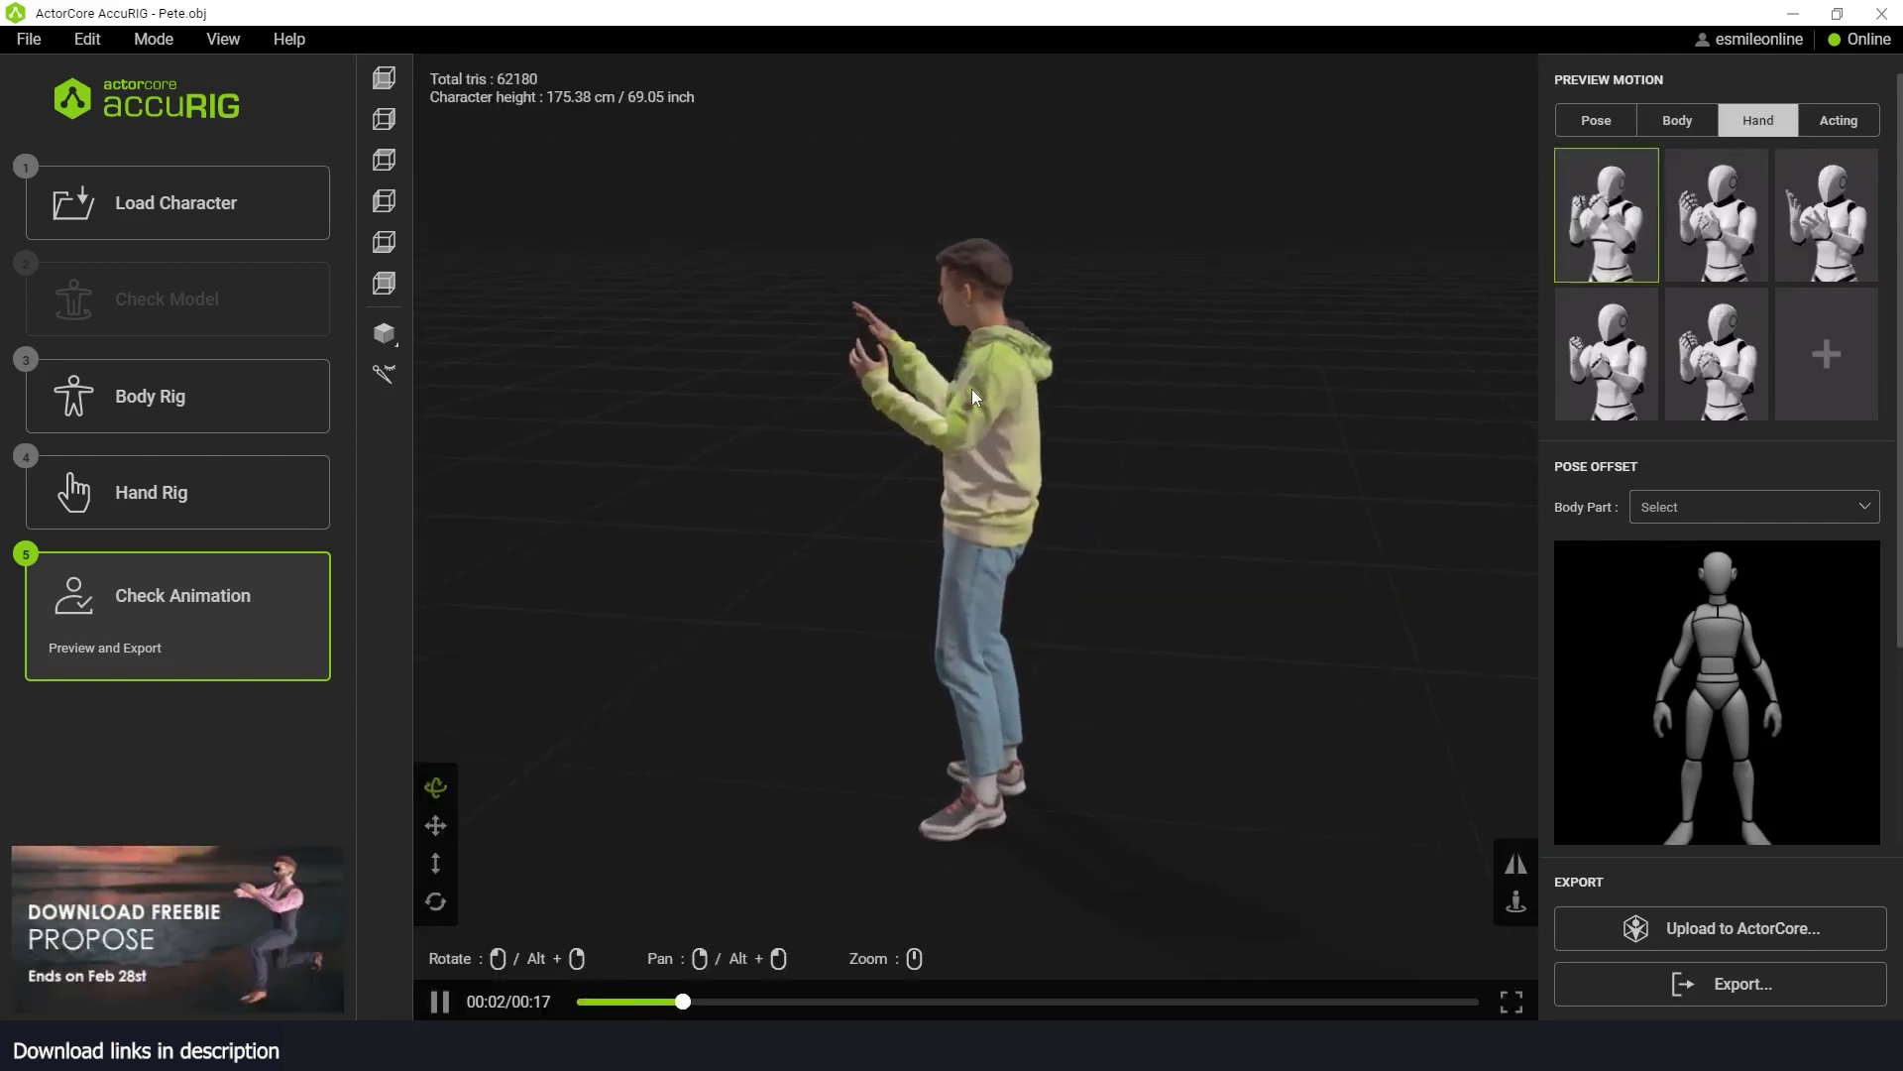
scroll(998, 396, "down", 3)
scroll(998, 397, "up", 4)
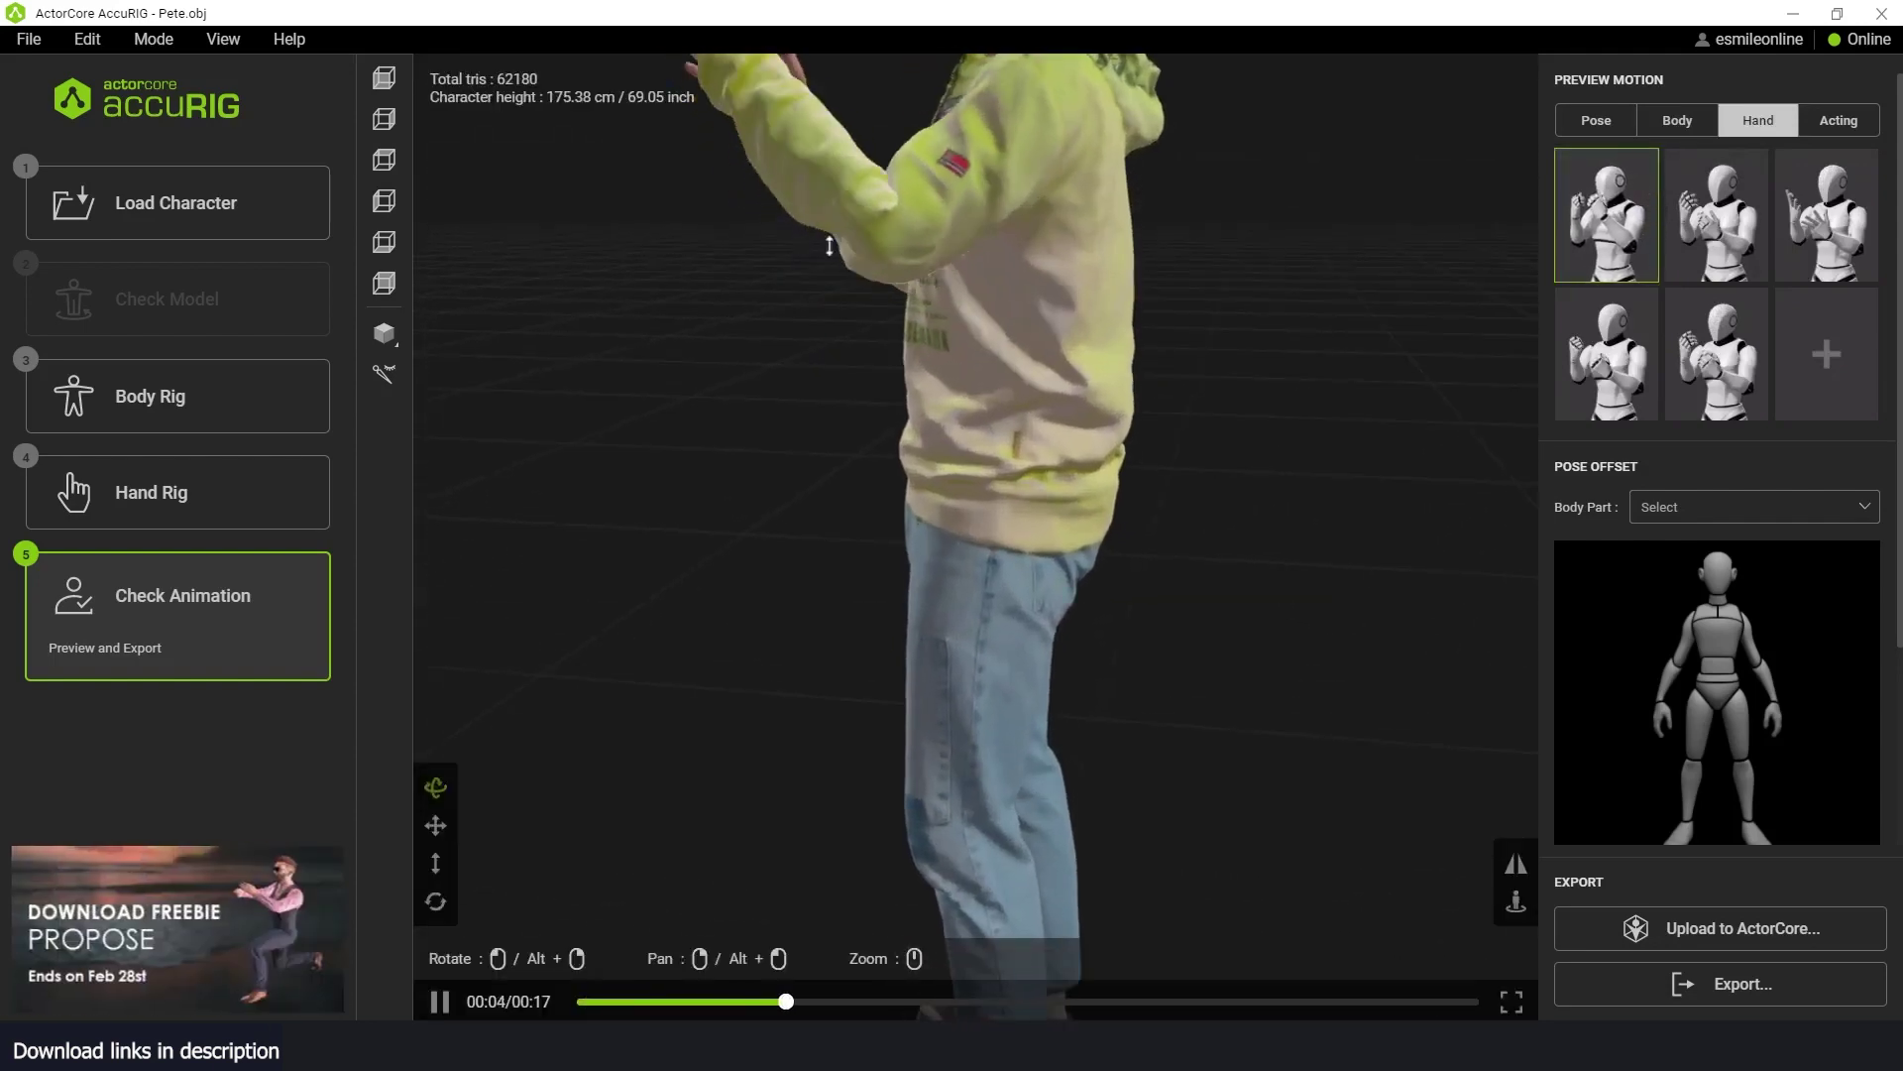
scroll(829, 213, "down", 2)
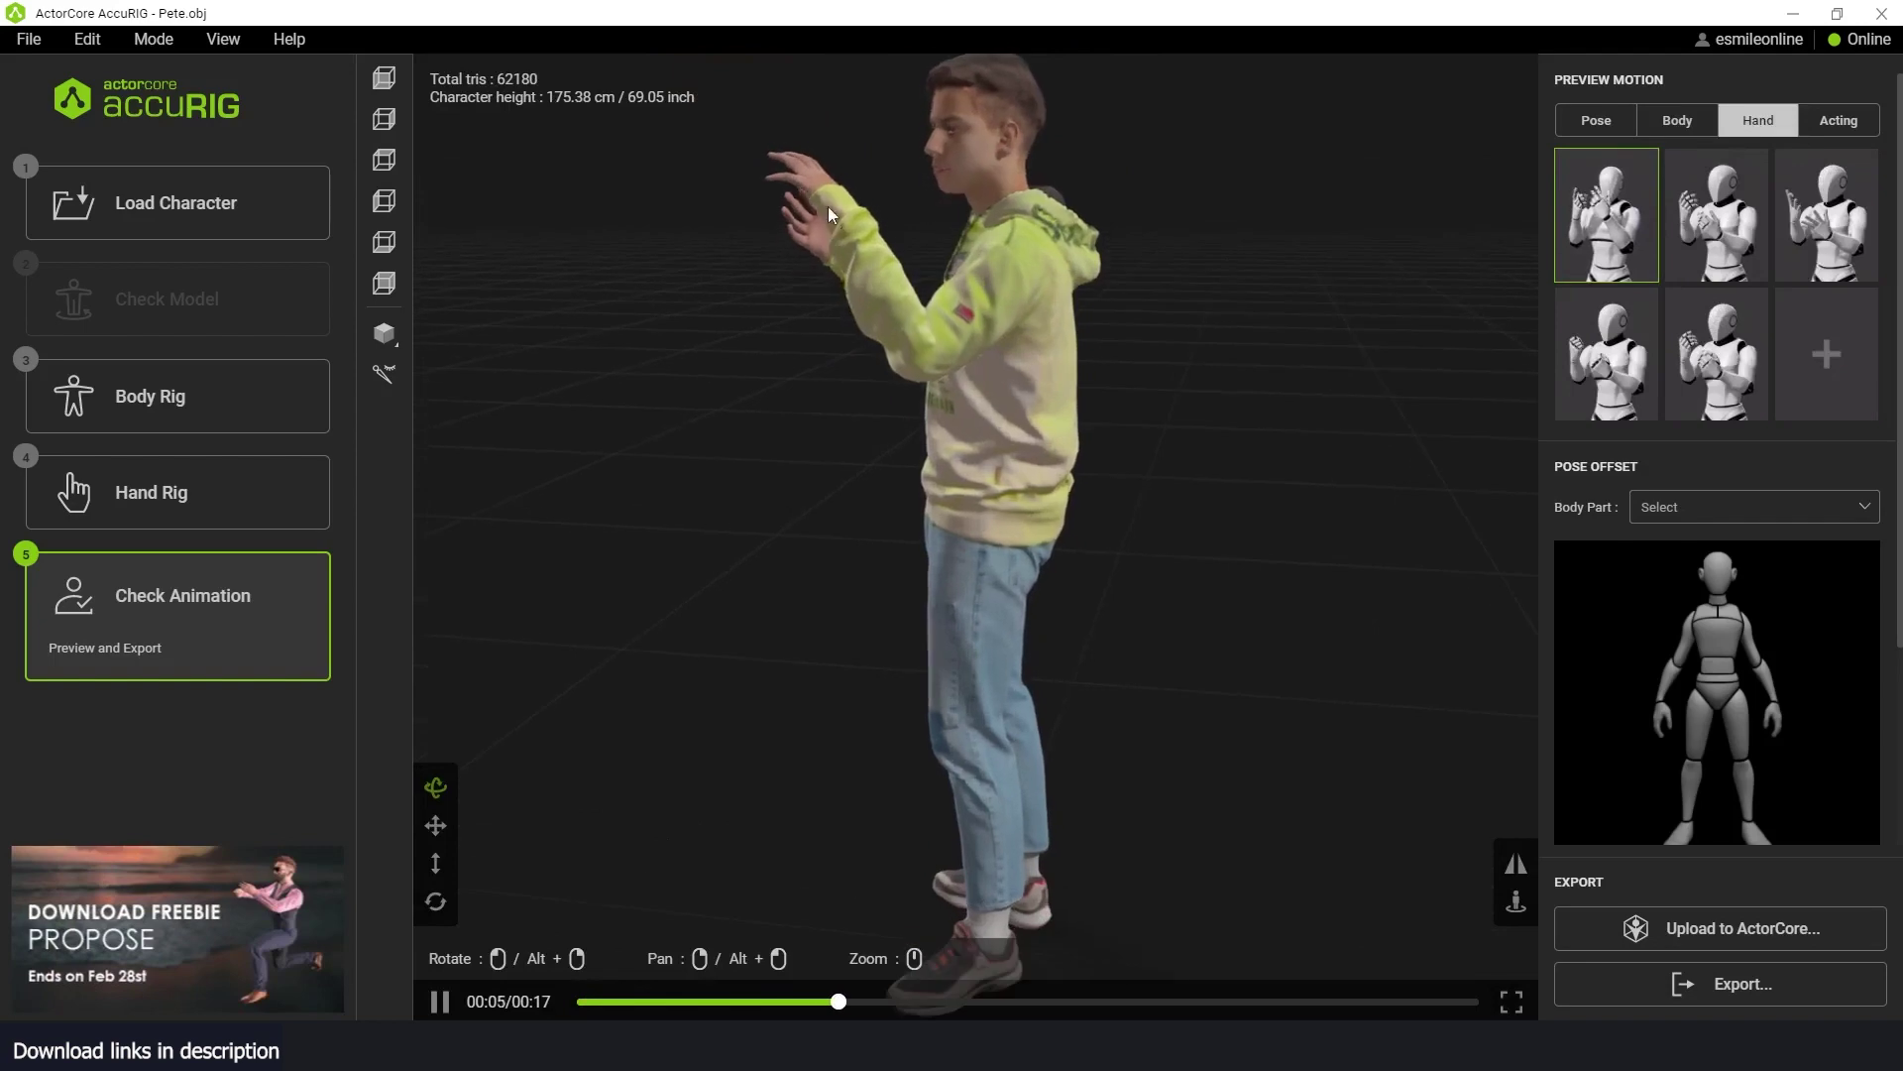
scroll(871, 502, "up", 5)
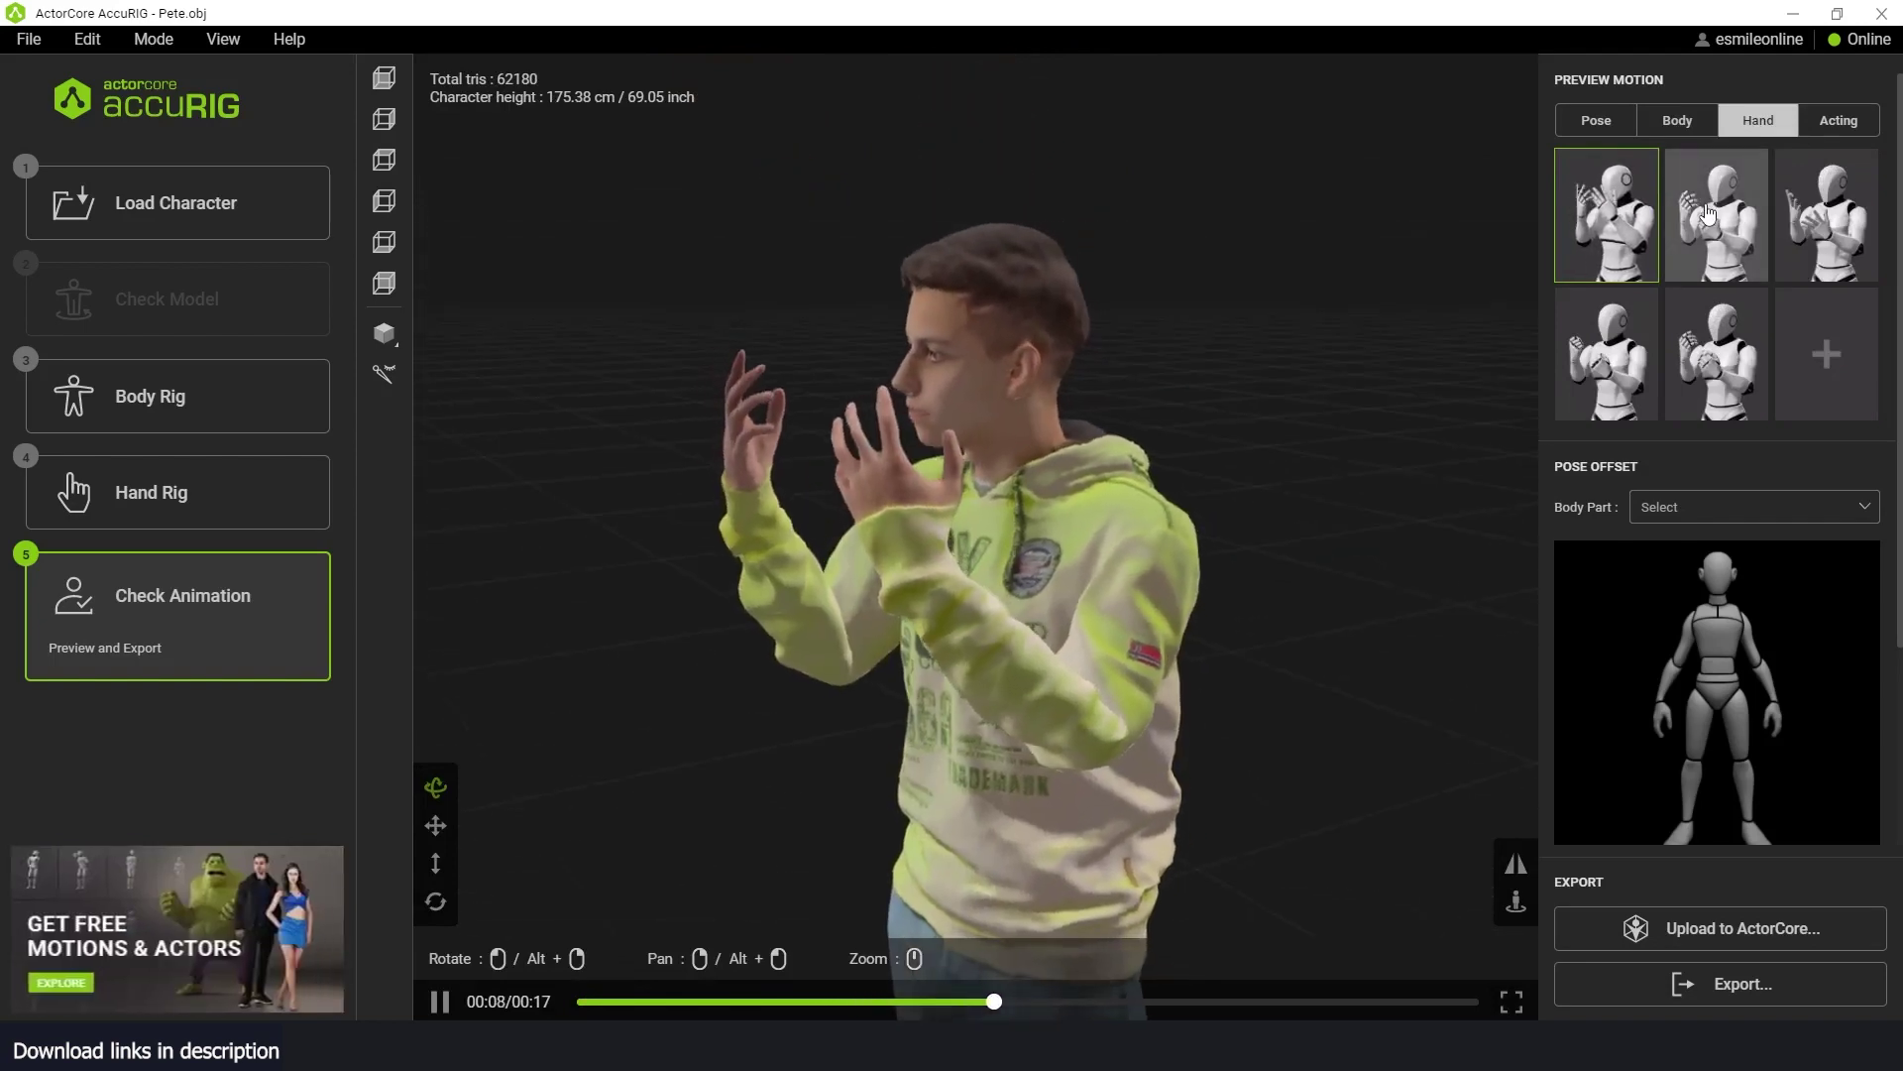
left_click(1676, 374)
left_click_drag(1255, 425, 1155, 359)
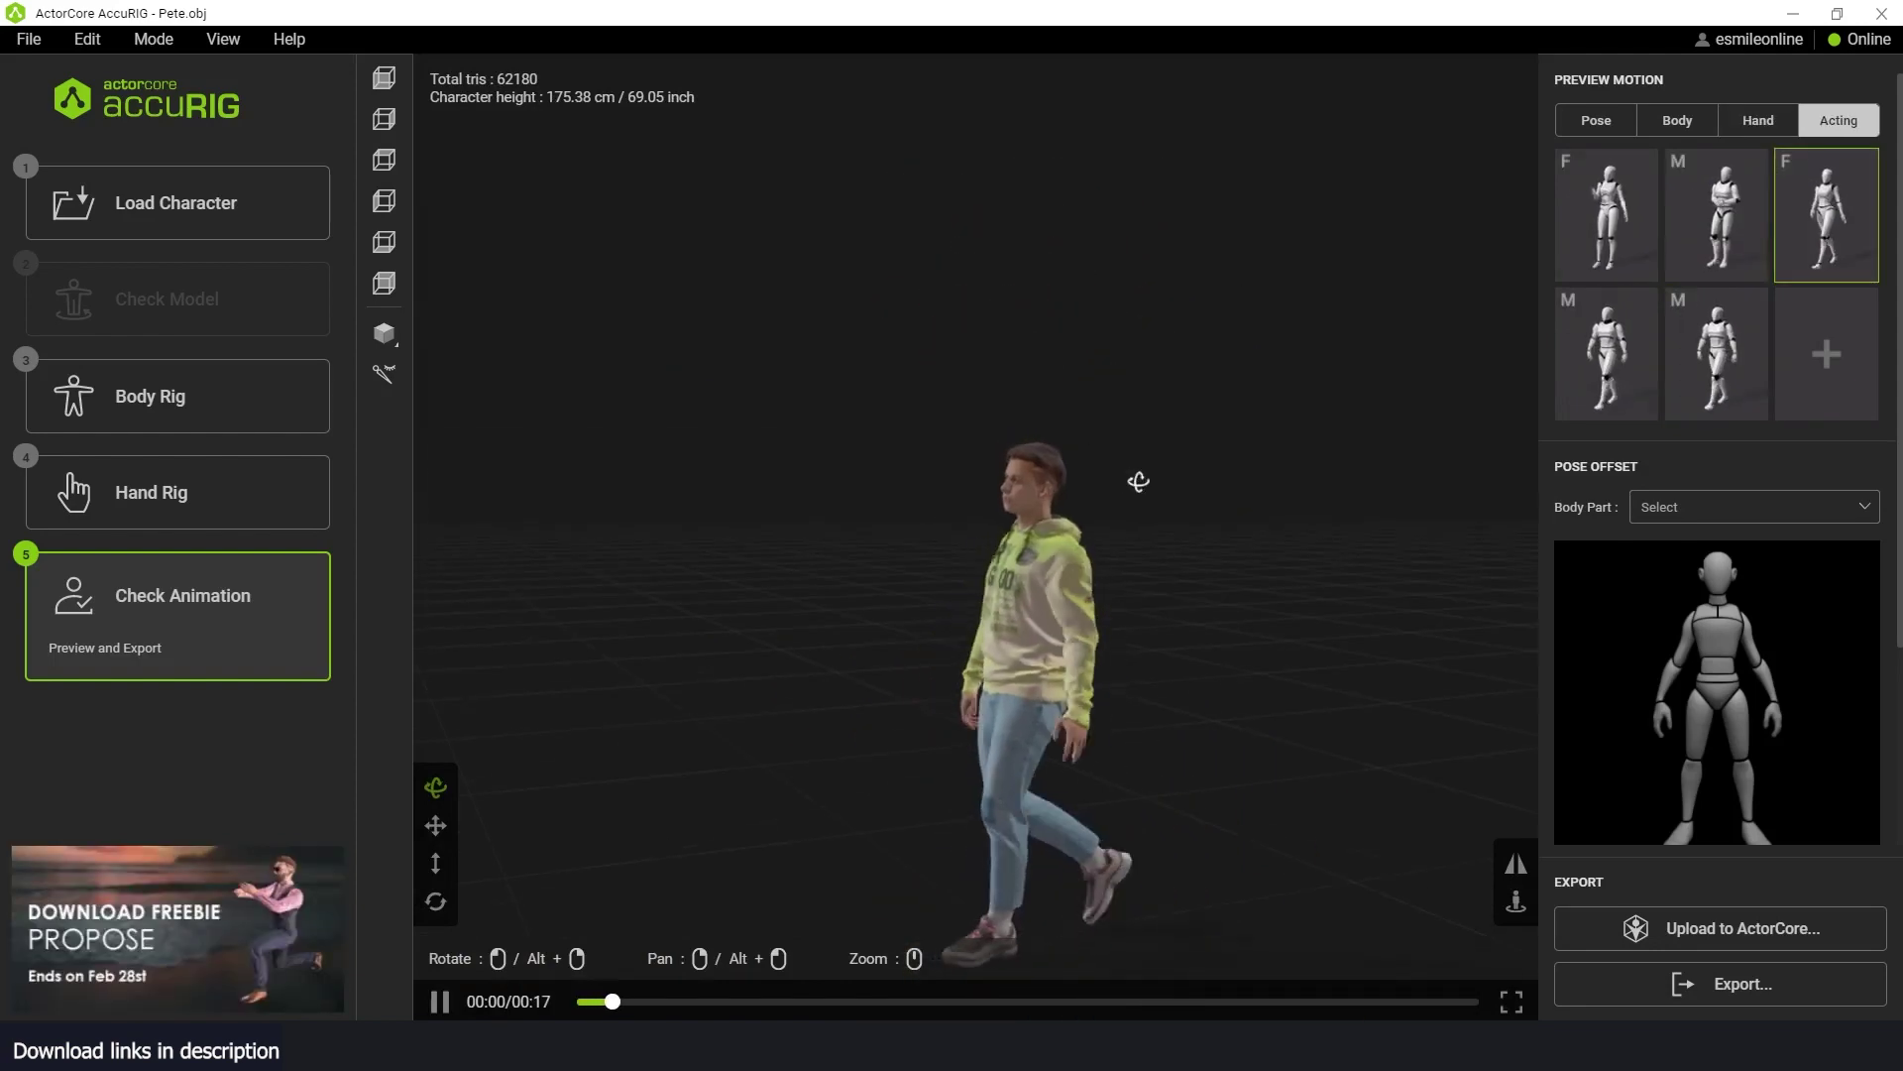
- Preview the second and first Acting motions on Pete, then bring up the Export dialog
scroll(1145, 528, "up", 5)
scroll(1179, 397, "down", 5)
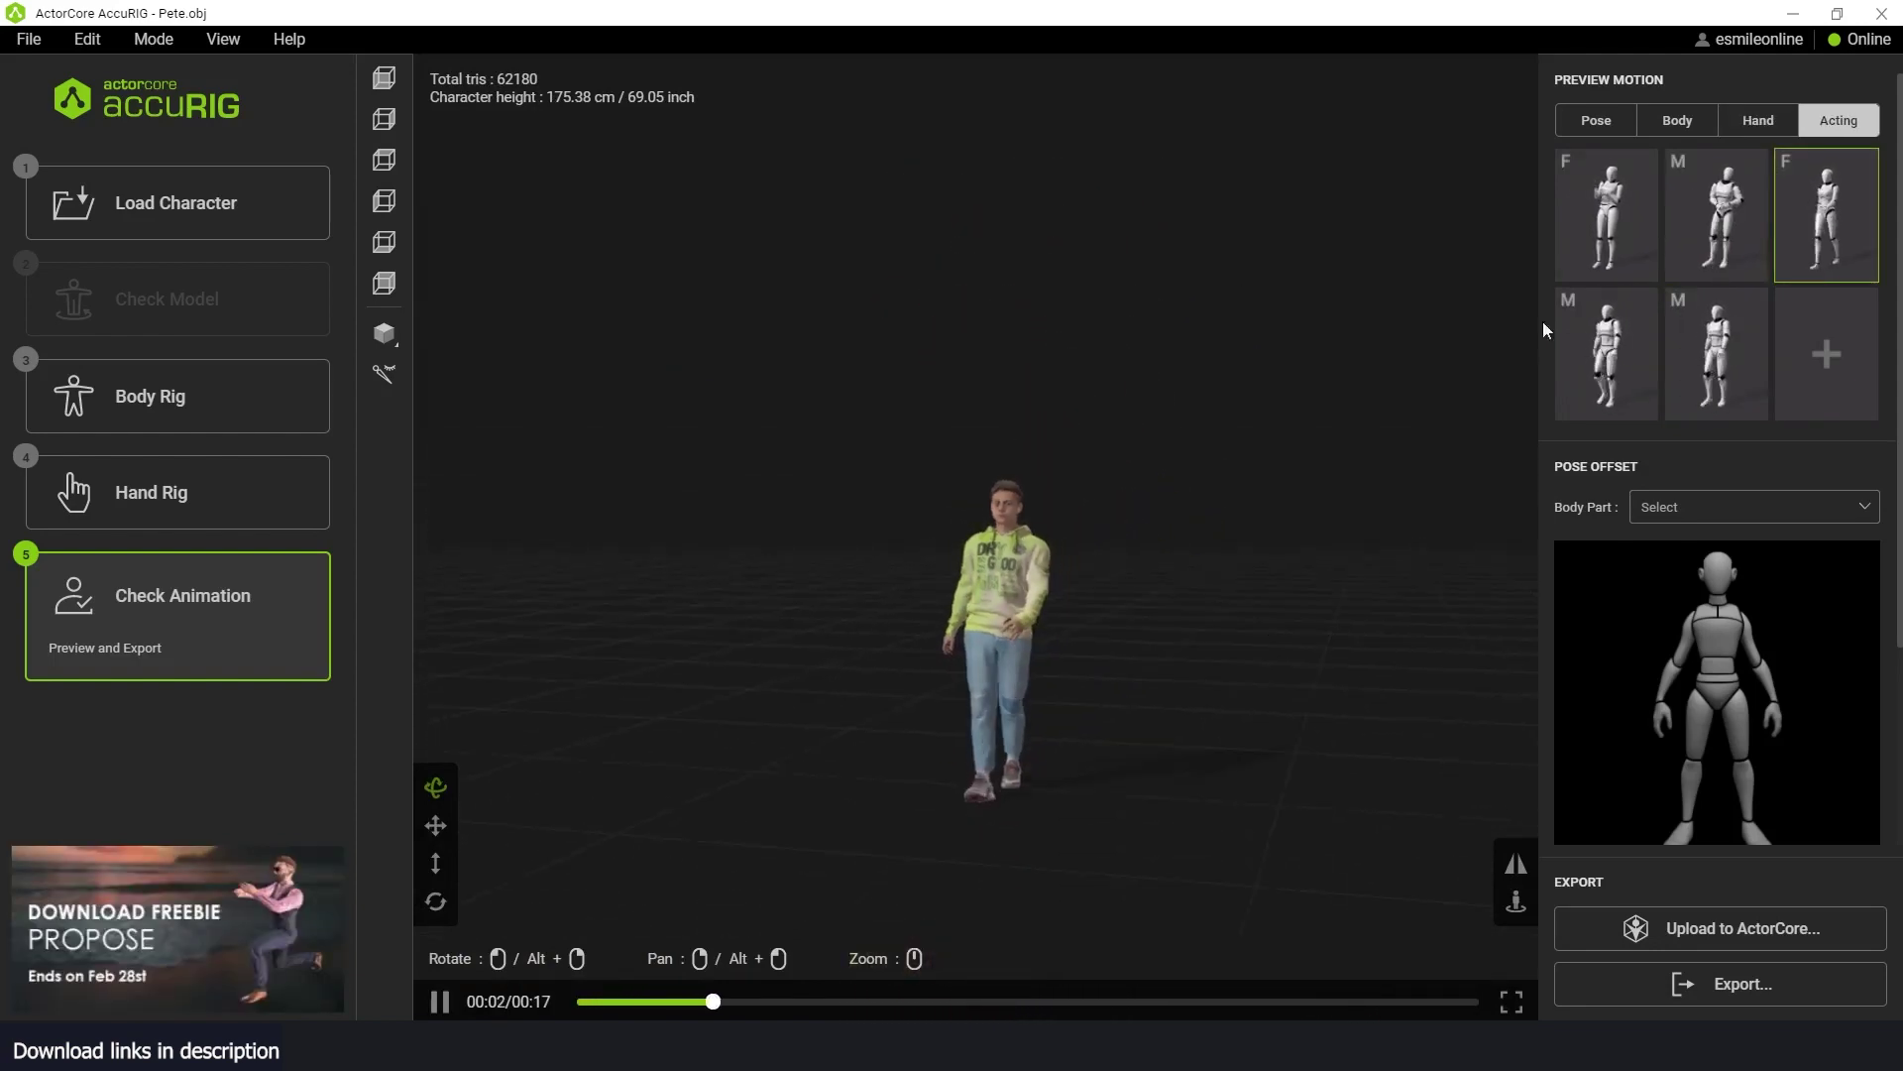
left_click(1716, 215)
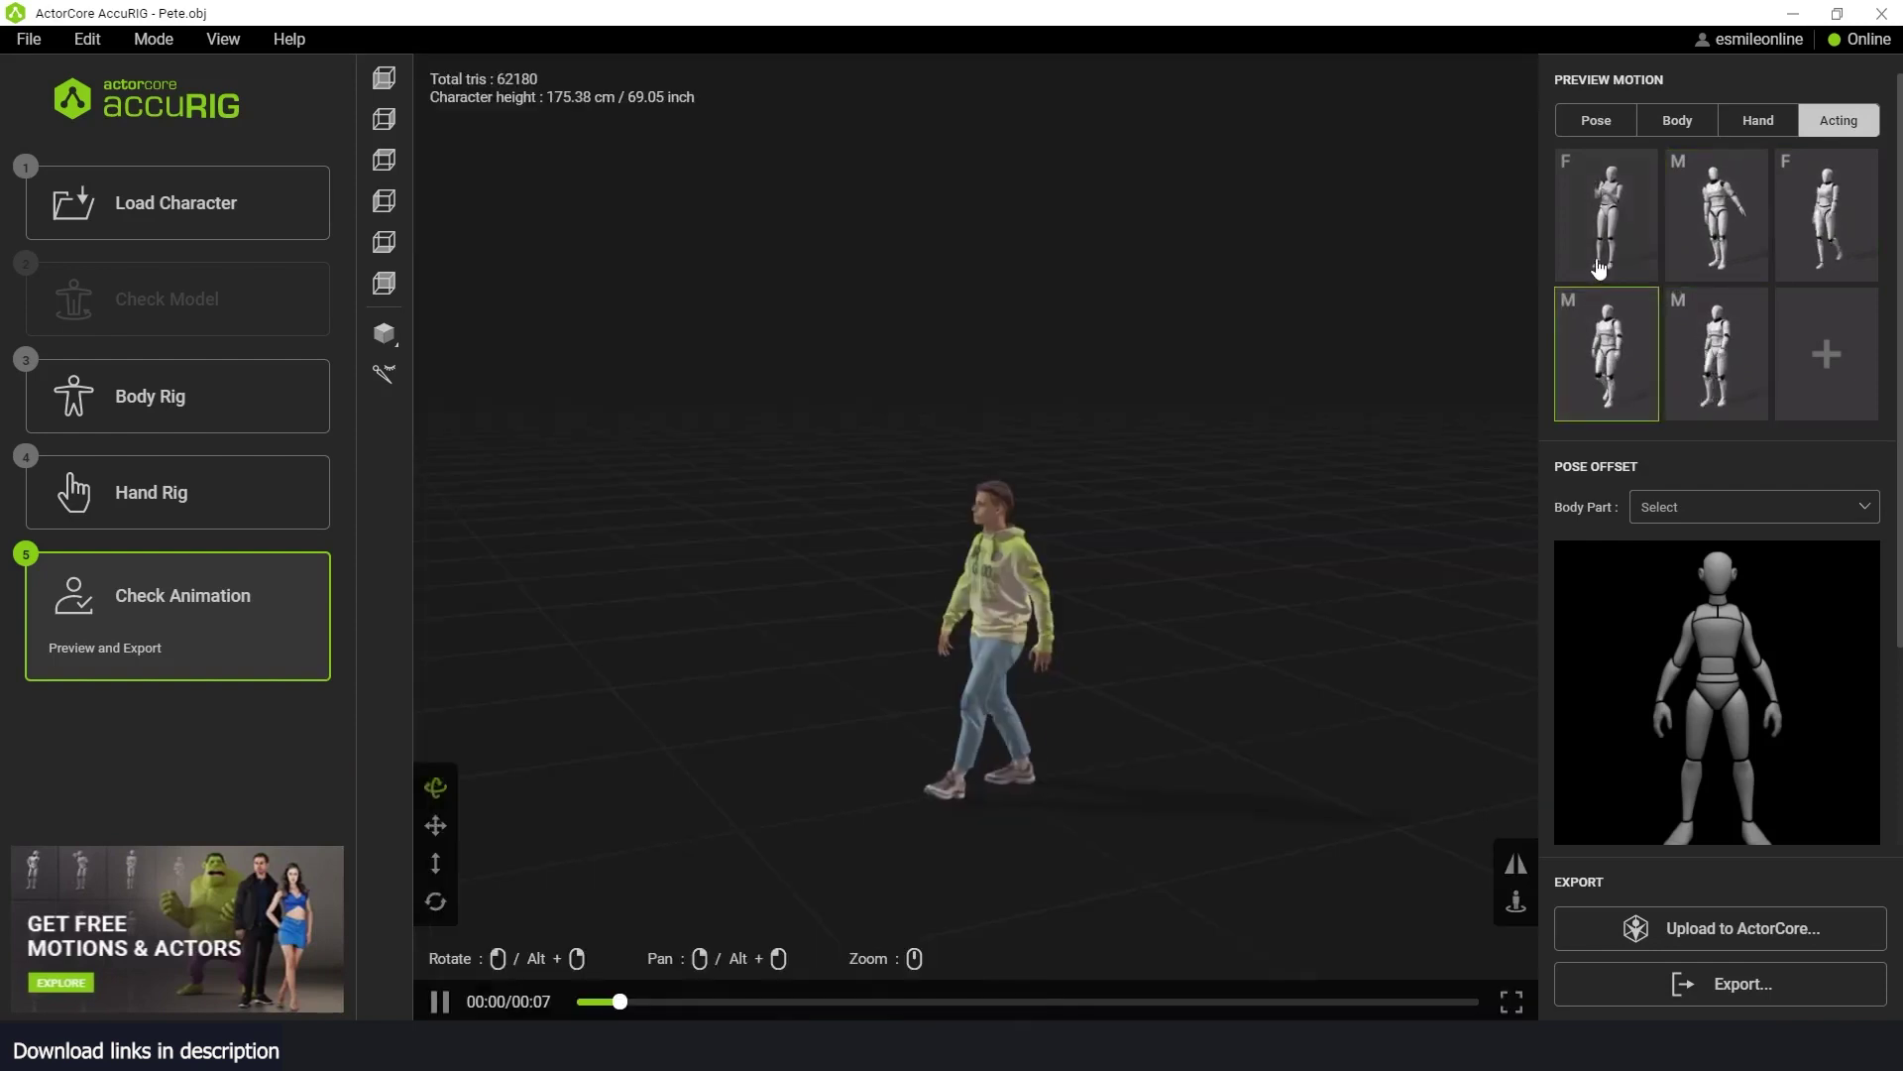
left_click(1606, 218)
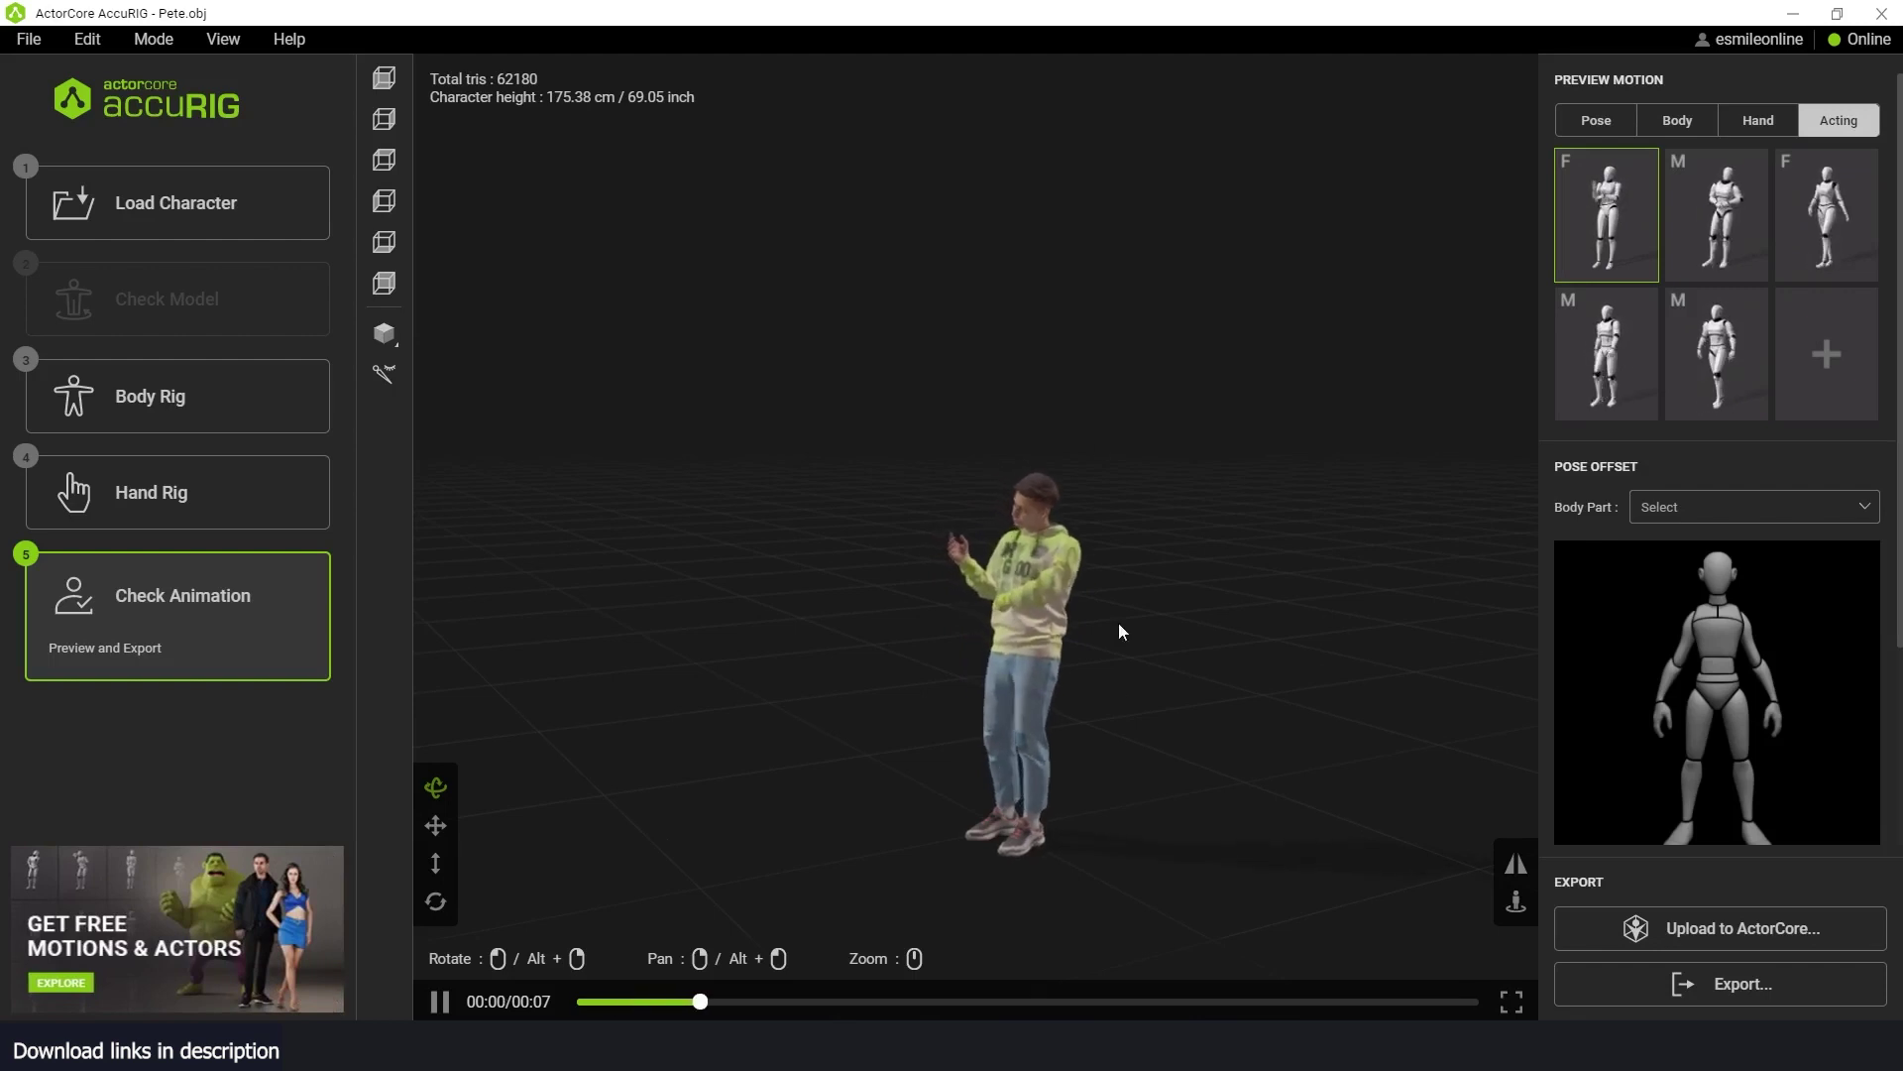
left_click(1699, 979)
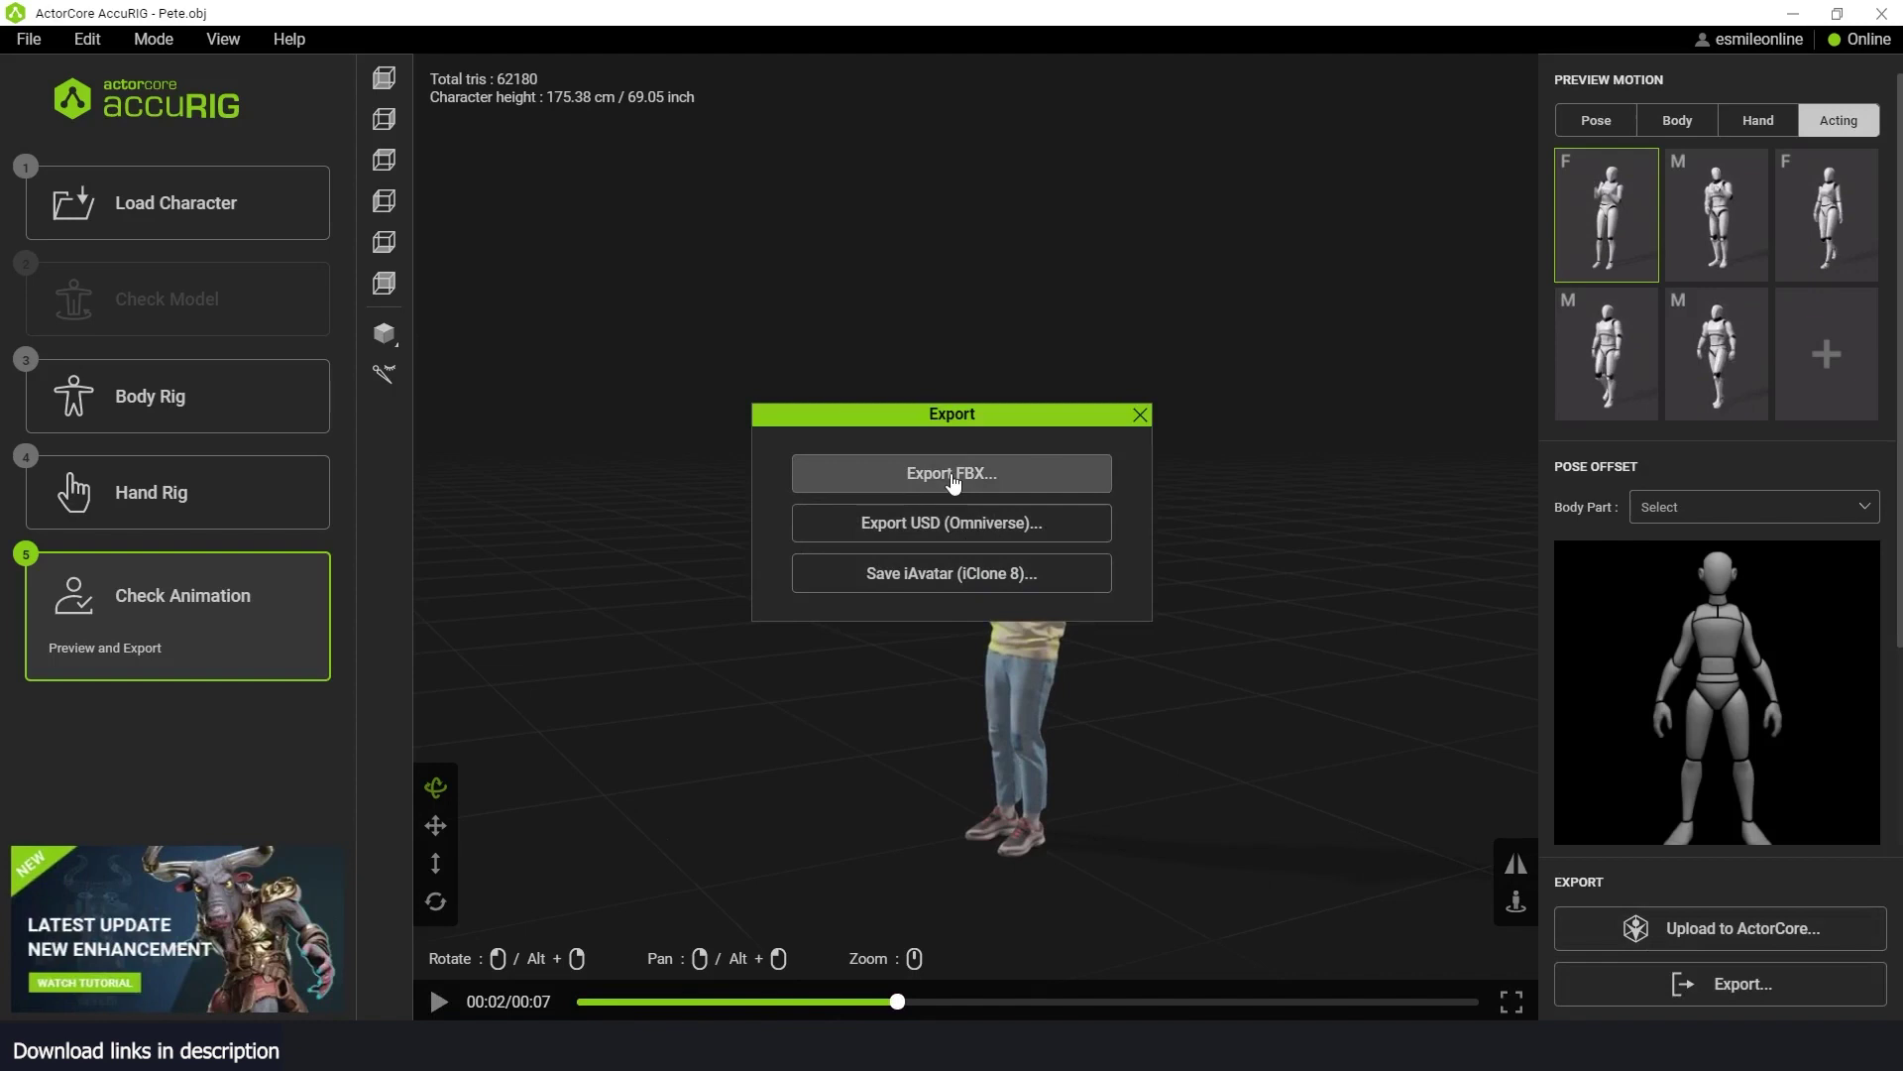
- Export Pete as FBX targeting Blender, with Original texture size and Embed Texture enabled
left_click(952, 475)
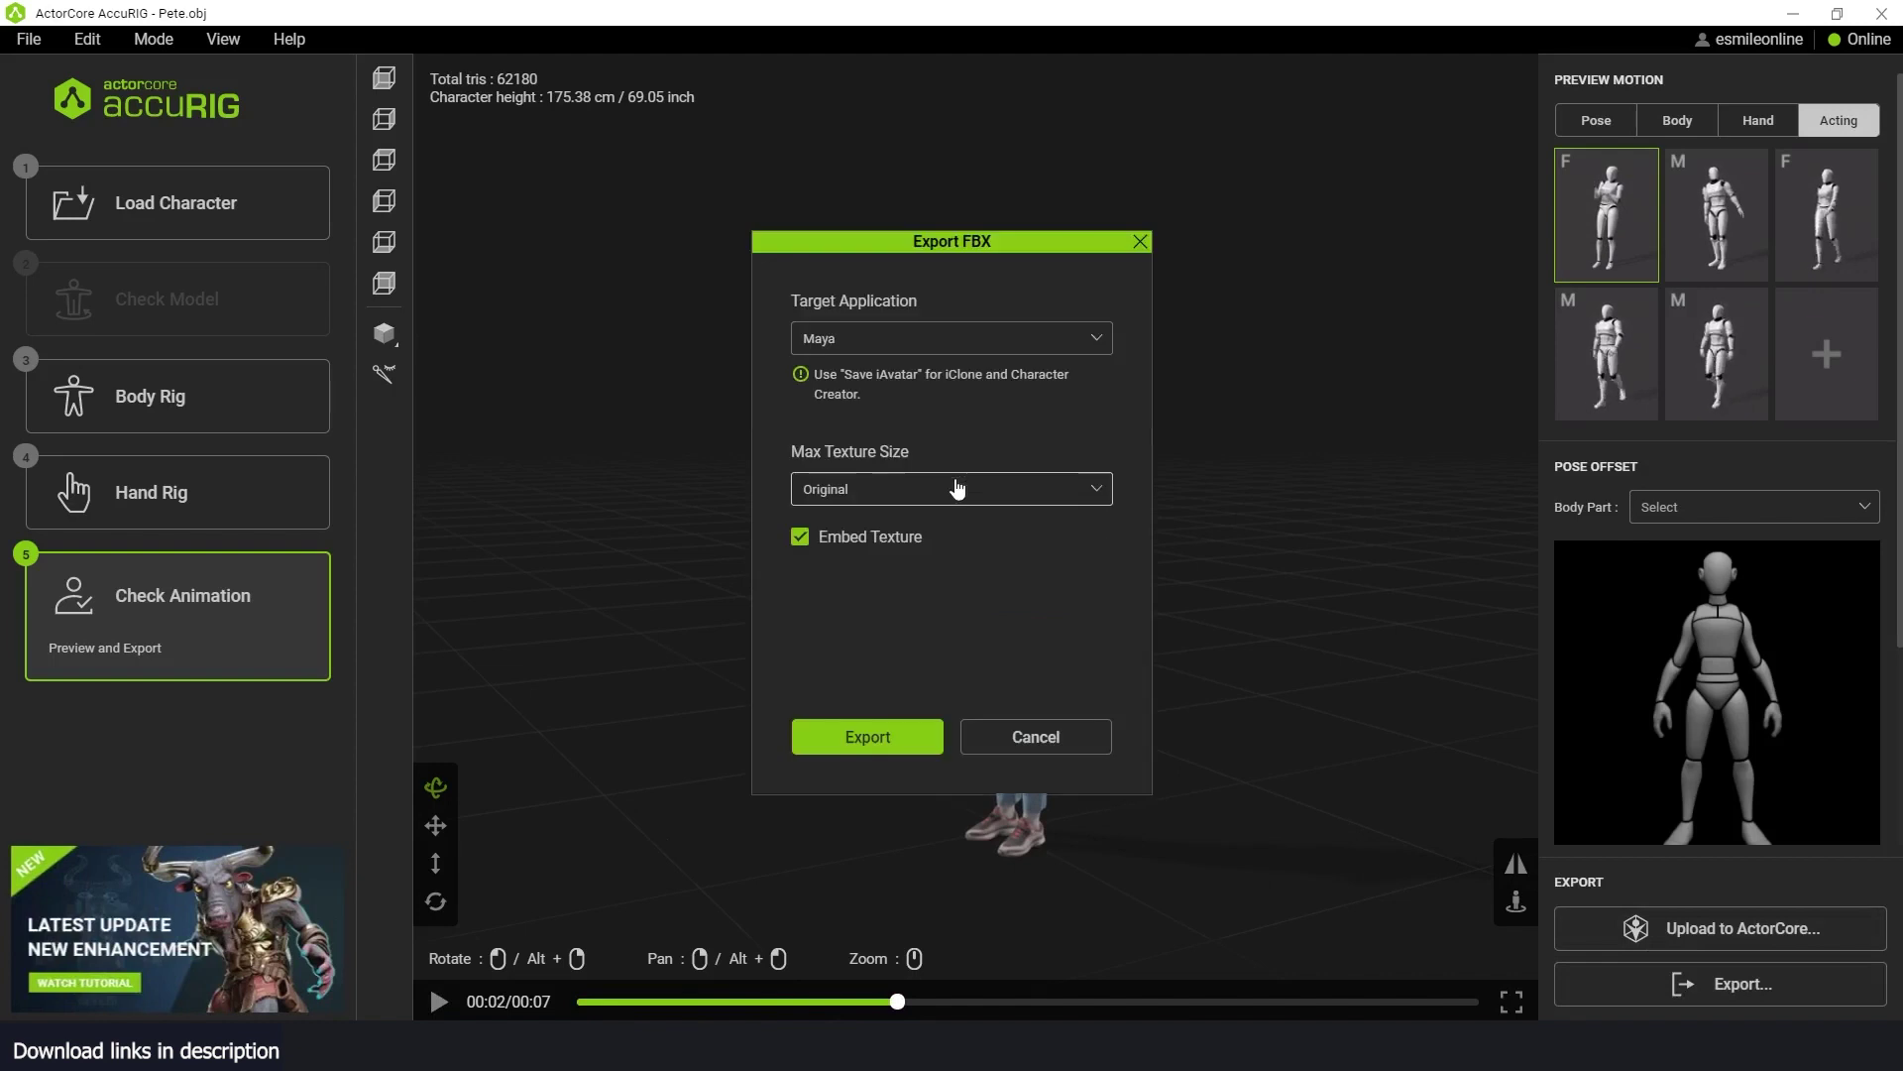
left_click(1010, 341)
left_click(850, 545)
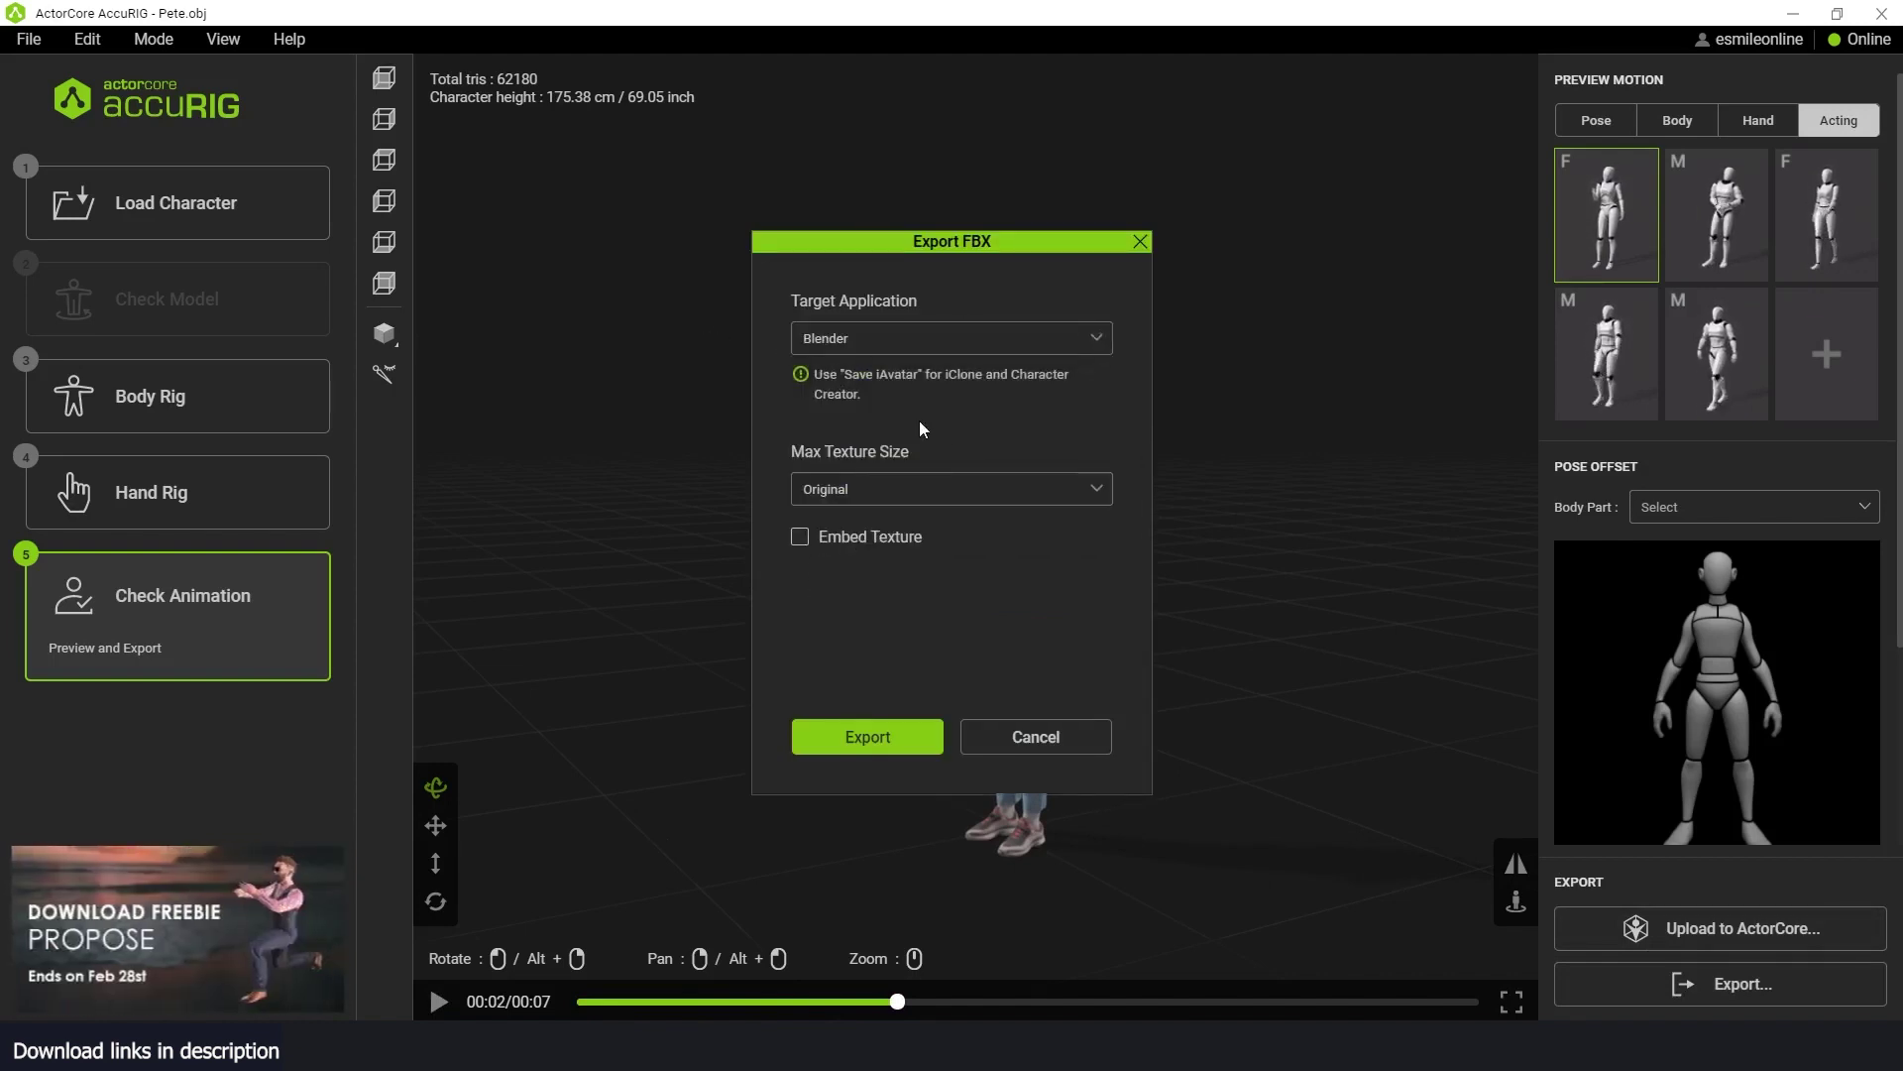
left_click(951, 490)
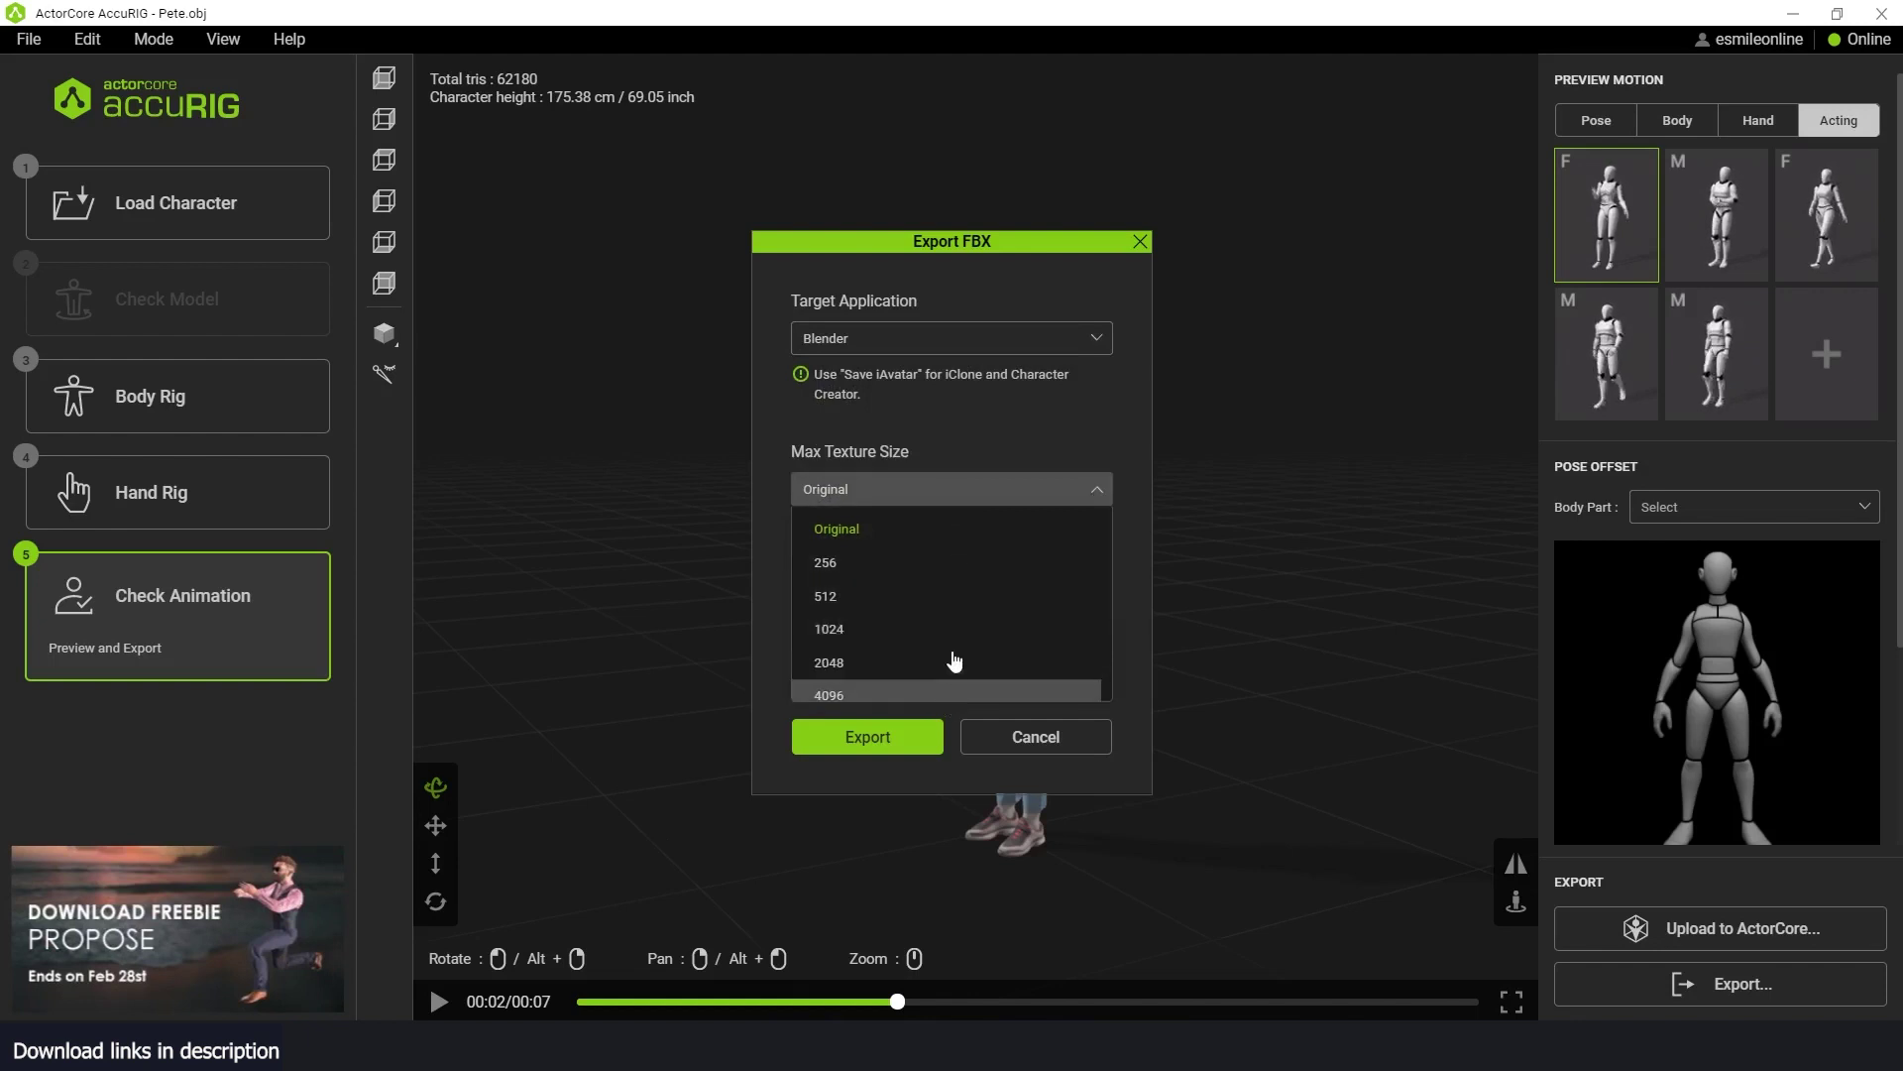
scroll(952, 654, "down", 1)
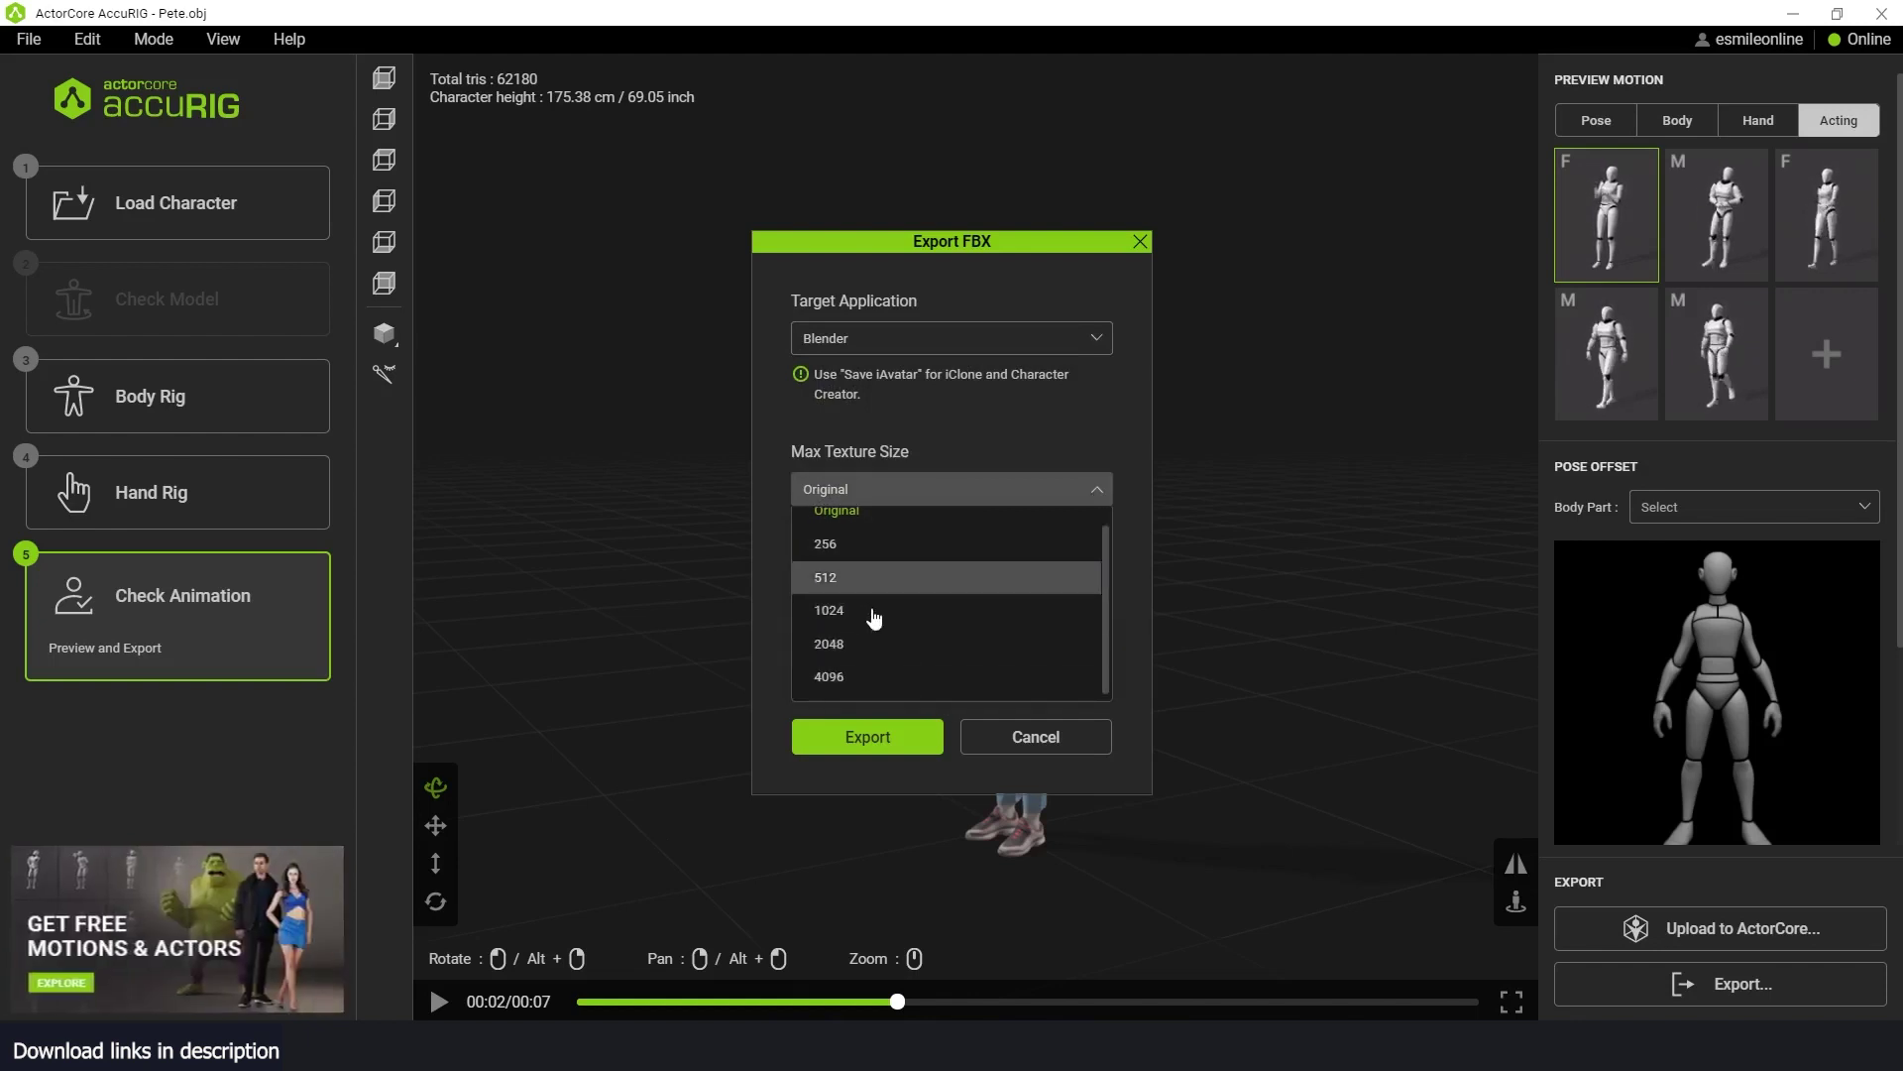
left_click(944, 449)
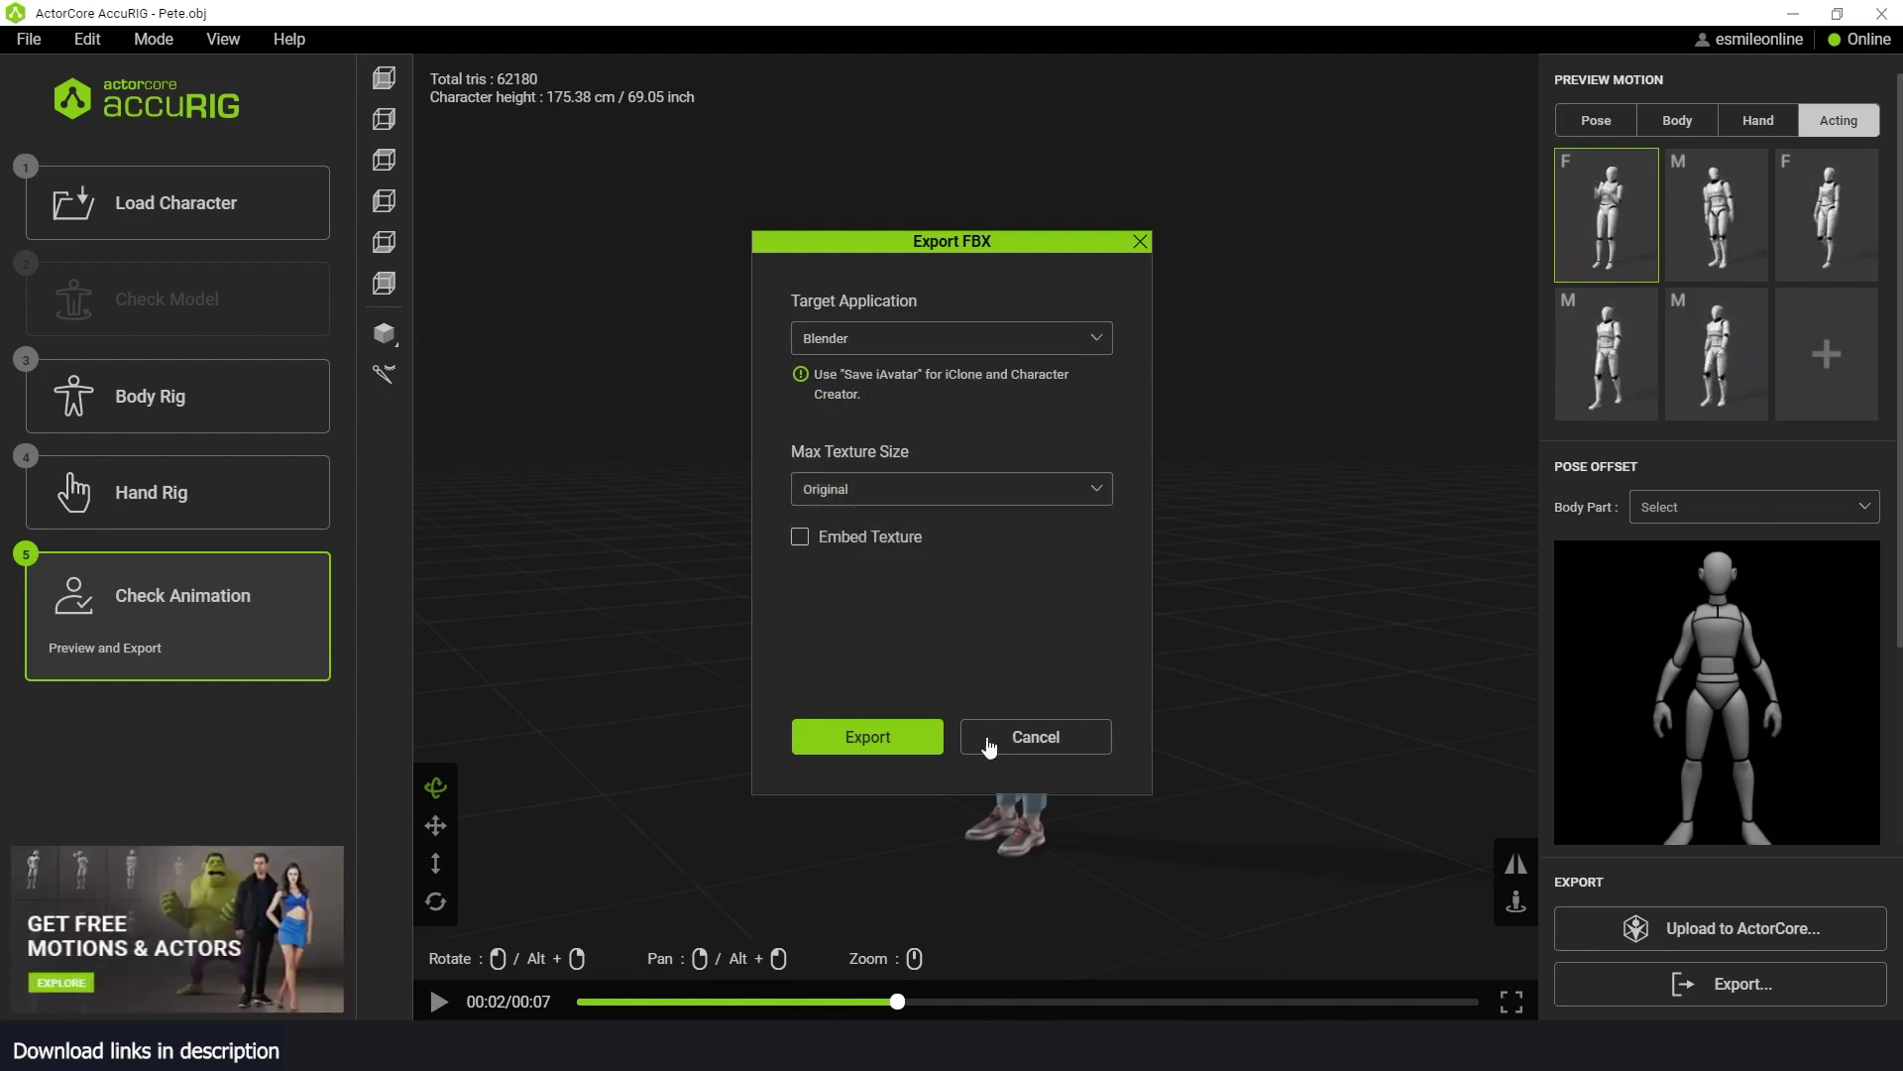
left_click(887, 540)
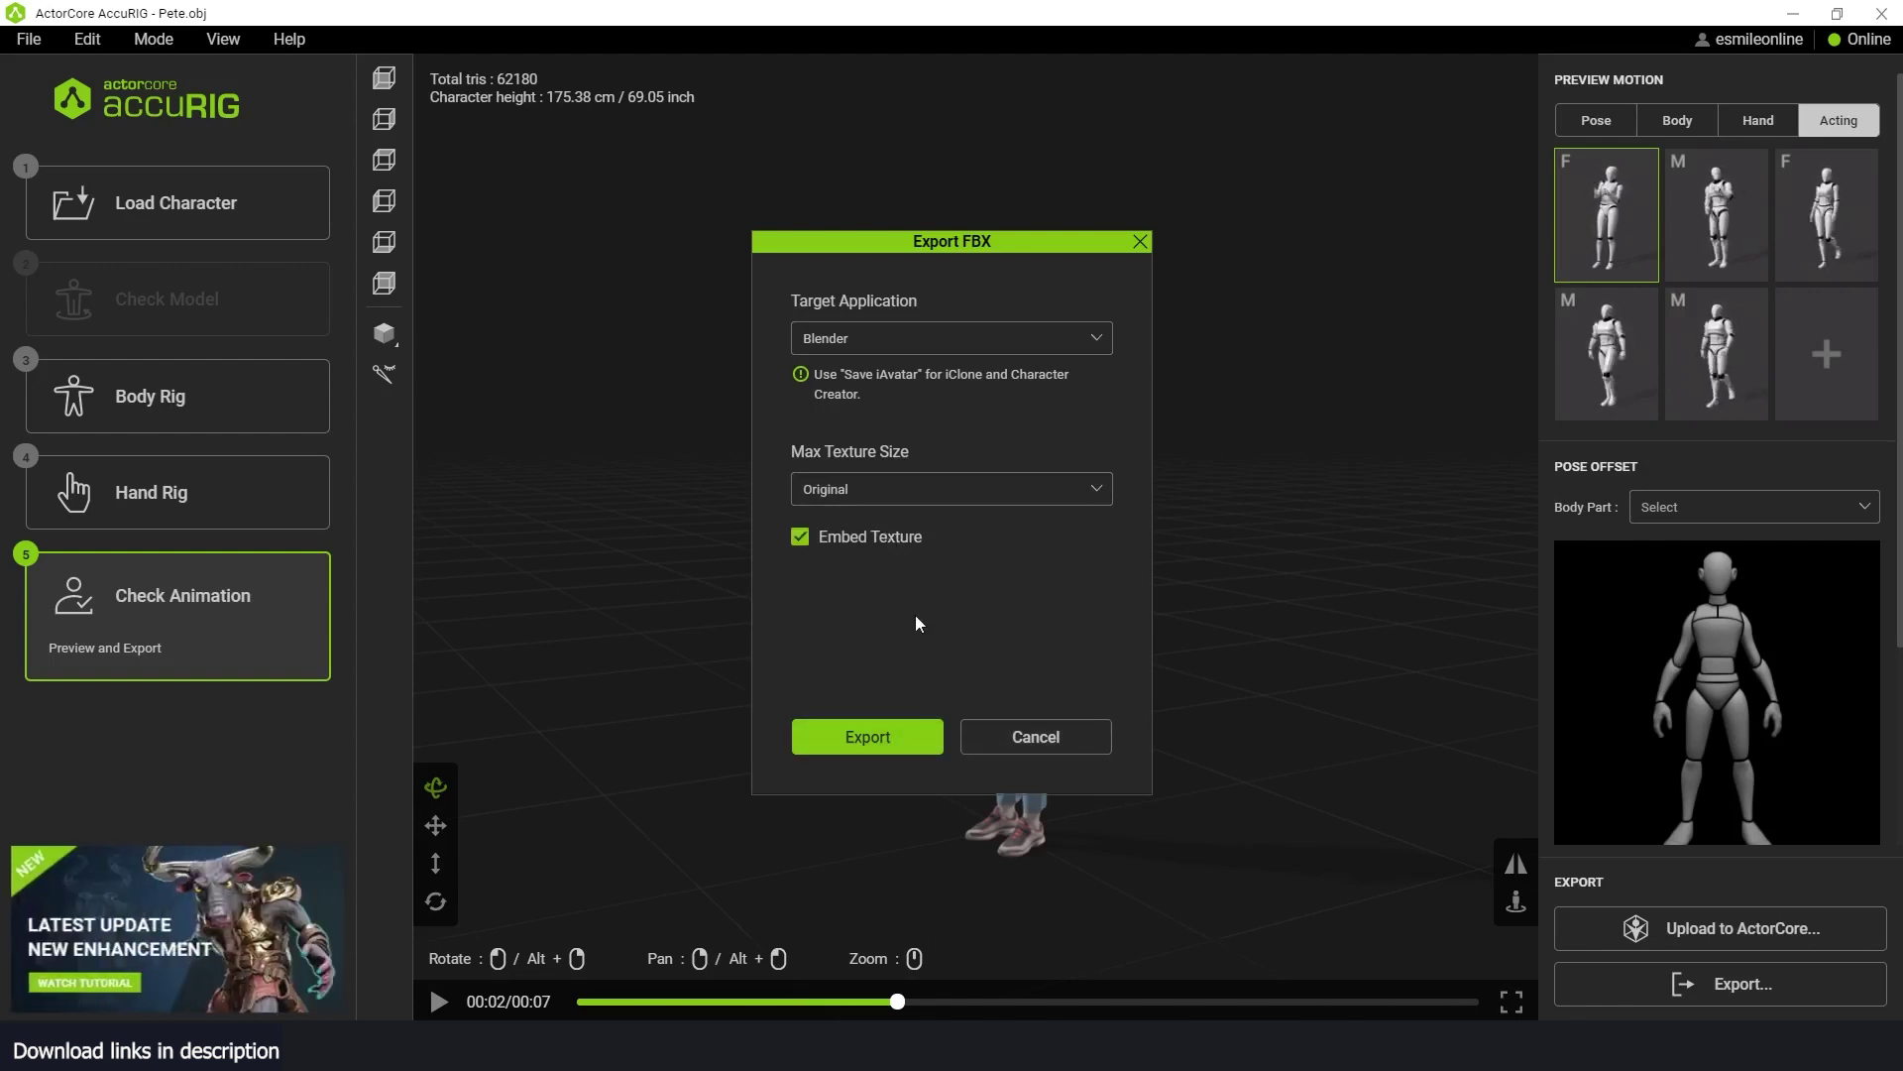
left_click(872, 750)
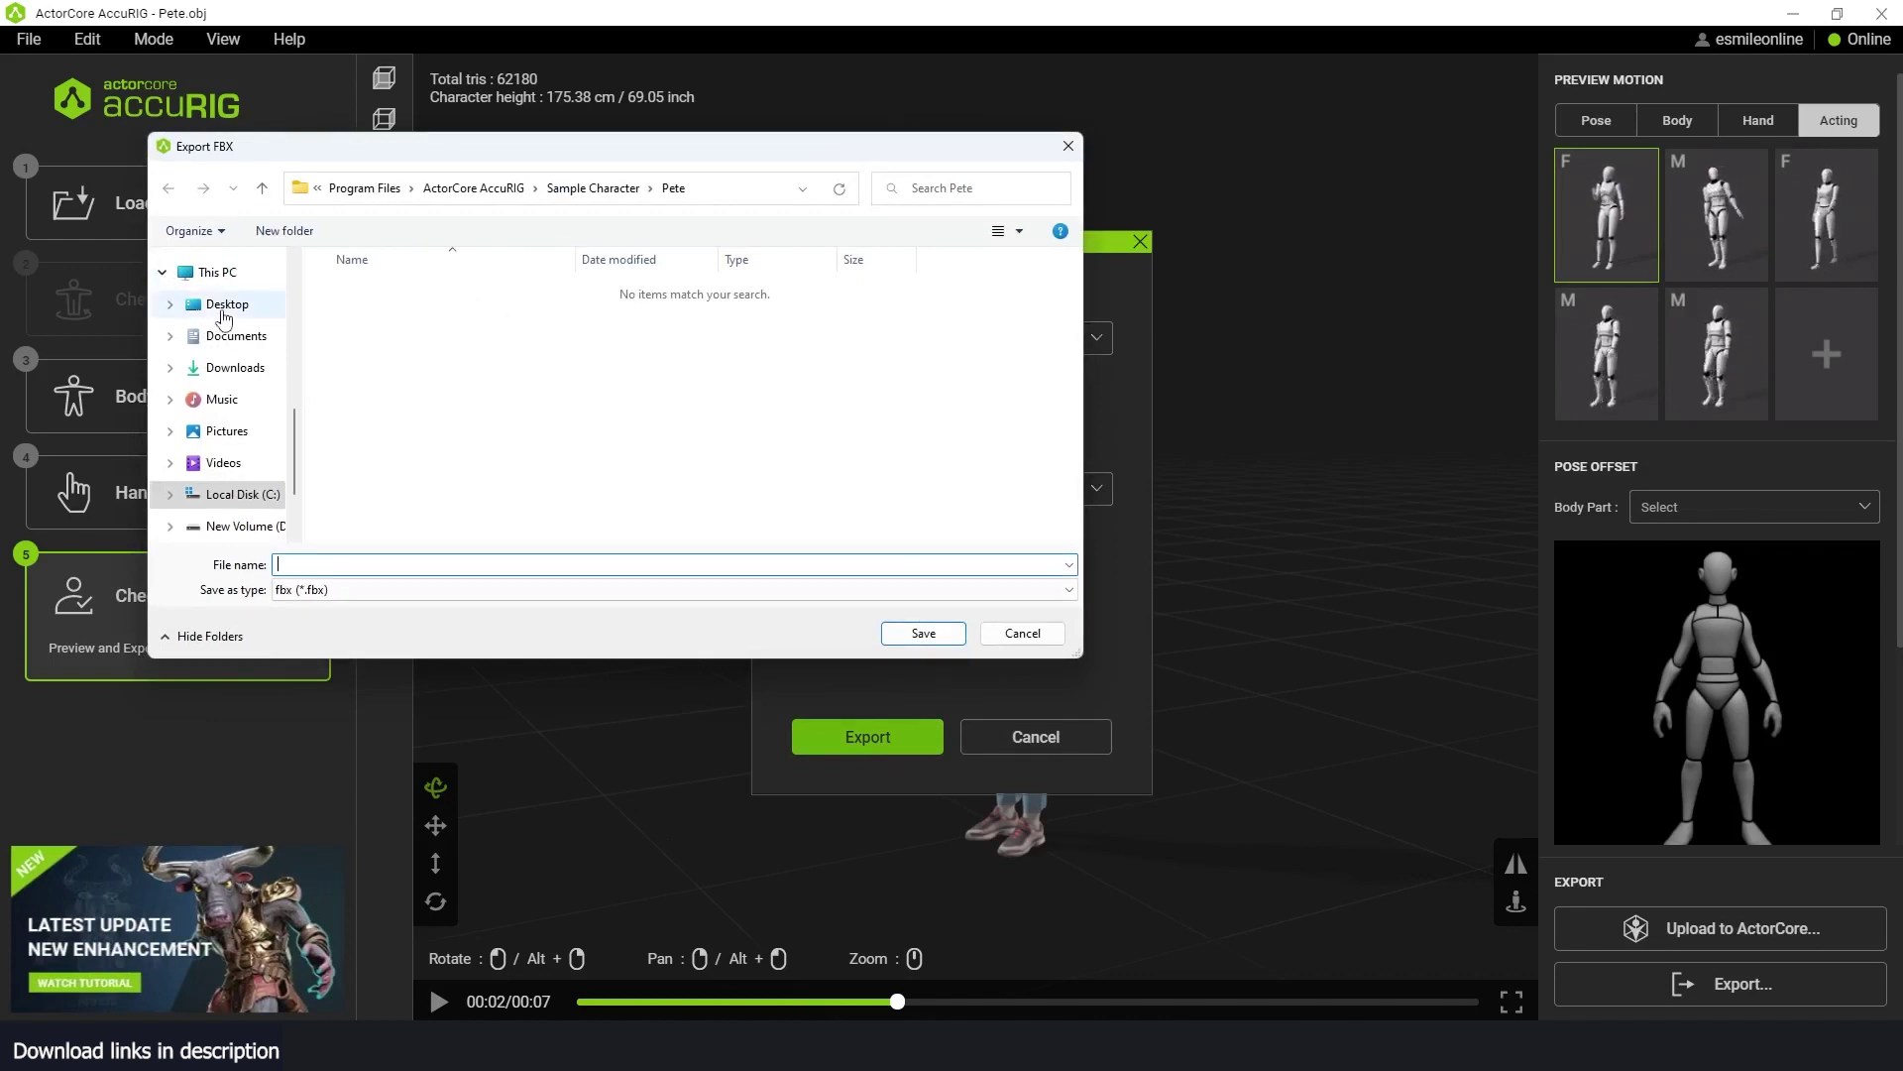
- Save Pete as 123.fbx in a new Desktop folder, New folder (3), then minimize AccuRIG
left_click(224, 305)
left_click(285, 230)
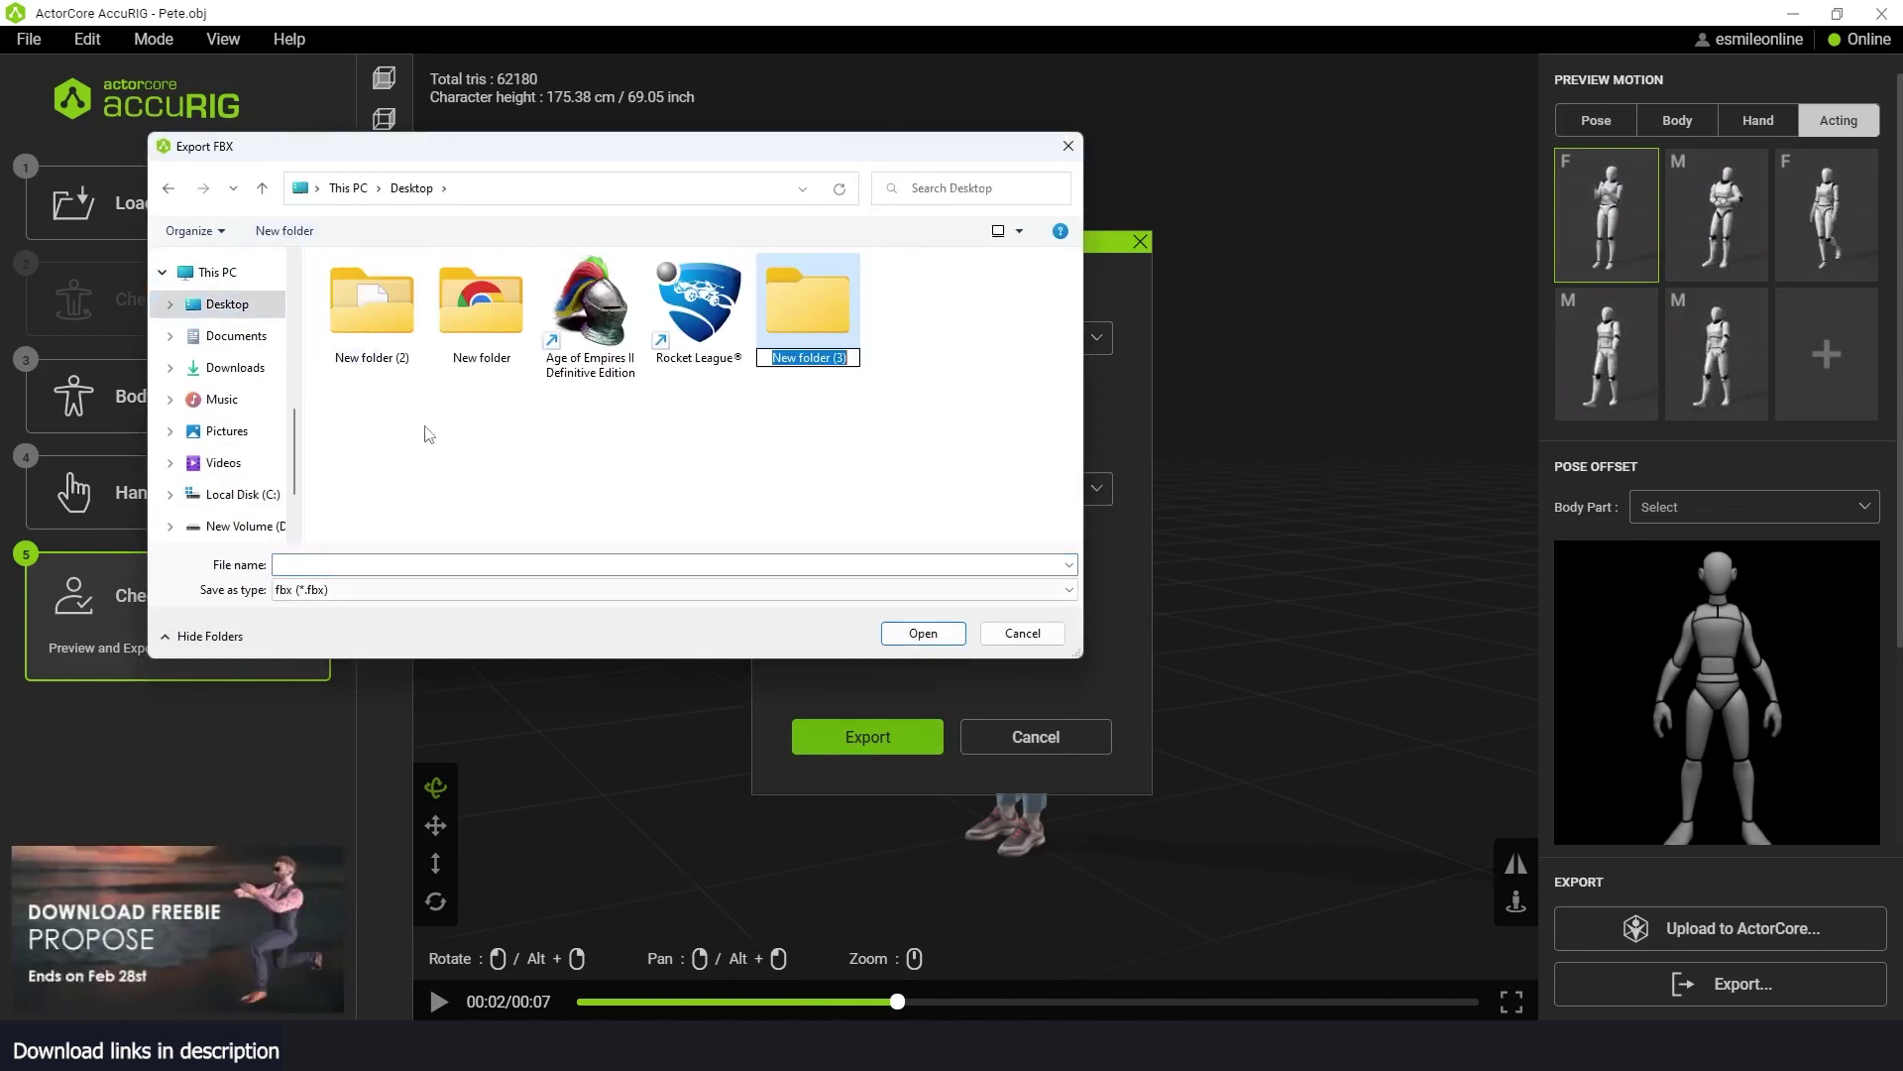
double_click(841, 307)
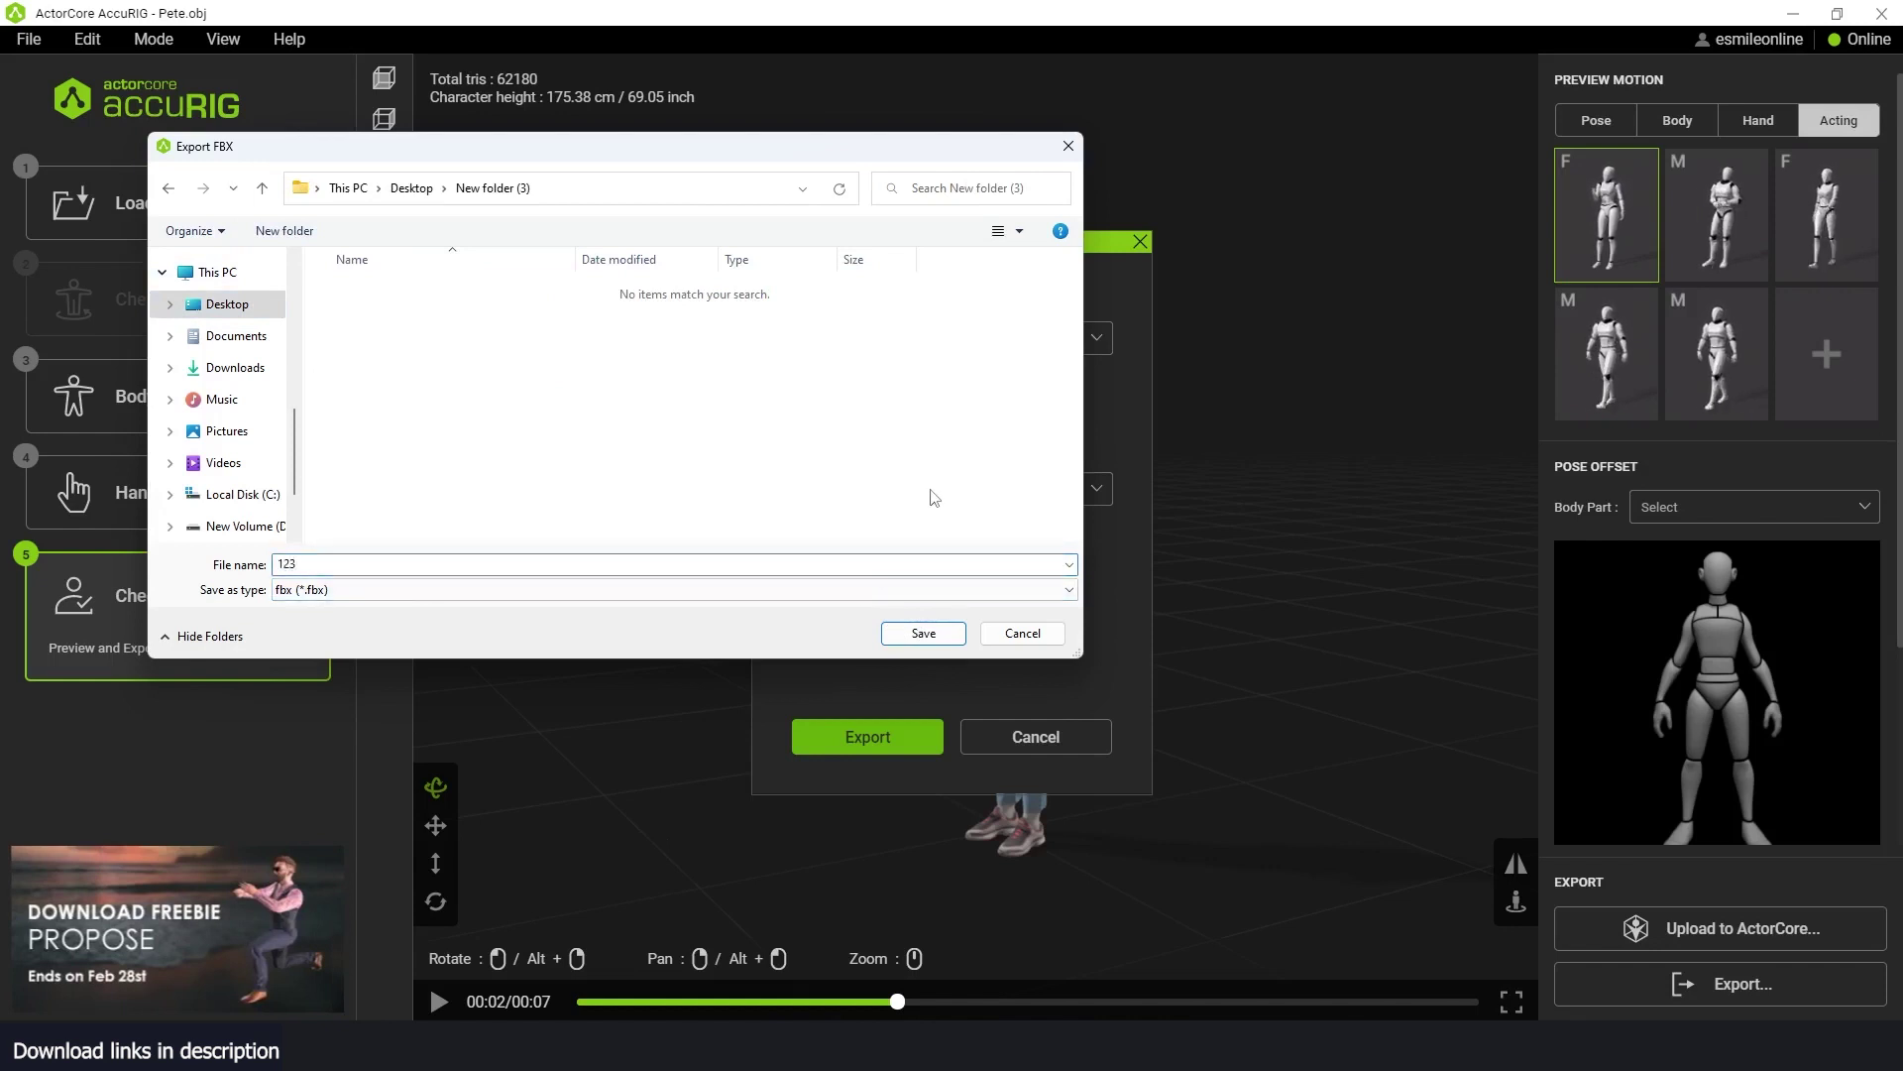
left_click(923, 633)
left_click(900, 736)
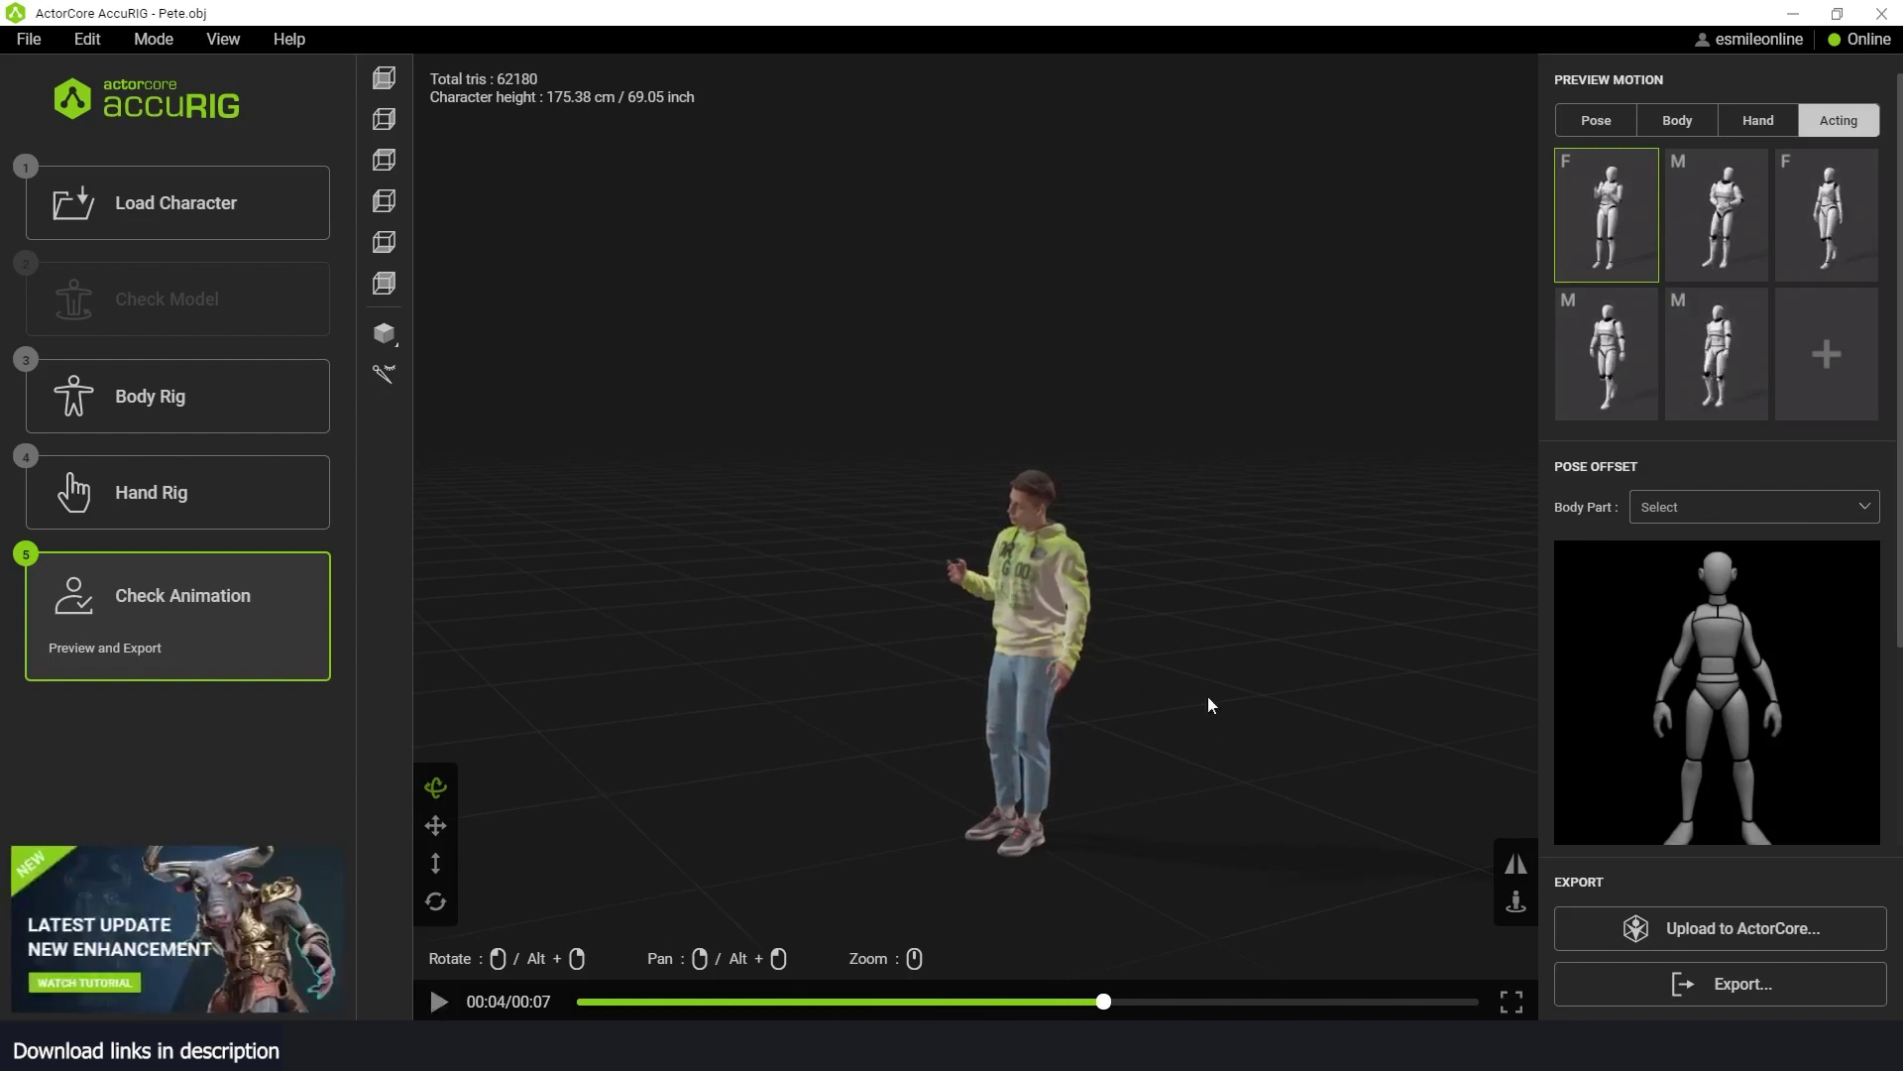
mouse_move(818, 1053)
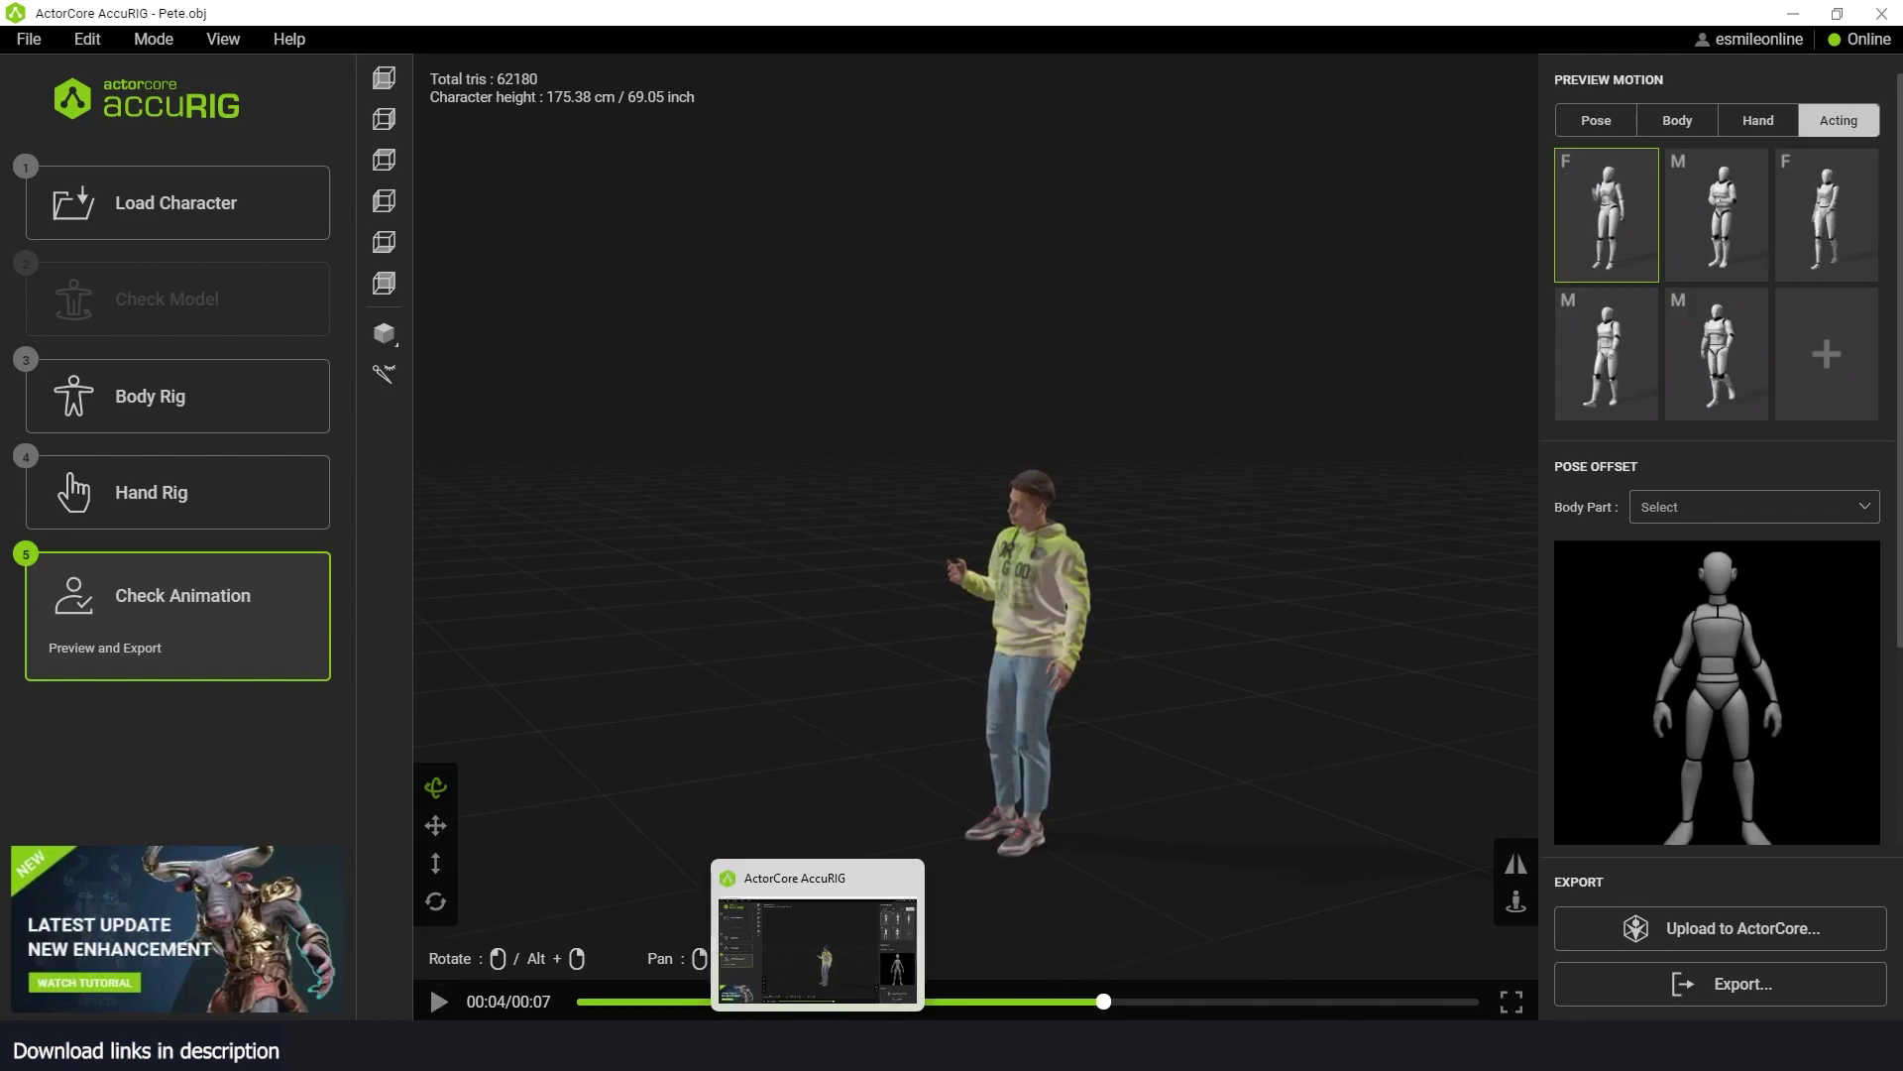
left_click(905, 877)
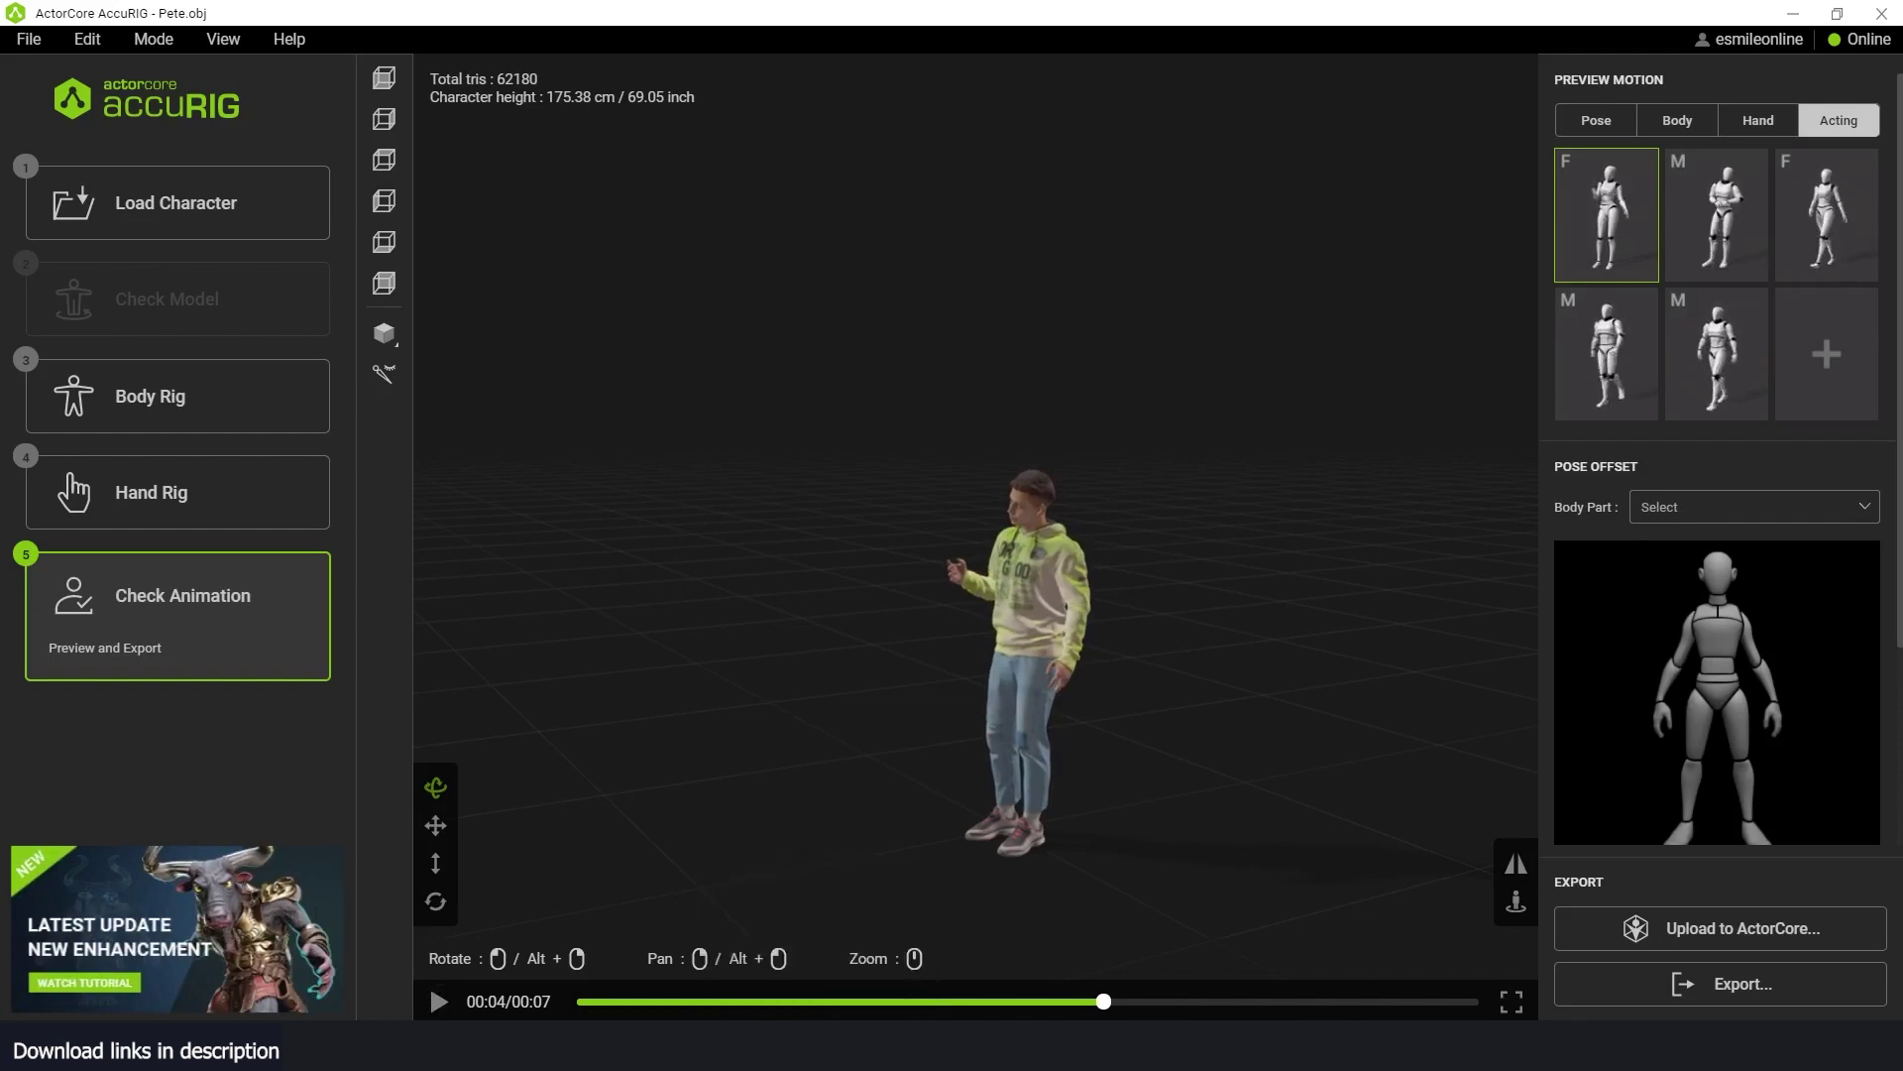
- Import 123.fbx from Desktop > New folder (3) and frame the character in the view
middle_click_drag(853, 734, 914, 585)
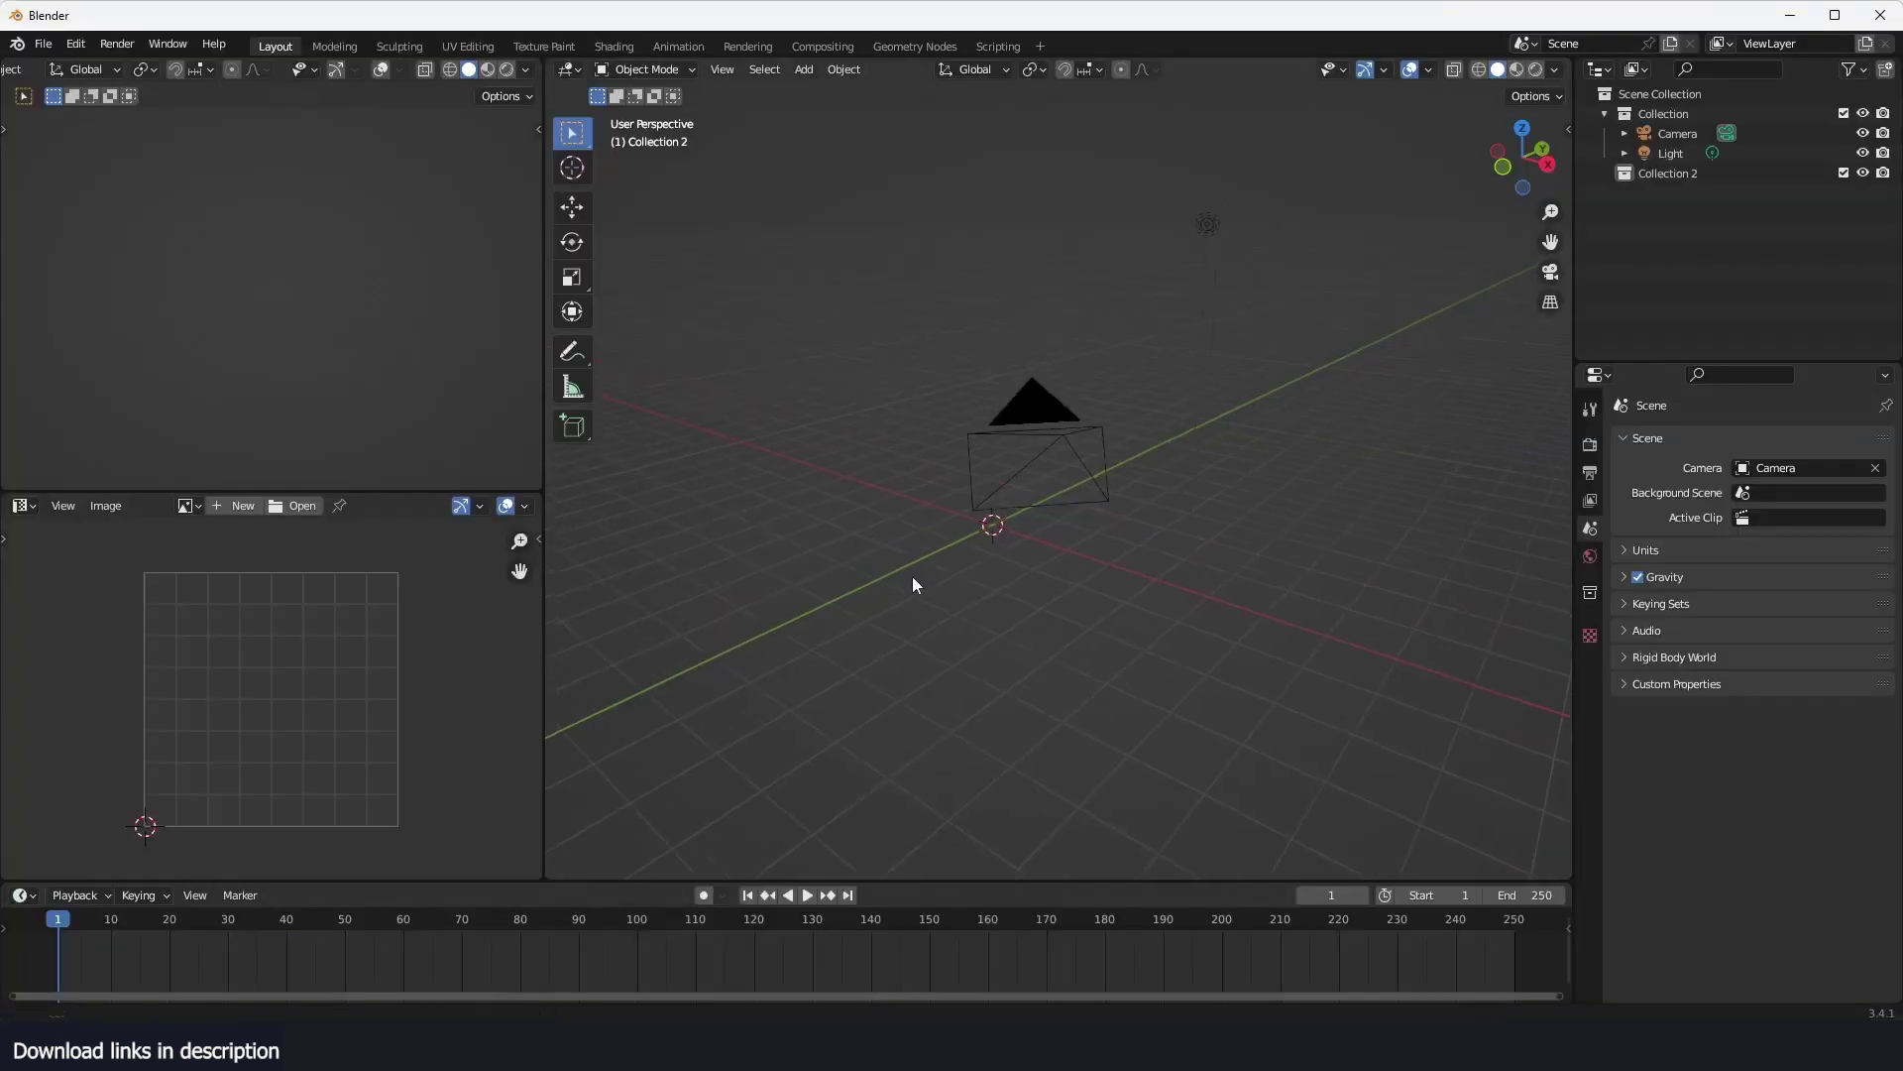
left_click(42, 46)
mouse_move(75, 315)
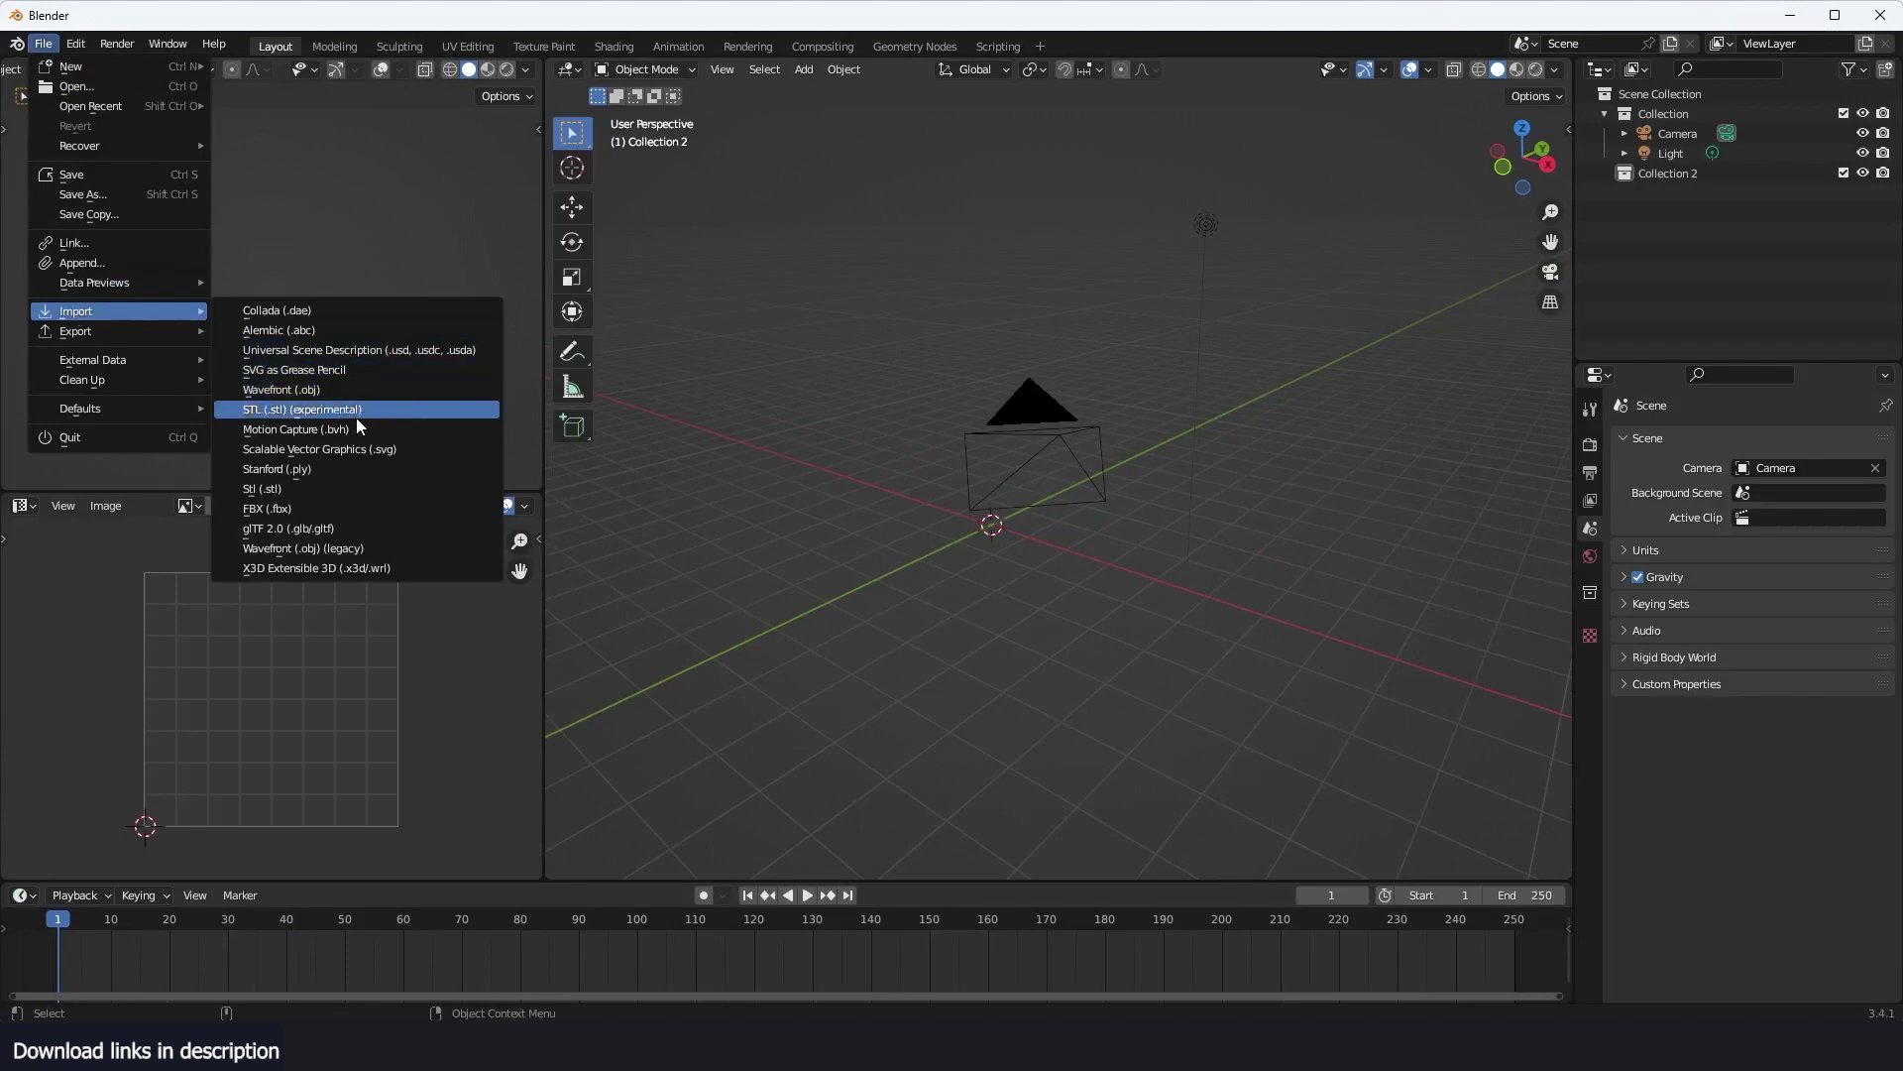
left_click(302, 506)
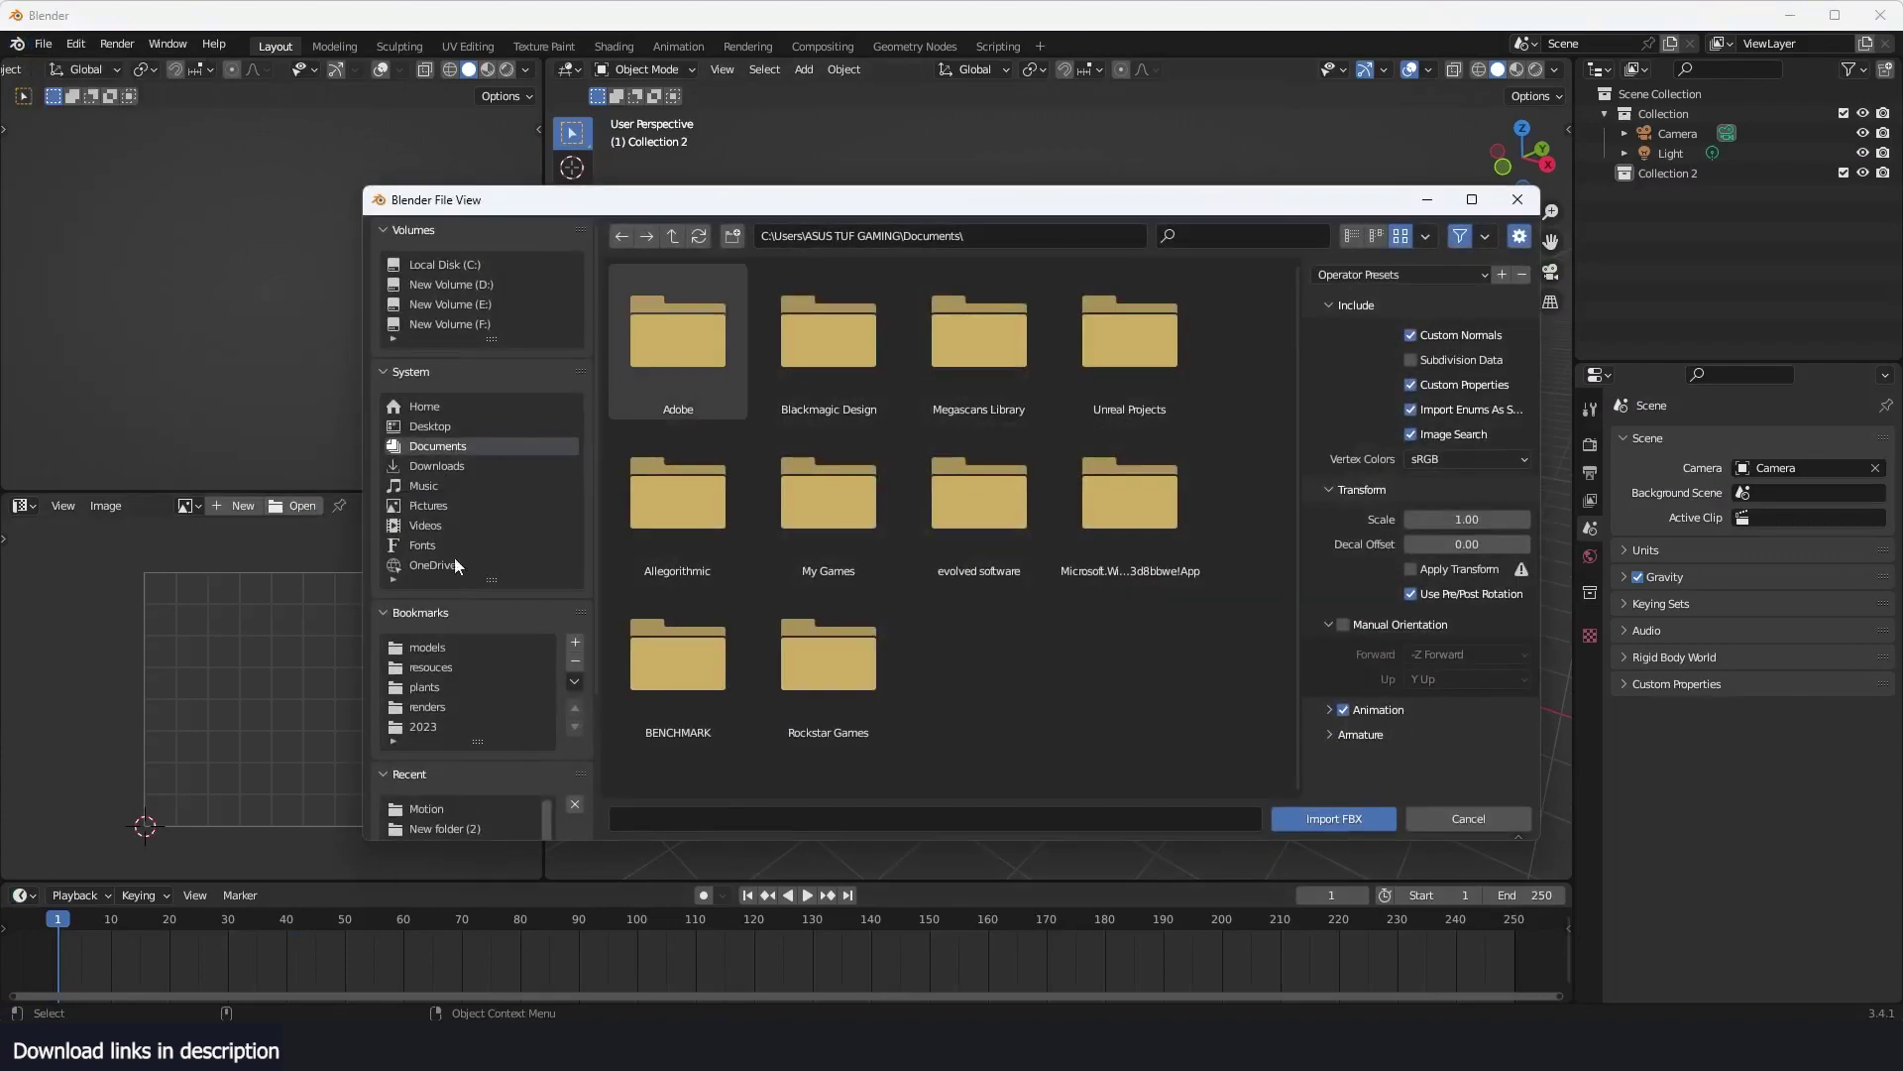
left_click(468, 420)
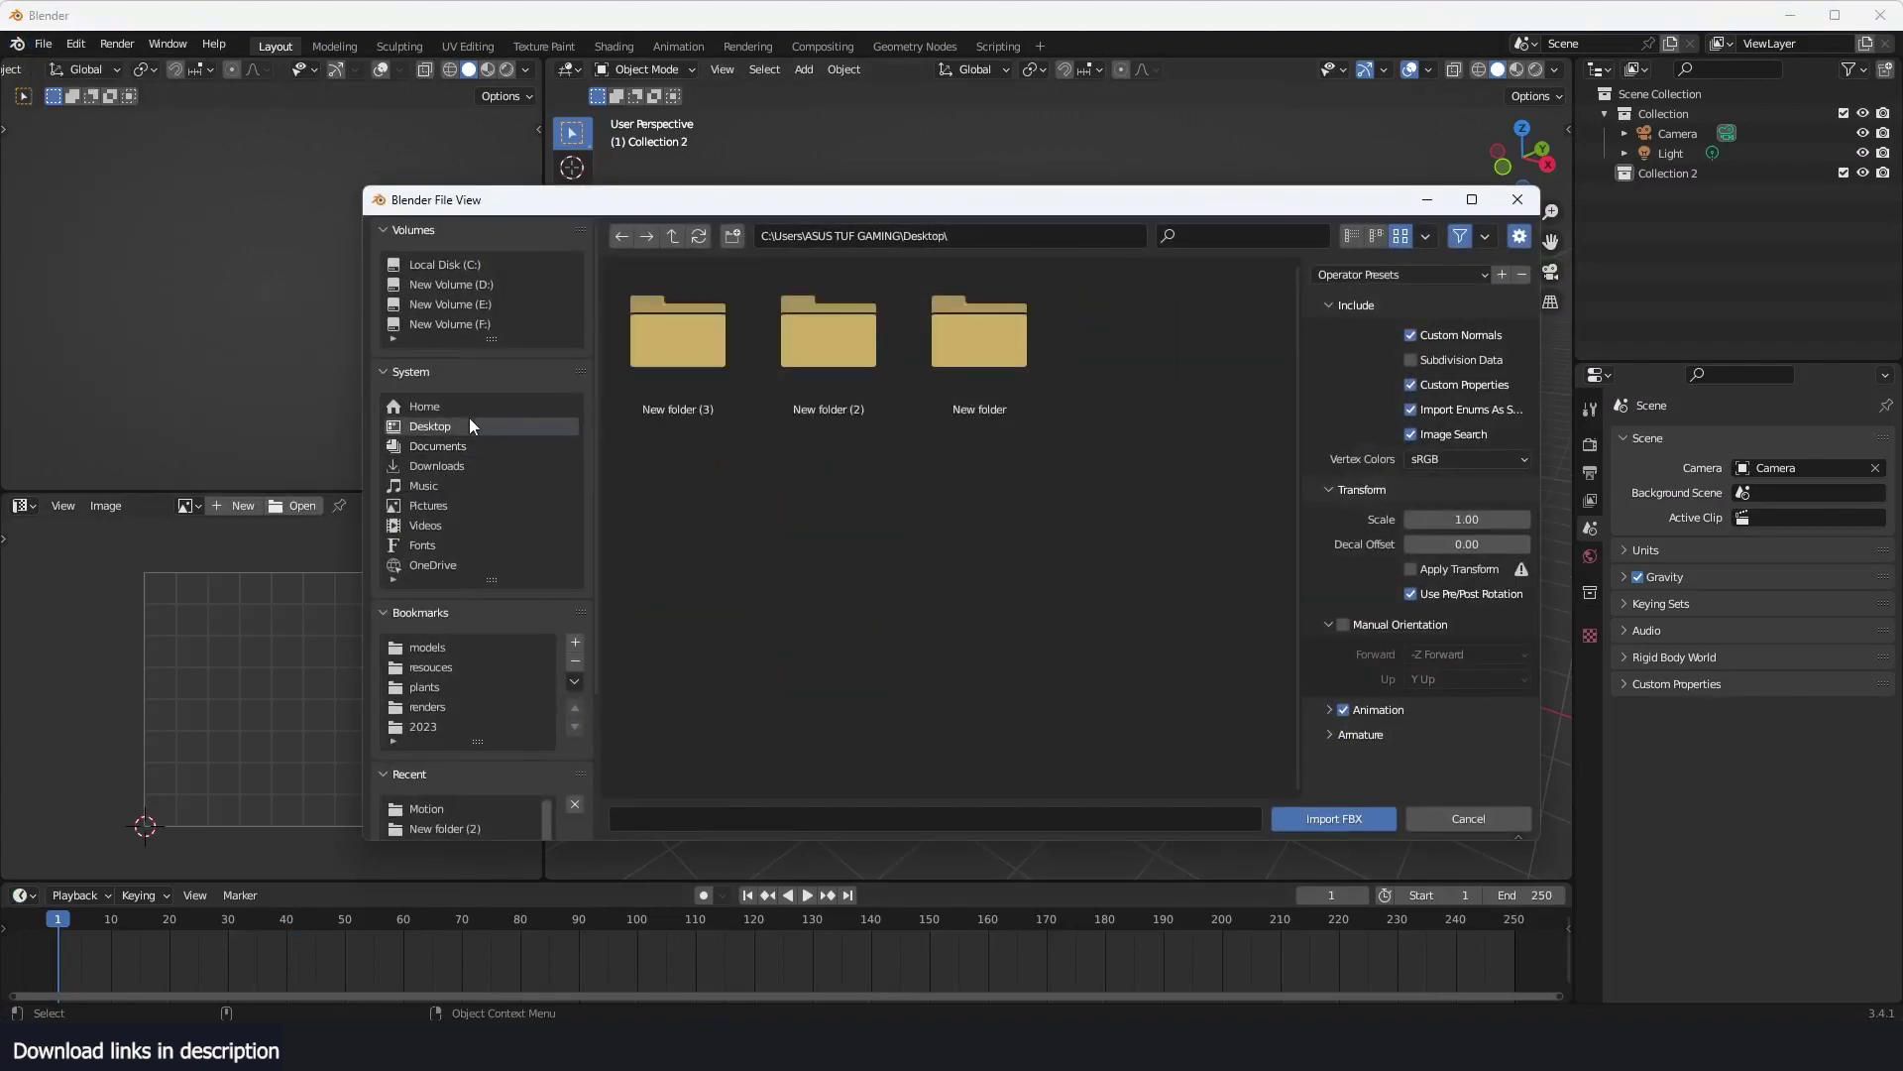
double_click(839, 354)
left_click(805, 353)
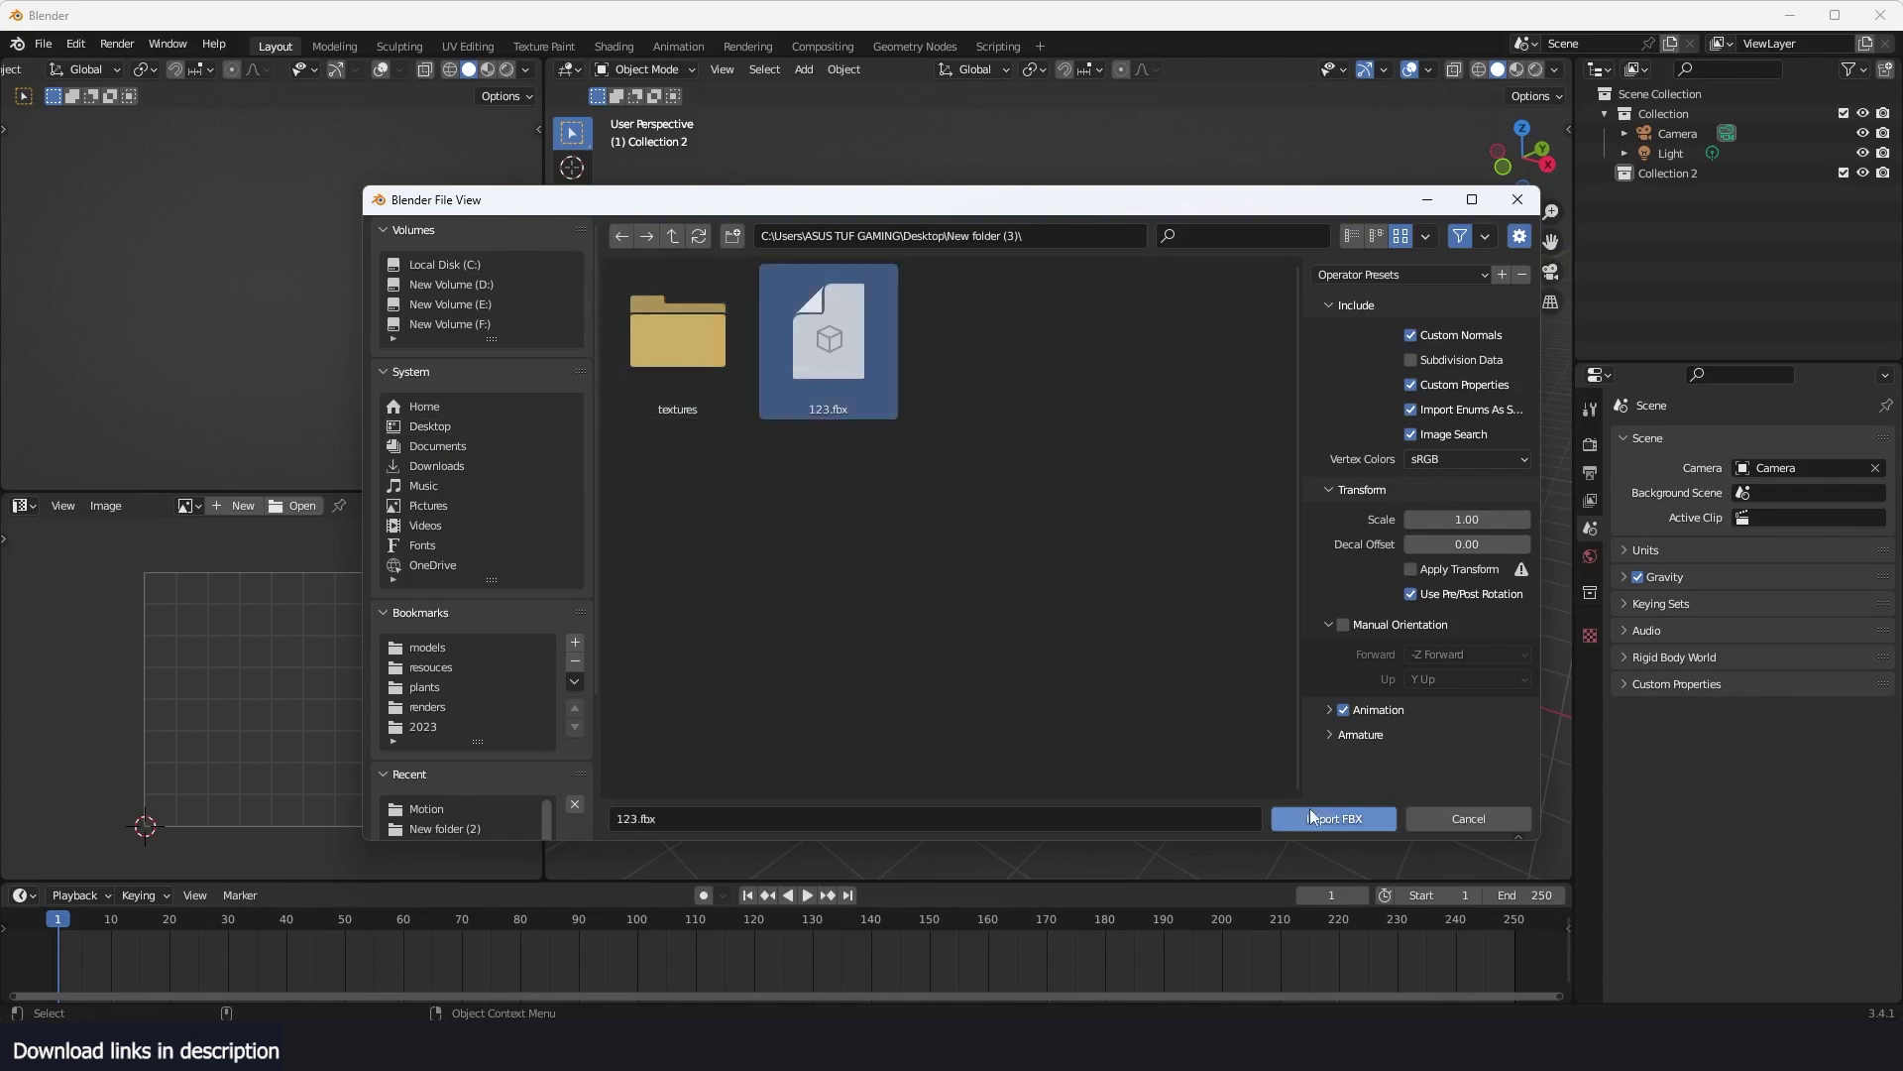
left_click(1336, 819)
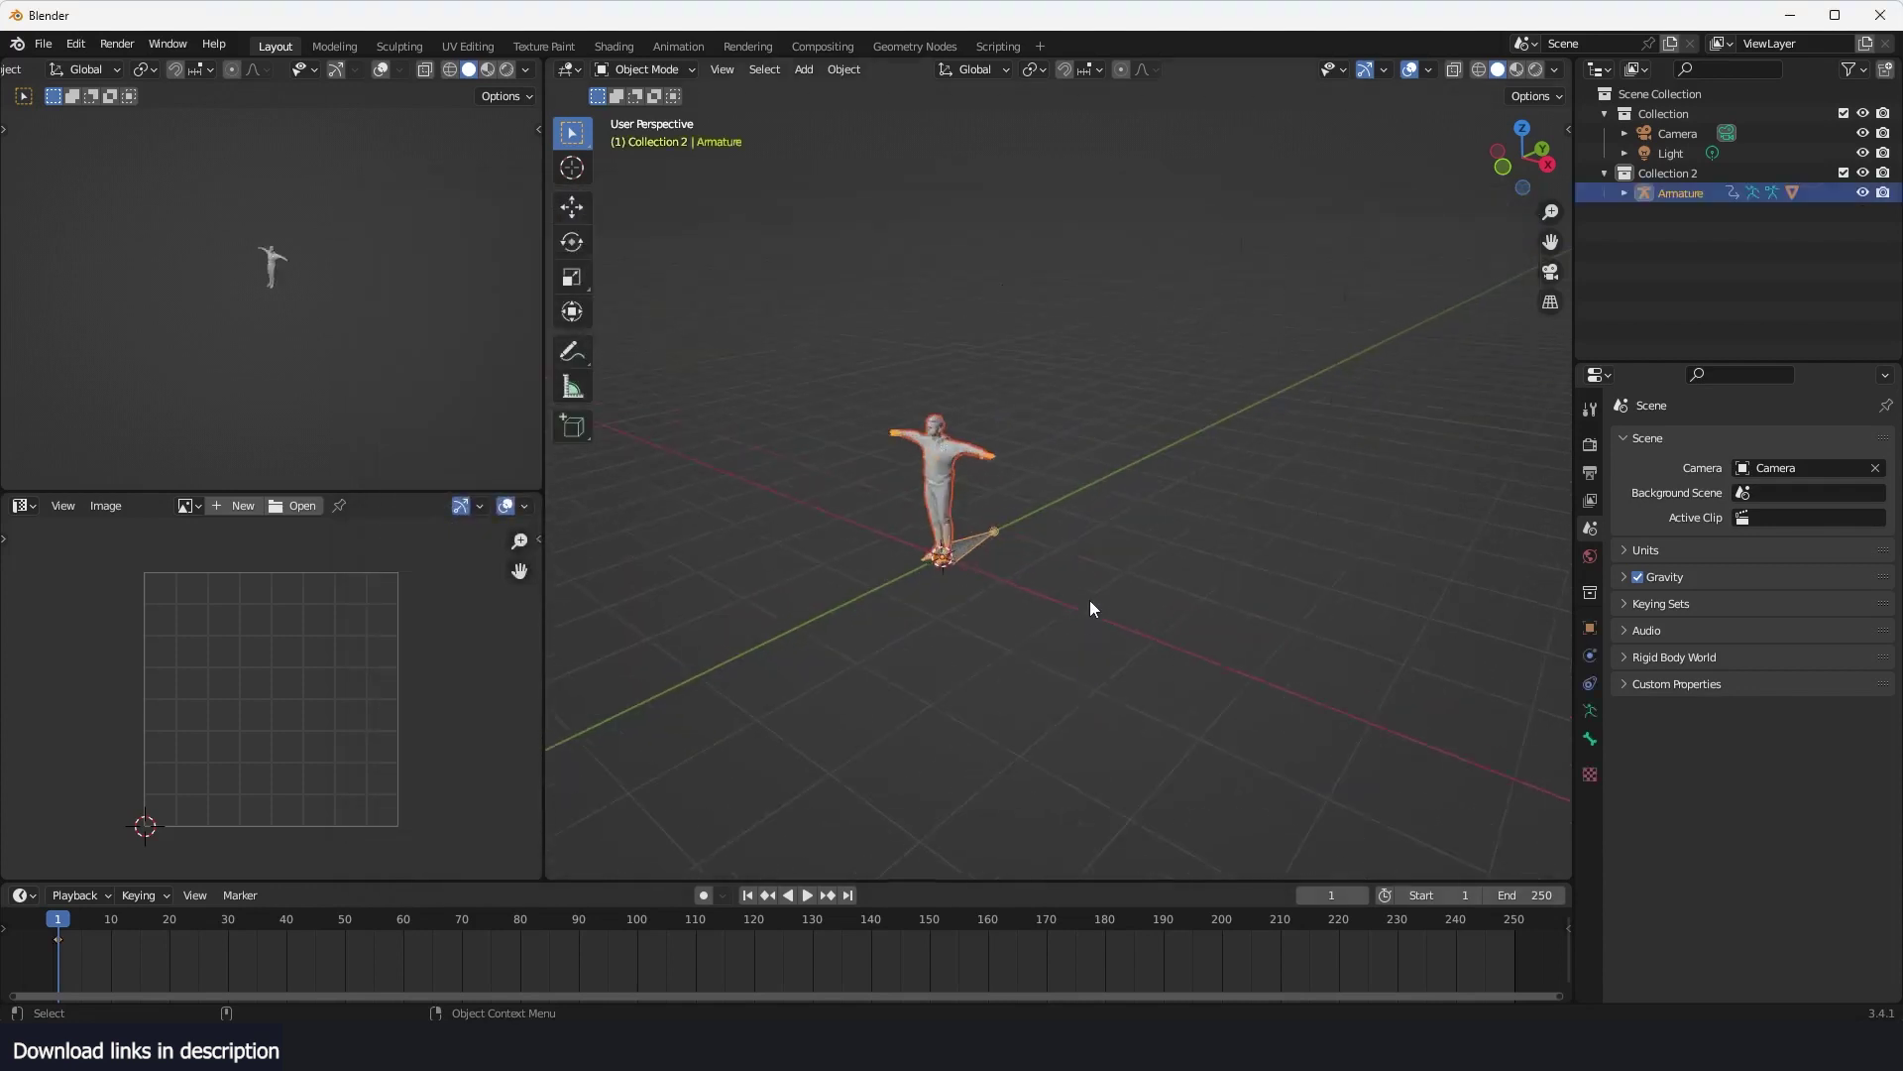
key("KP_Decimal")
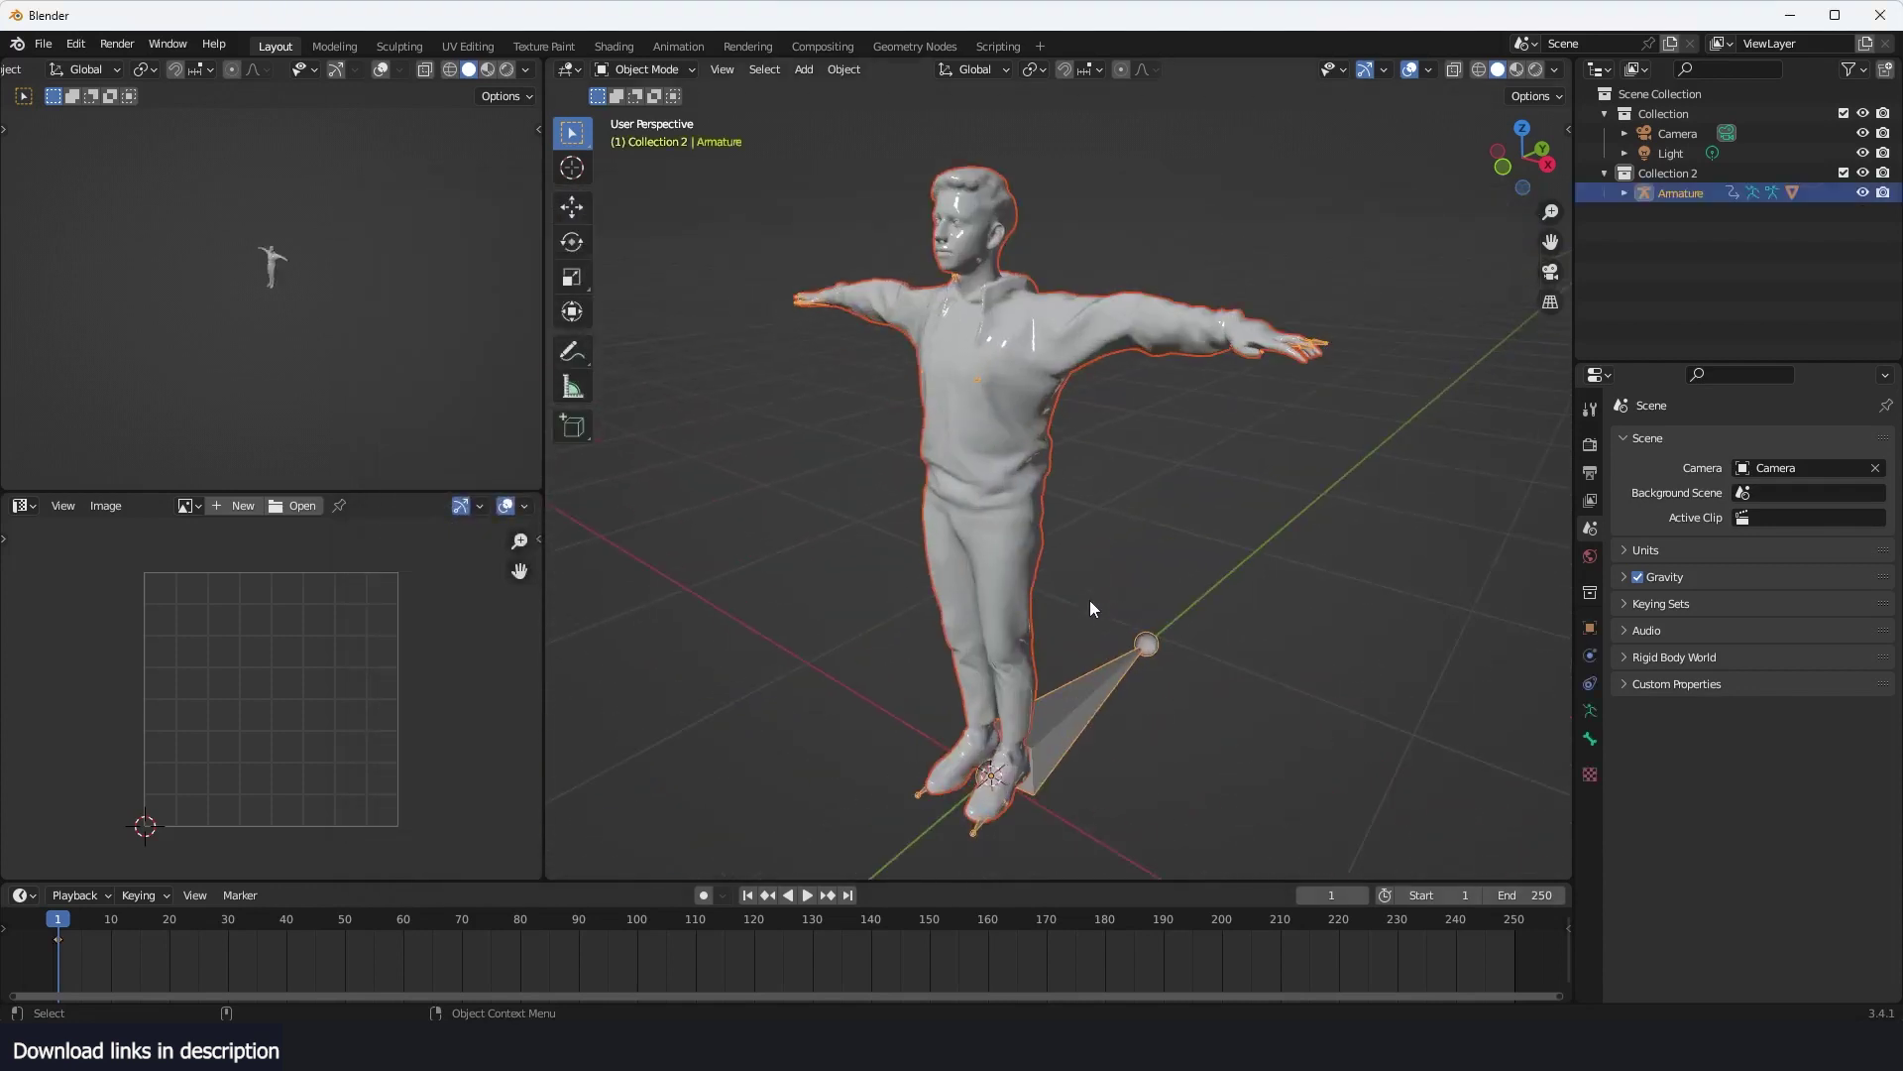
- Switch to Material Preview shading and display the armature bones In Front of the mesh
left_click(1516, 70)
mouse_move(1156, 313)
middle_mouse_down()
mouse_move(1282, 312)
mouse_move(1257, 524)
middle_mouse_up()
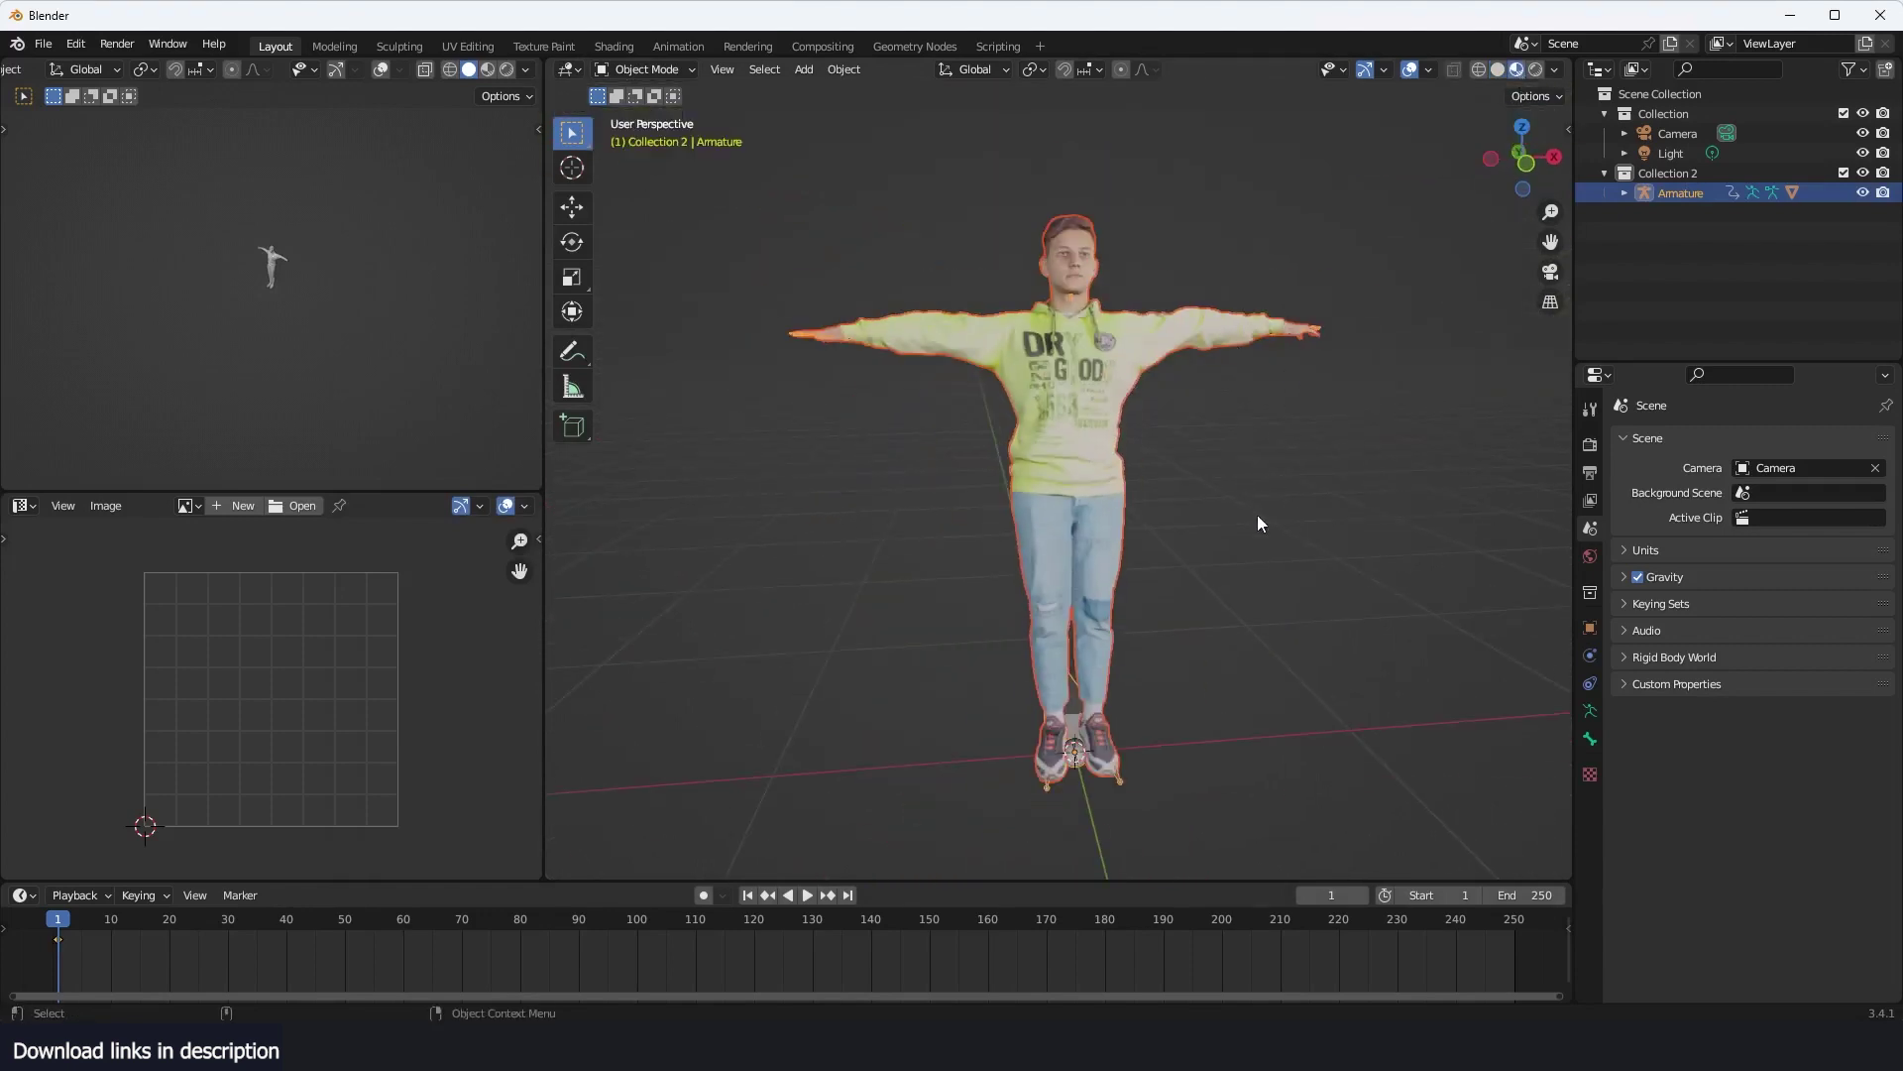
middle_click_drag(1092, 764, 1149, 669)
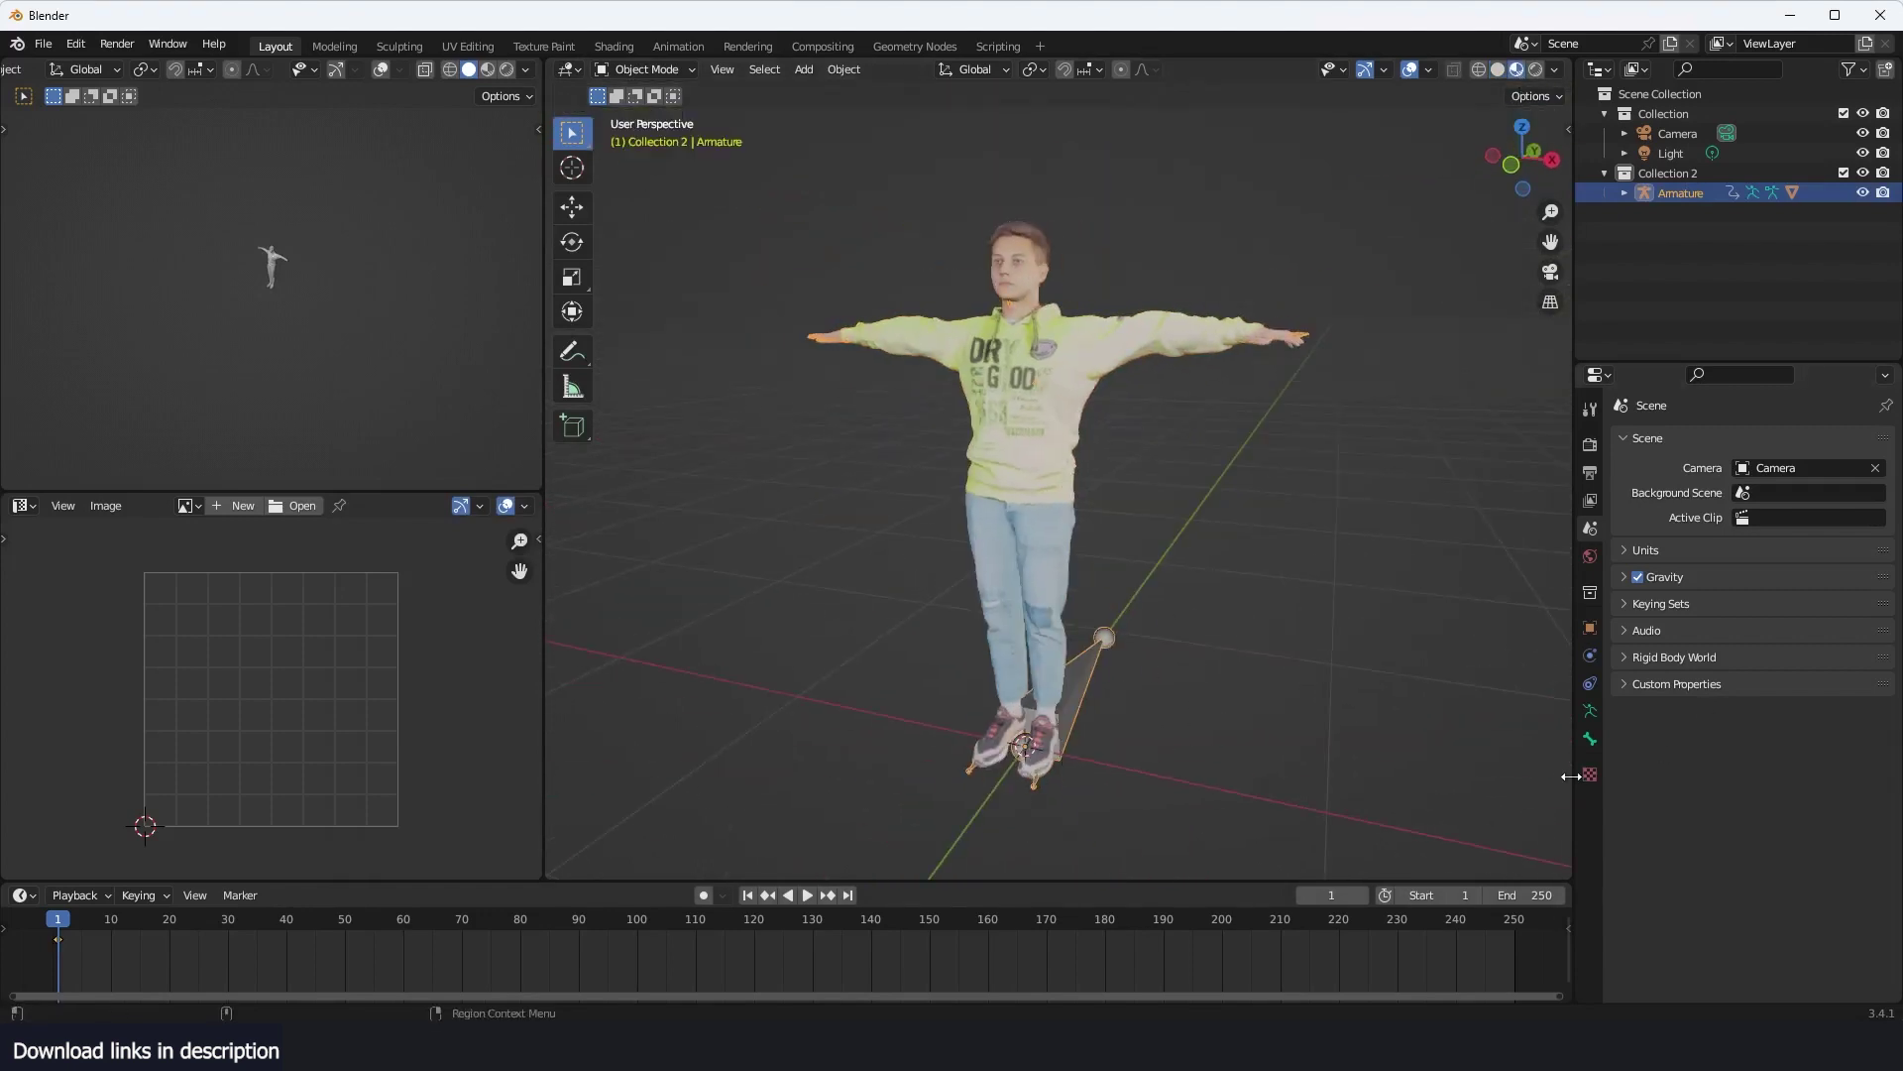
left_click(1590, 628)
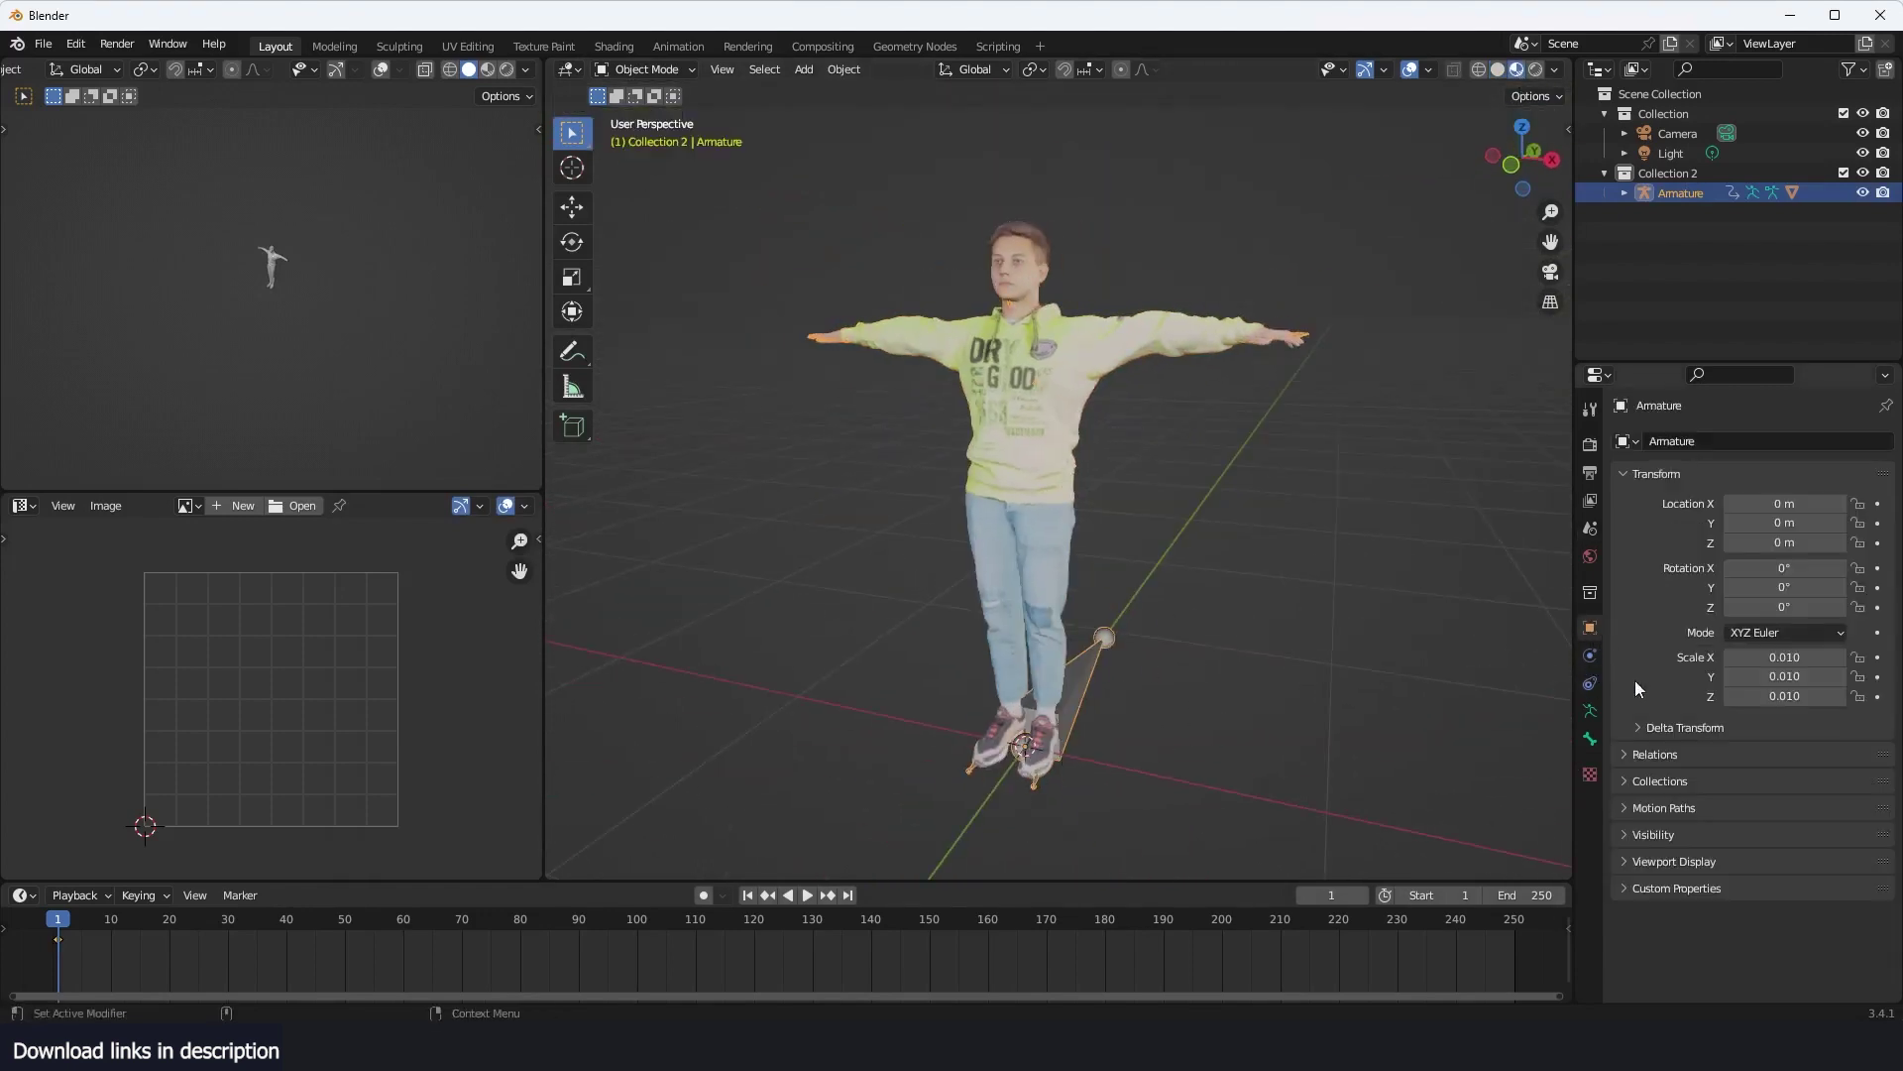
left_click(1676, 860)
scroll(1685, 862, "down", 1)
left_click(1731, 906)
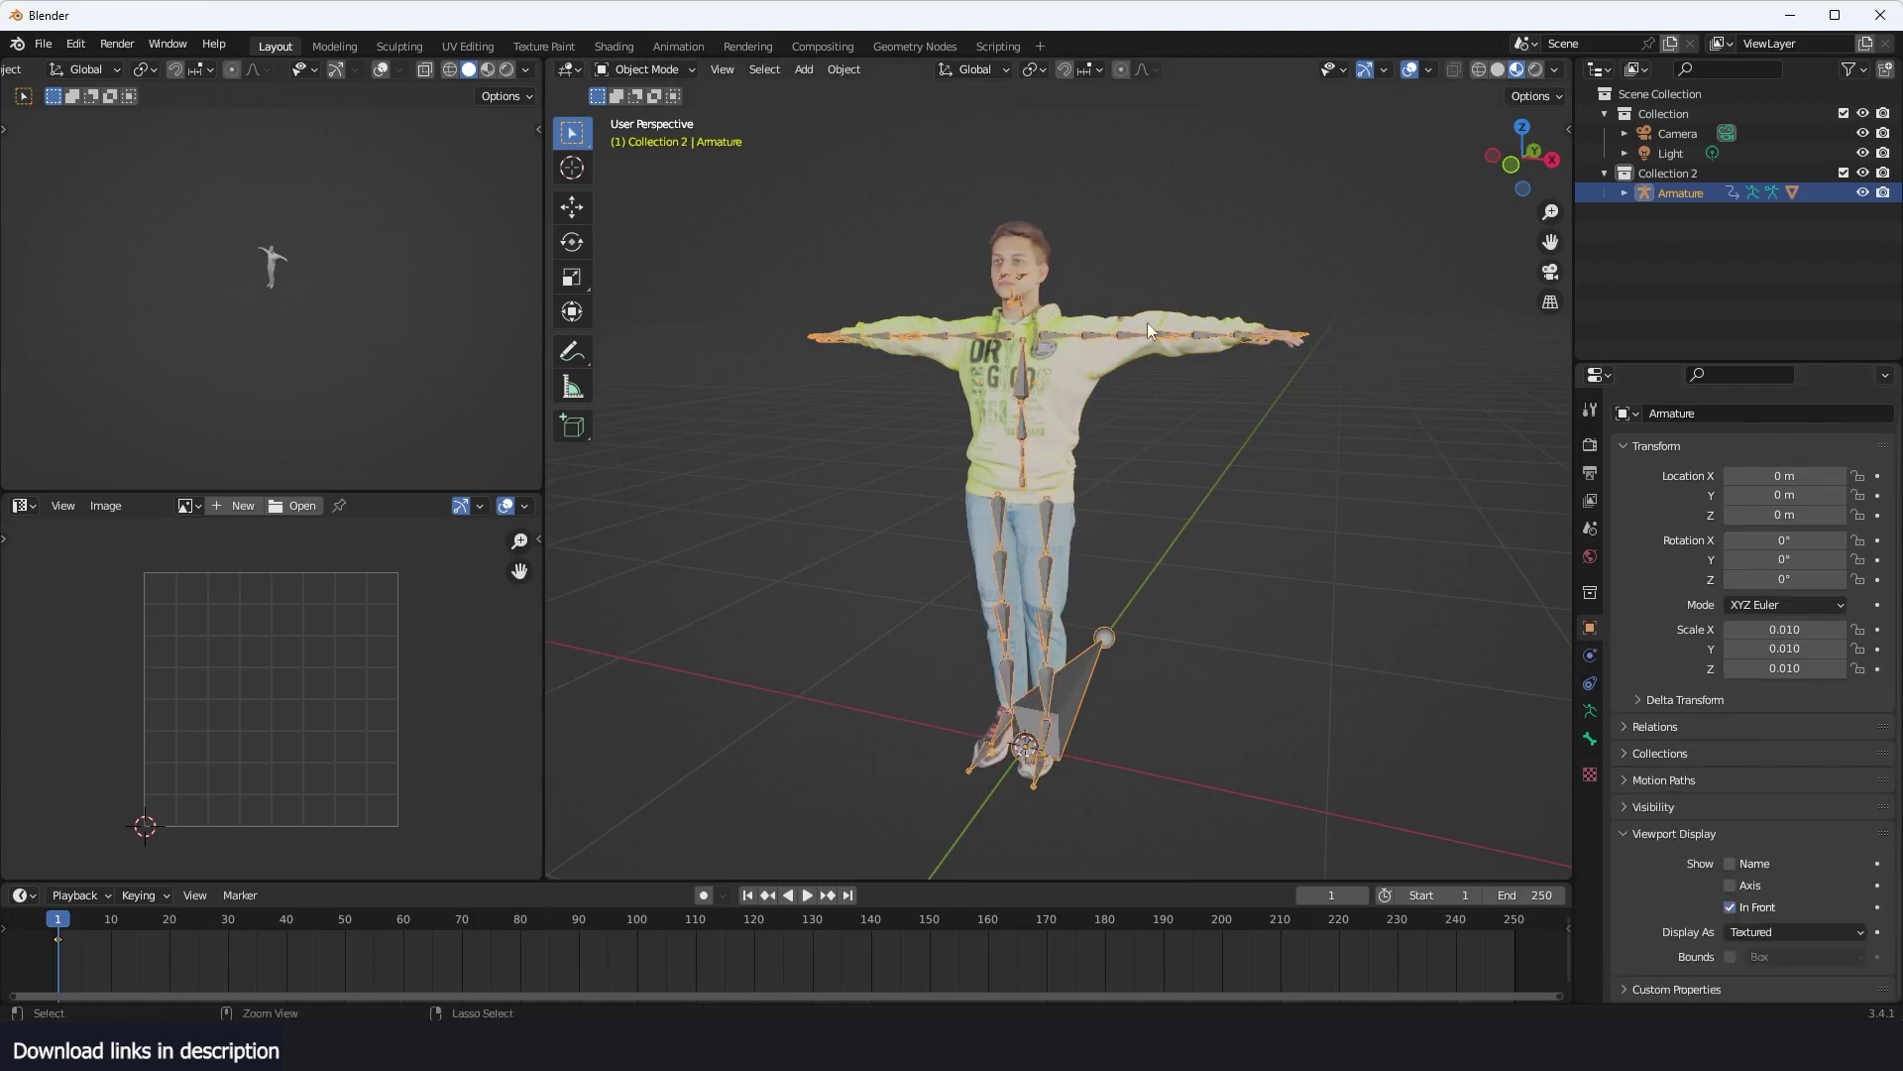
- In Pose Mode, test-rotate the left upper arm bone three times, cancelling each back to T-pose
key("ctrl+Tab")
left_click(1098, 340)
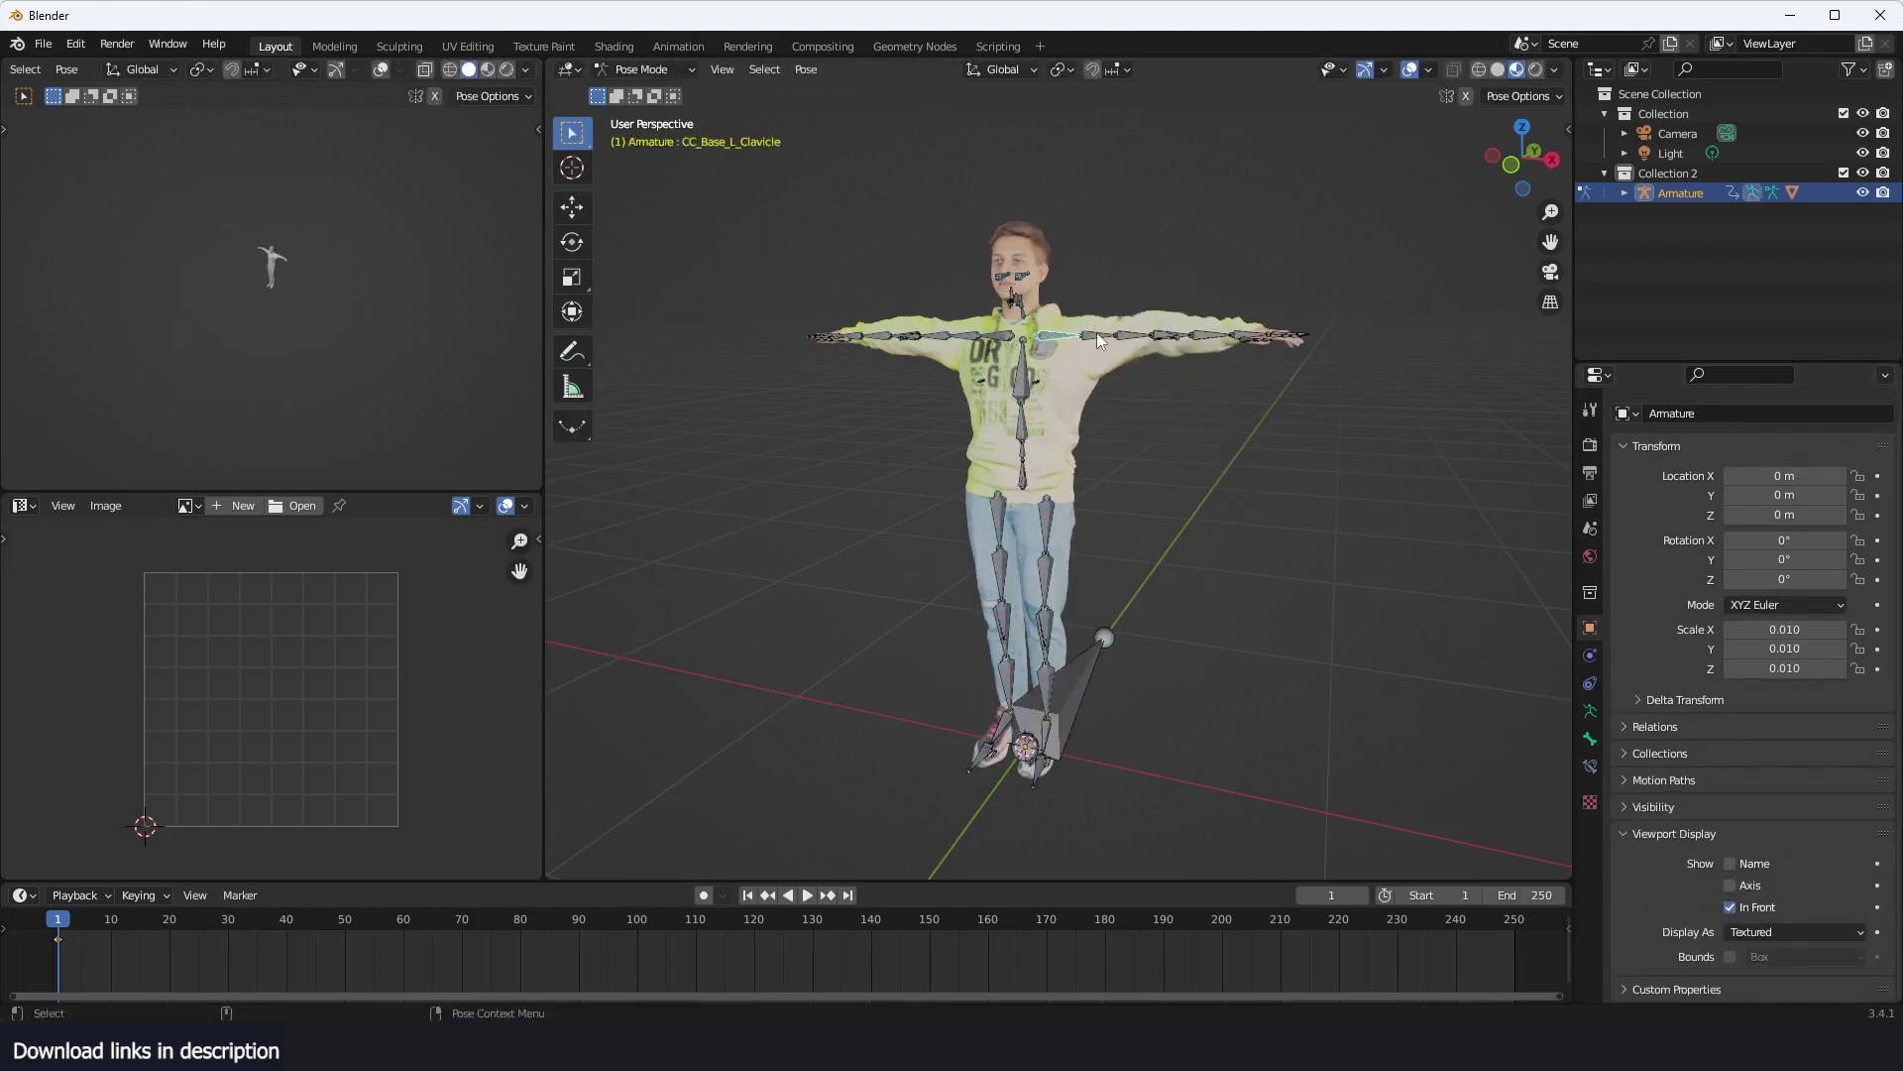
left_click(1098, 340)
key("r")
right_click(1088, 406)
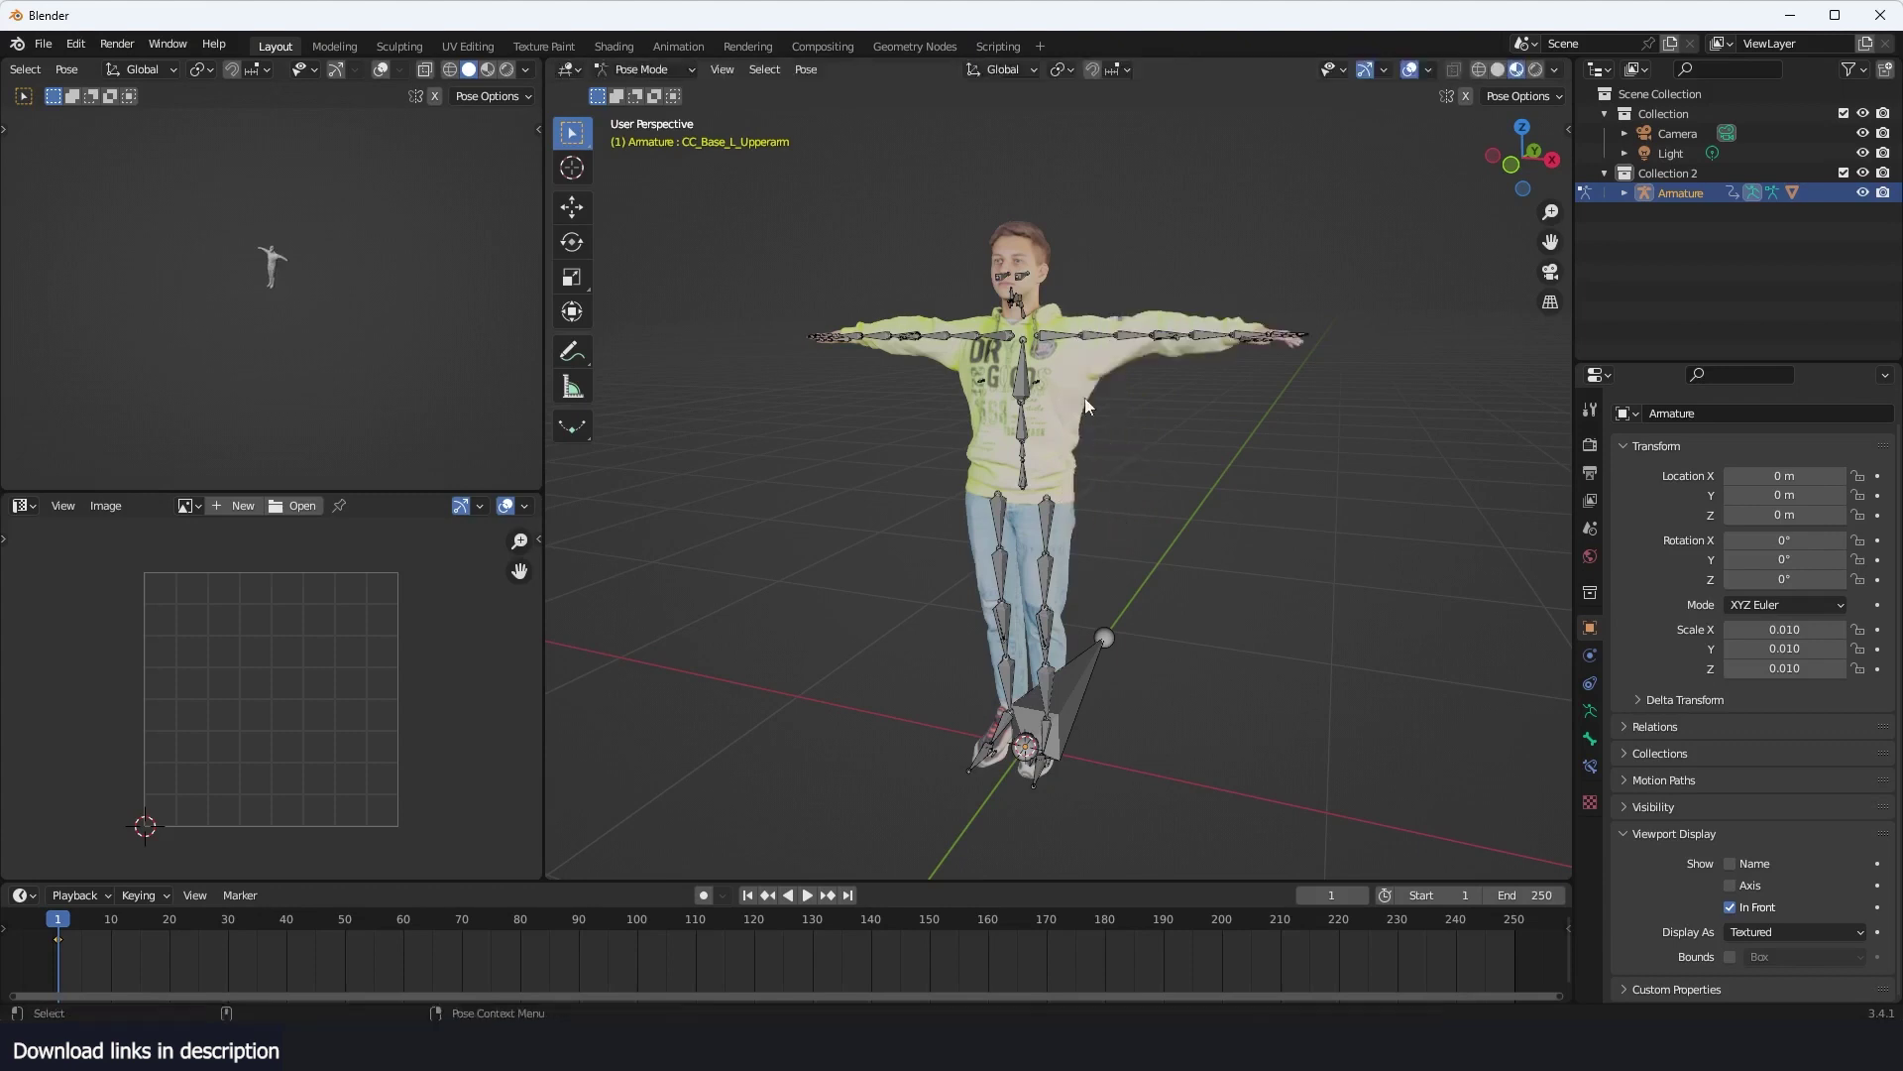
key("r")
right_click(977, 342)
key("r")
right_click(1057, 257)
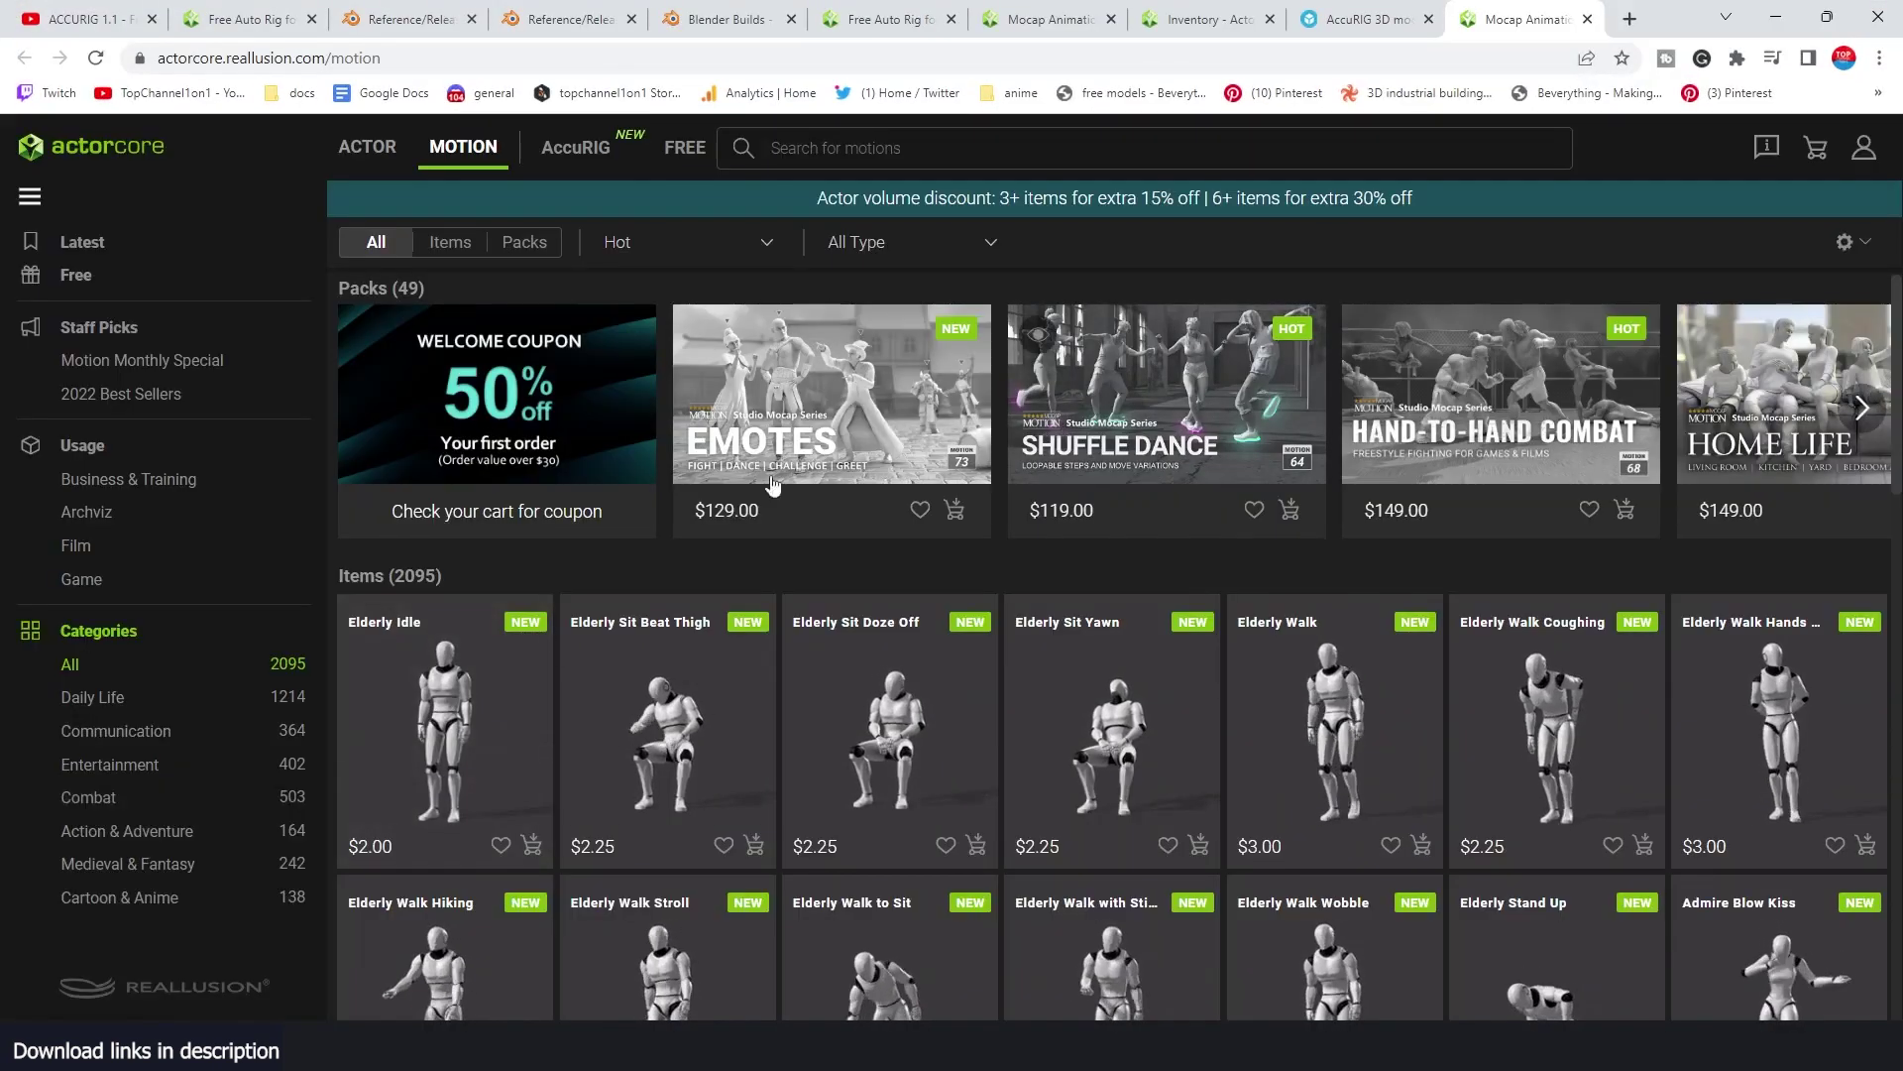
- Filter the Motion library to Free motions and select the Run To Blast motion
scroll(484, 614, "down", 8)
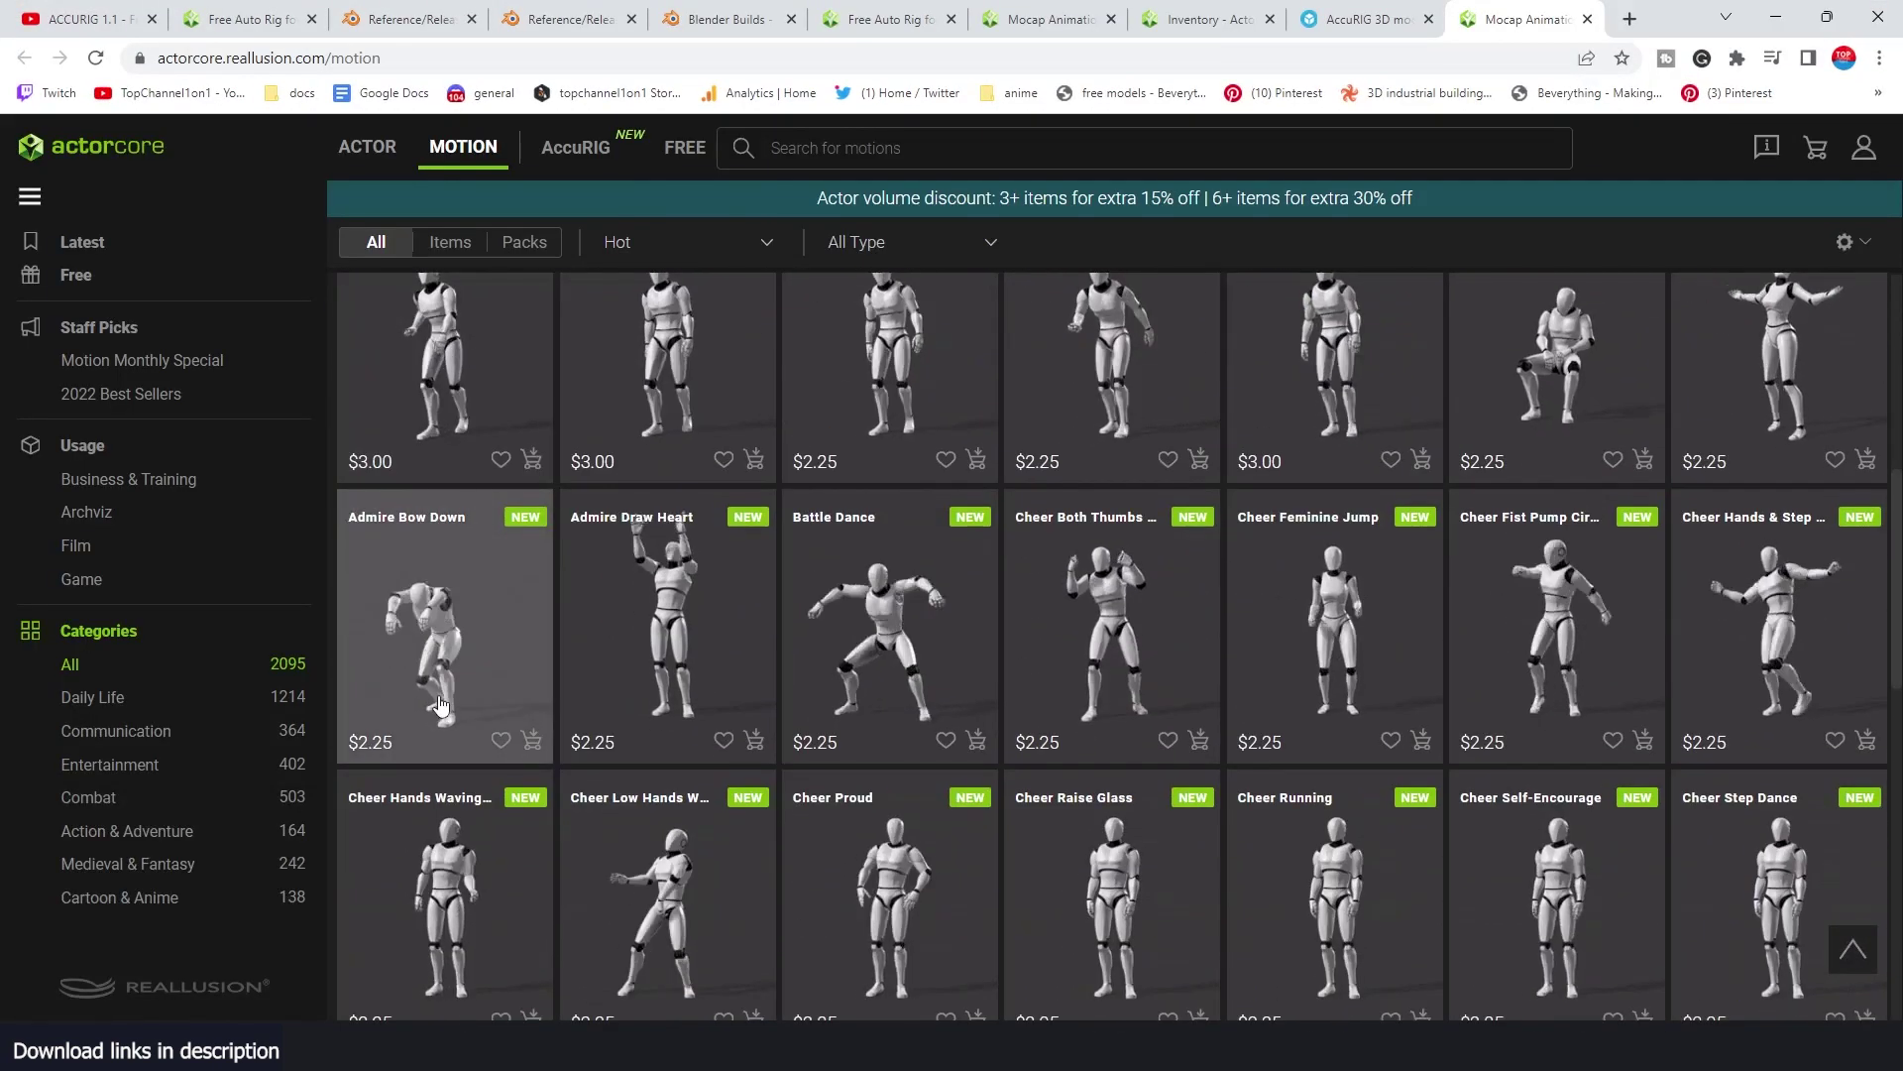
scroll(440, 704, "down", 15)
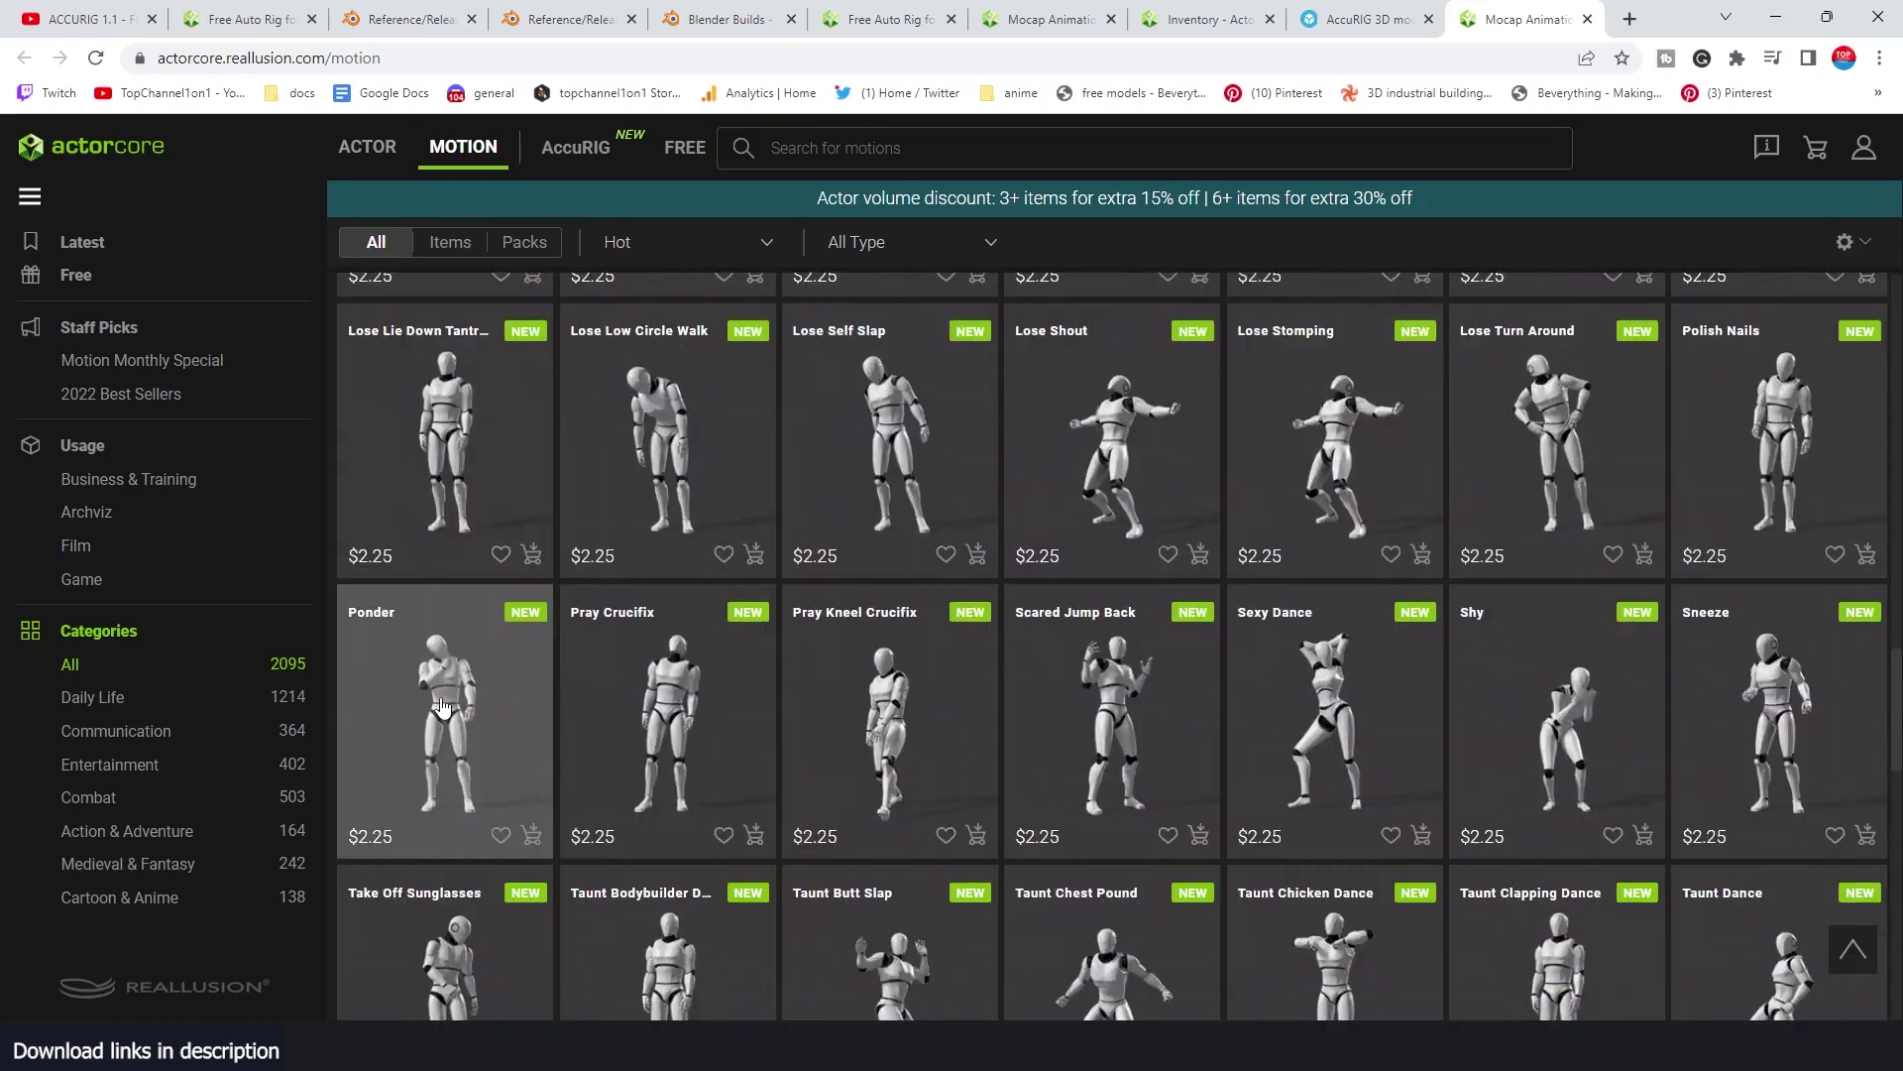
scroll(442, 706, "down", 6)
scroll(998, 412, "up", 11)
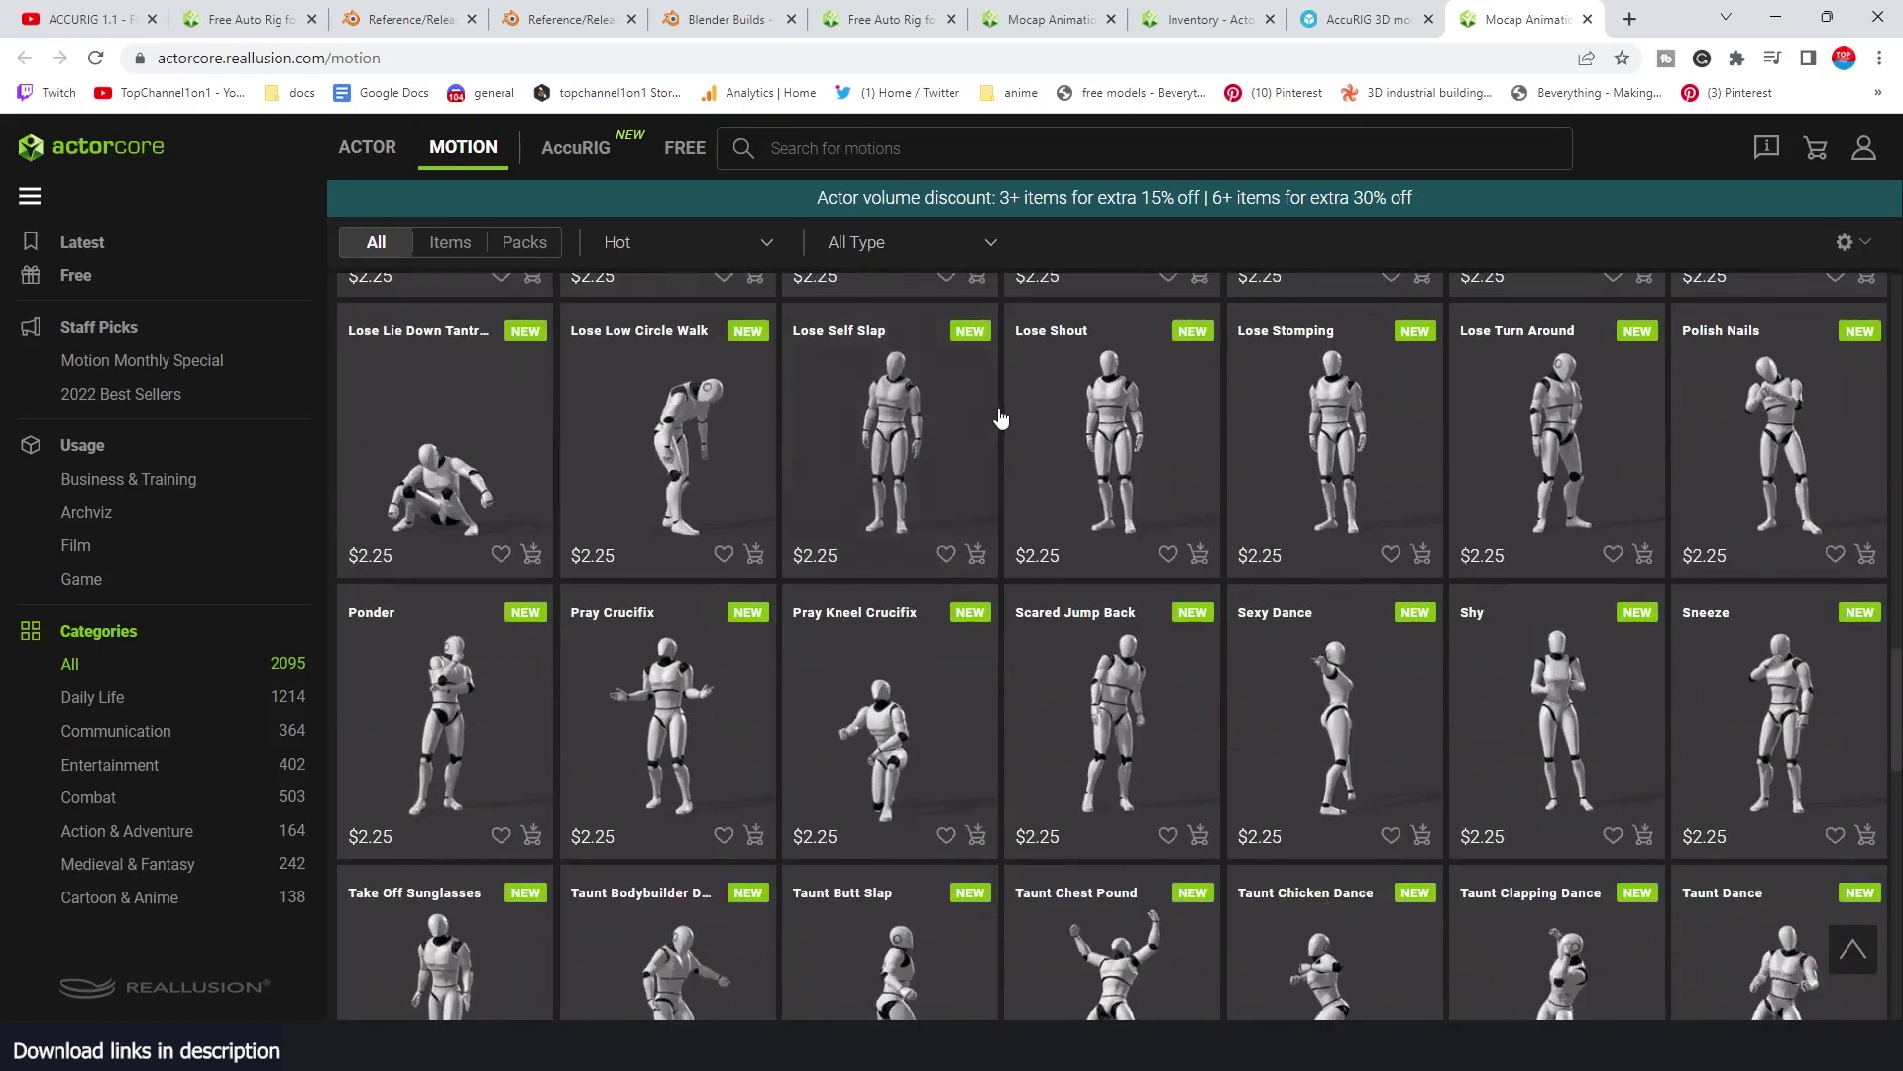
scroll(1427, 575, "down", 8)
left_click(77, 276)
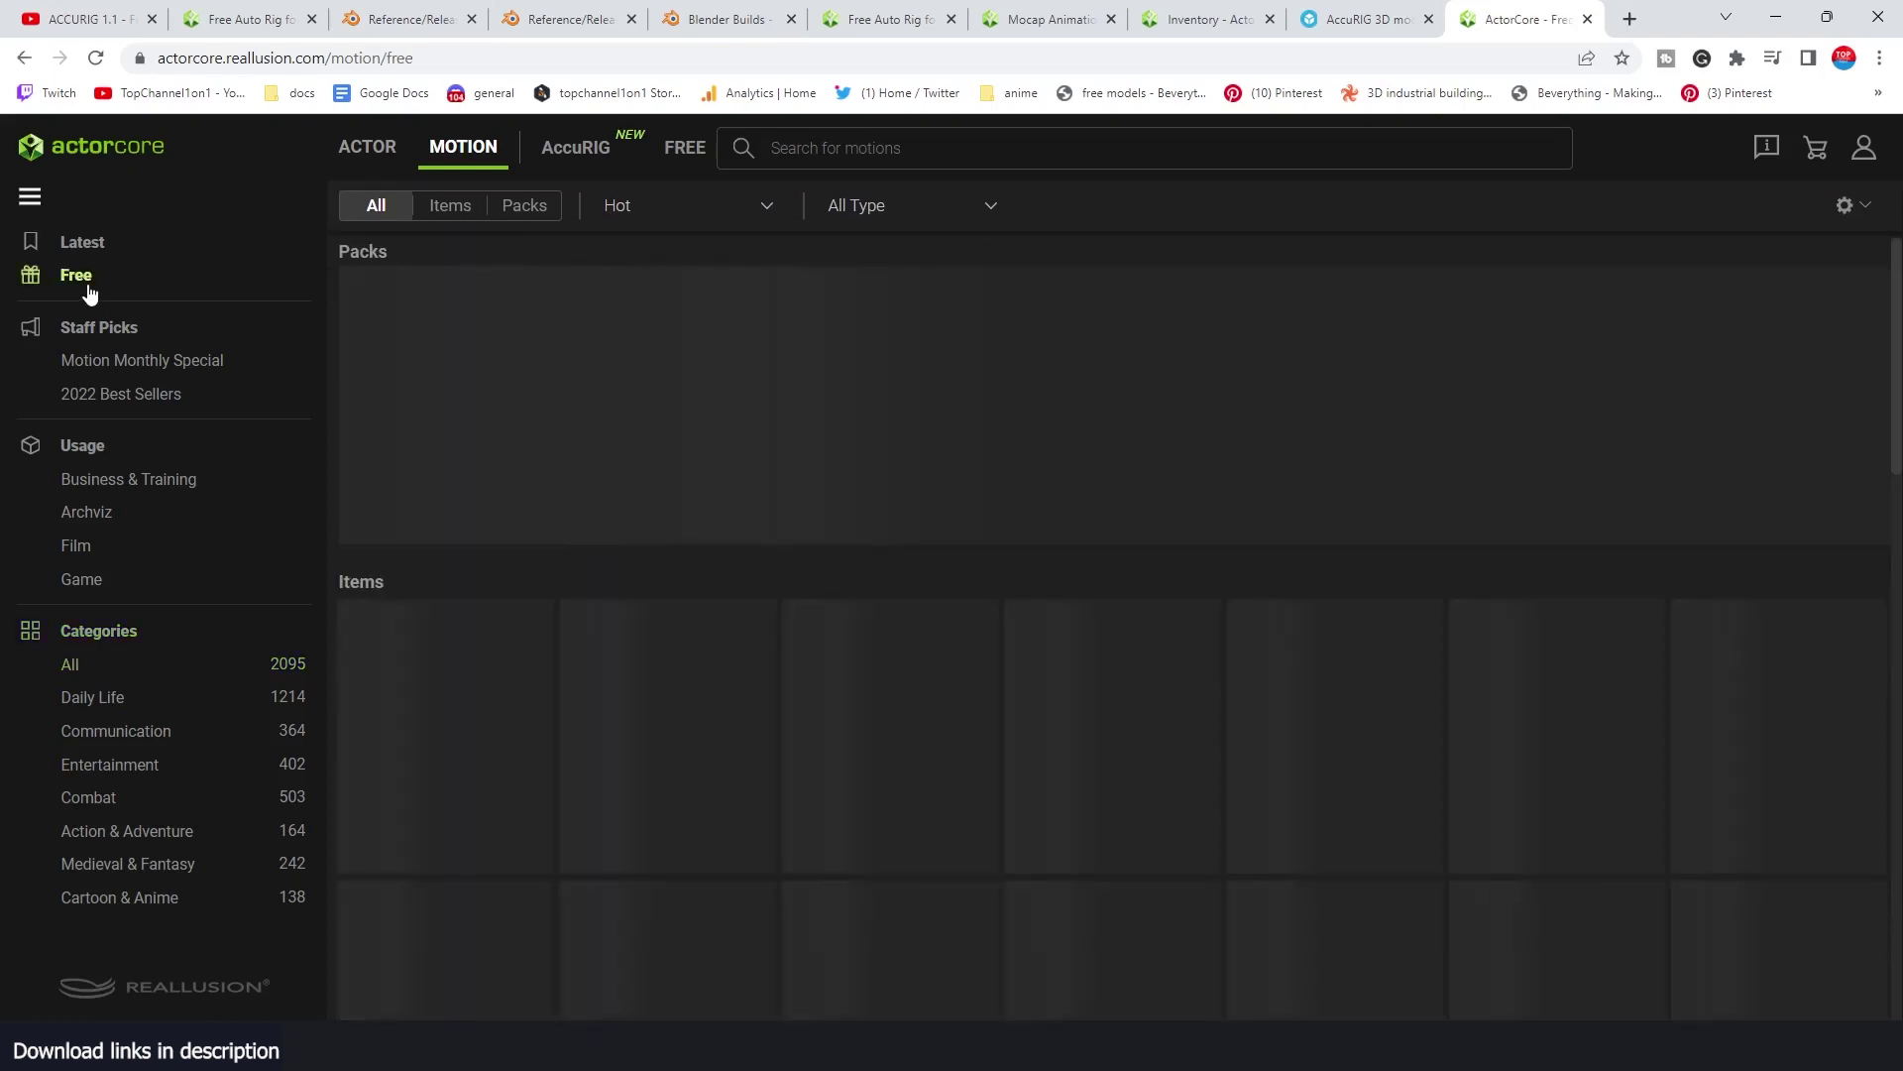
scroll(527, 520, "down", 6)
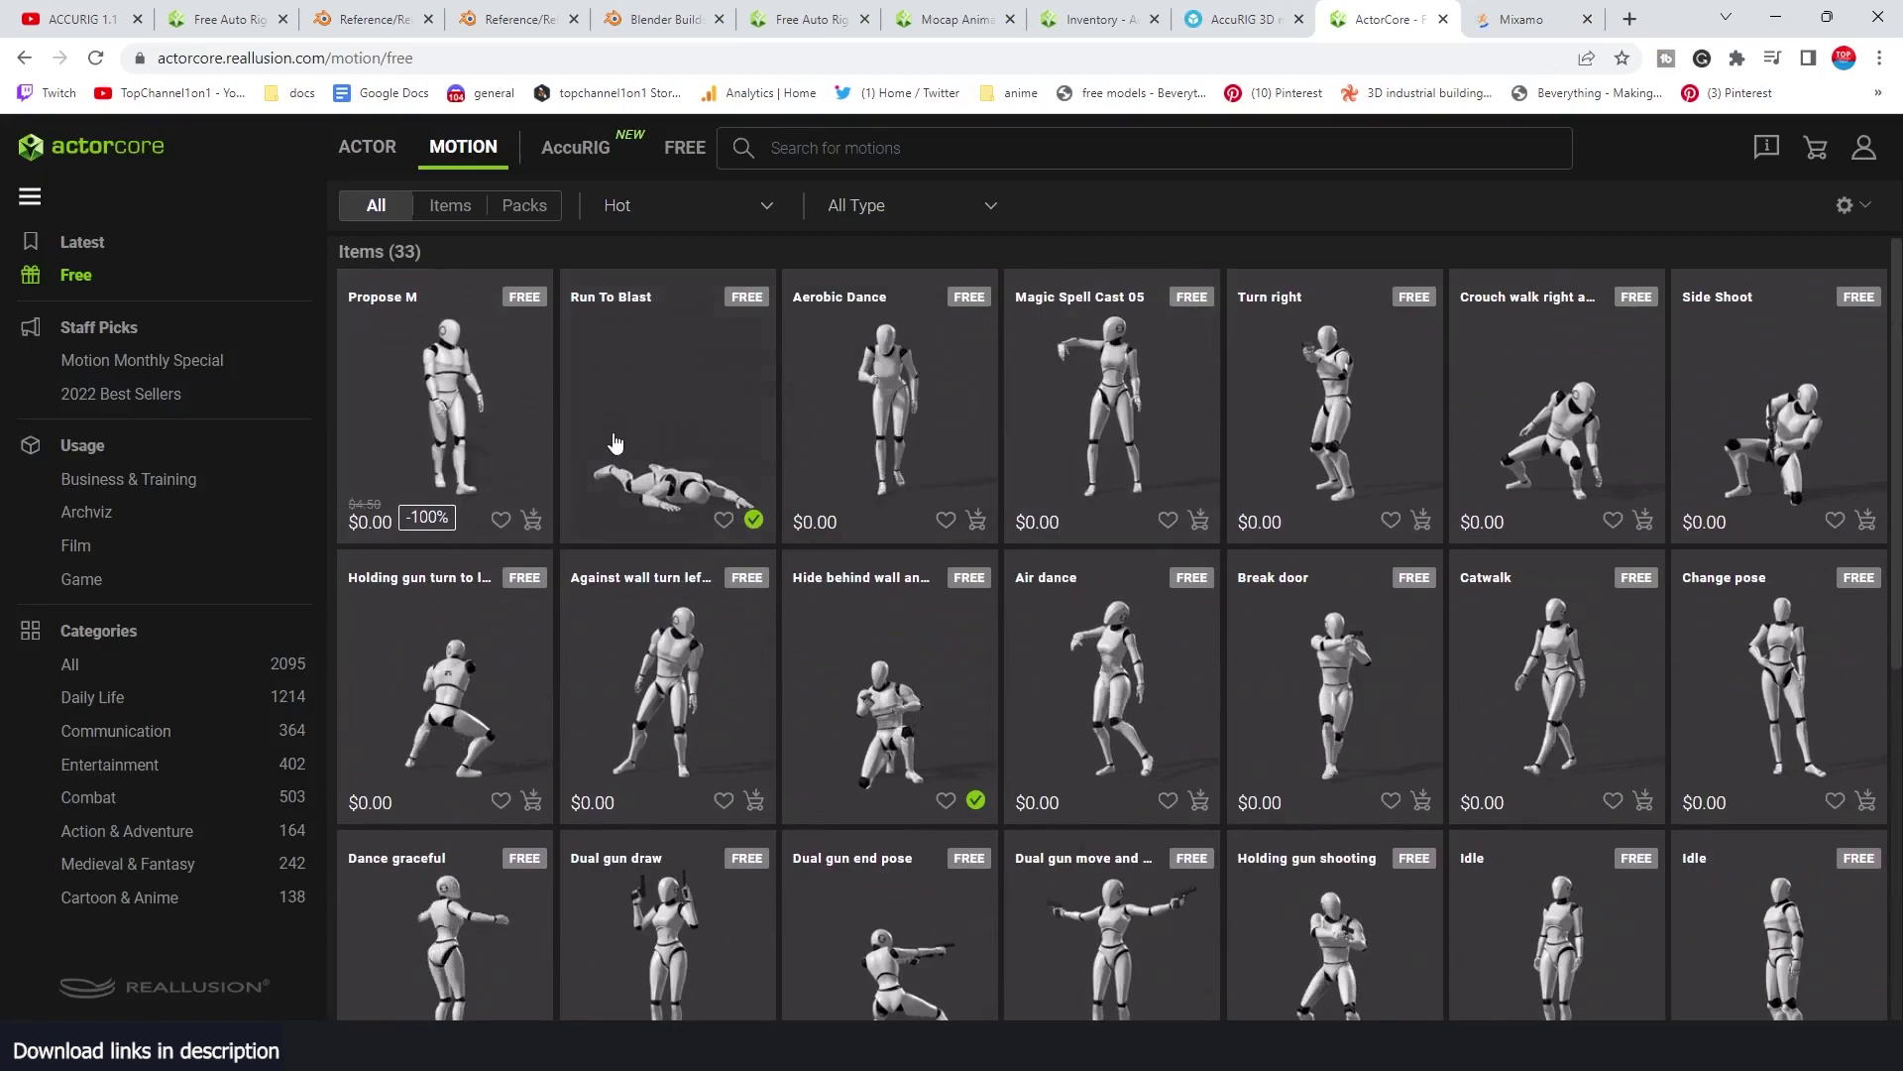
left_click(615, 442)
- Open the Download Settings for the Run To Blast motion
scroll(748, 588, "down", 10)
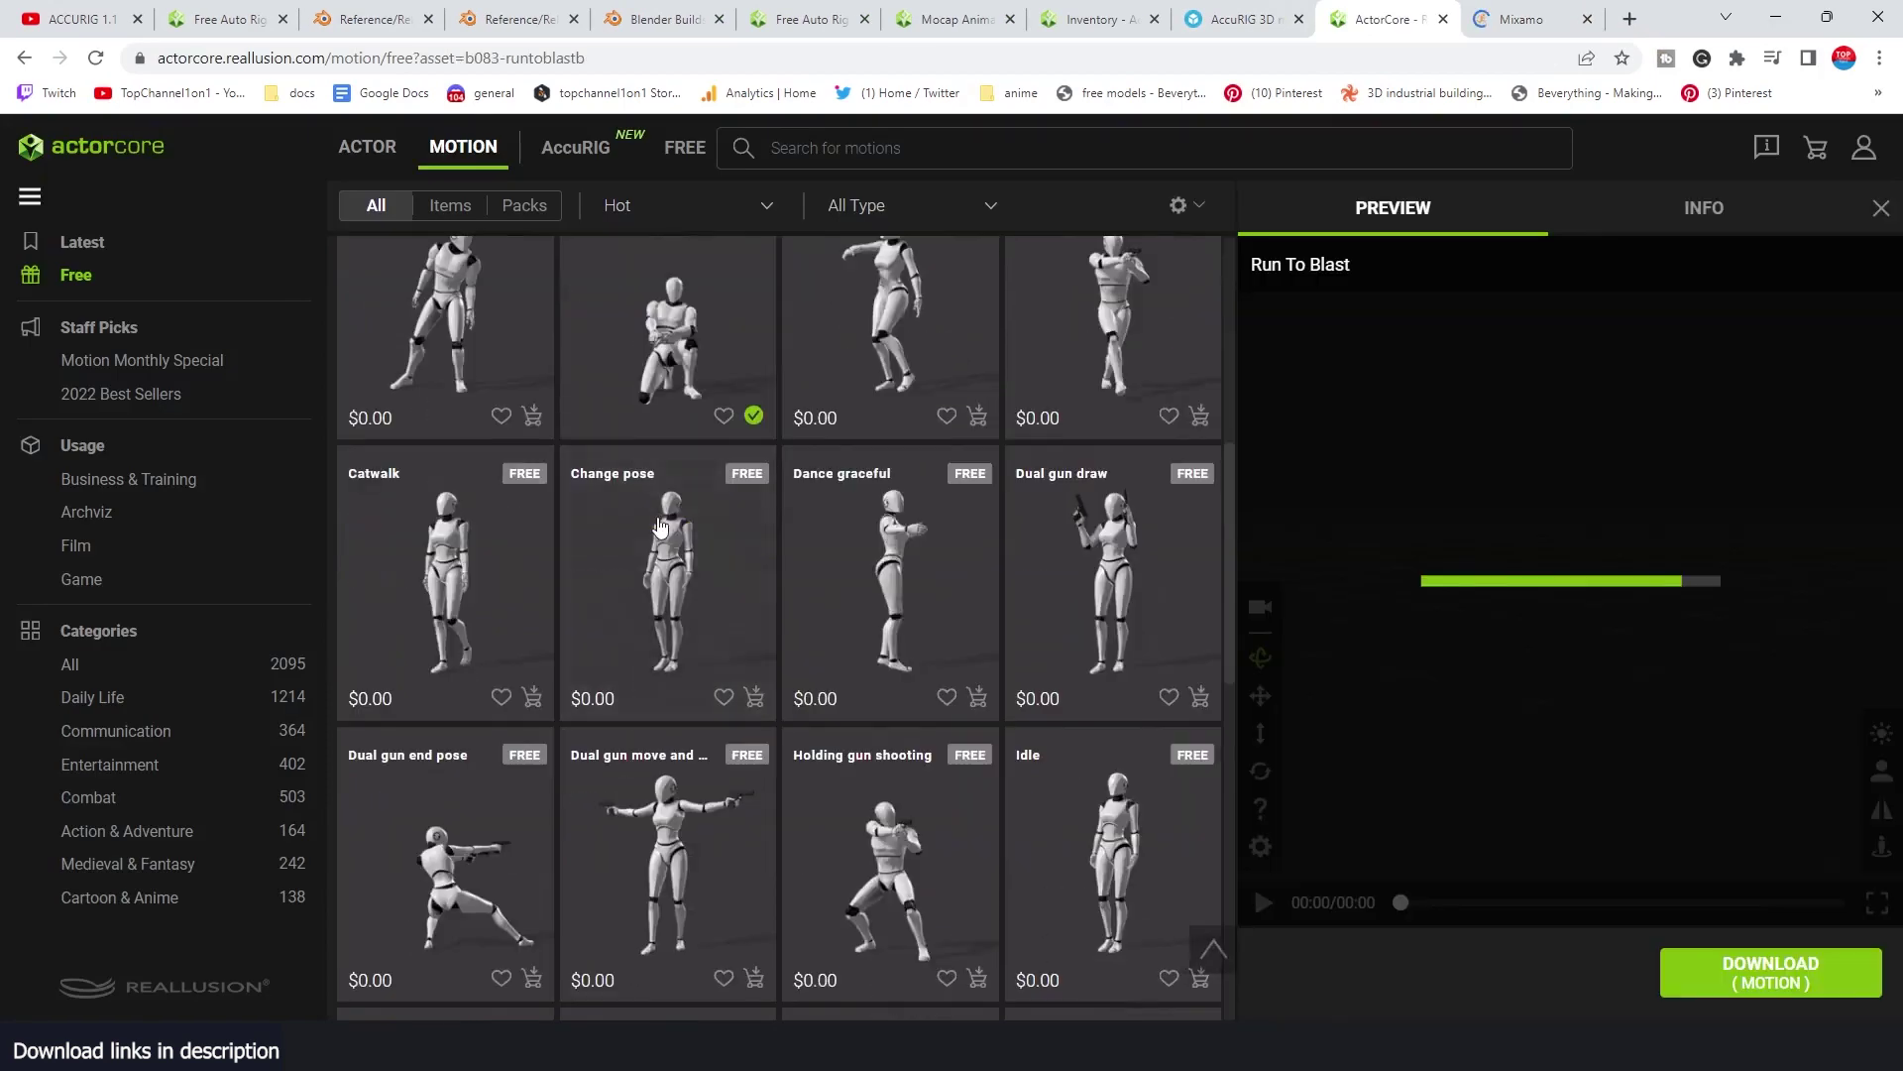
scroll(748, 587, "down", 5)
scroll(749, 588, "up", 12)
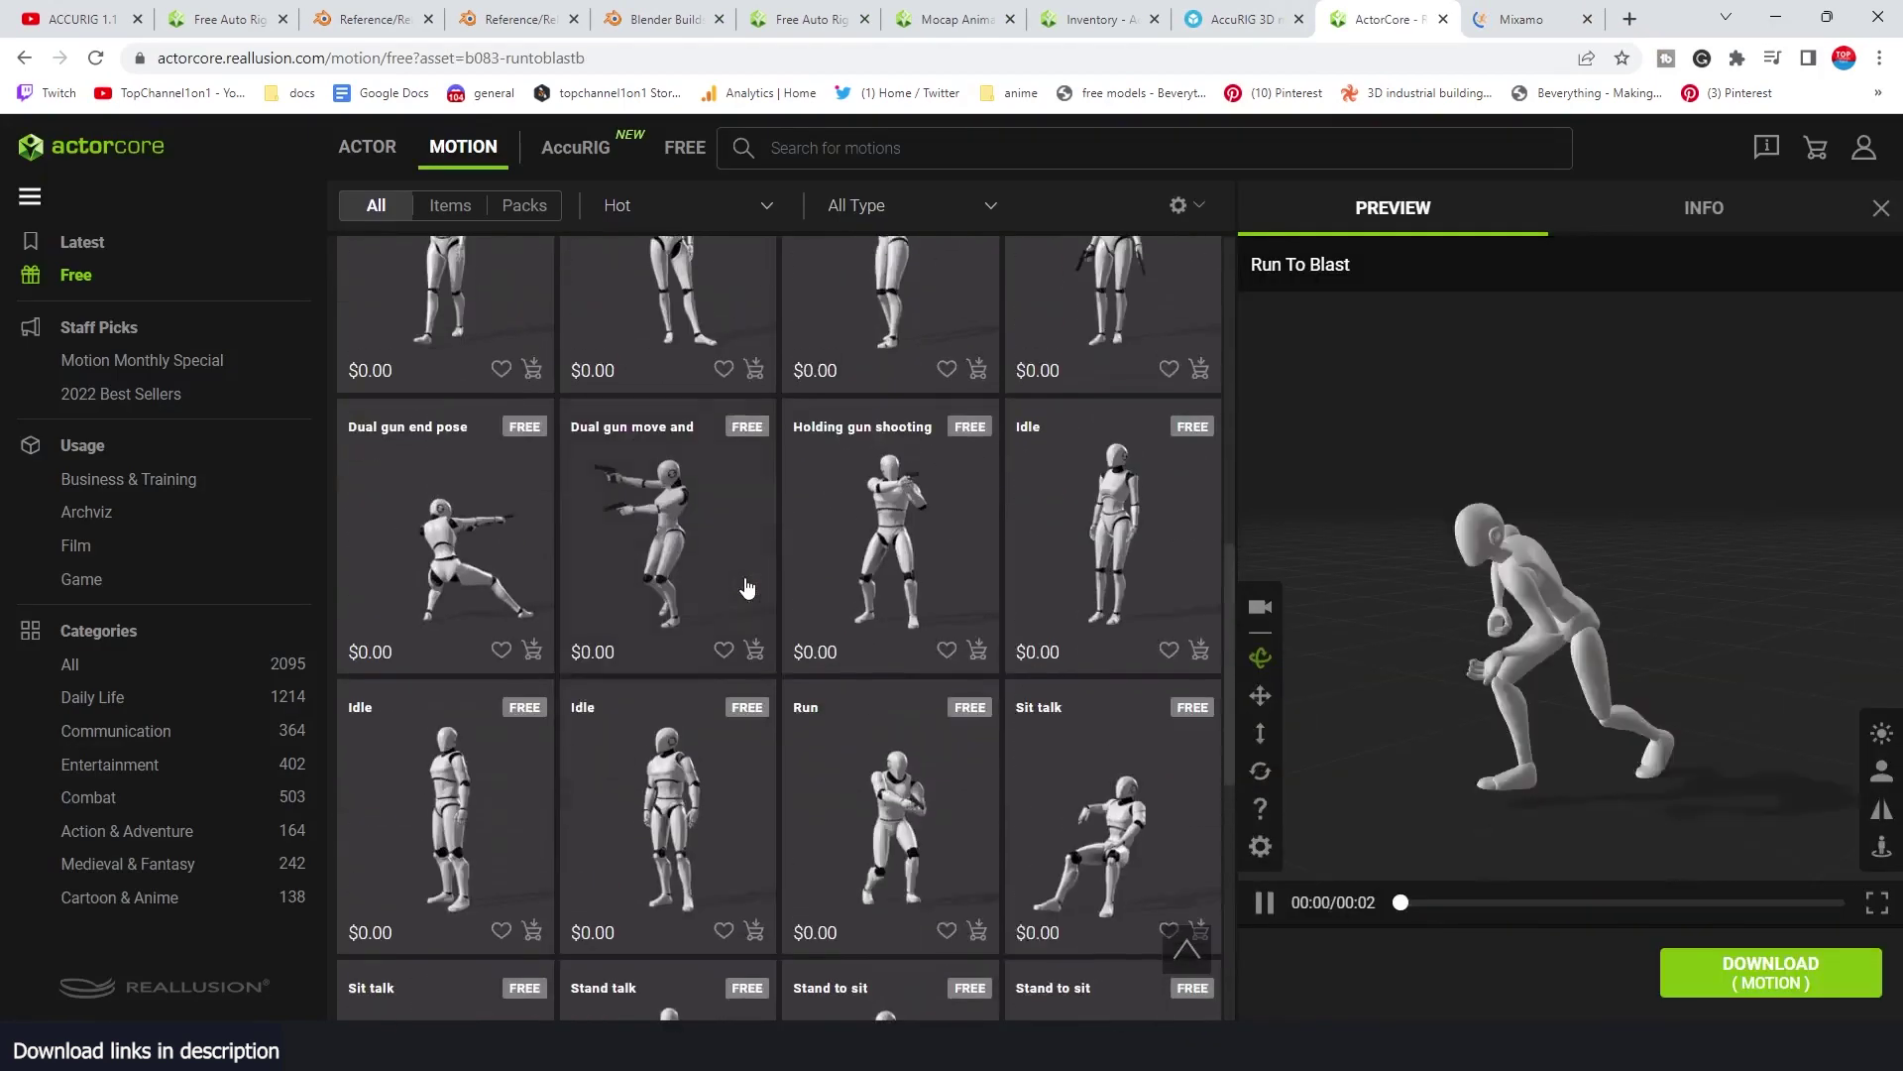
scroll(749, 588, "up", 5)
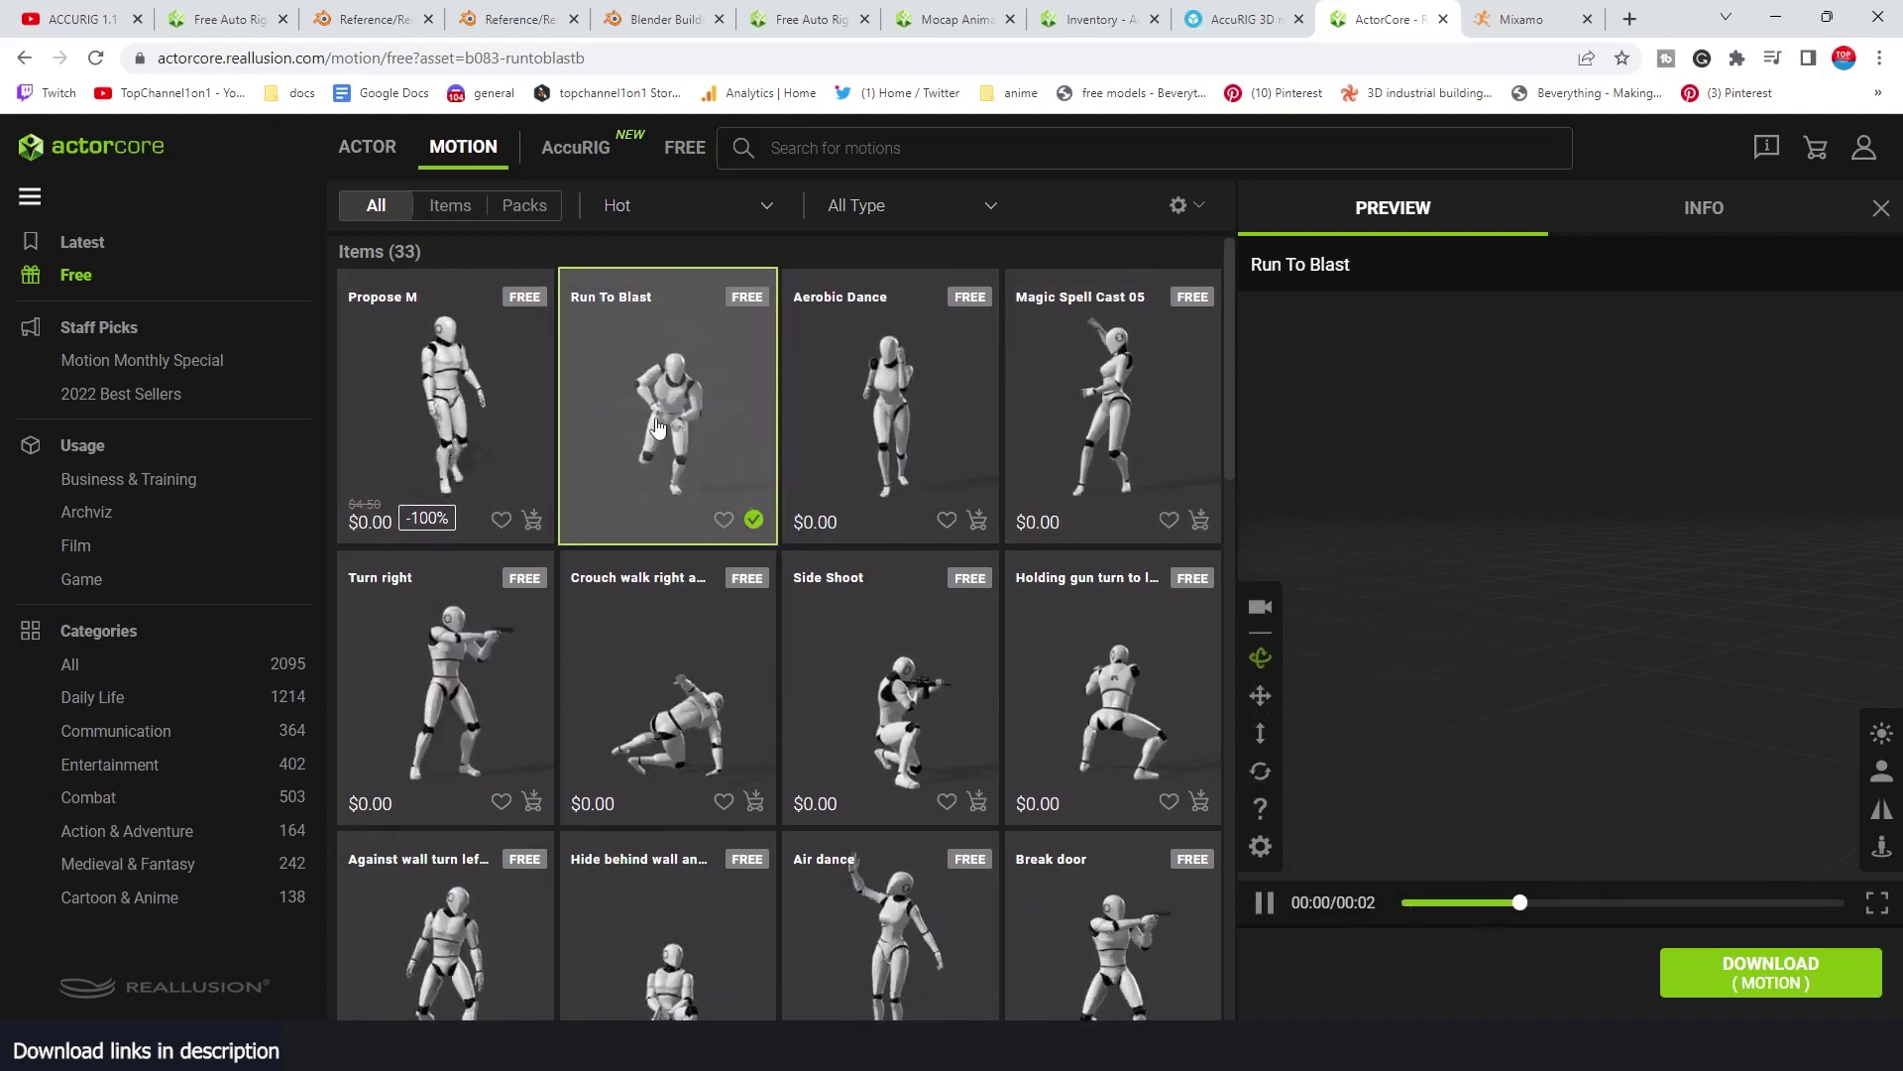
left_click(1834, 982)
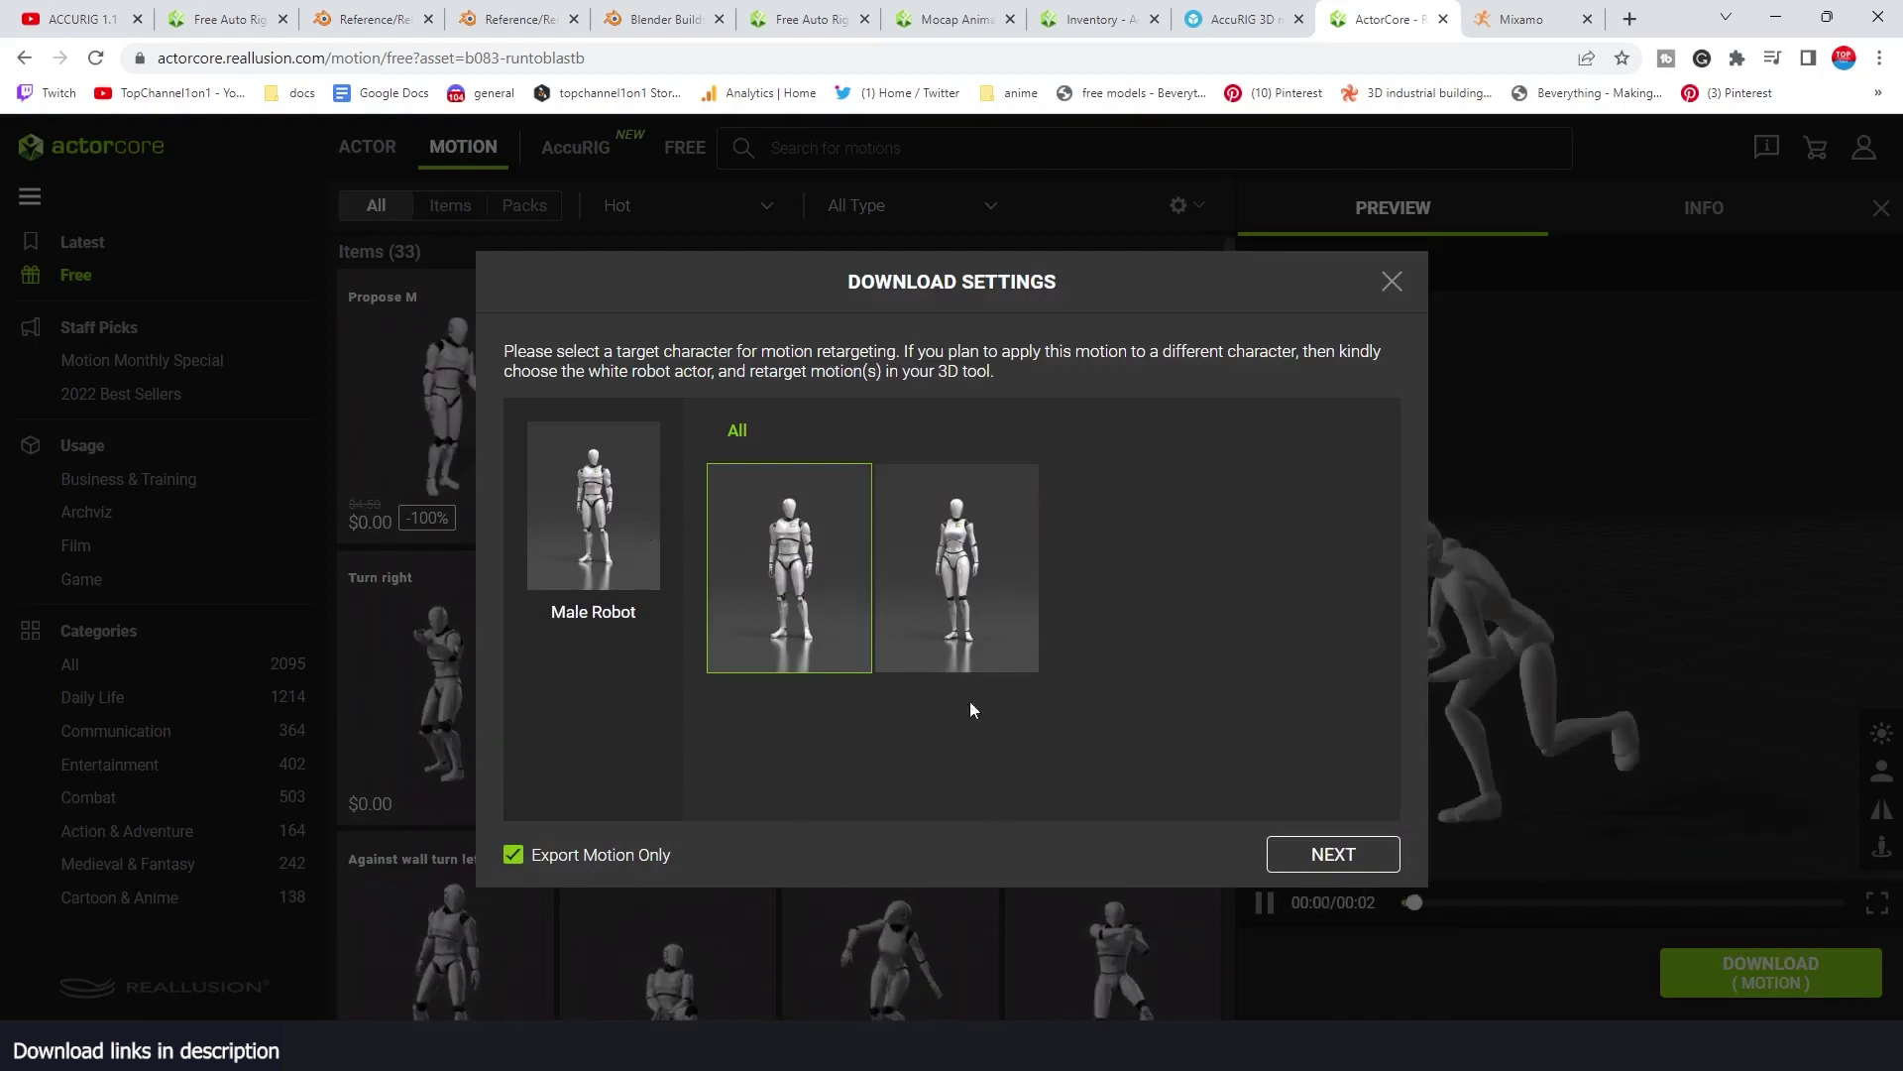
- Download Run To Blast targeting Blender at 60 FPS with Zero Root Animation turned on
left_click(1293, 860)
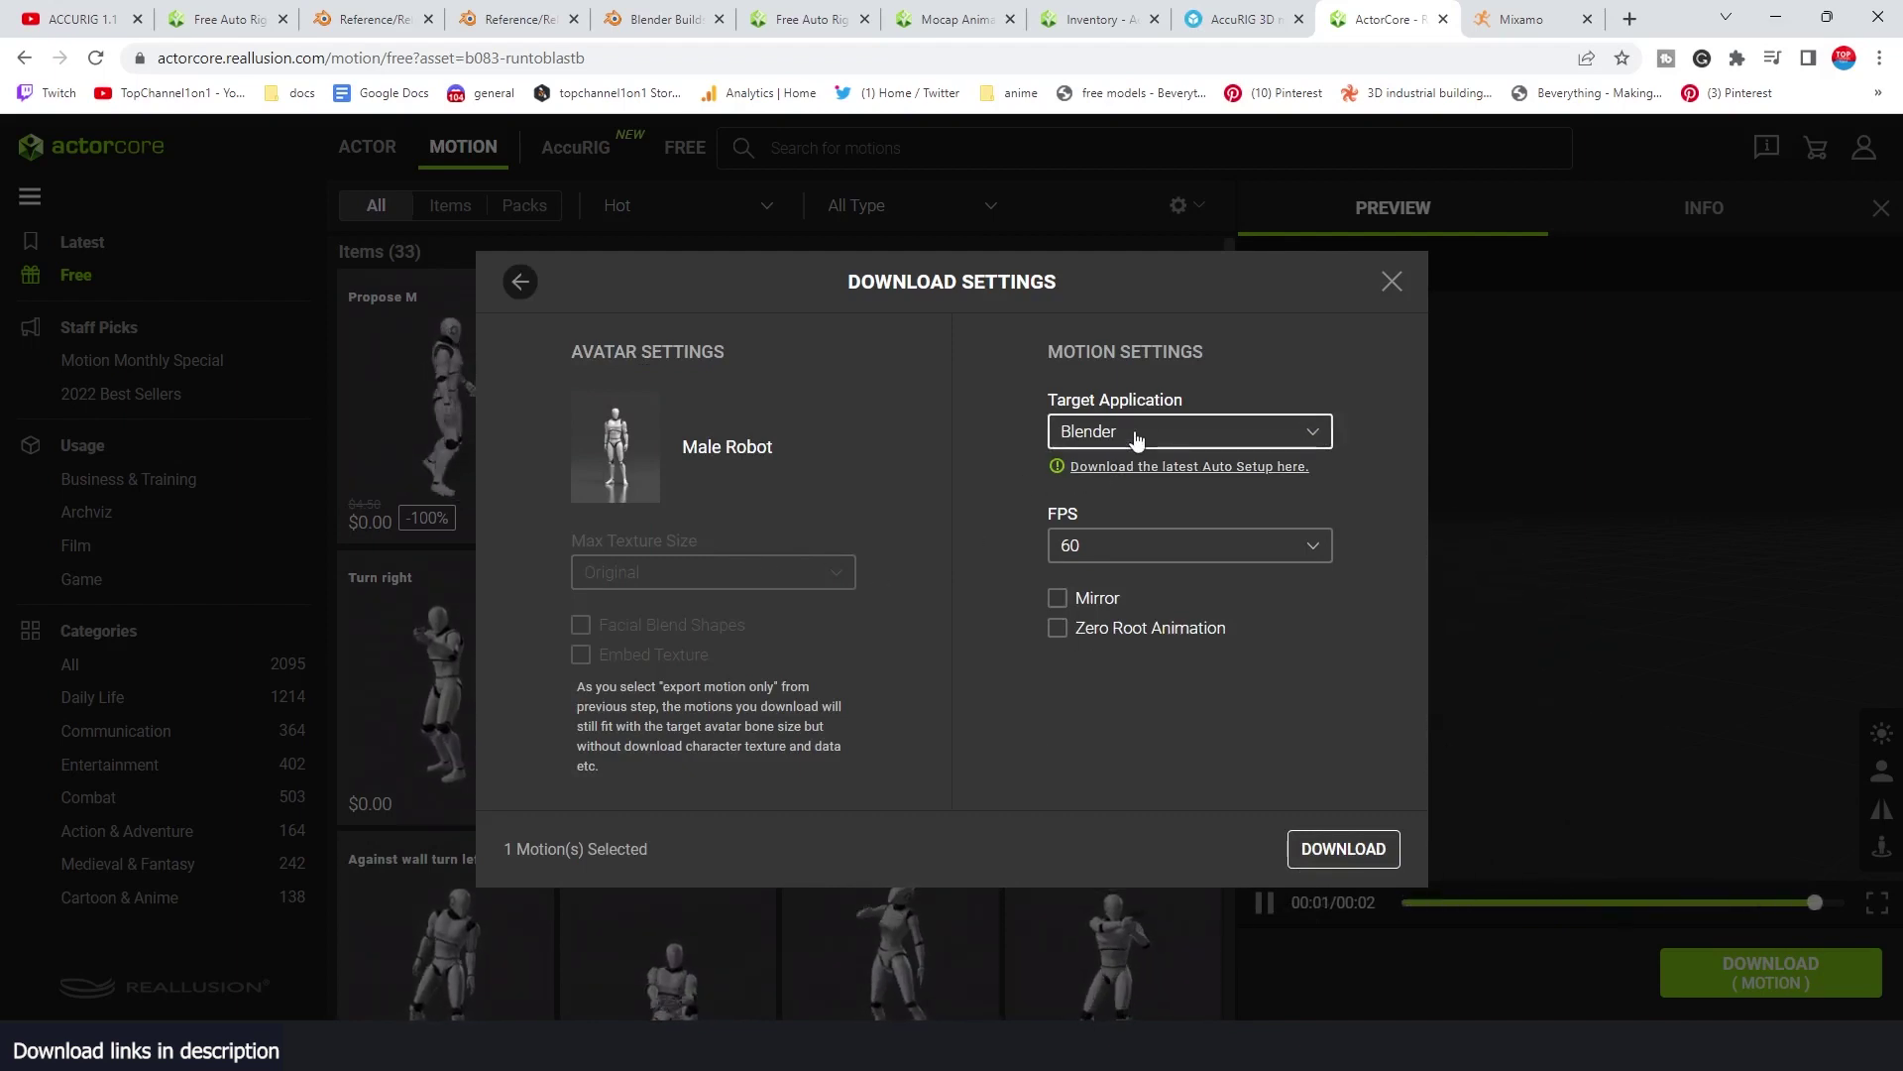
left_click(1095, 432)
left_click(1098, 617)
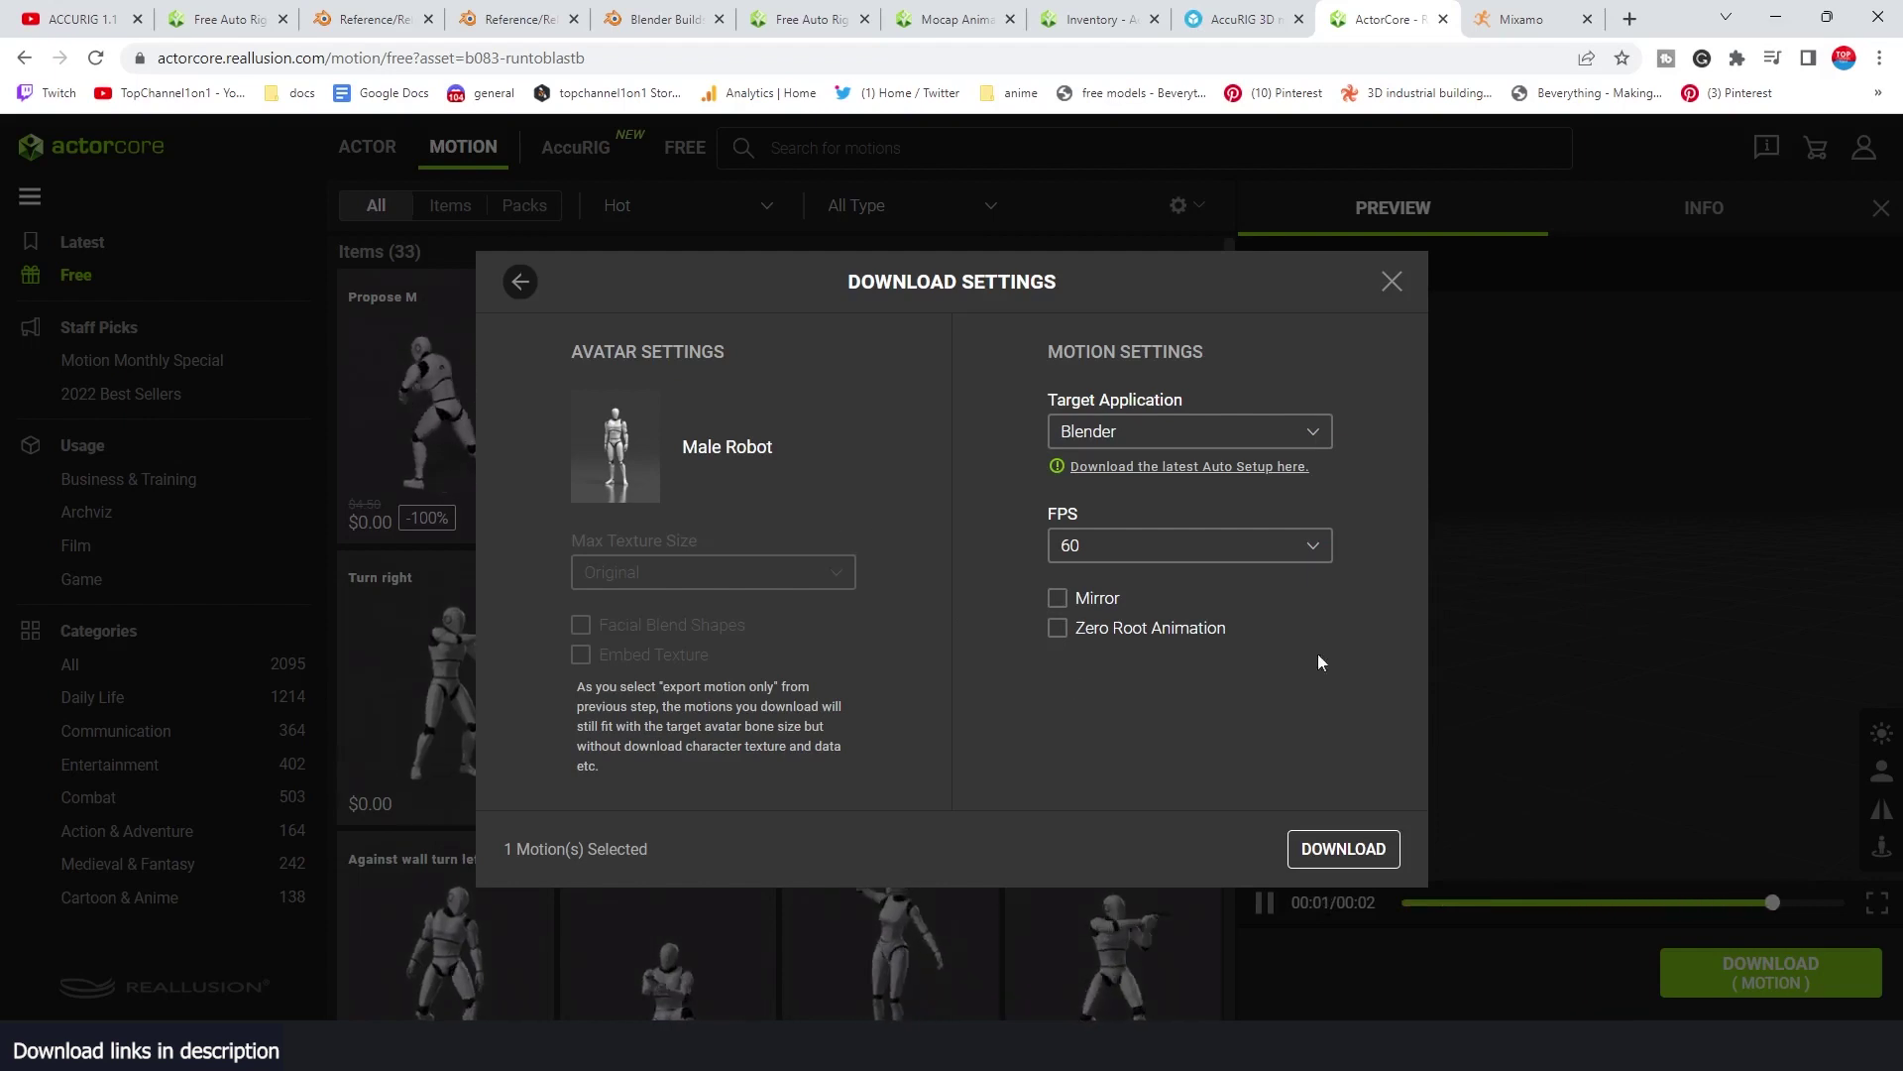
left_click(1071, 636)
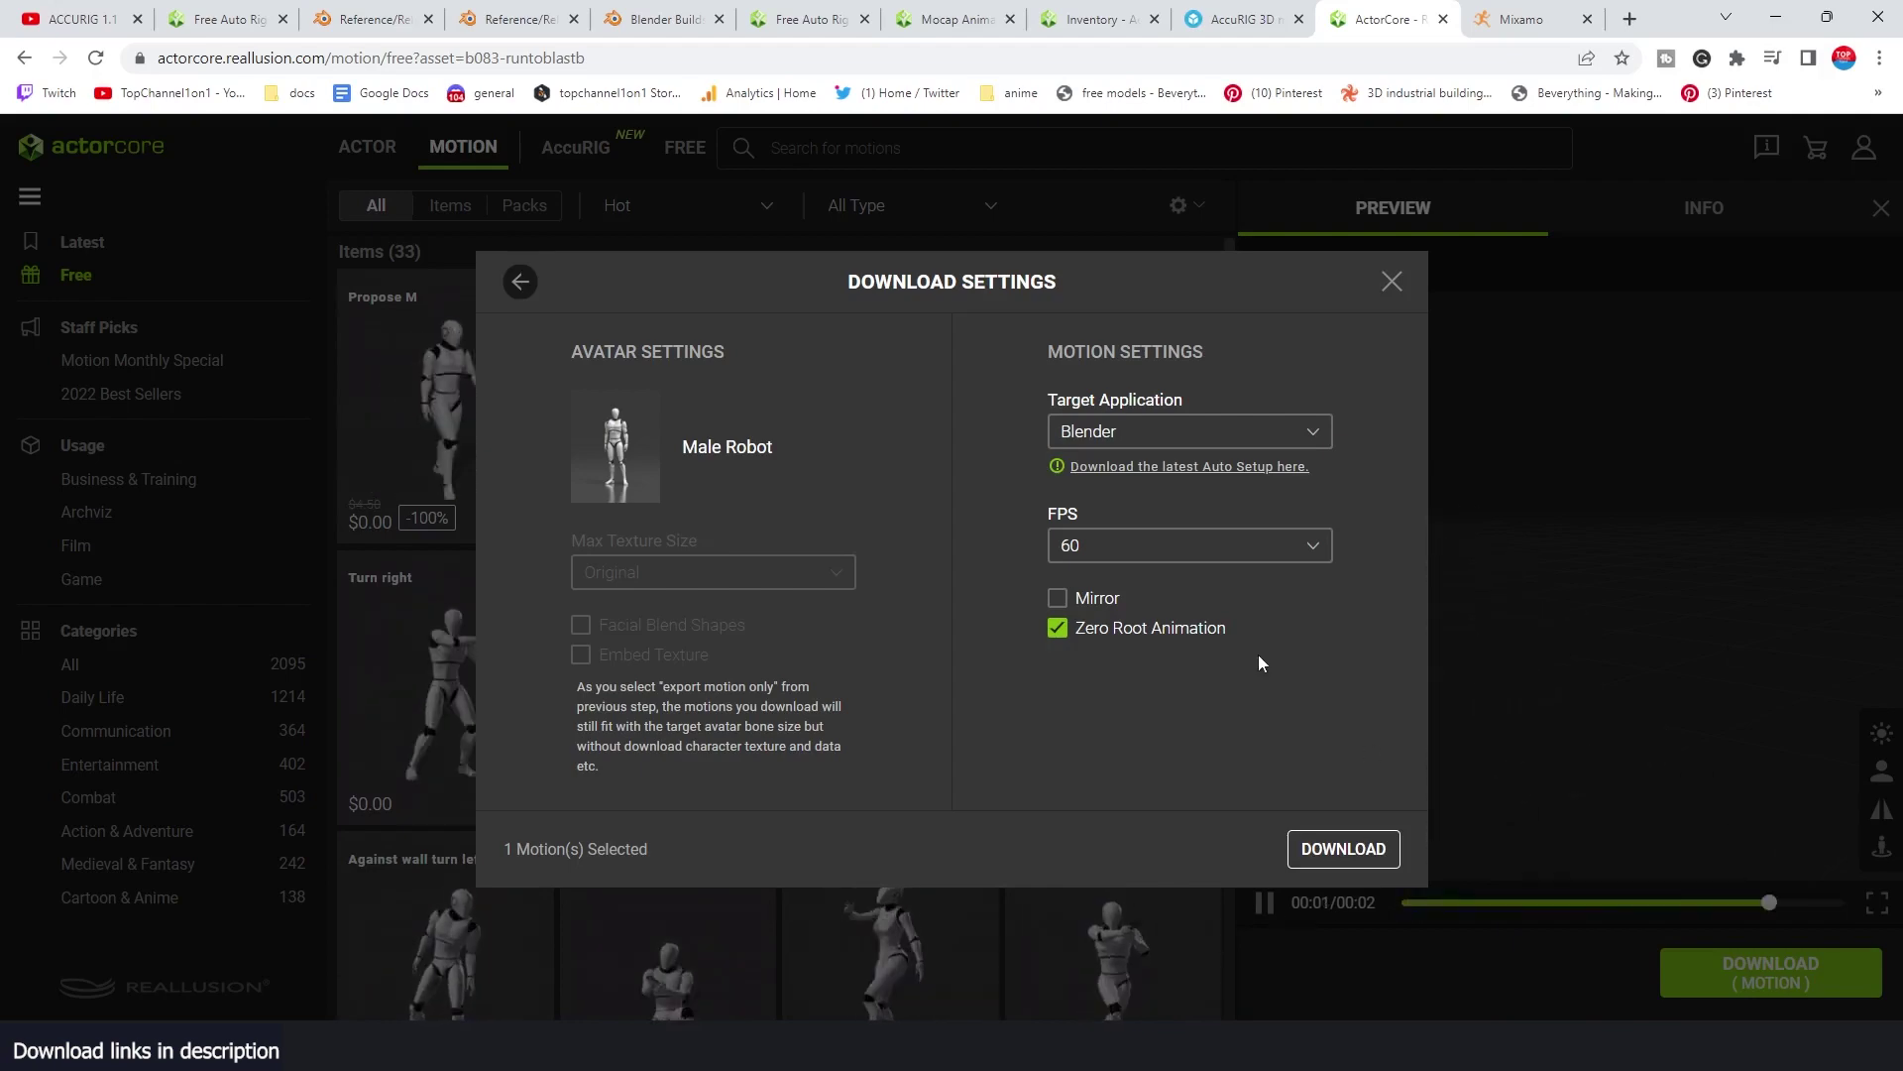
left_click(1319, 849)
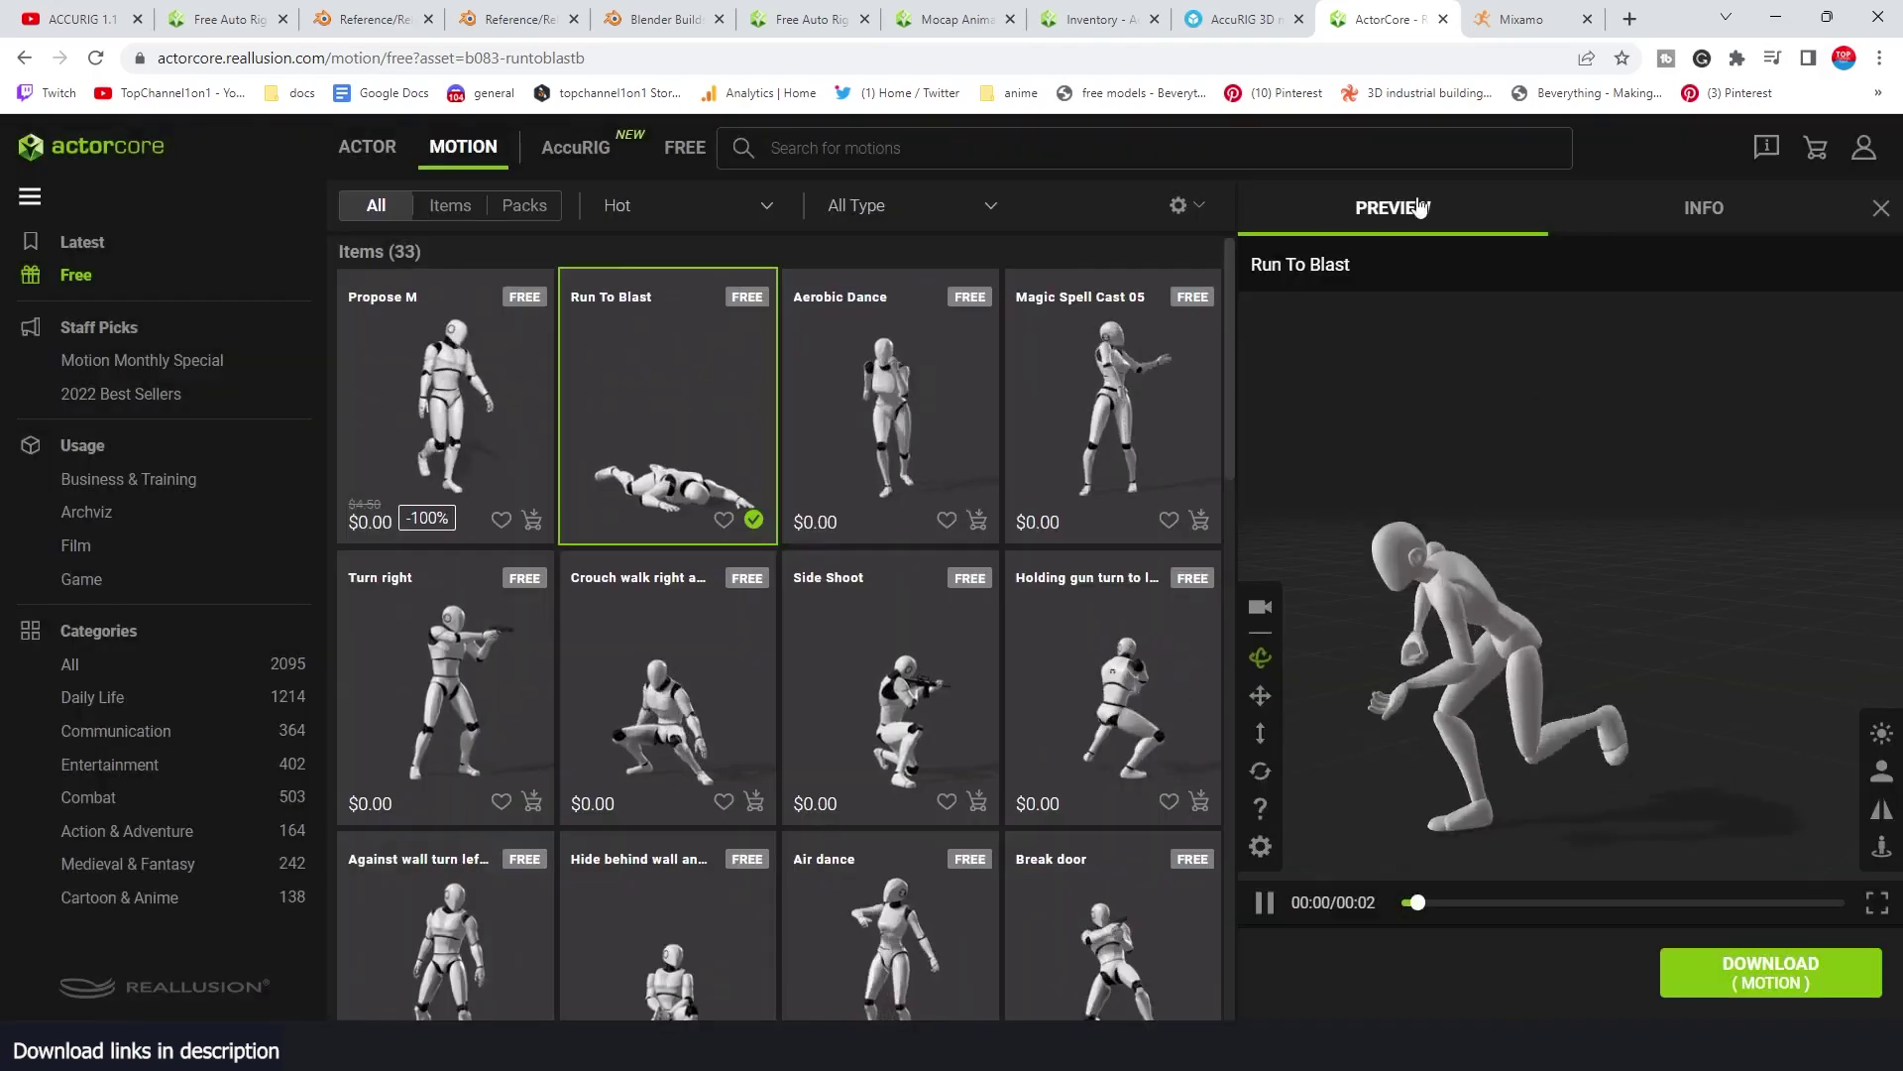
- Return to the ActorCore tab and start saving the 326.61 KB Run To Blast zip
key("ctrl+Tab")
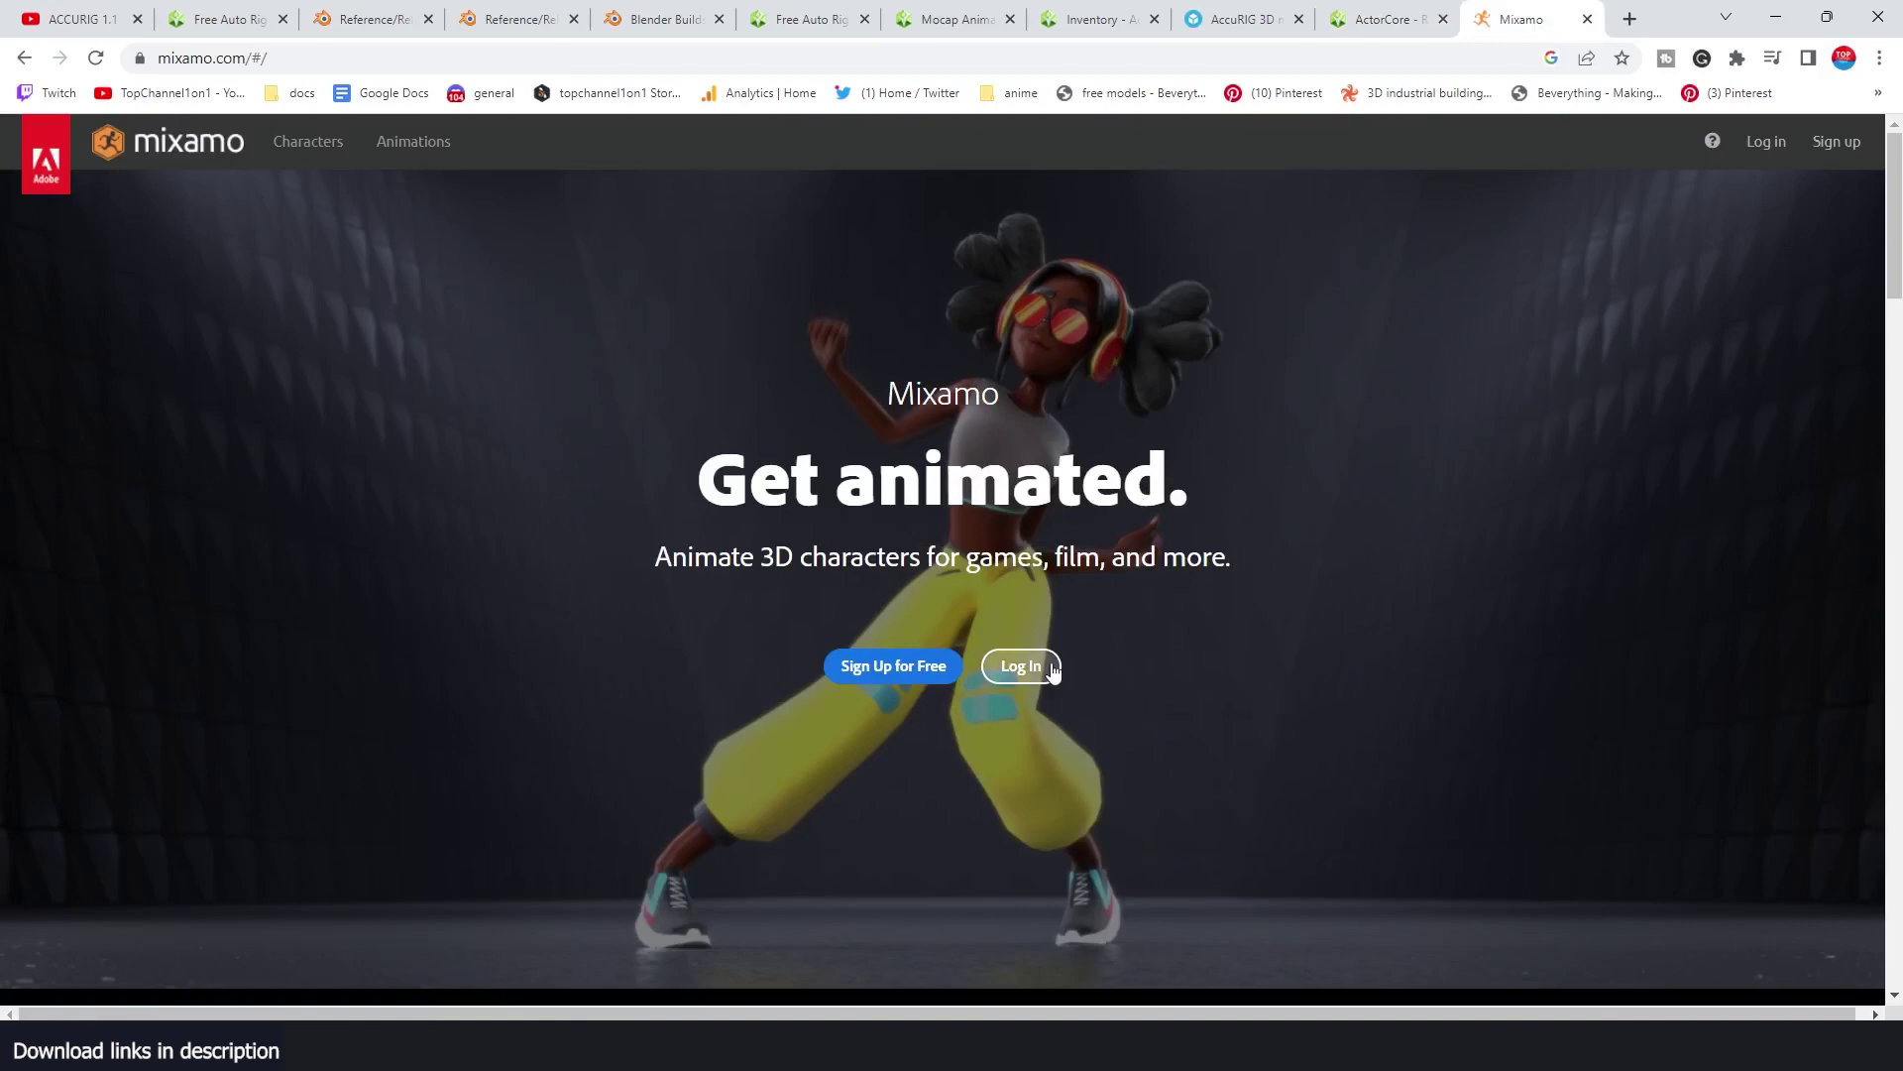
left_click(1383, 19)
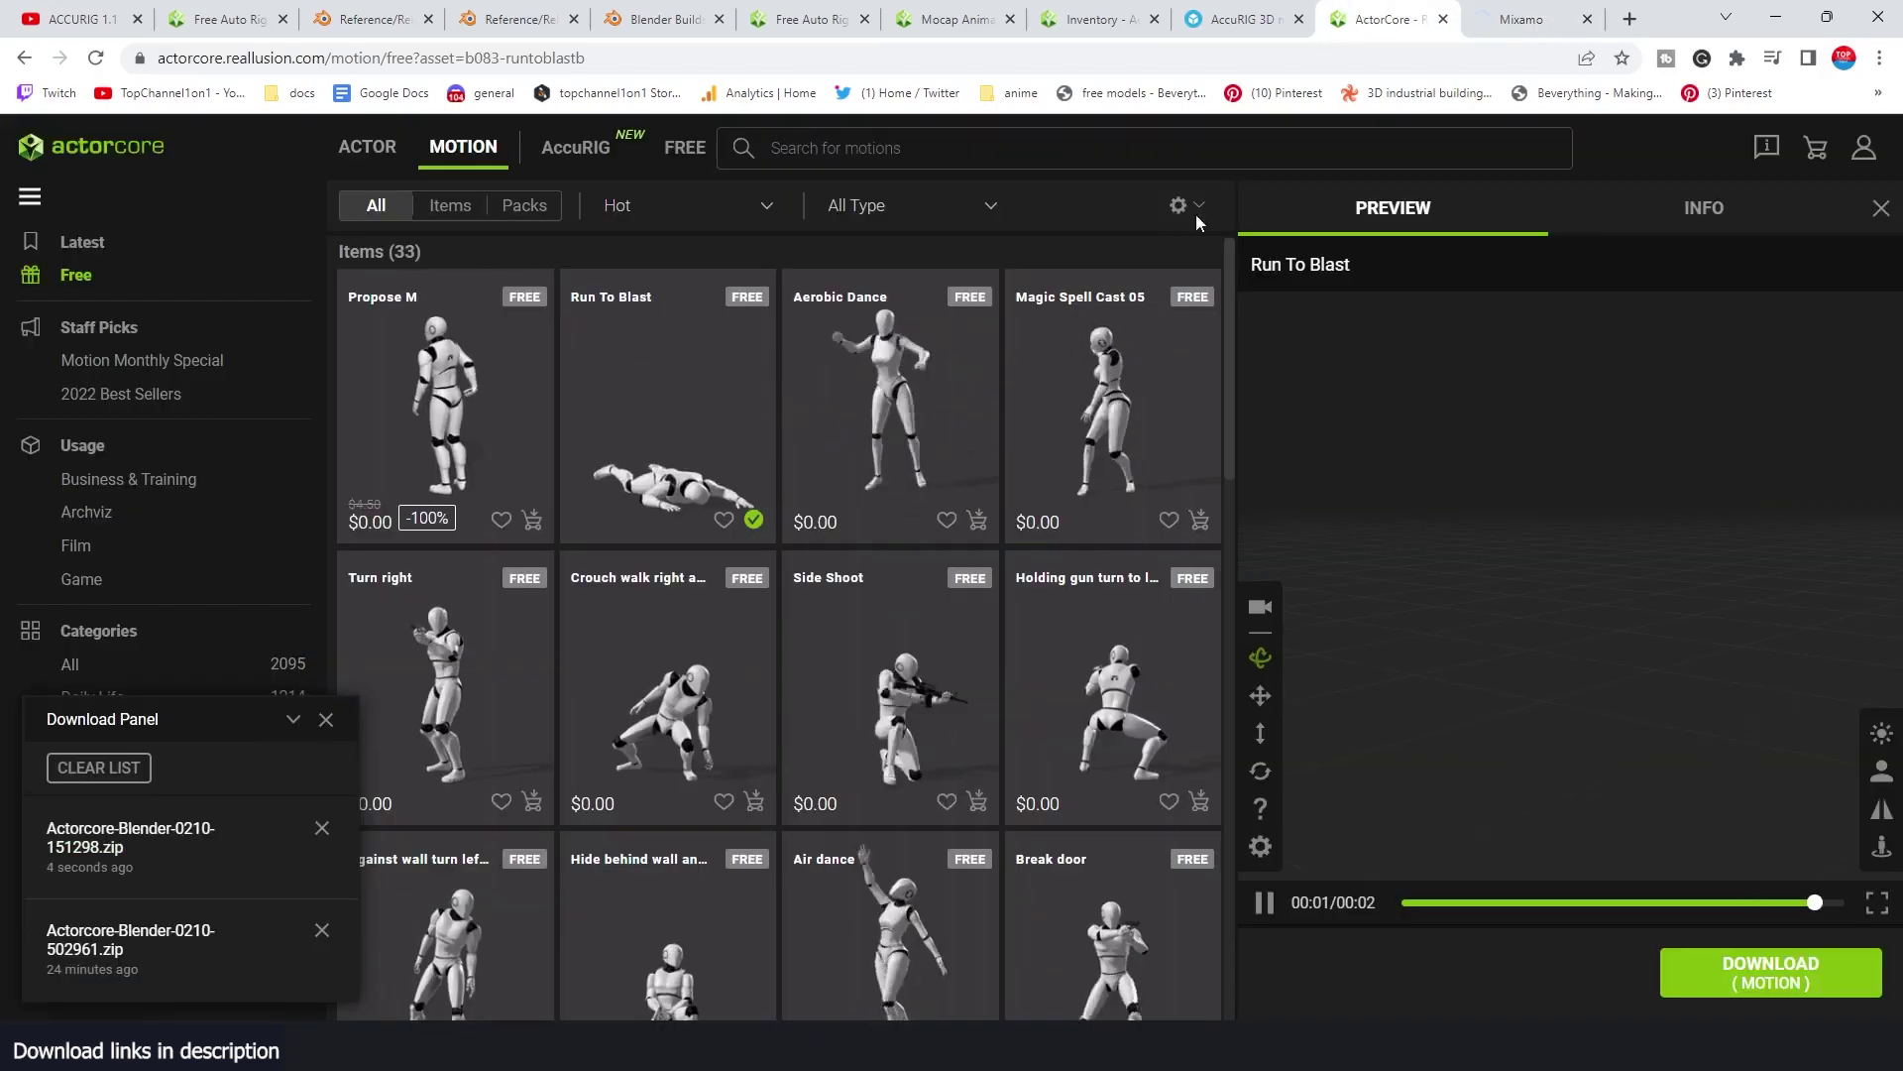
scroll(763, 595, "down", 2)
scroll(763, 672, "down", 8)
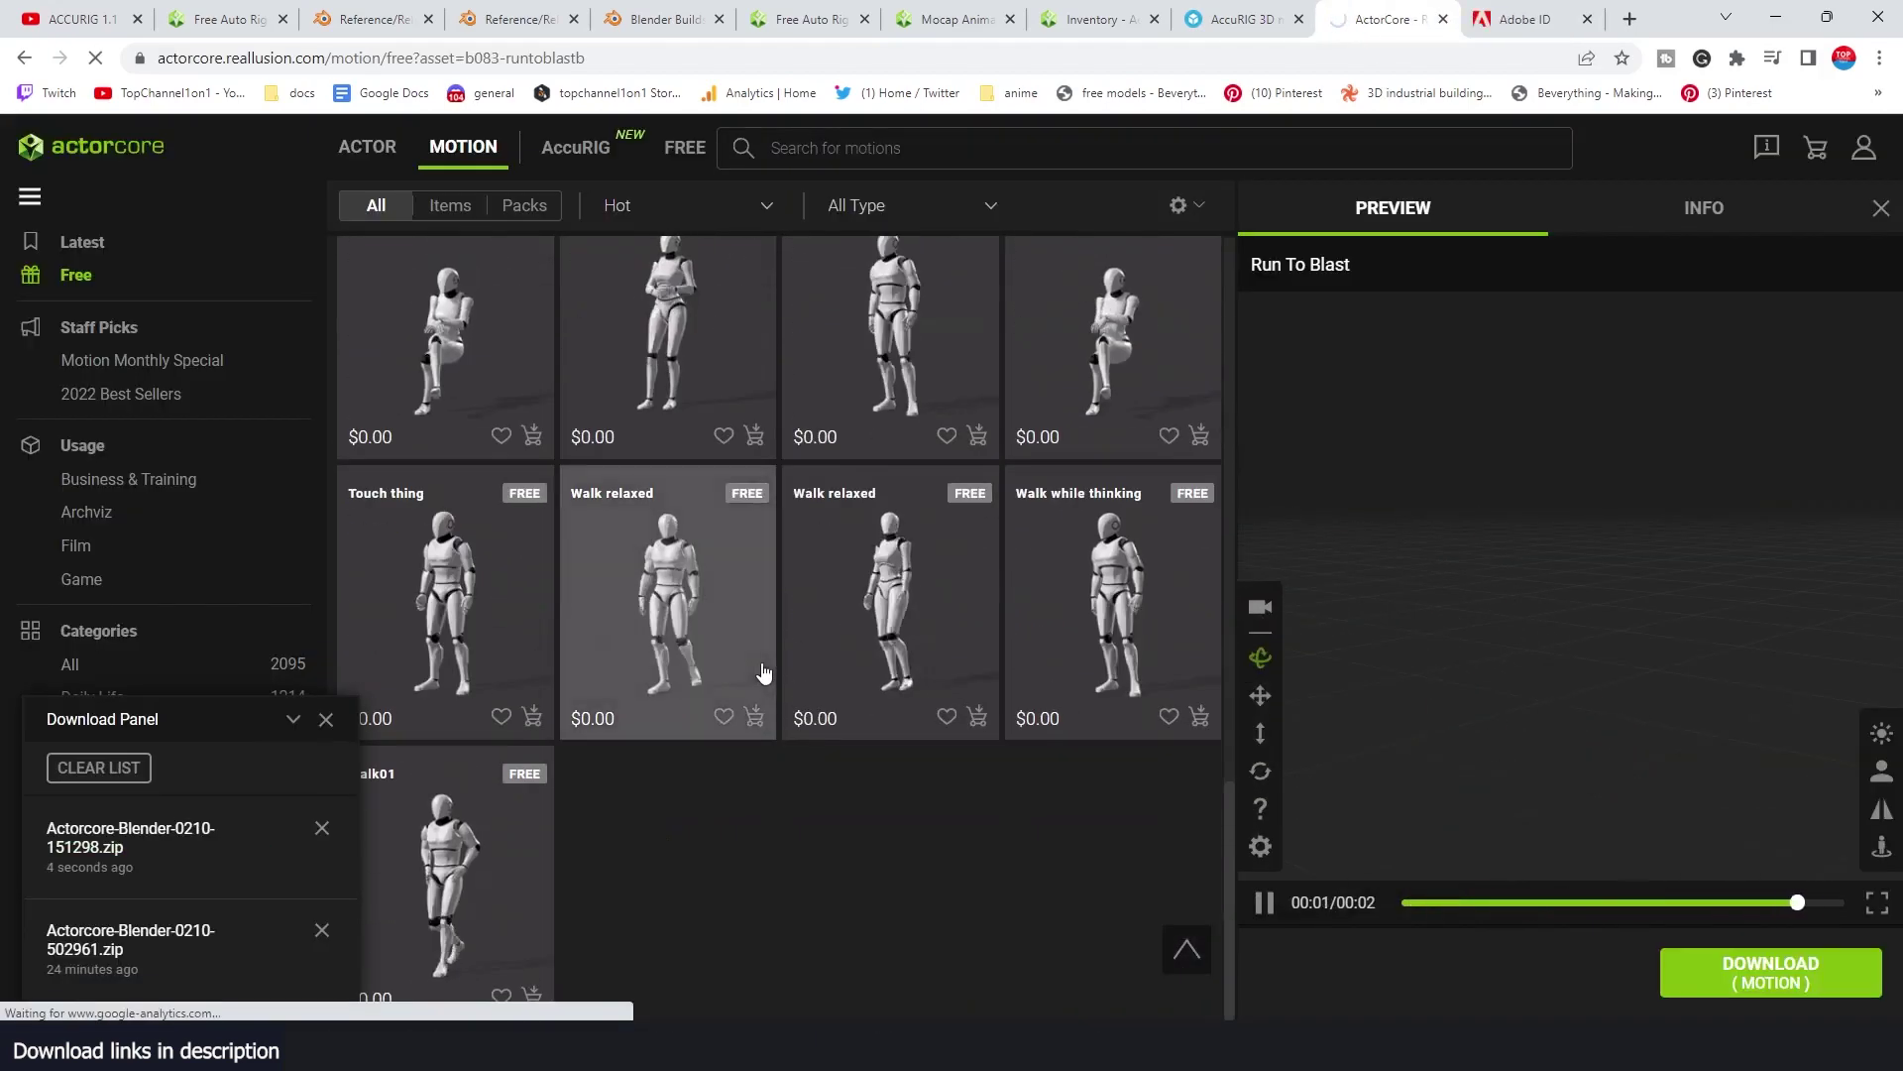
scroll(753, 773, "up", 12)
scroll(748, 774, "up", 1)
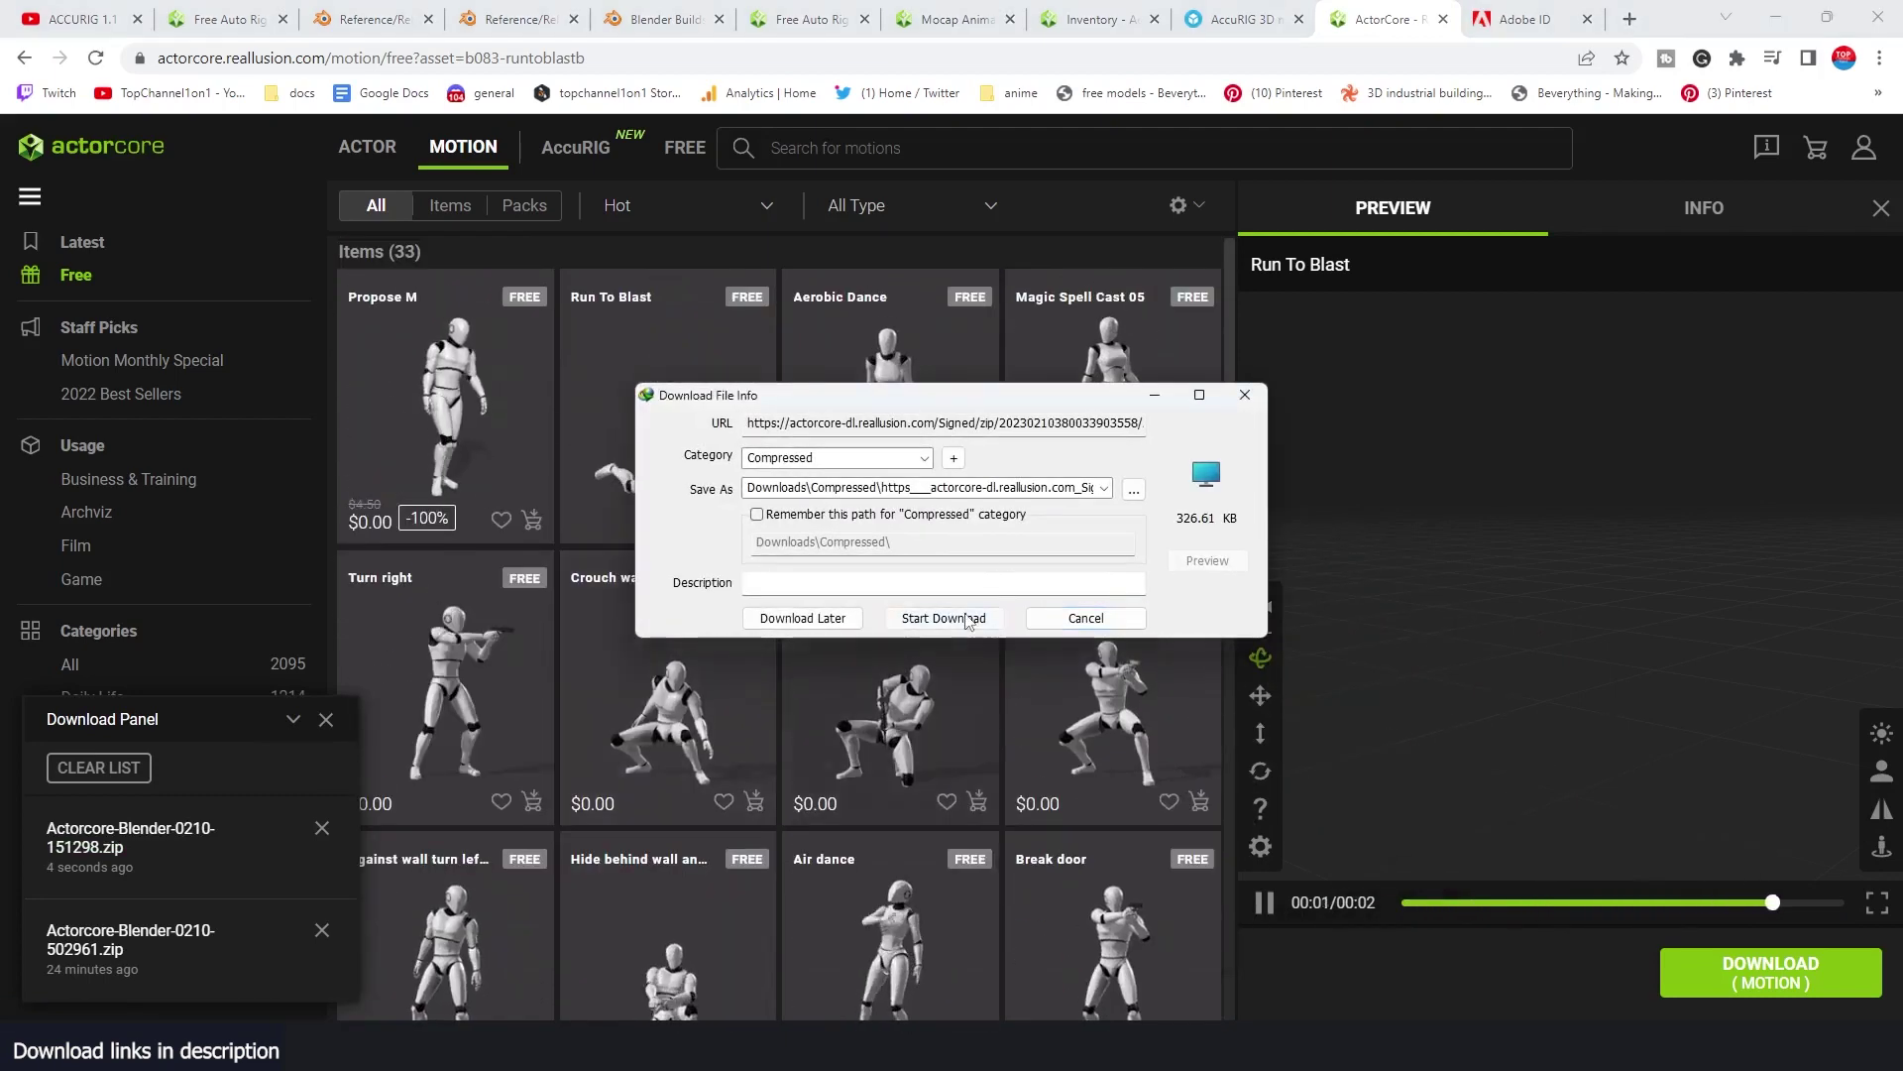
left_click(964, 619)
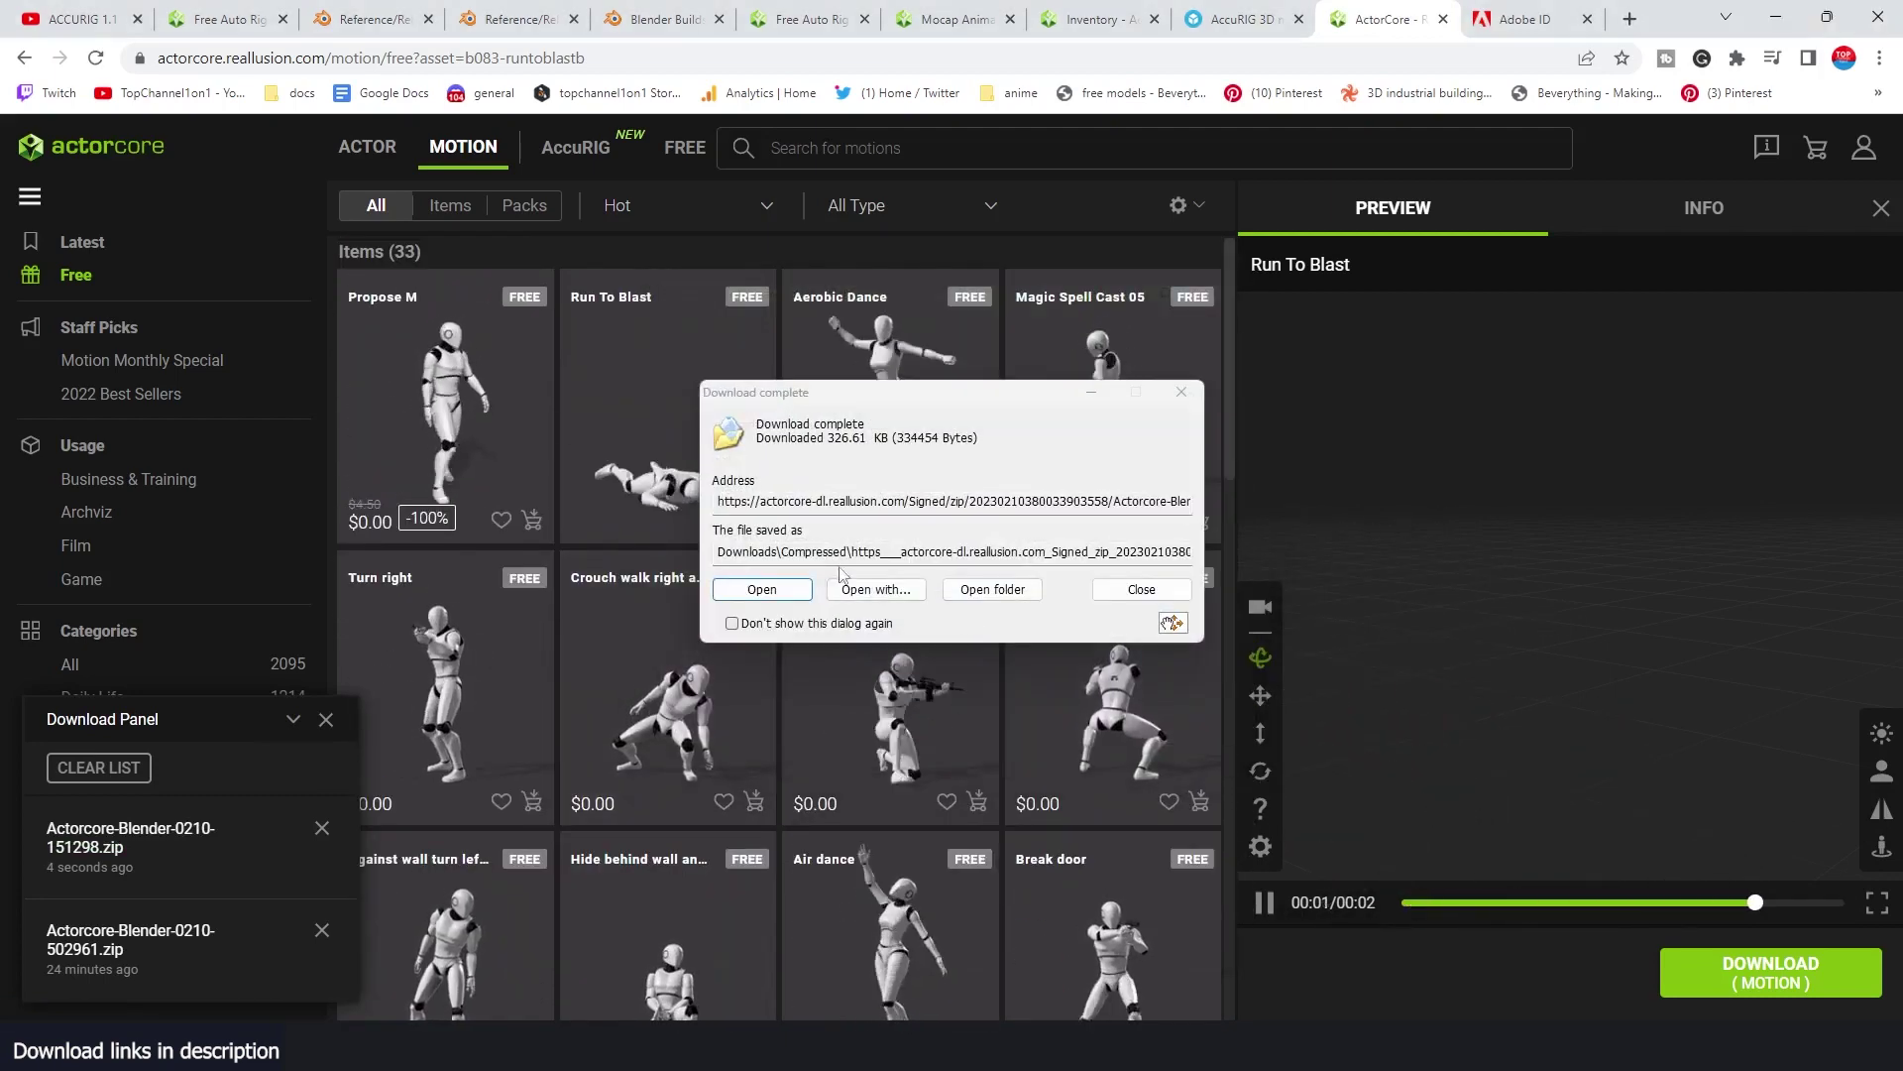
- Extract the new motion zip in Downloads\Compressed with Extract All
left_click(992, 589)
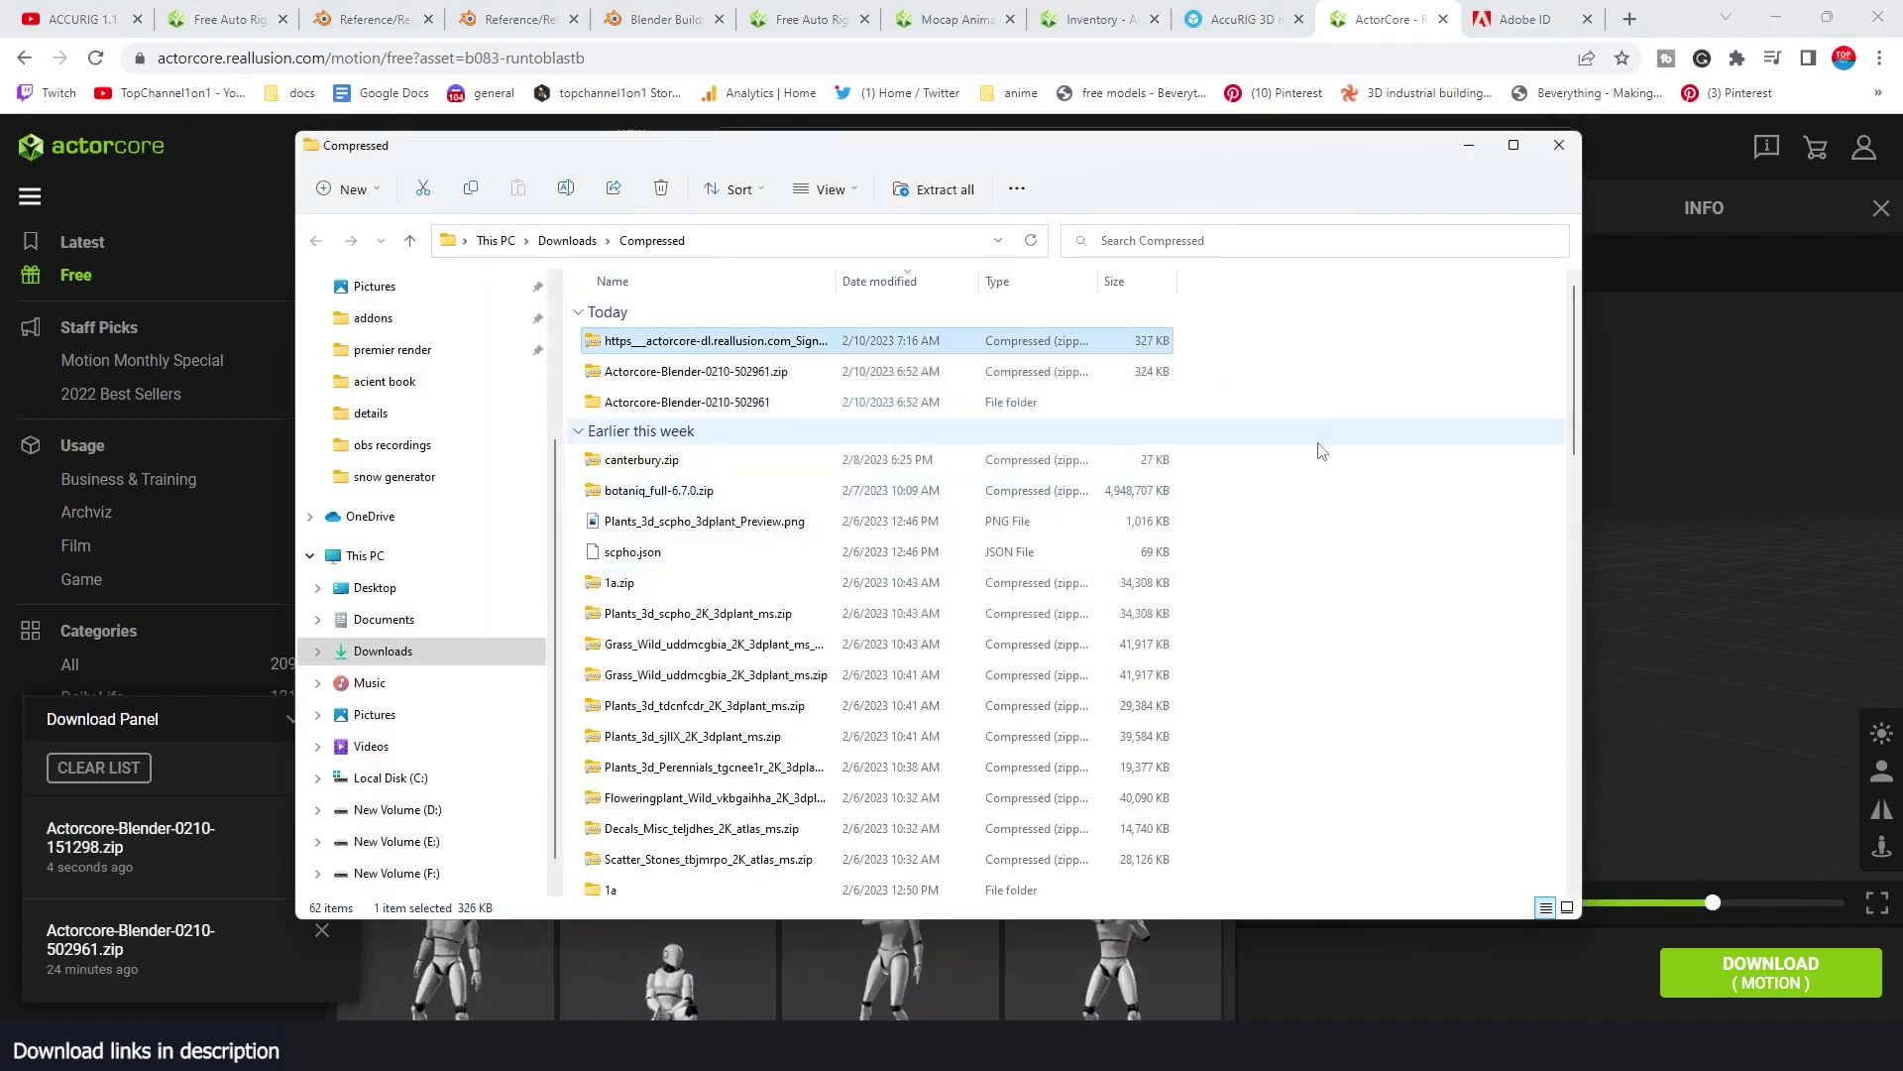
left_click(1469, 144)
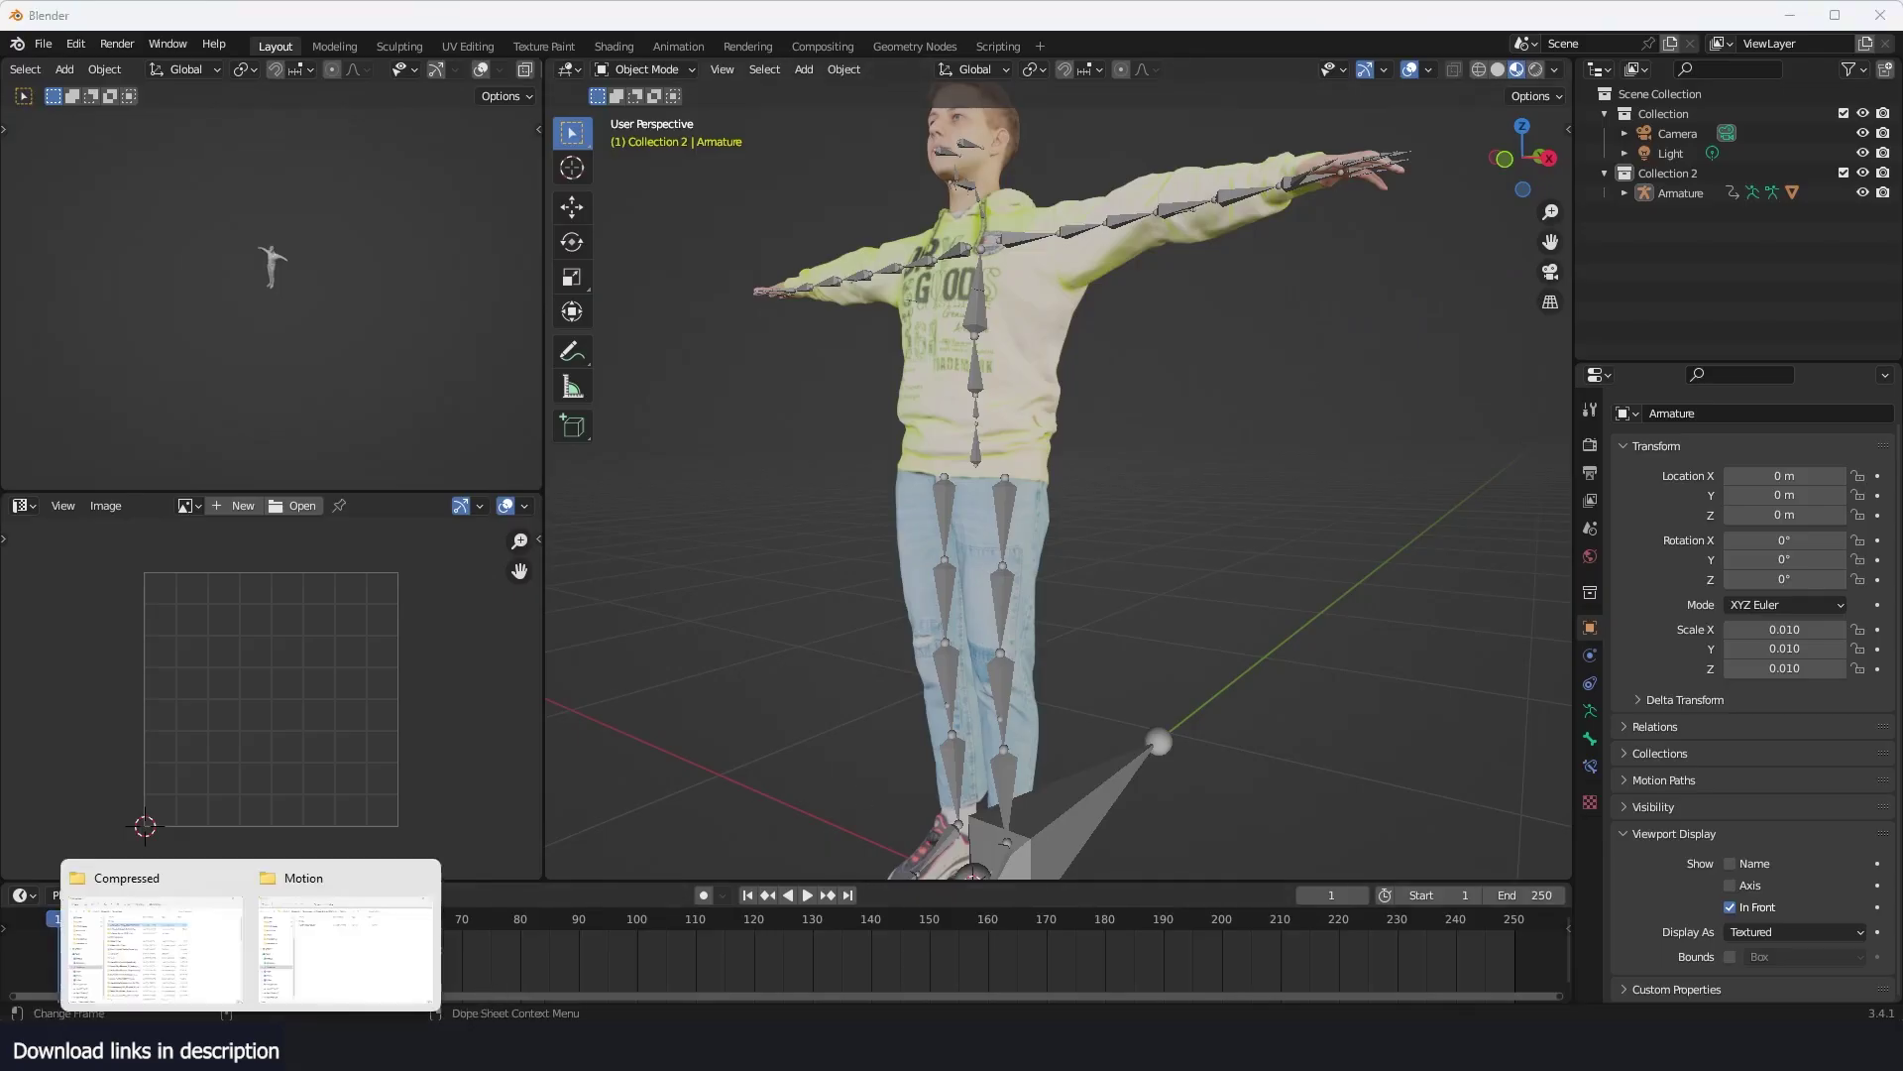
left_click(359, 916)
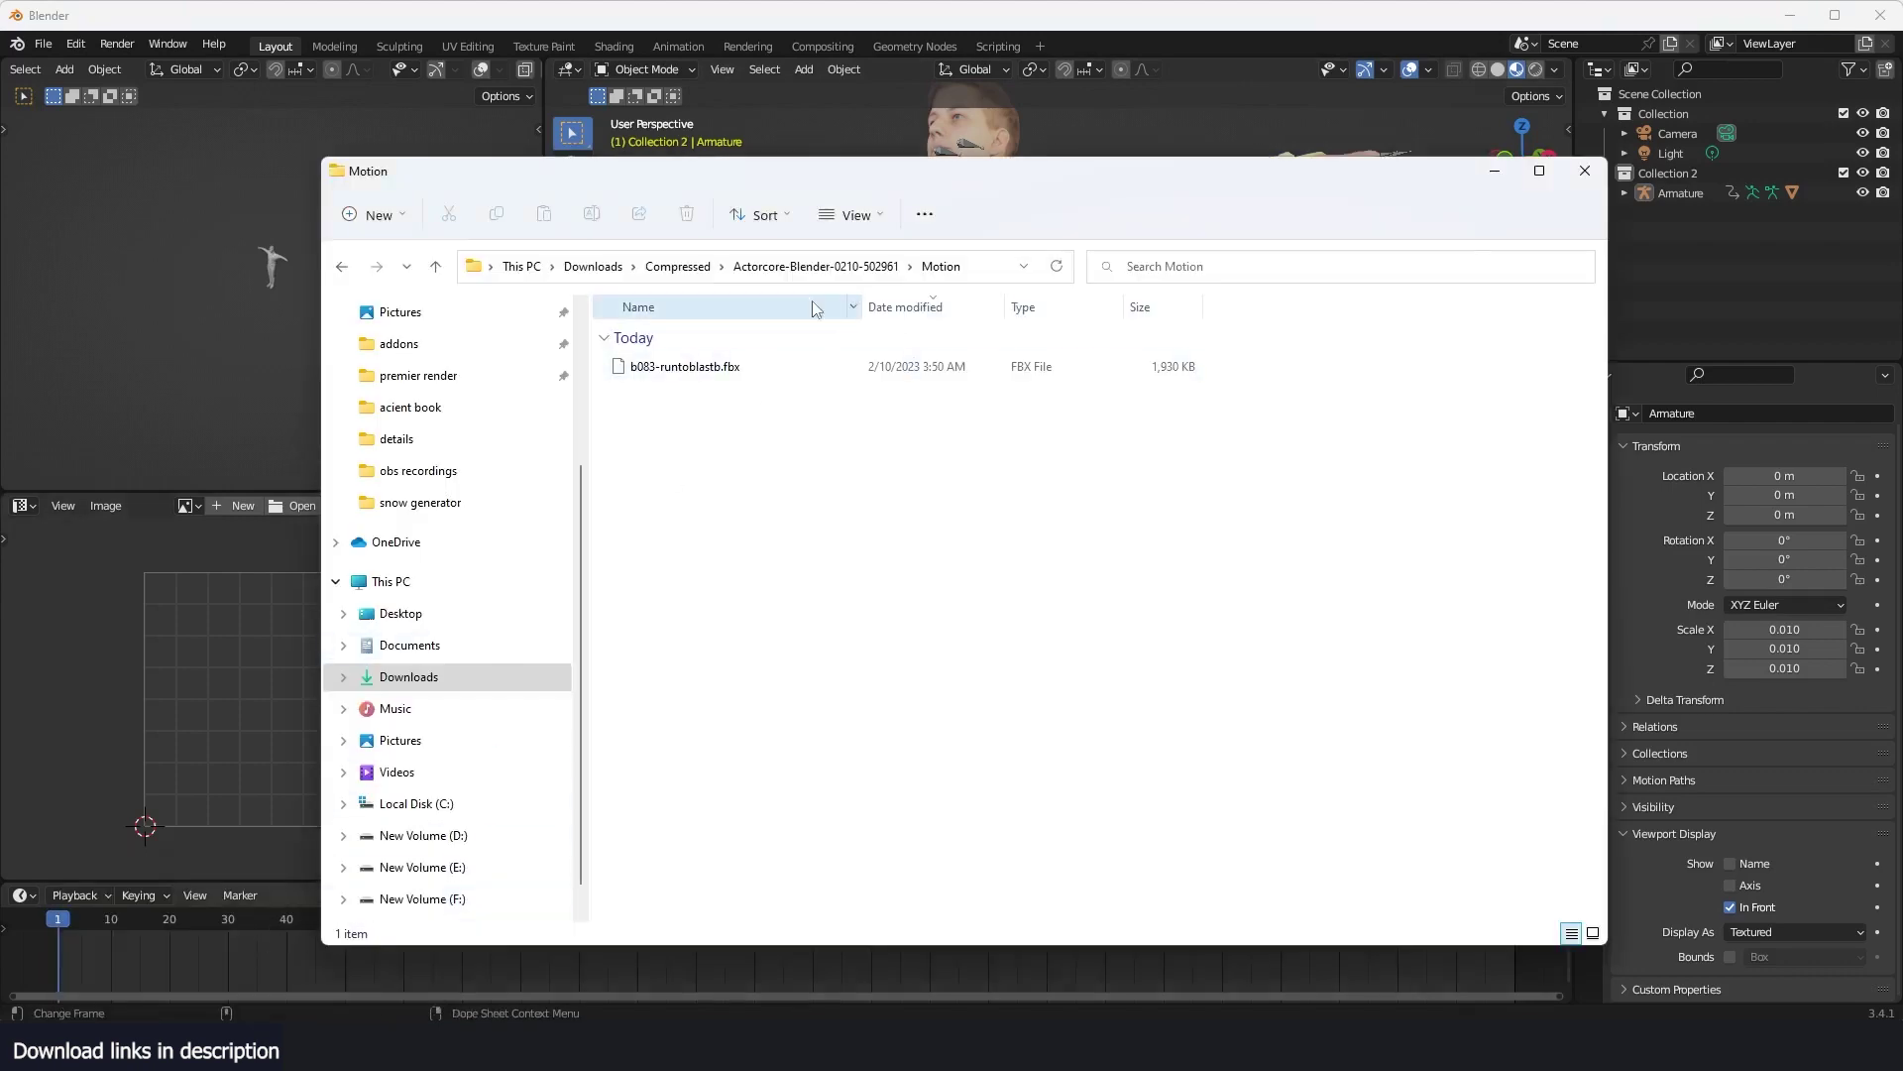
left_click(689, 269)
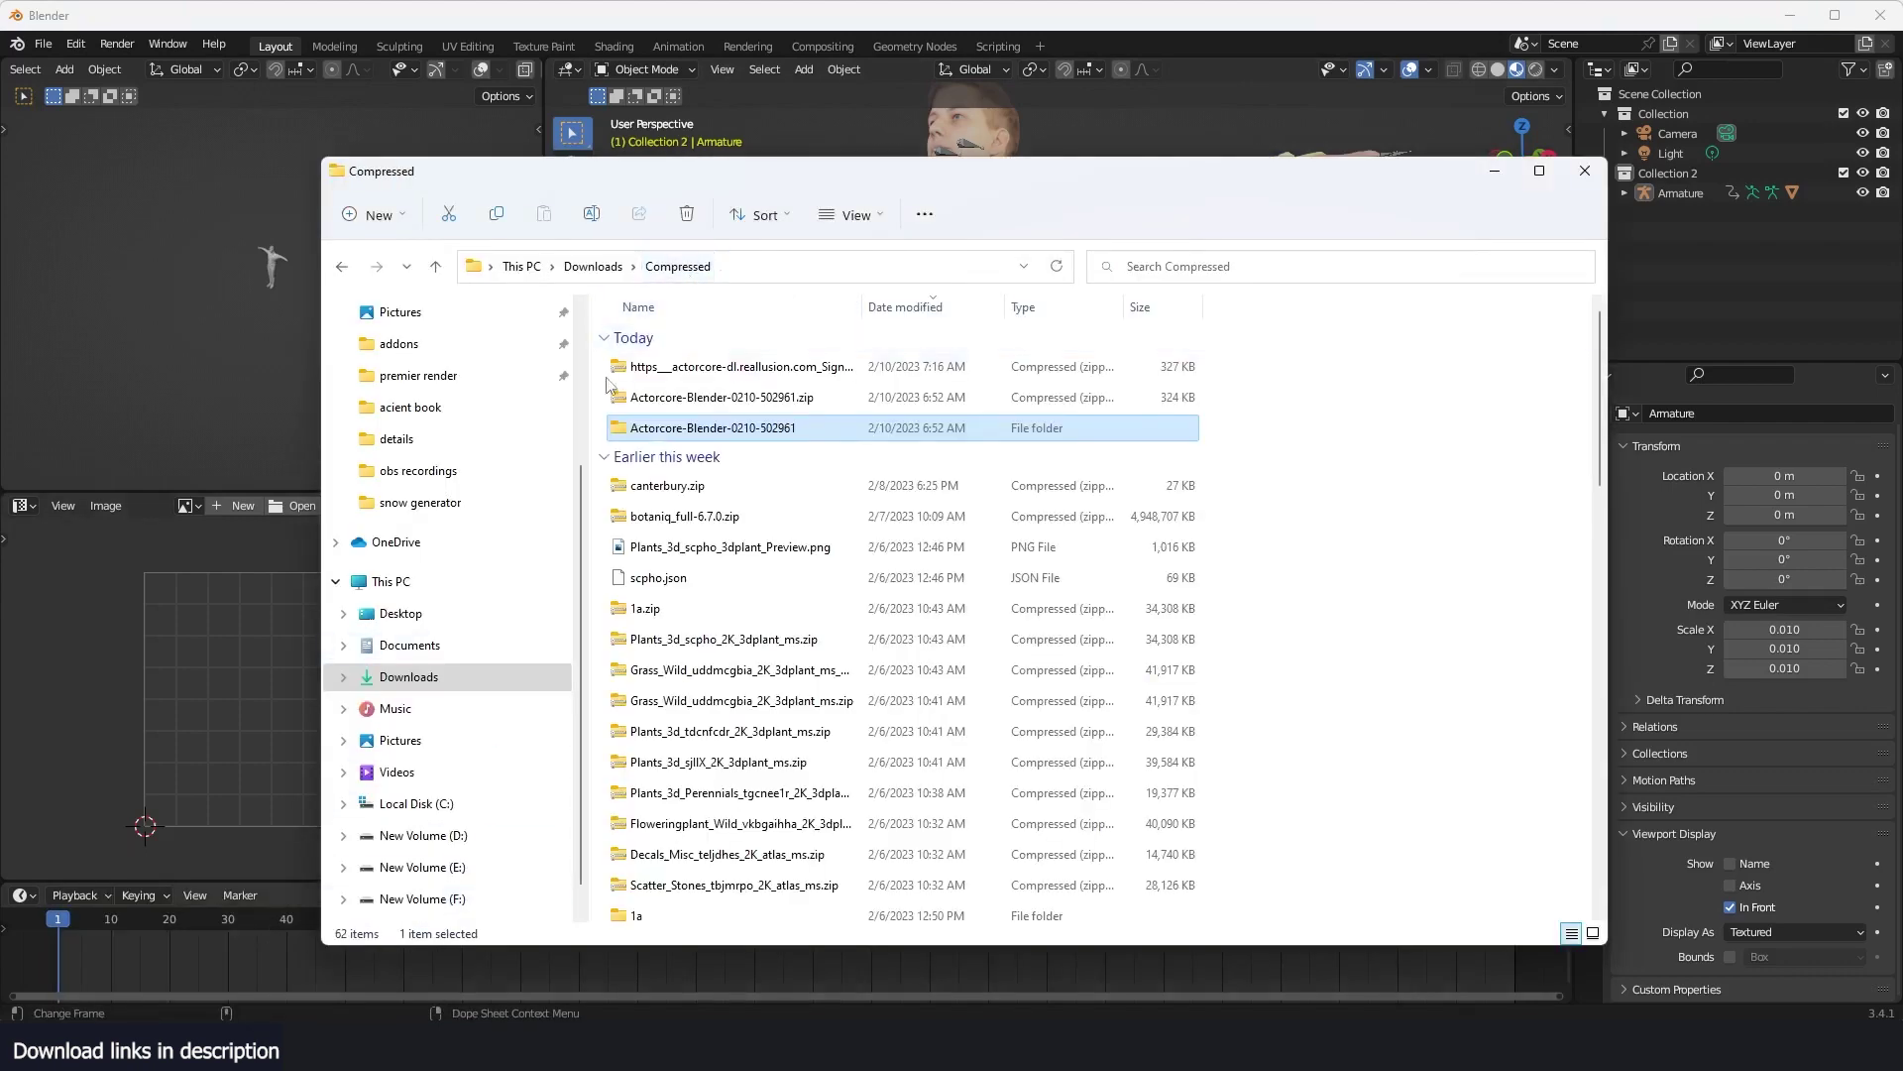
right_click(718, 367)
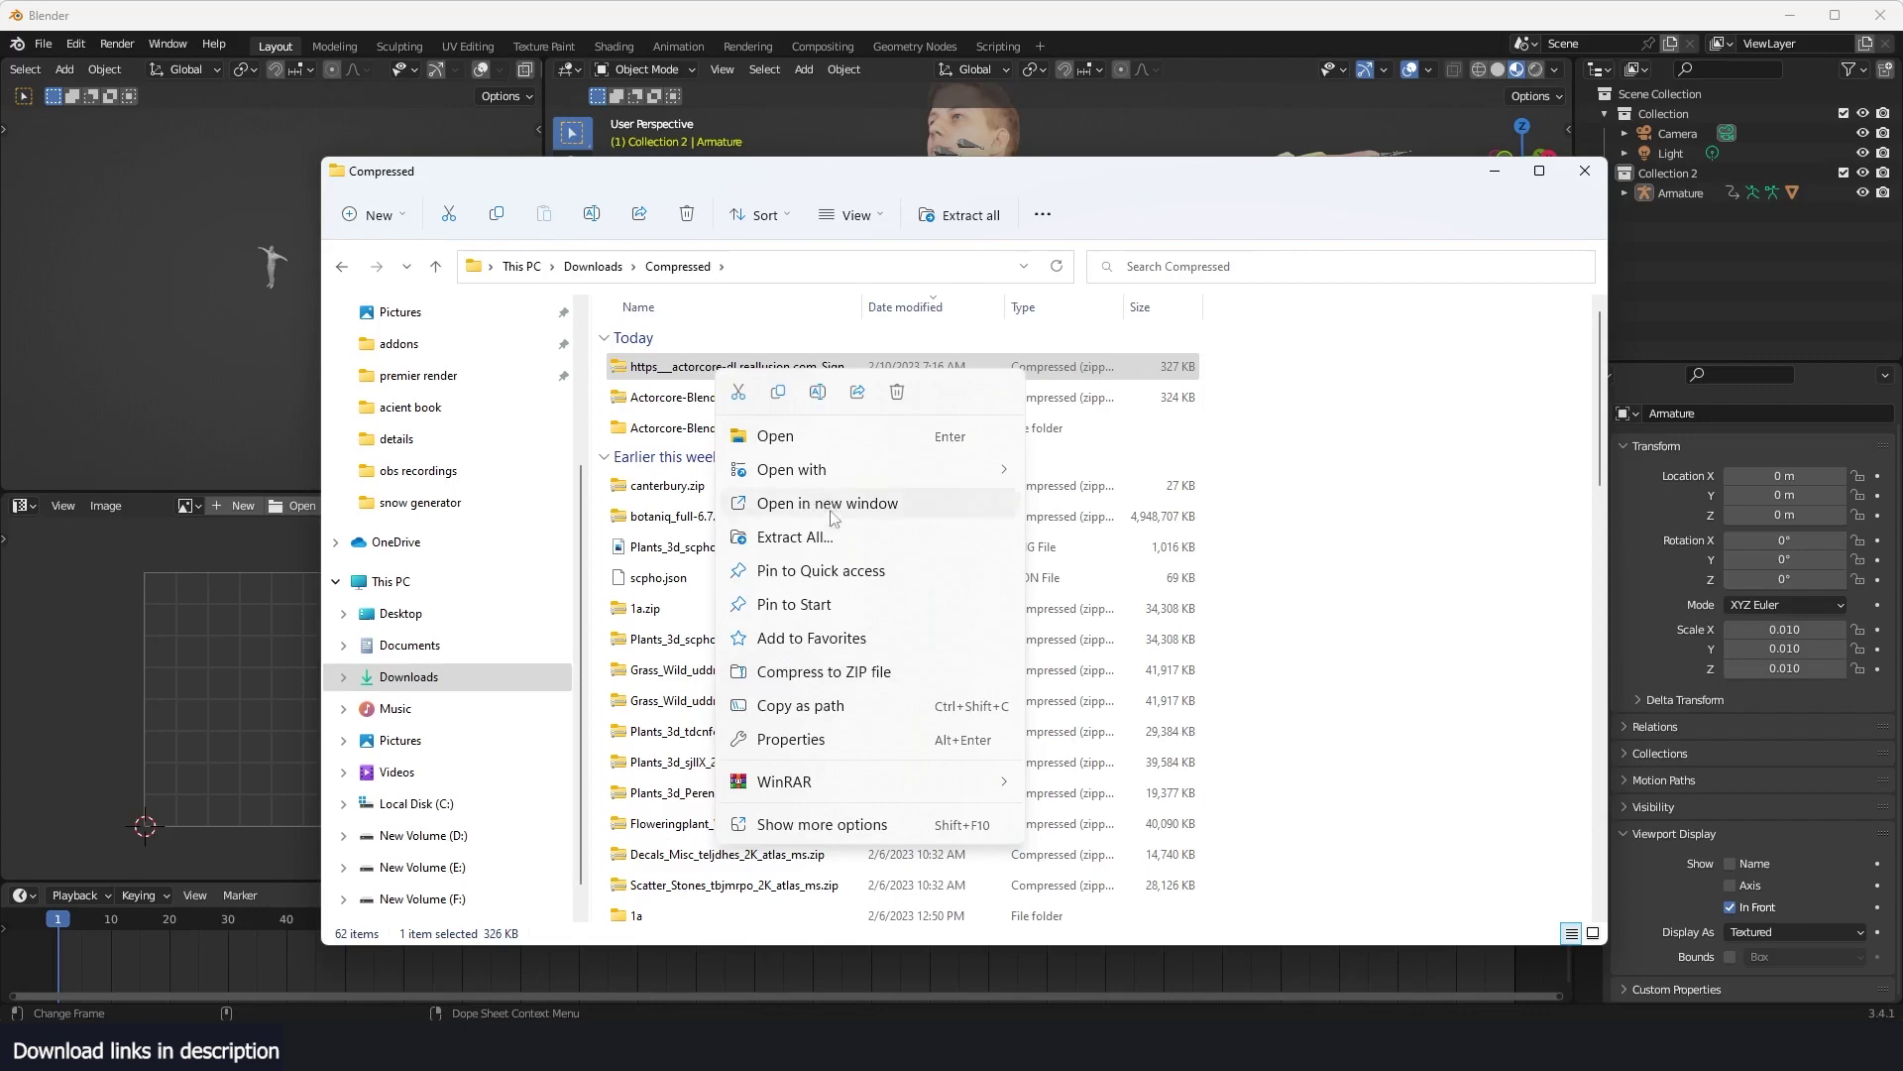
left_click(848, 538)
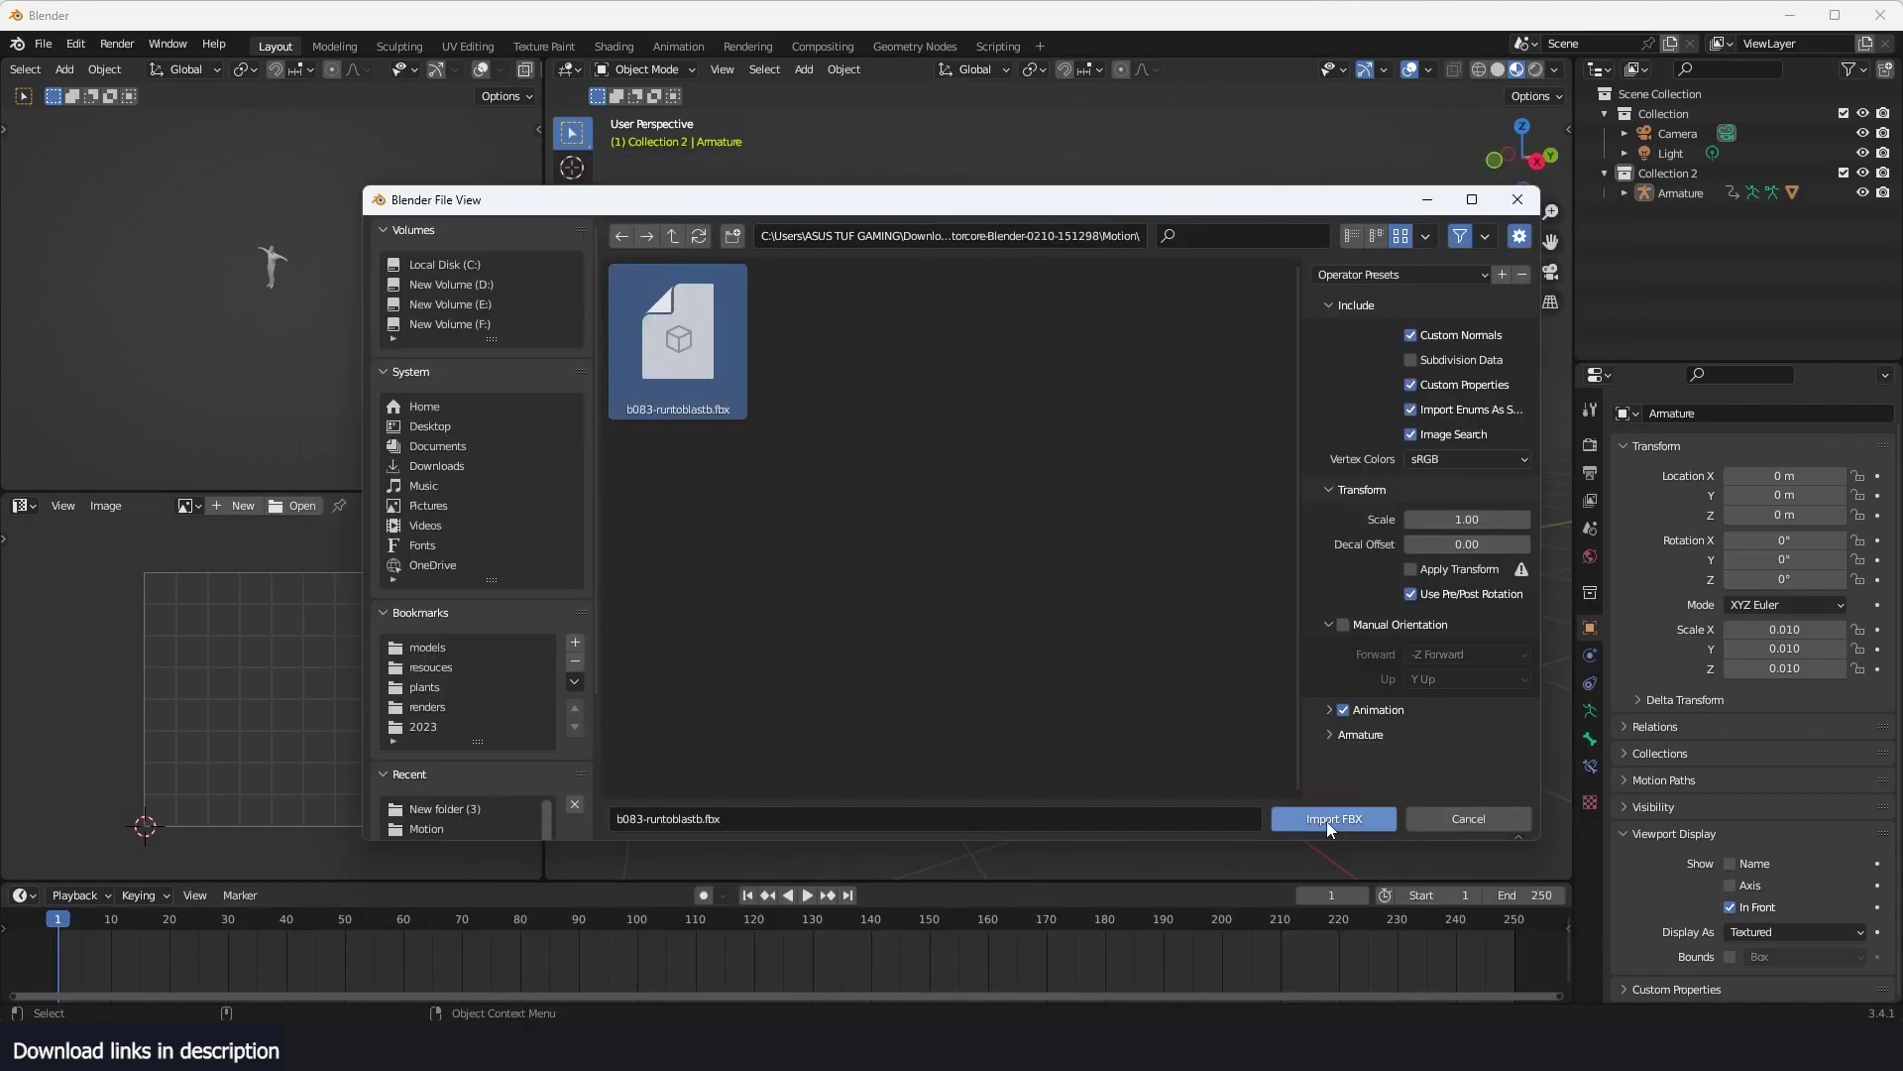
- Import b083-runtoblastb.fbx as Armature.001 and preview its motion, then stop playback
left_click(1326, 821)
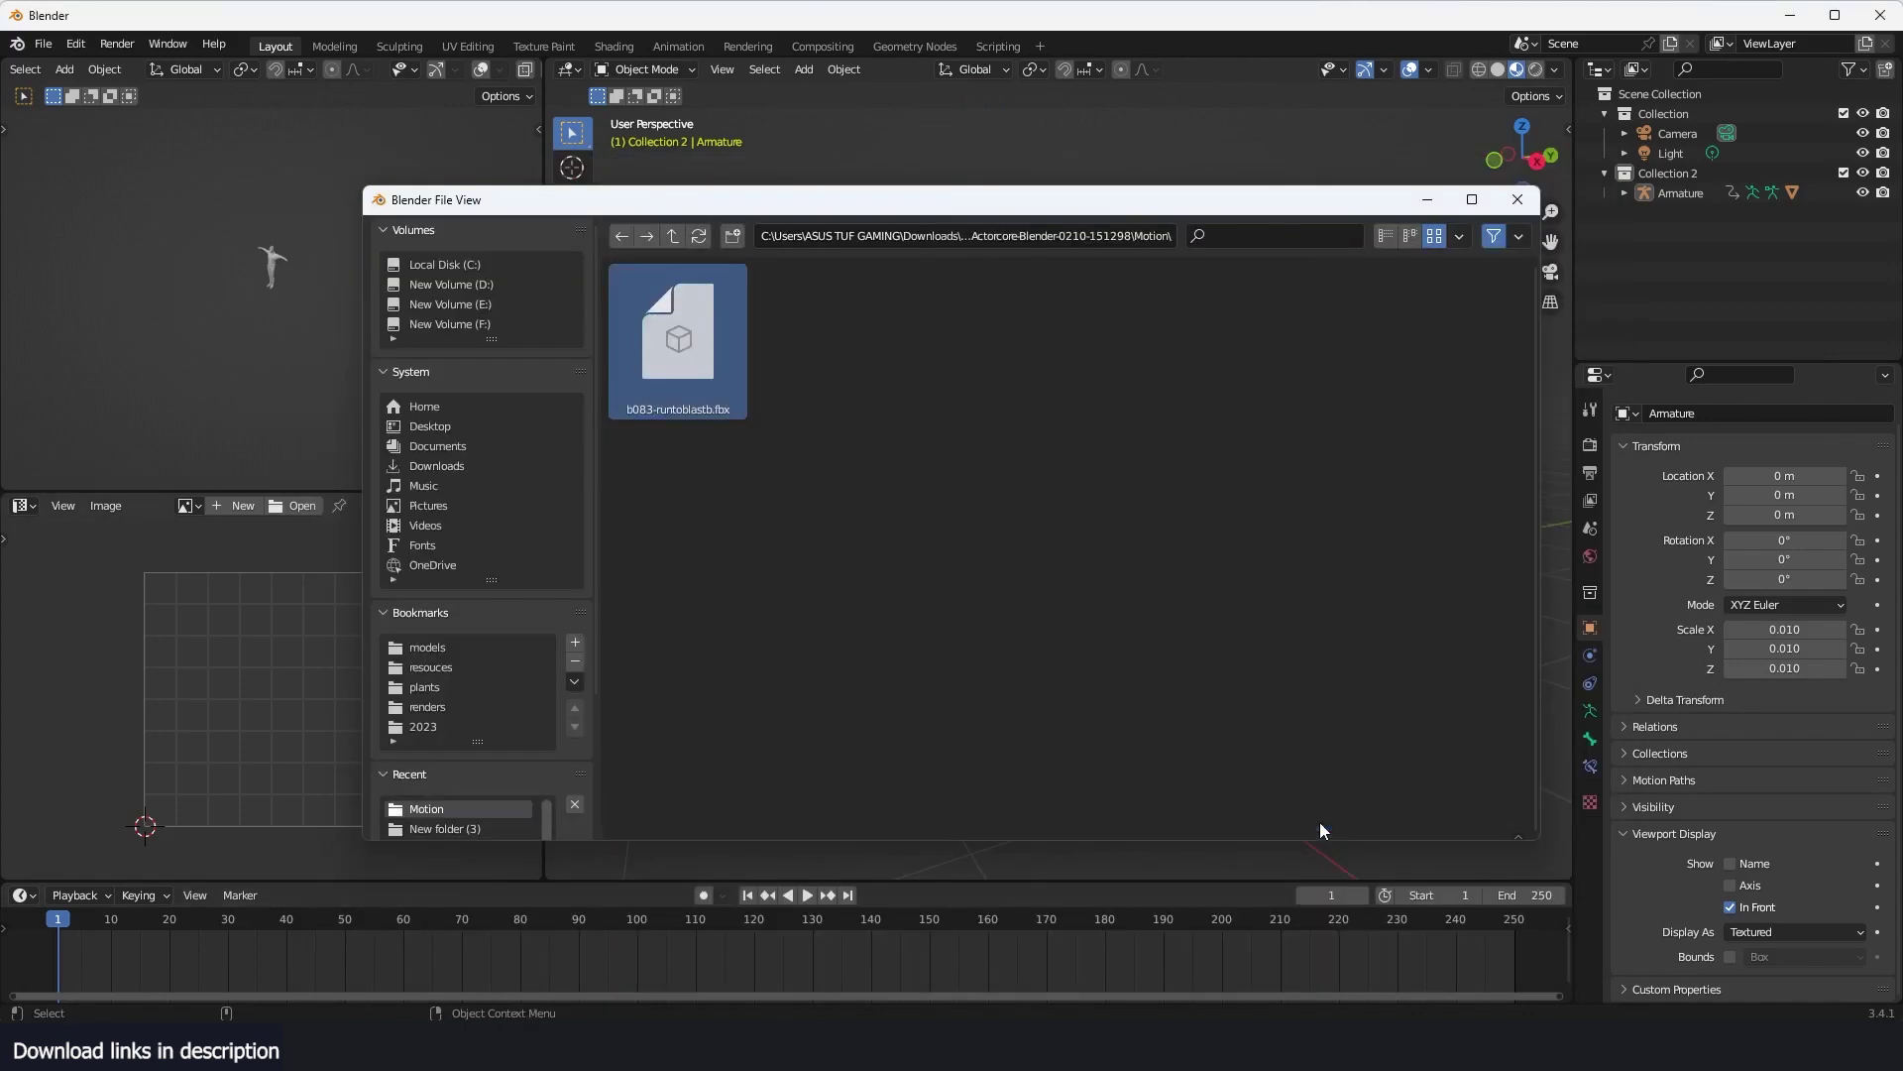
left_click(1177, 537)
key("space")
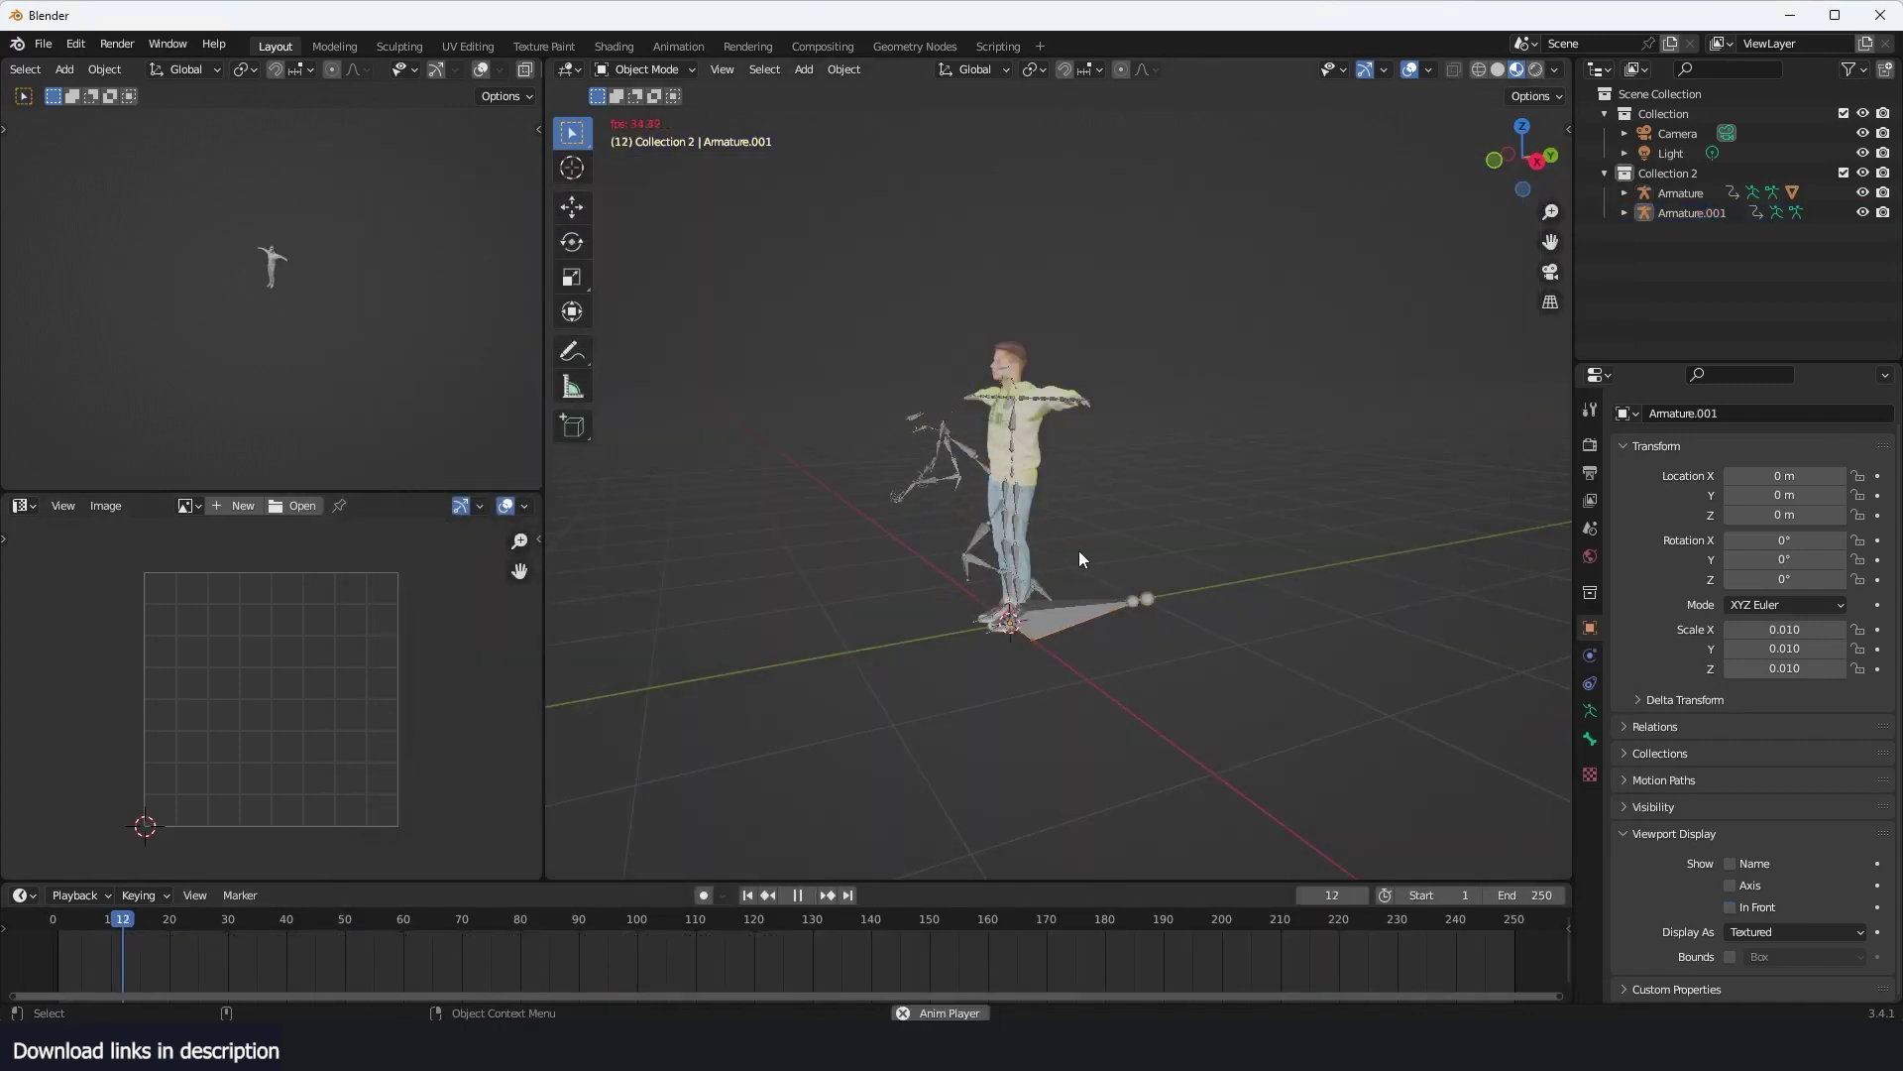
middle_click_drag(1079, 551, 984, 539)
left_click(885, 694)
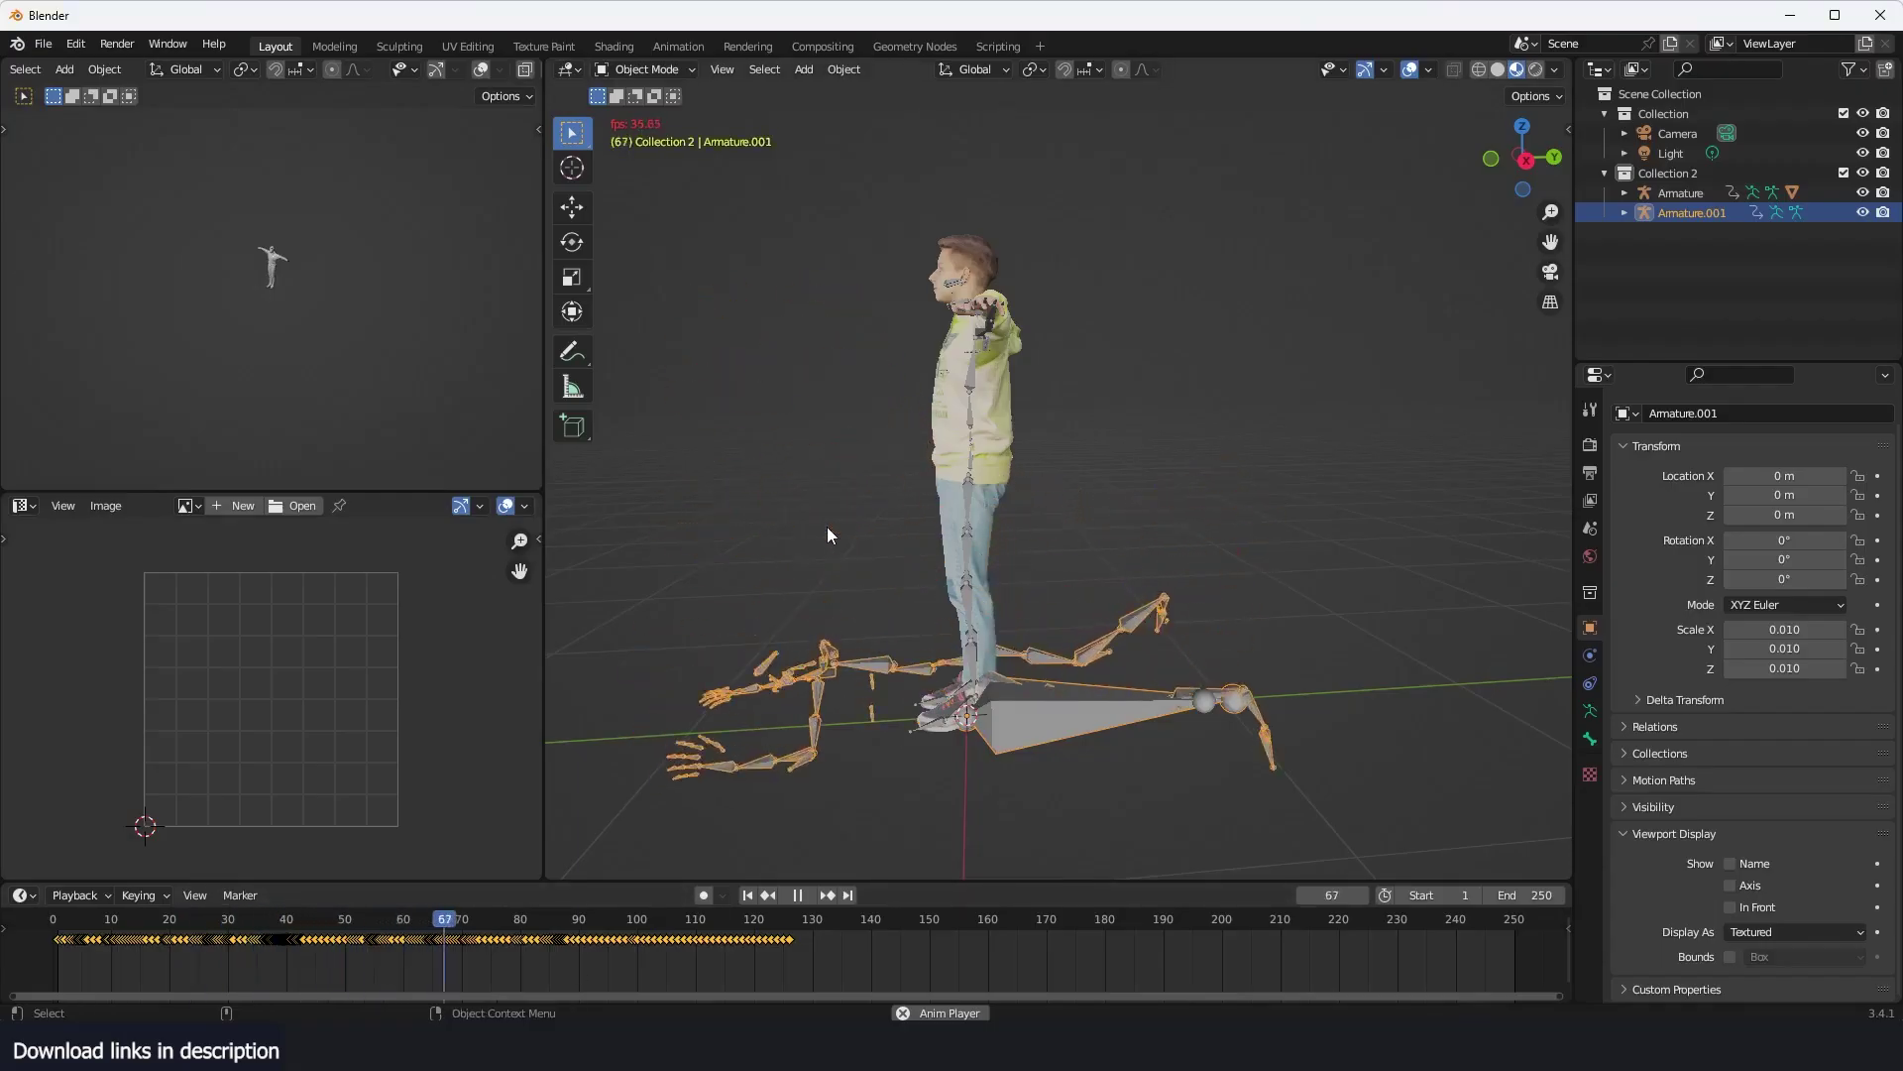
middle_click_drag(919, 557, 975, 395)
key("Escape")
- Link Armature.001's animation data onto the character's Armature with Ctrl+L
left_click(978, 394)
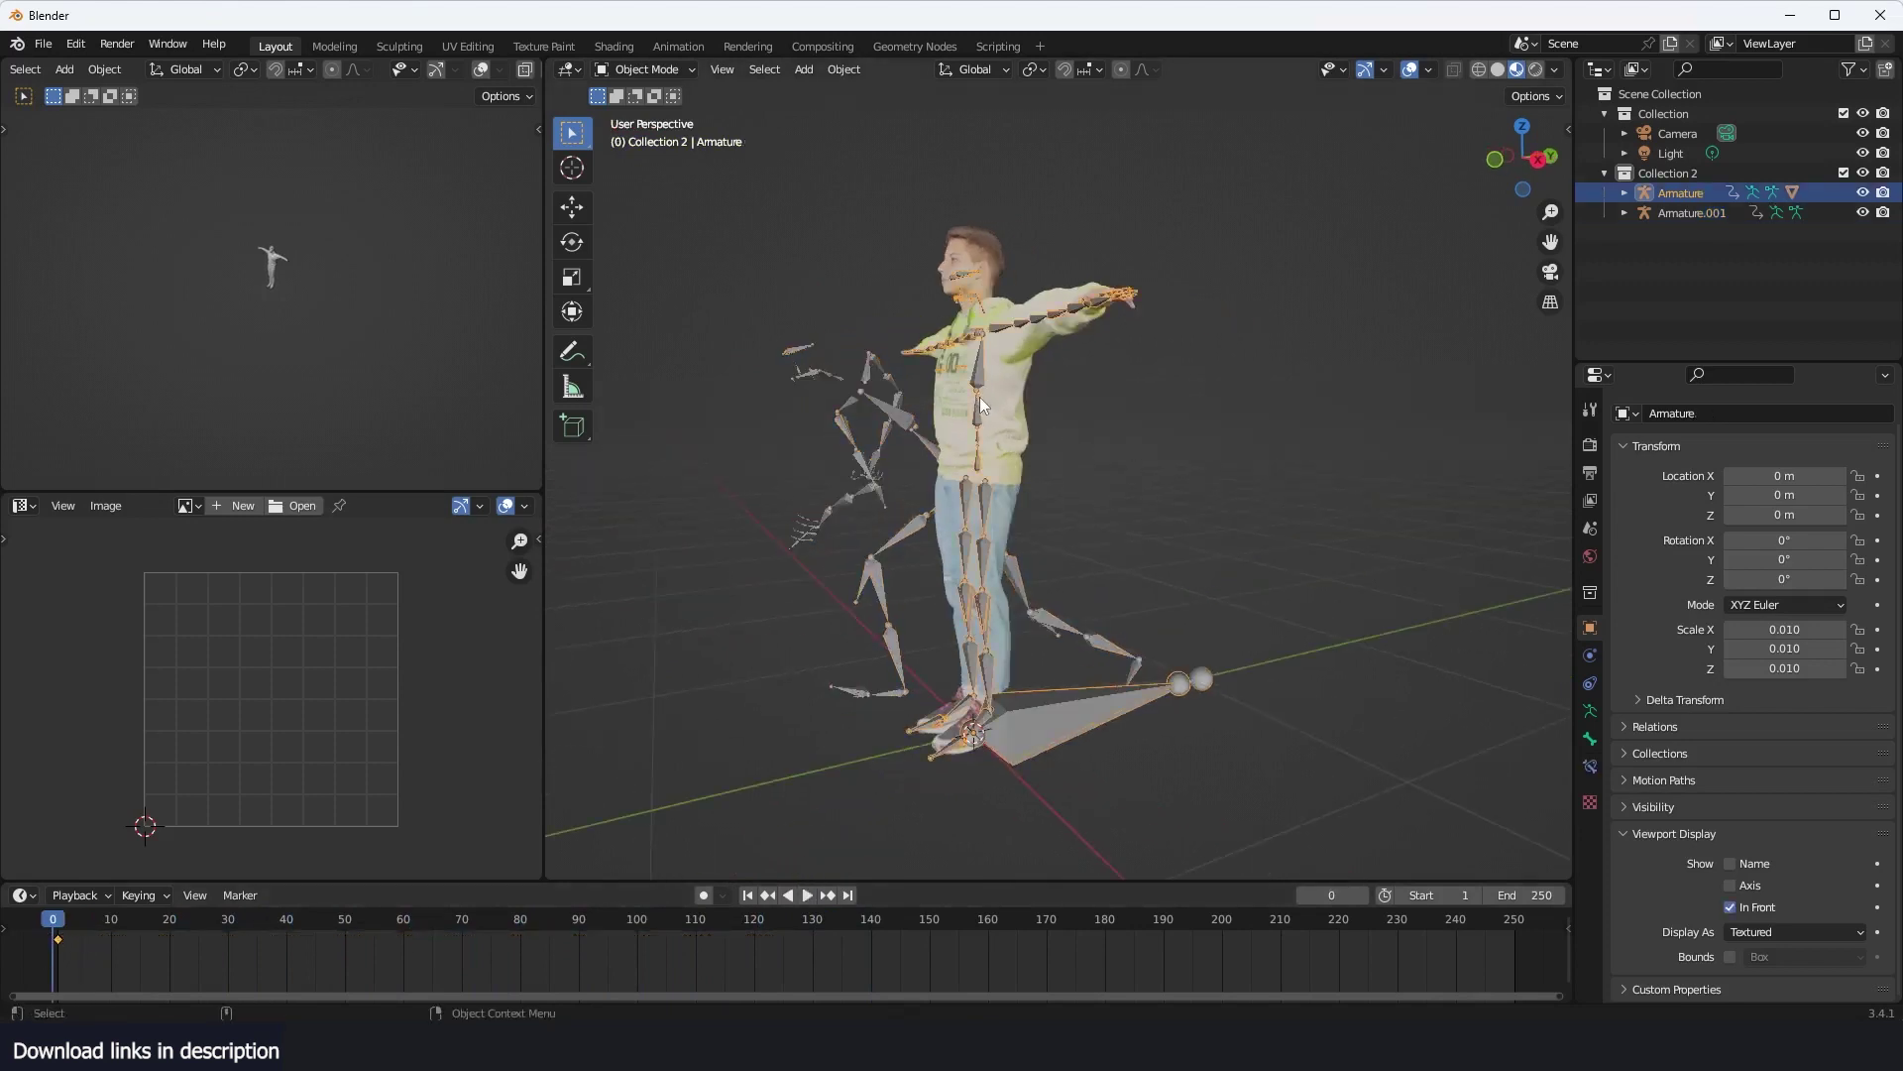
middle_click_drag(947, 578, 996, 591)
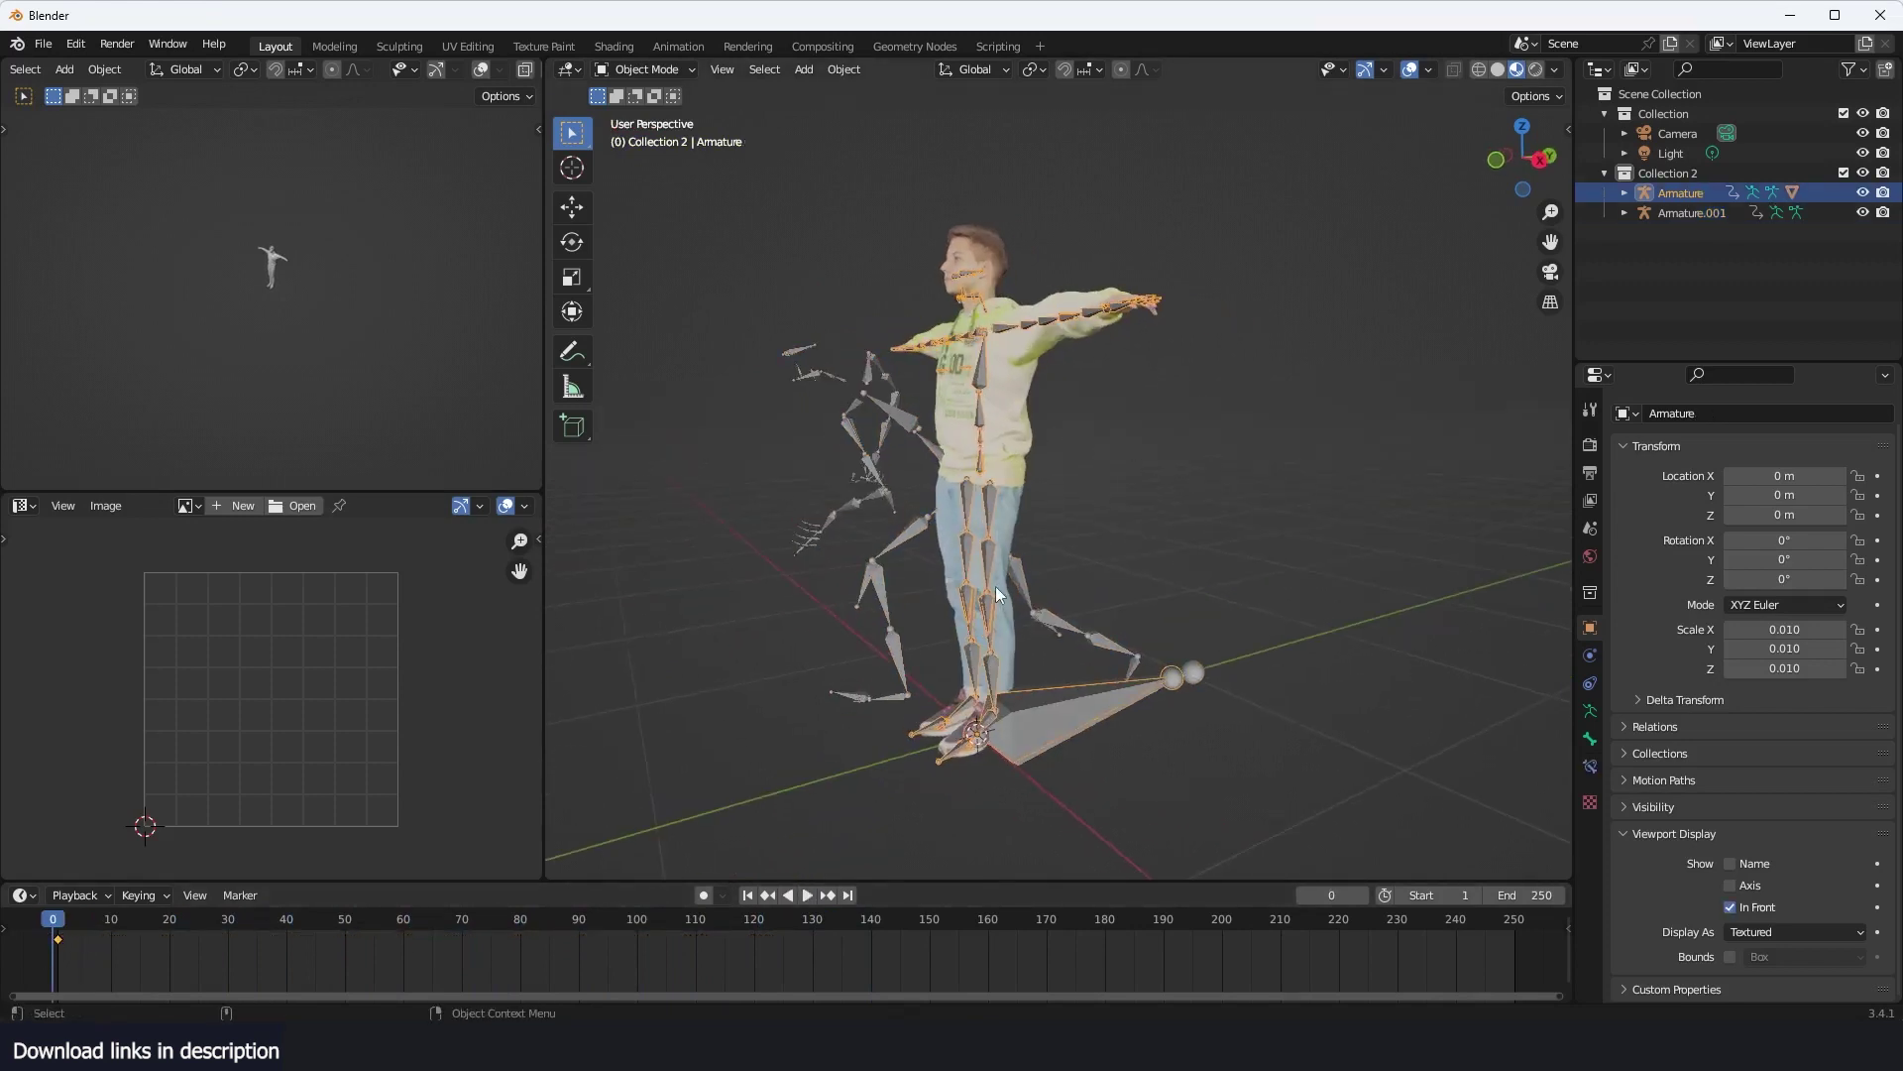
left_click(883, 409, "shift")
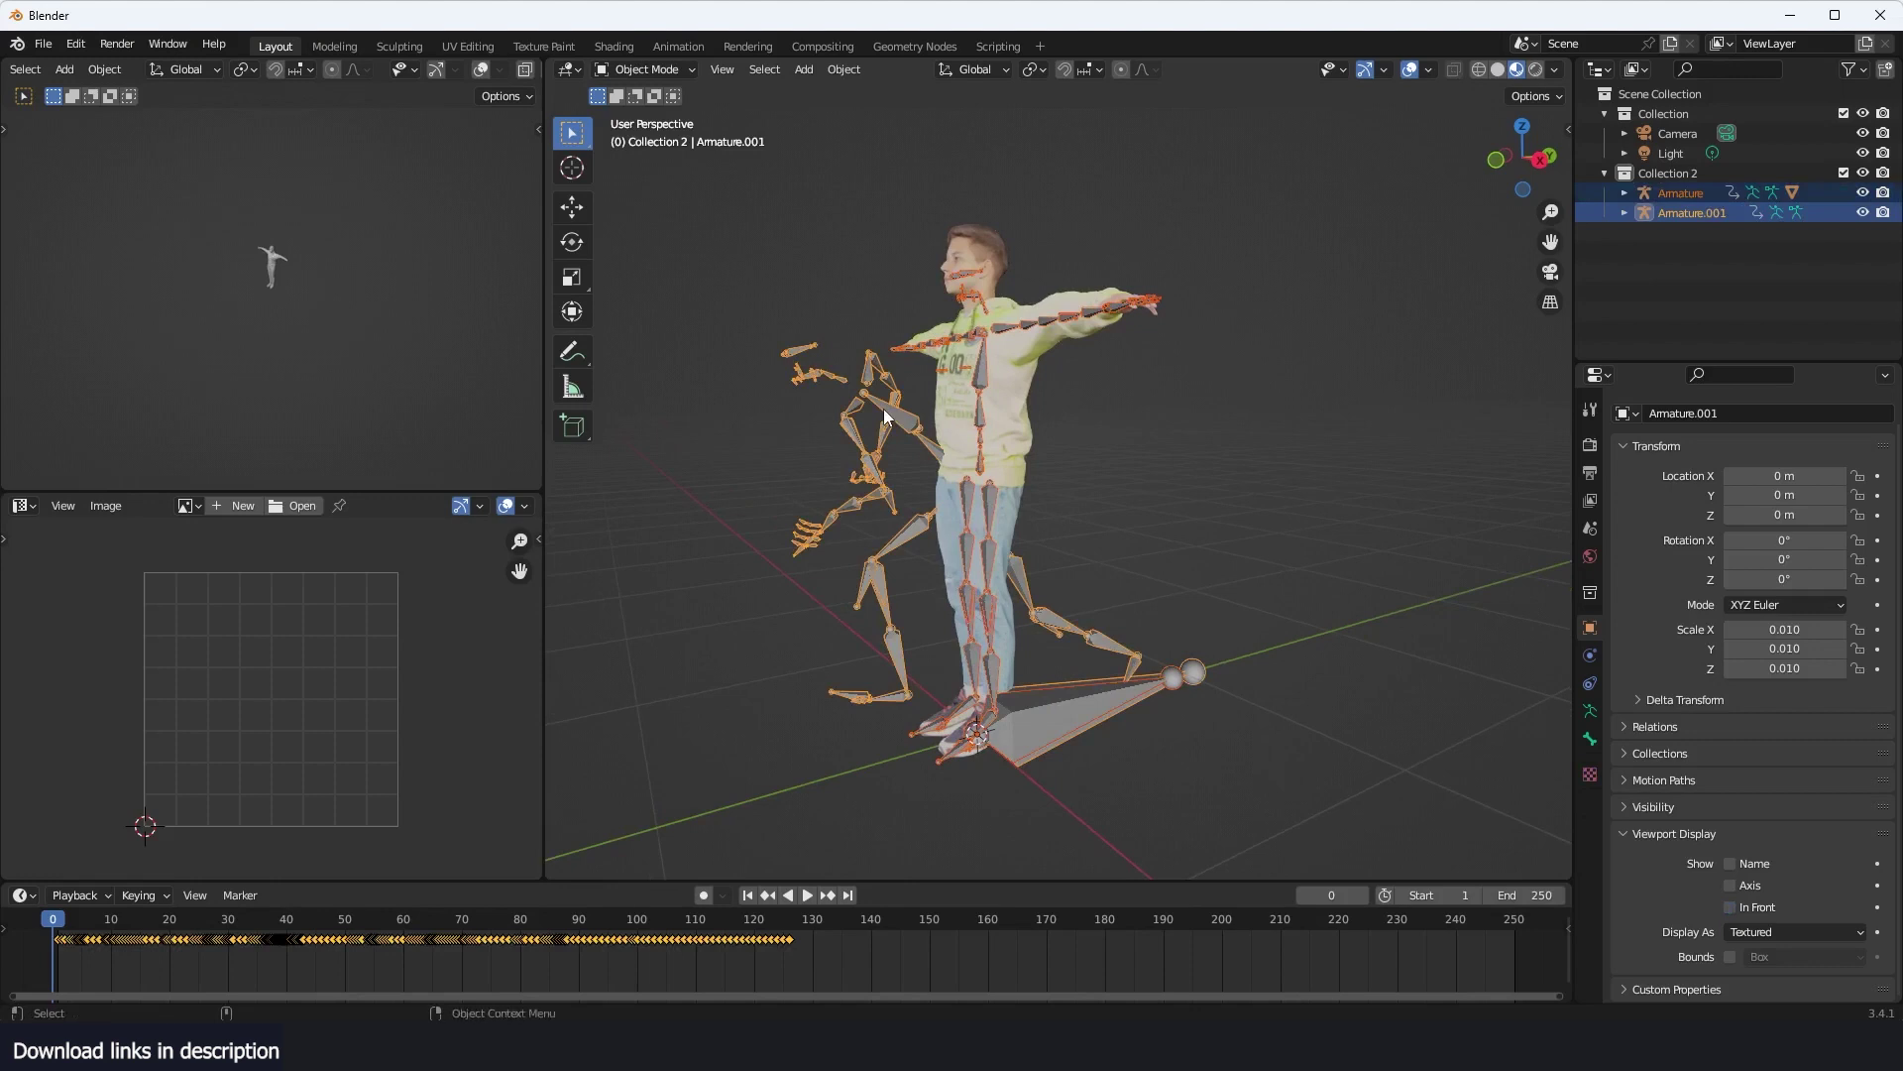
key("ctrl+l")
left_click(883, 408)
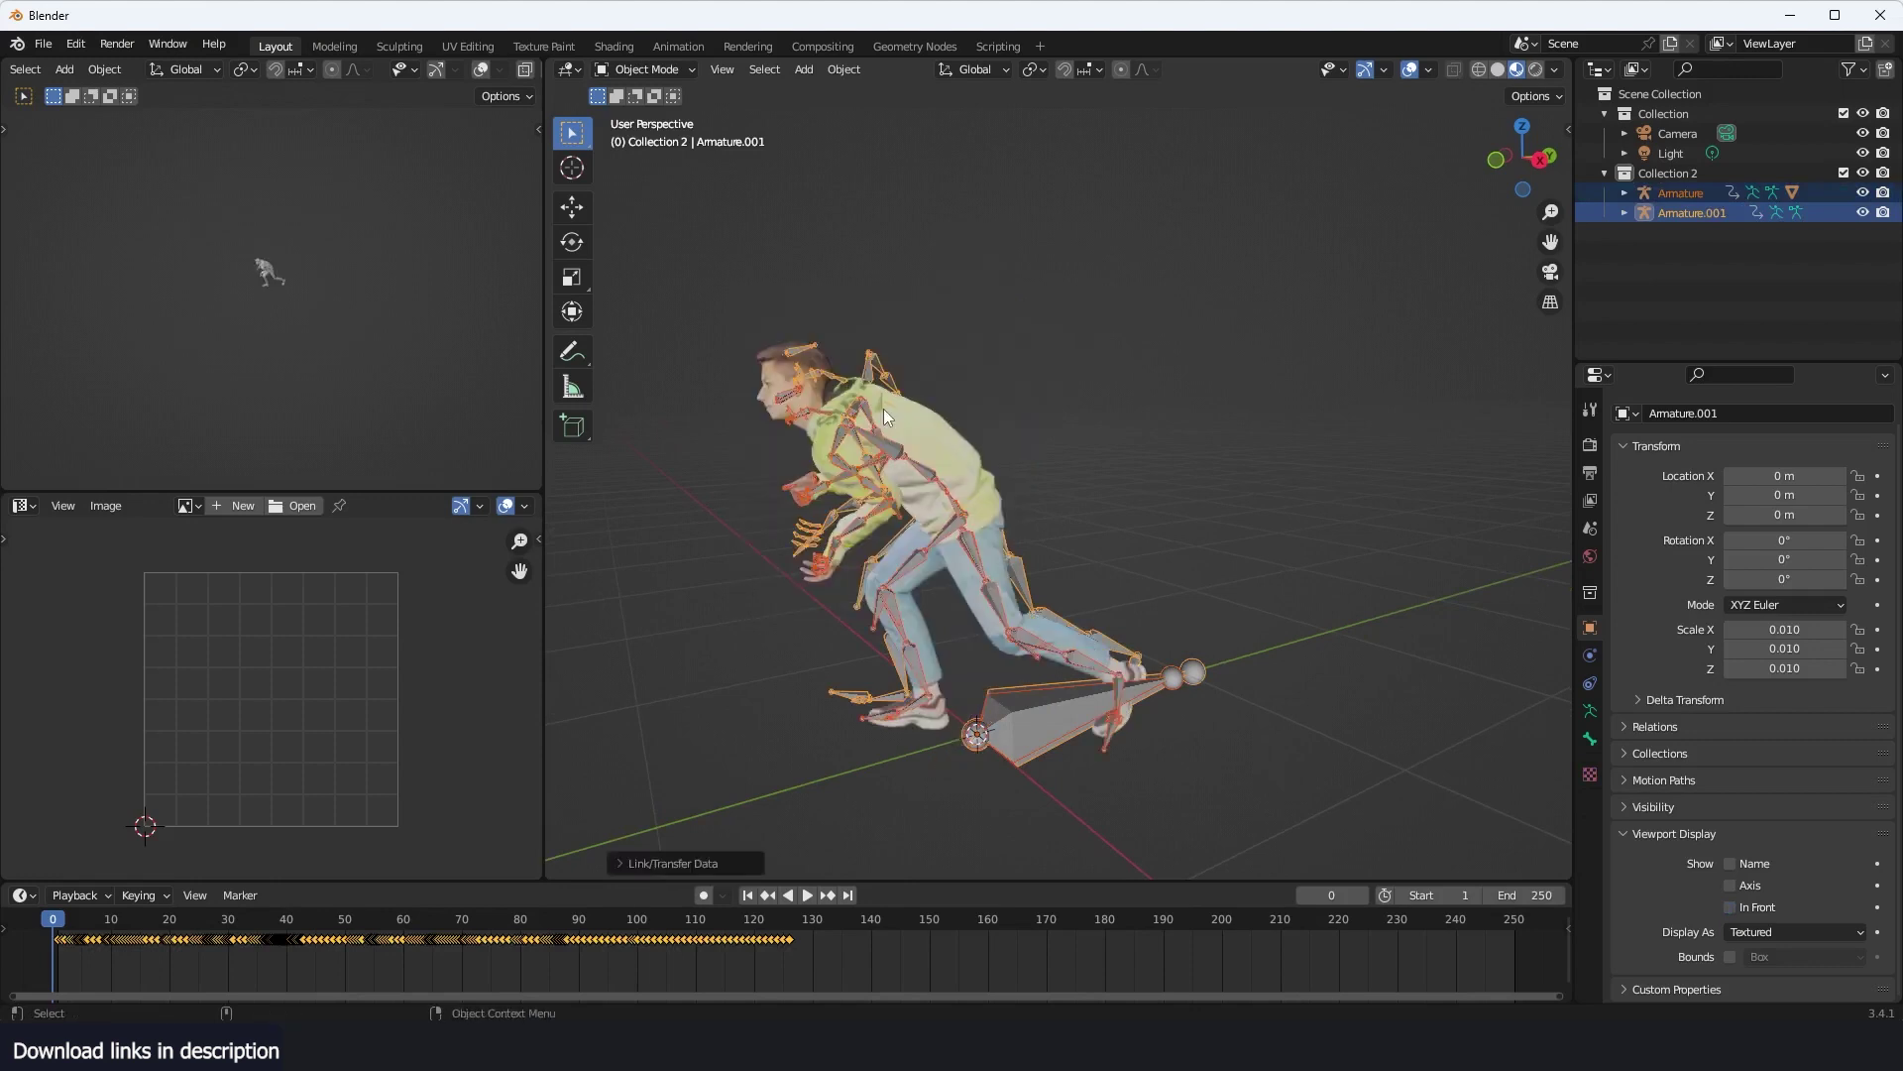
- Play back the running motion on the character and check it from a close side view
key("alt+a")
key("space")
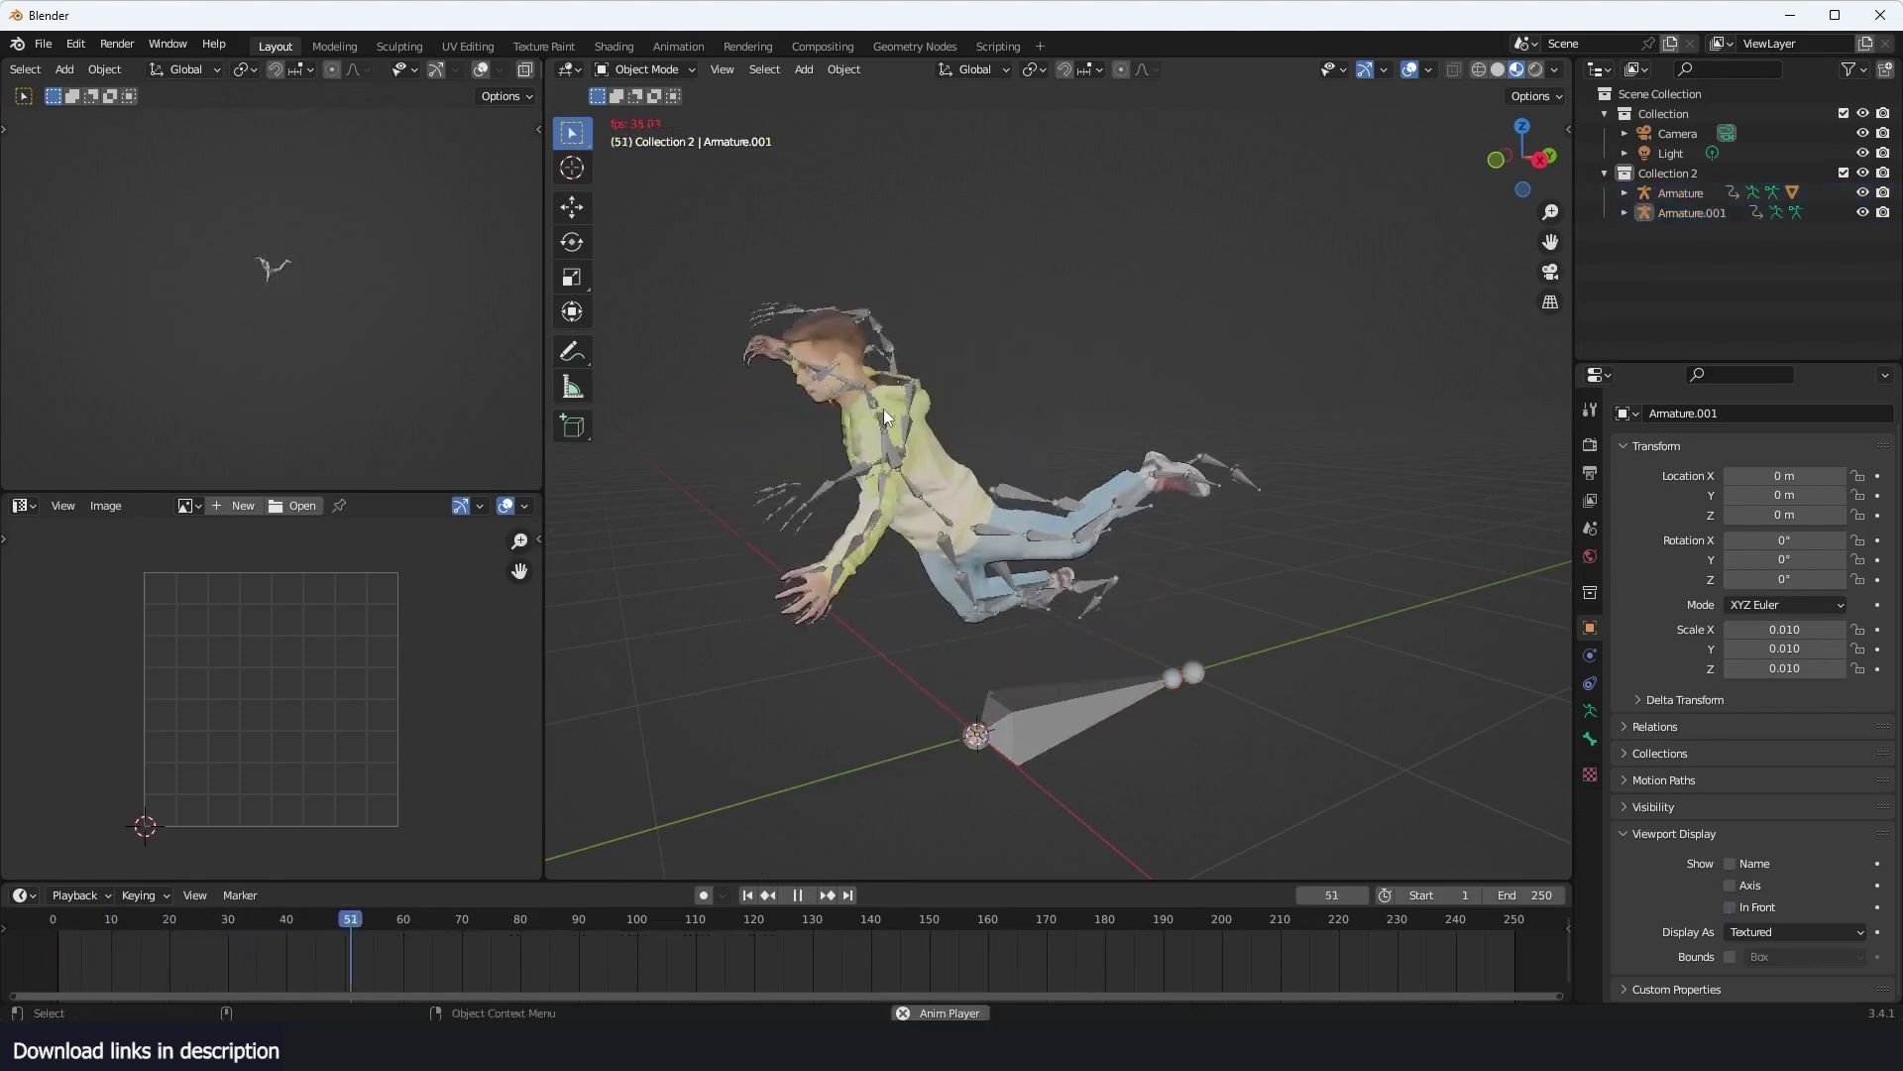
middle_click_drag(883, 408, 1242, 415)
middle_click_drag(1068, 430, 1031, 456)
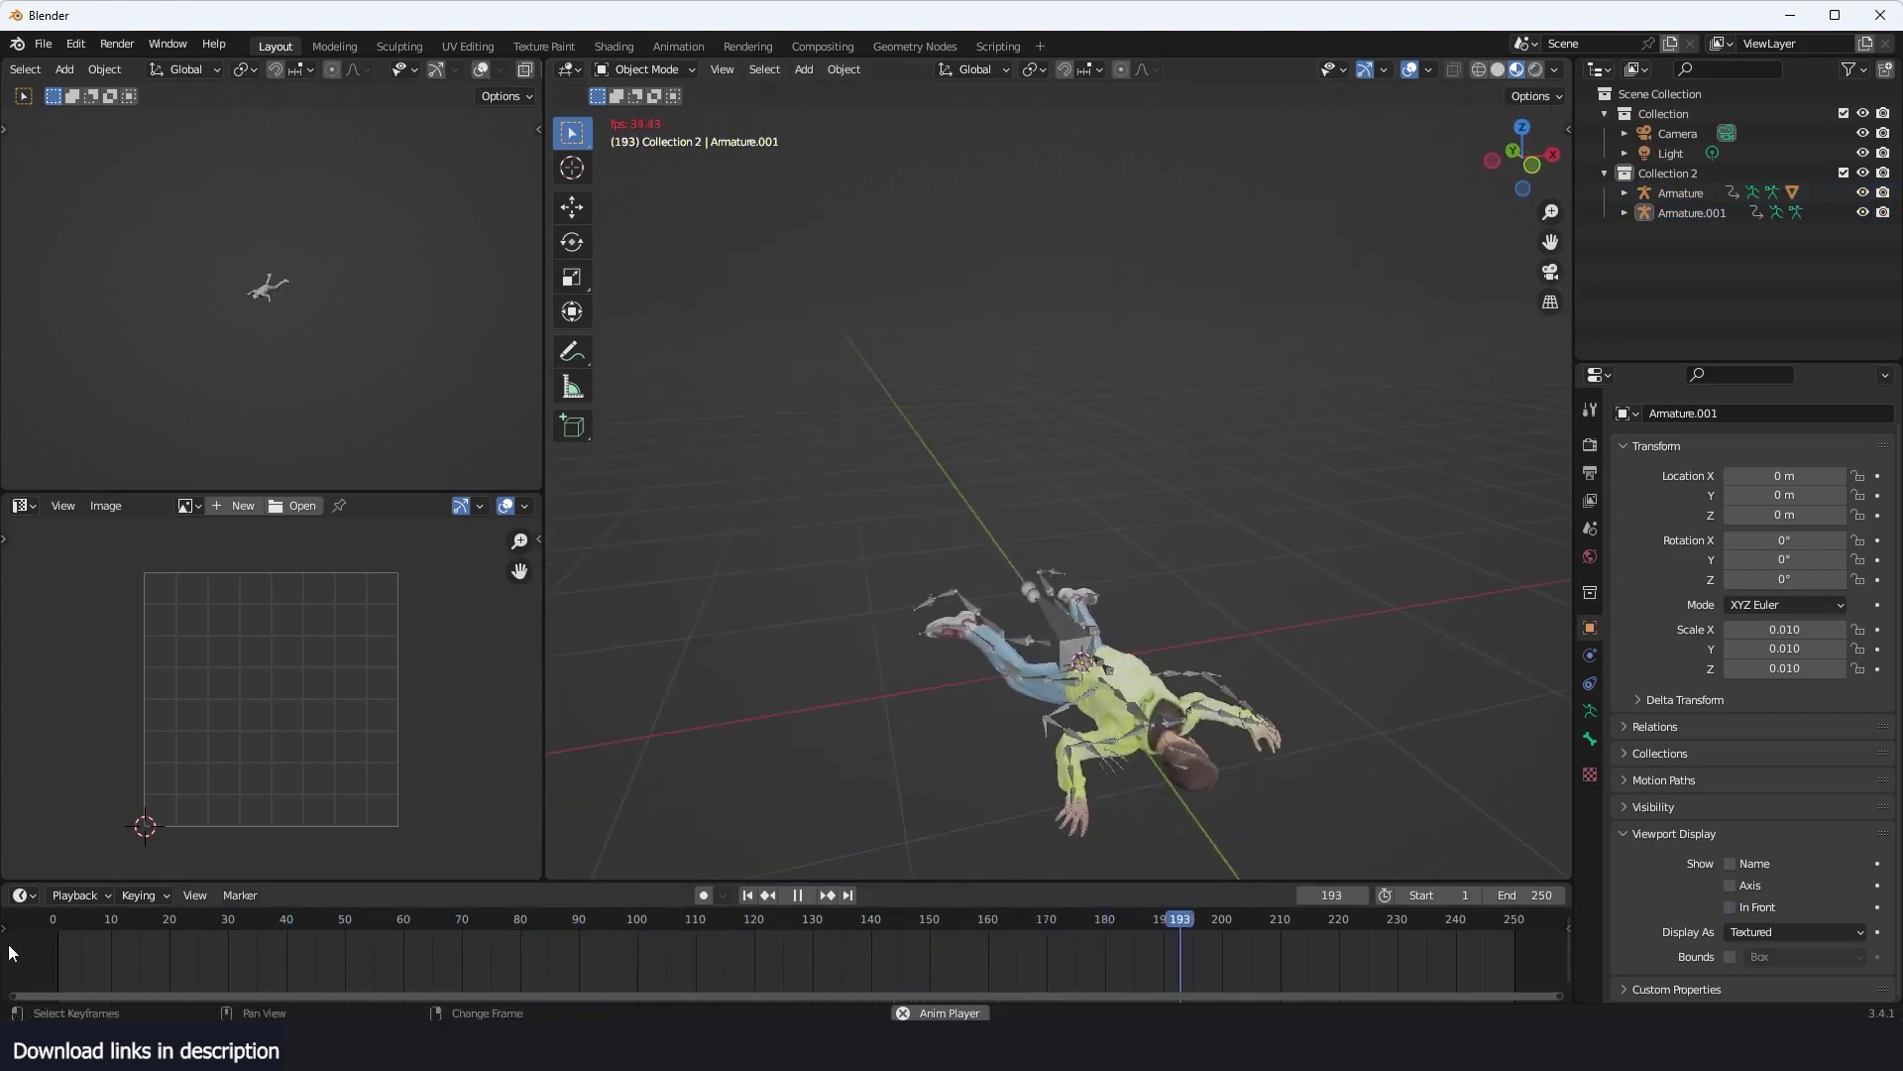
key("shift+Left")
key("space")
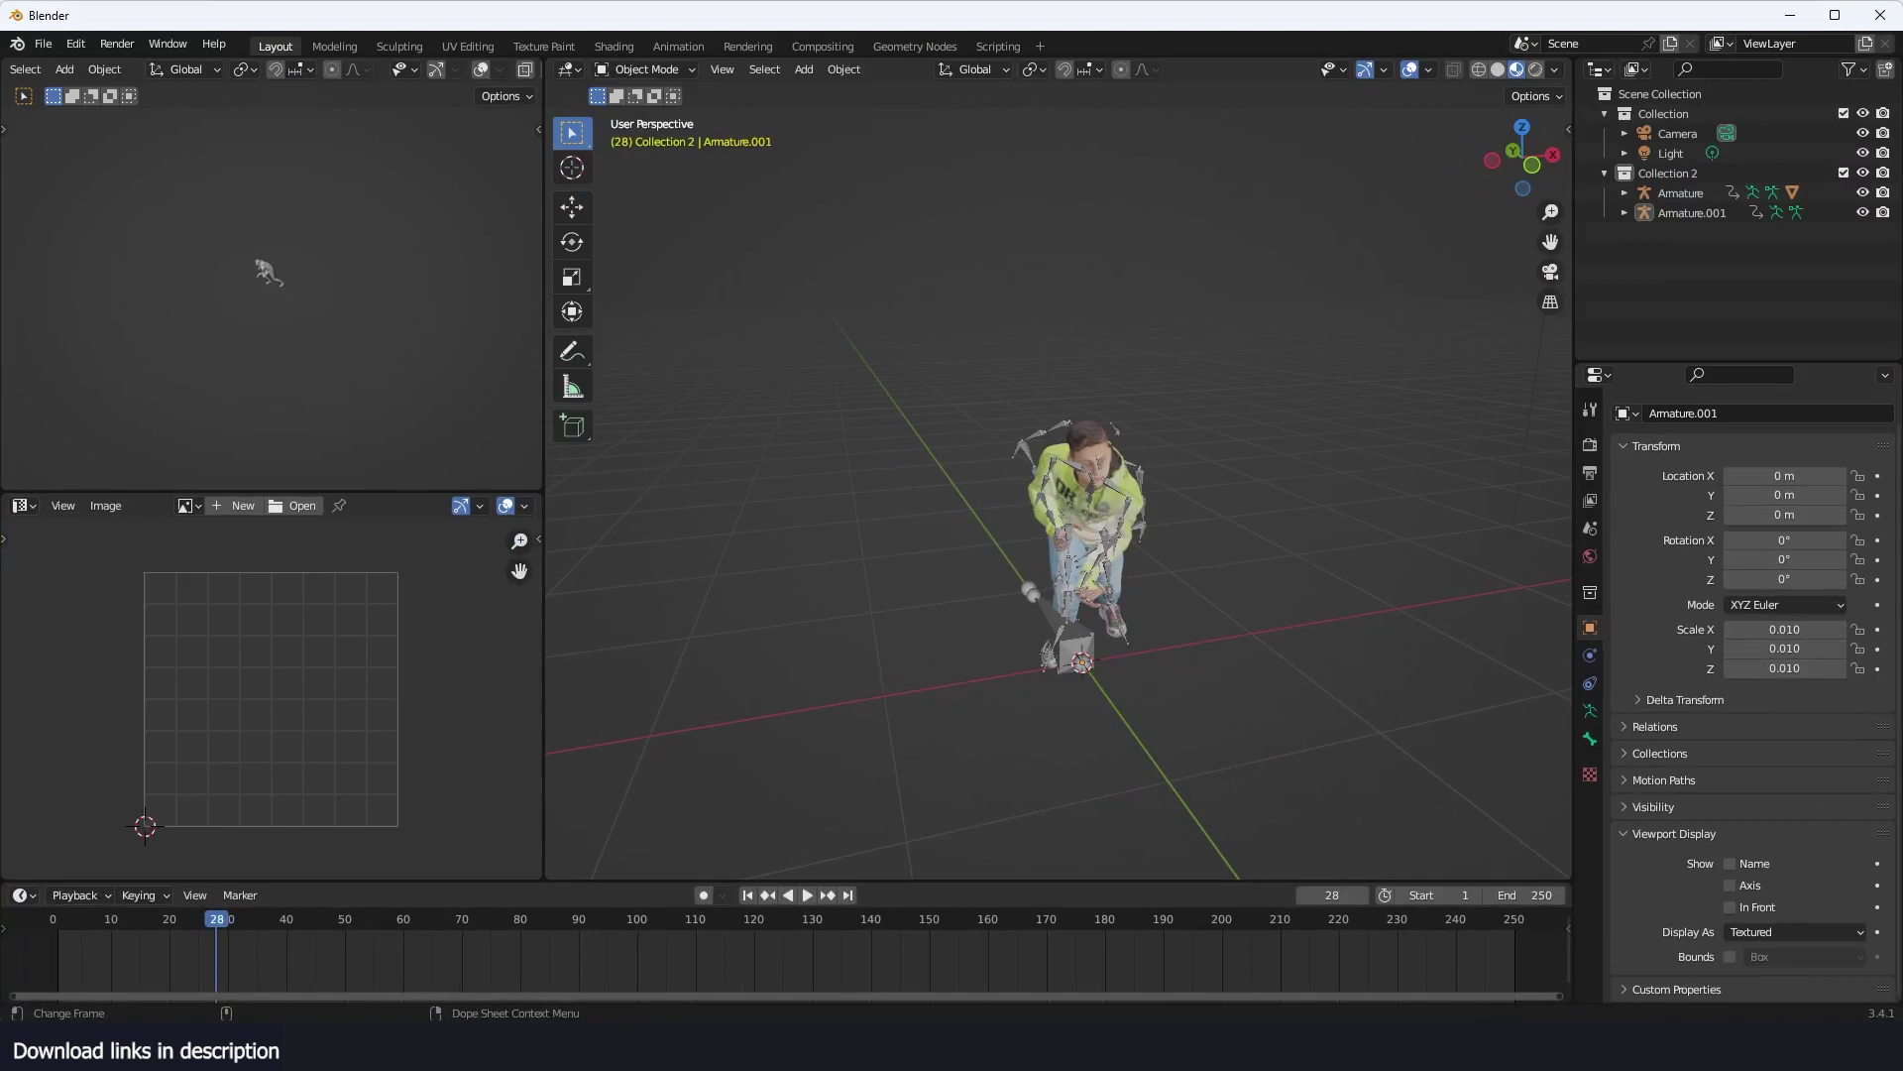
middle_click_drag(1157, 651, 997, 591)
scroll(997, 591, "up", 3)
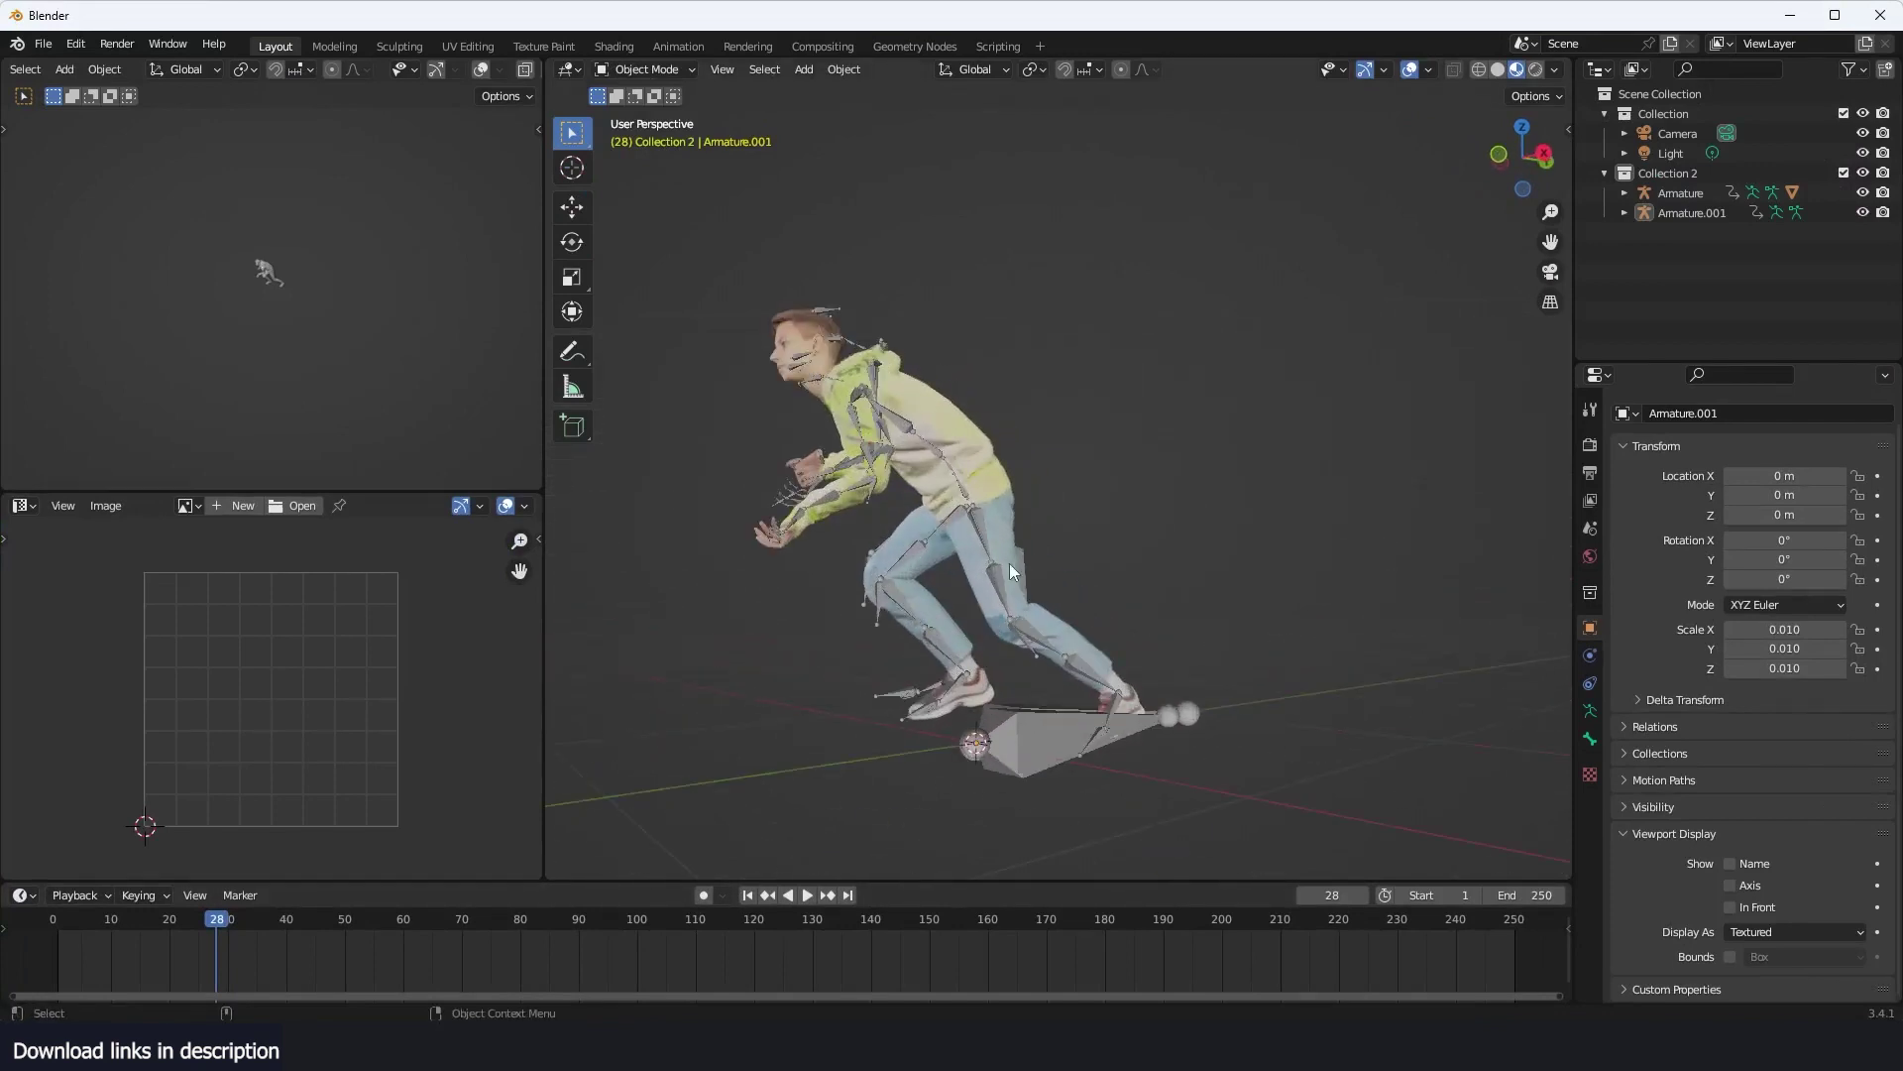
left_click(993, 569)
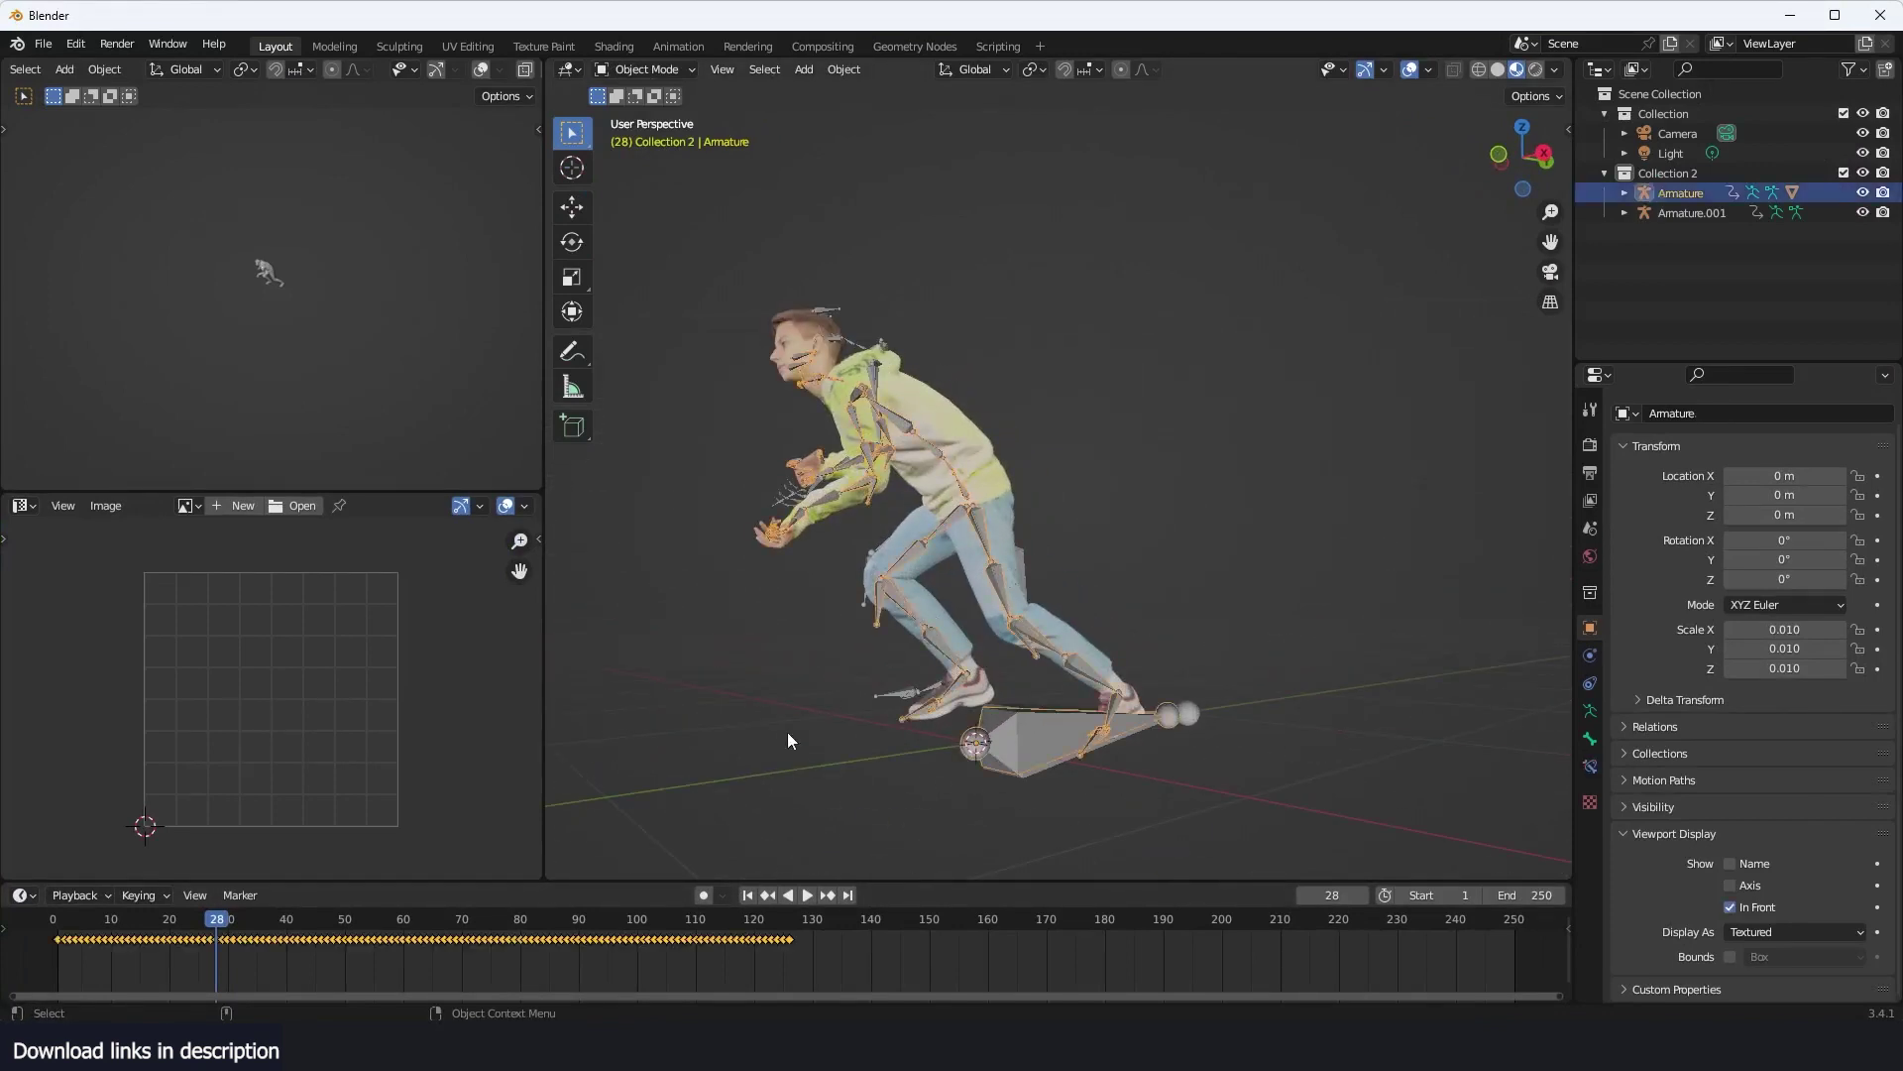
key("space")
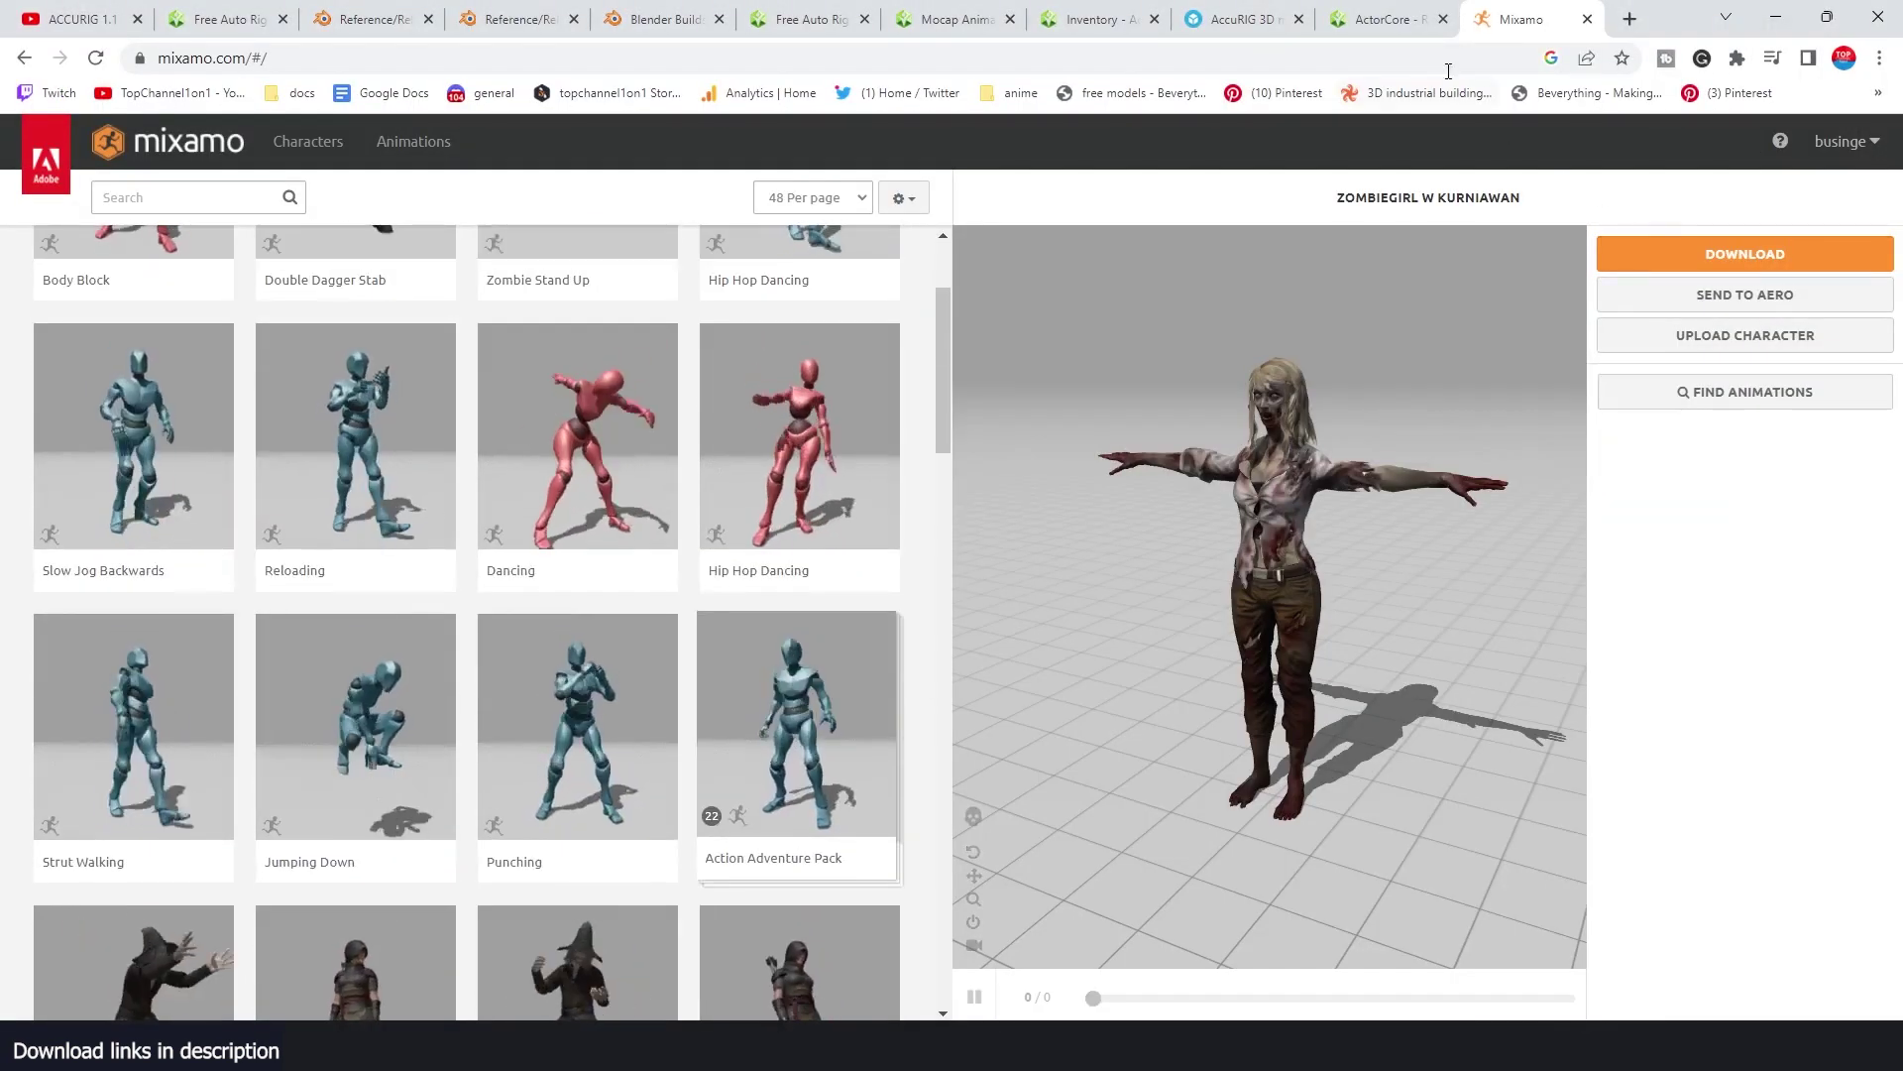
- Minimise Chrome to bring Blender back with the animated character
left_click(1777, 20)
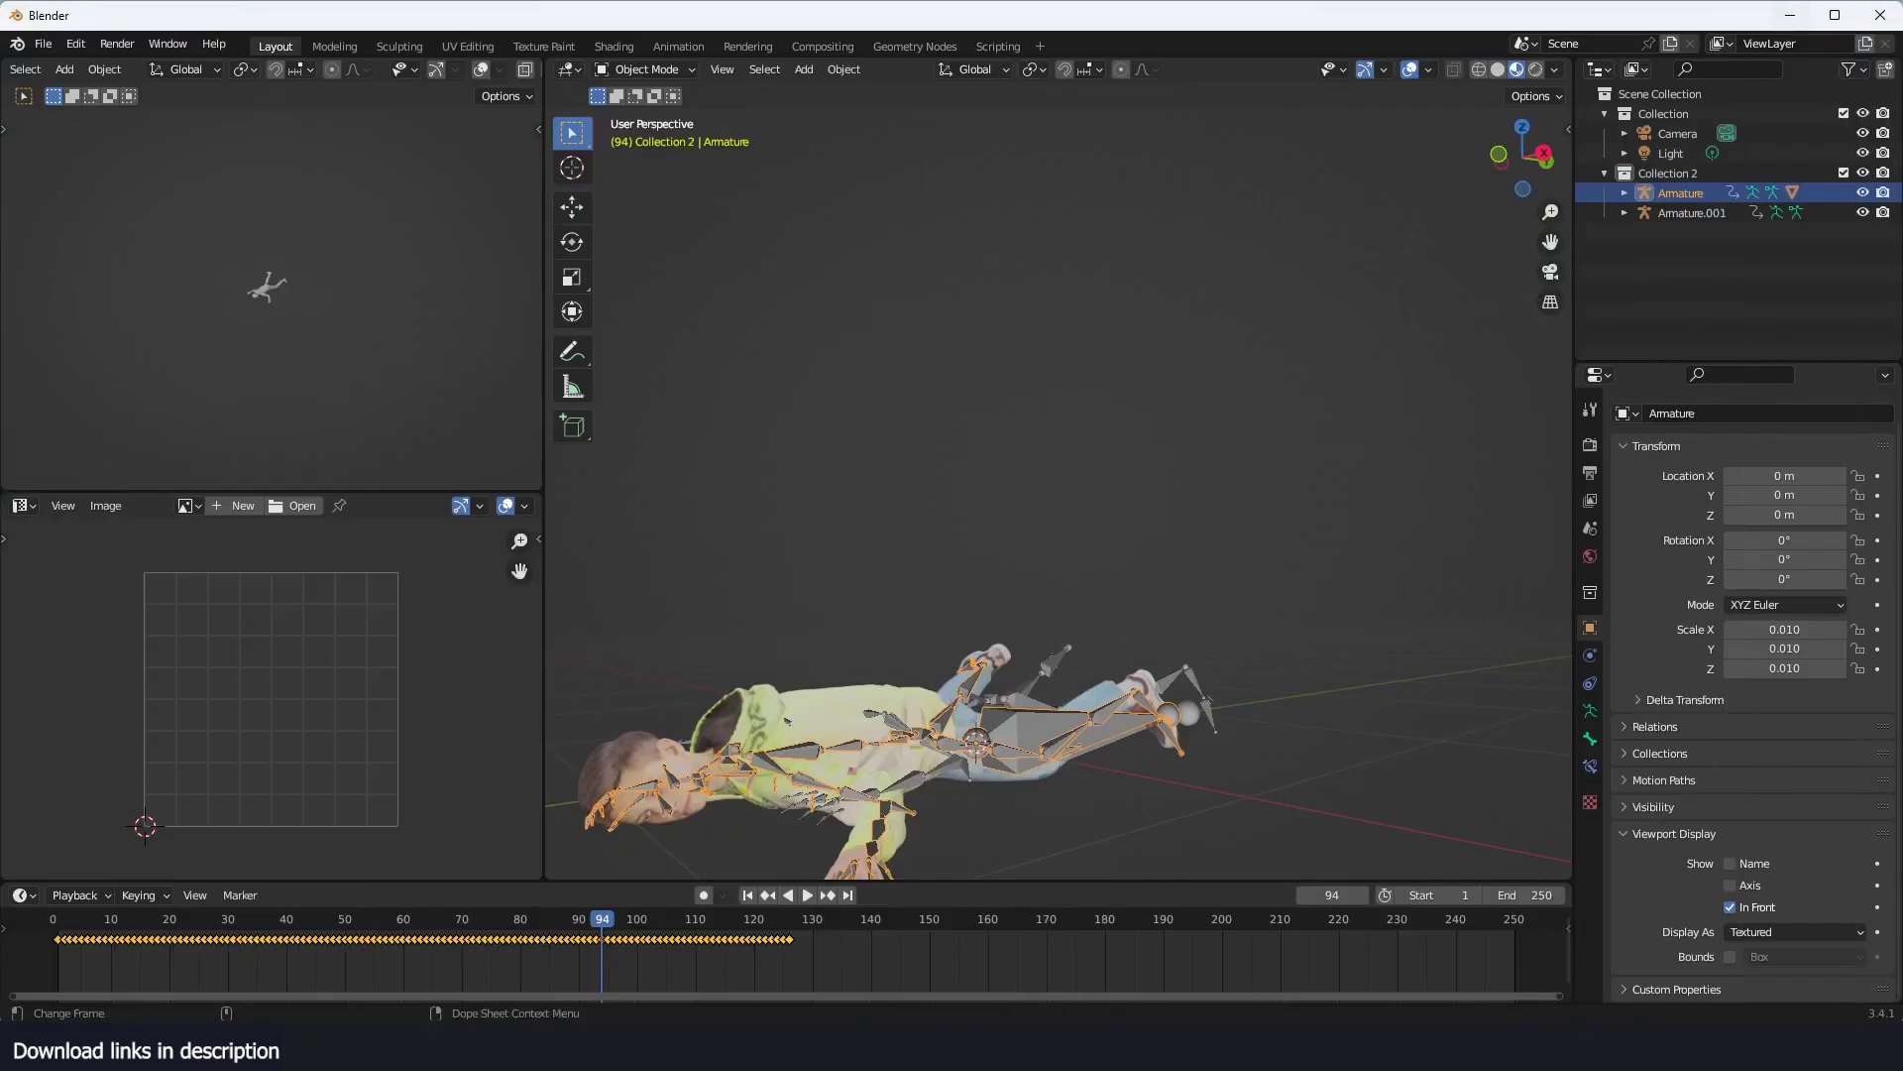